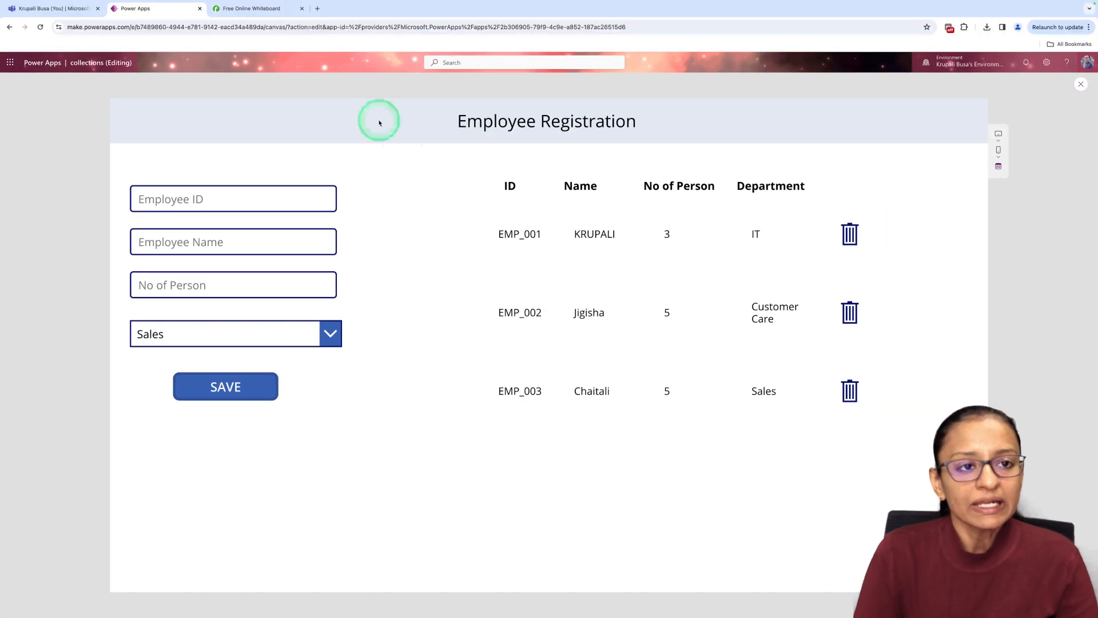
Switch to the online whiteboard and place a new text box near the board's upper-left corner
left_click(252, 8)
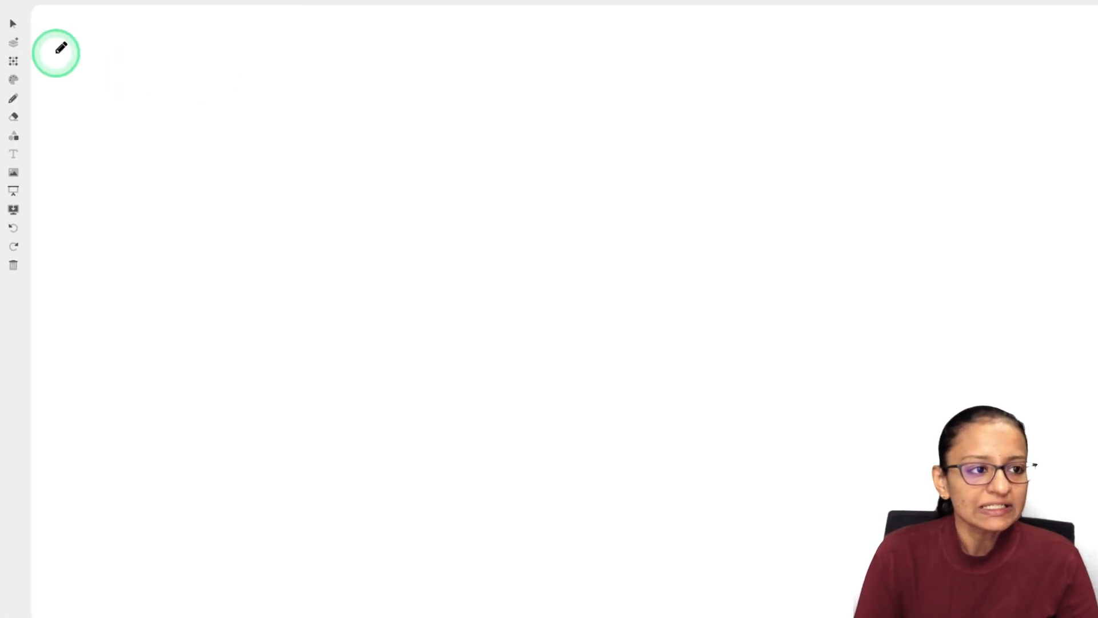
left_click(13, 154)
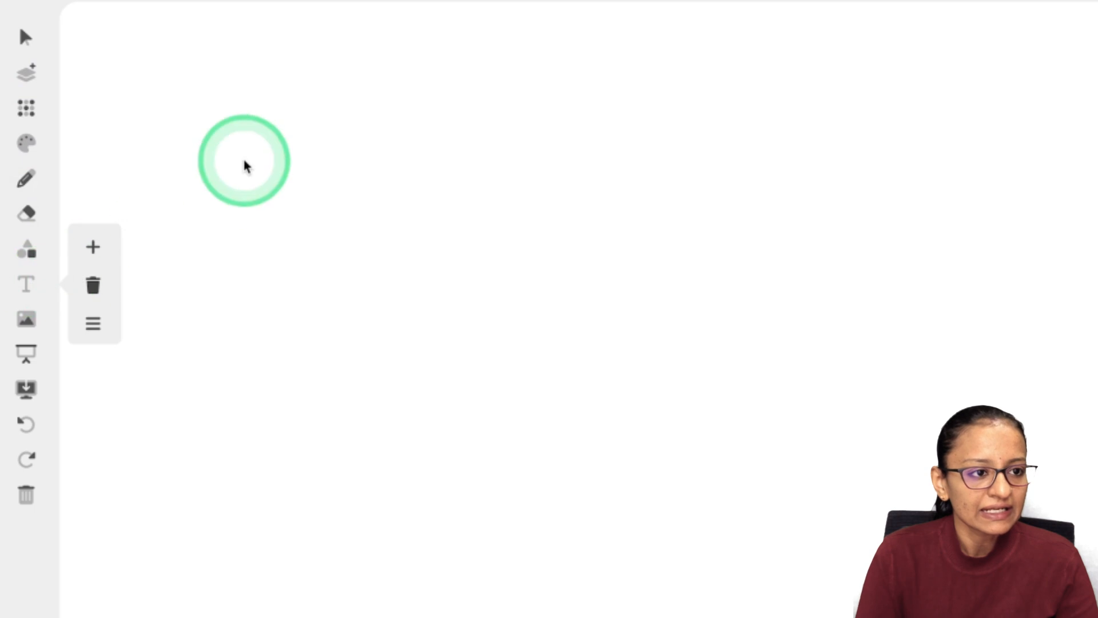
left_click(93, 246)
left_click_drag(519, 233, 271, 205)
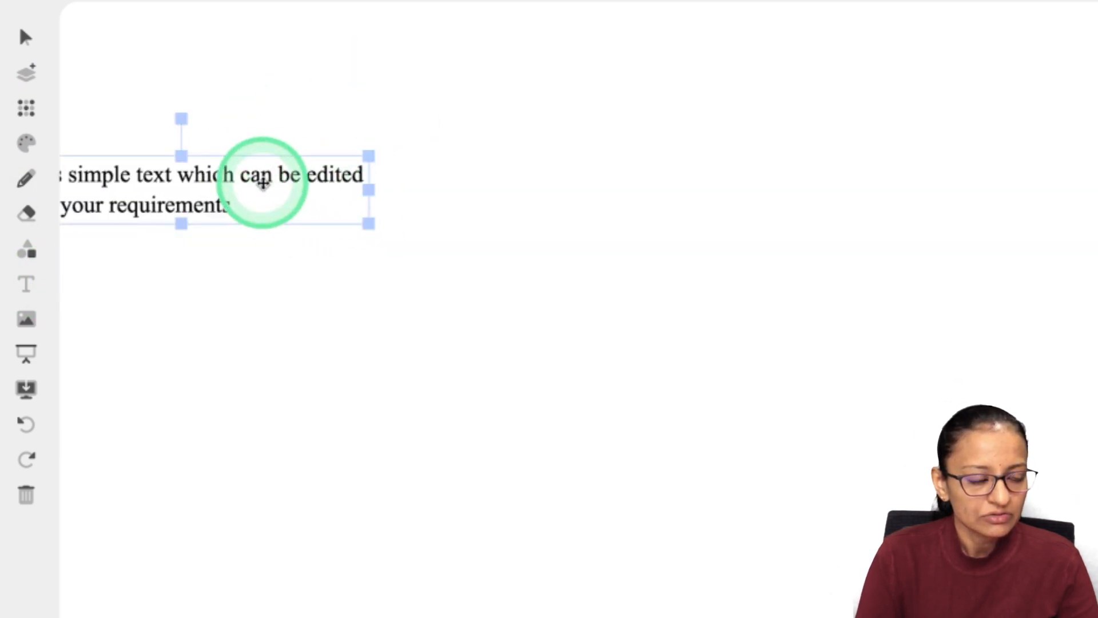
left_click(462, 154)
left_click(243, 185)
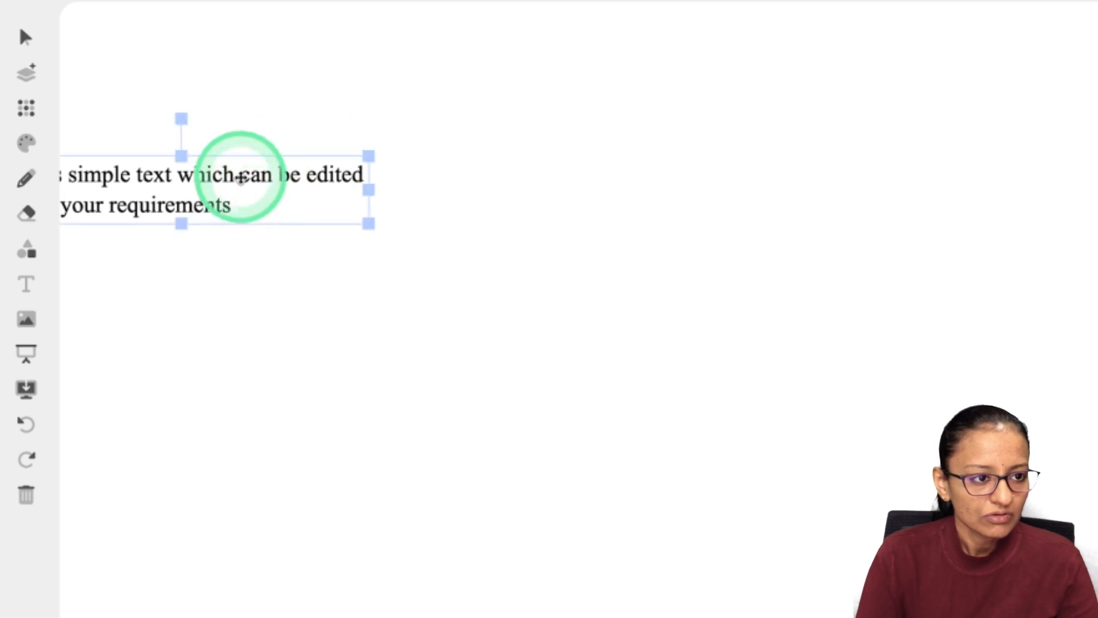
left_click_drag(246, 154, 452, 171)
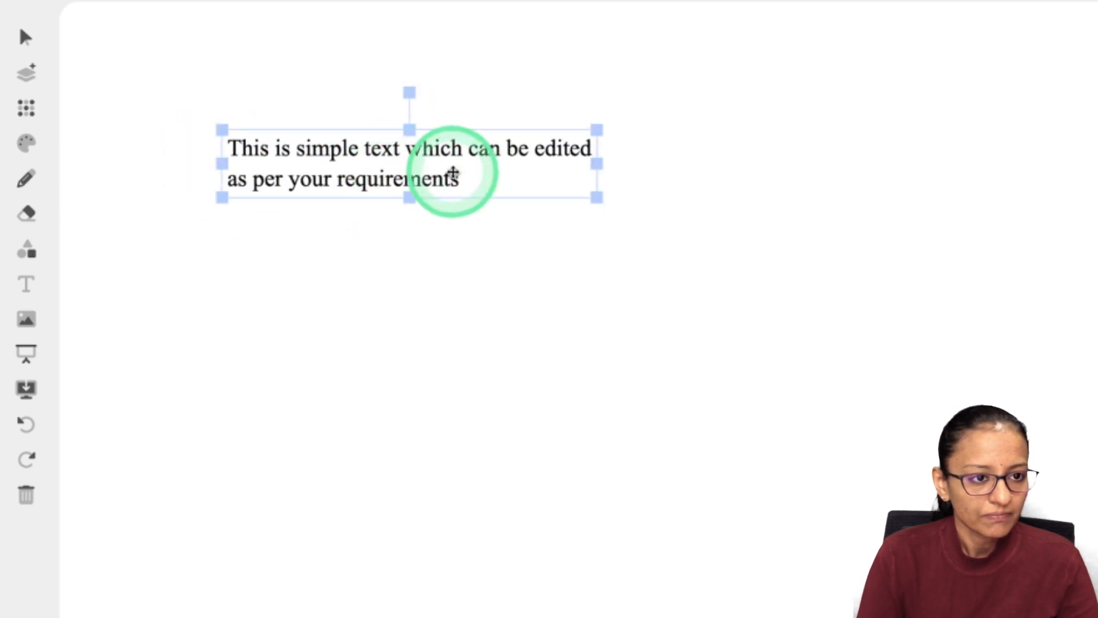
Replace the text box's placeholder text with "Collection"
left_click(460, 179)
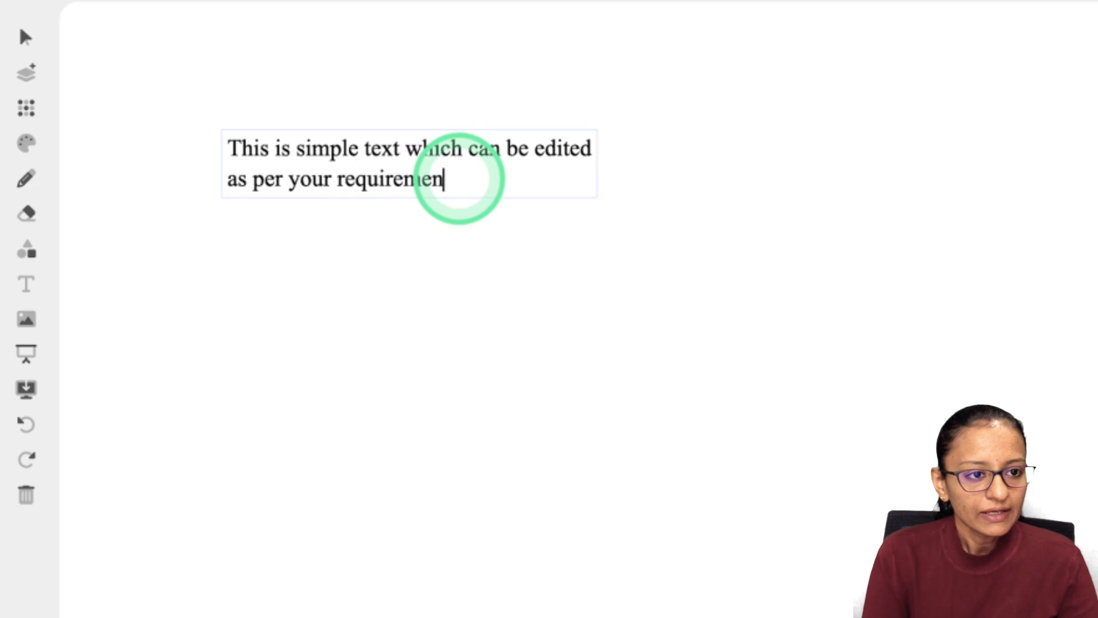
key("BackSpace")
key("BackSpace")
key("BackSpace")
key("BackSpace")
key("BackSpace")
key("BackSpace")
key("BackSpace")
key("BackSpace")
key("BackSpace")
key("BackSpace")
key("BackSpace")
key("BackSpace")
key("BackSpace")
key("BackSpace")
key("BackSpace")
key("BackSpace")
key("BackSpace")
key("BackSpace")
key("BackSpace")
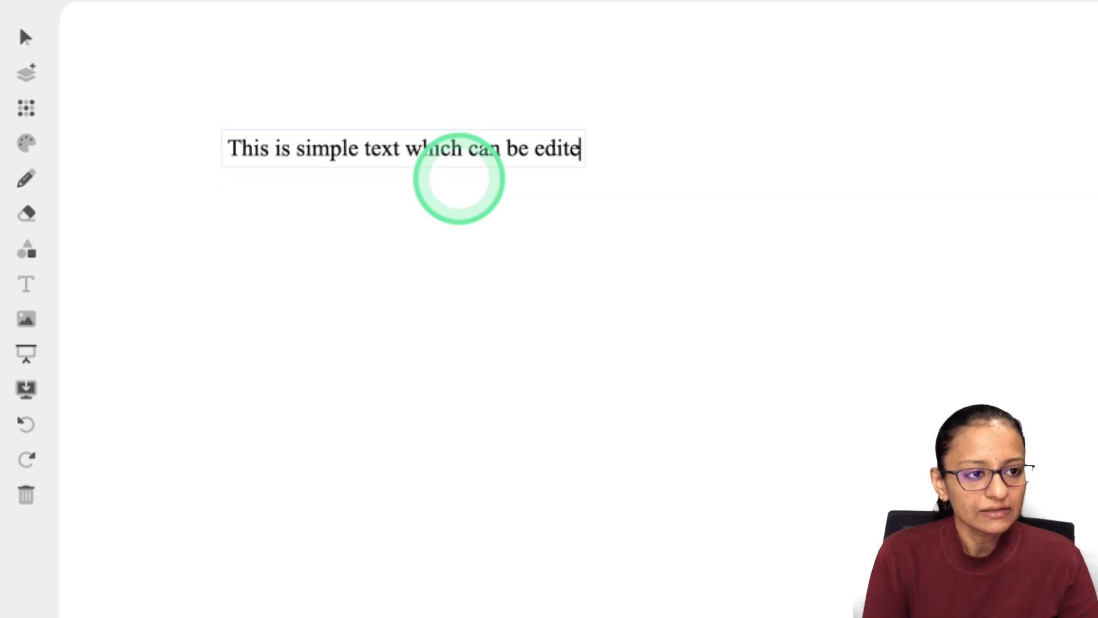
key("BackSpace")
key("BackSpace")
key("BackSpace")
key("BackSpace")
key("BackSpace")
key("BackSpace")
key("BackSpace")
key("BackSpace")
key("BackSpace")
key("BackSpace")
key("BackSpace")
key("BackSpace")
key("BackSpace")
key("BackSpace")
key("BackSpace")
key("BackSpace")
key("BackSpace")
key("BackSpace")
key("BackSpace")
key("BackSpace")
key("BackSpace")
key("BackSpace")
key("BackSpace")
key("BackSpace")
key("BackSpace")
key("BackSpace")
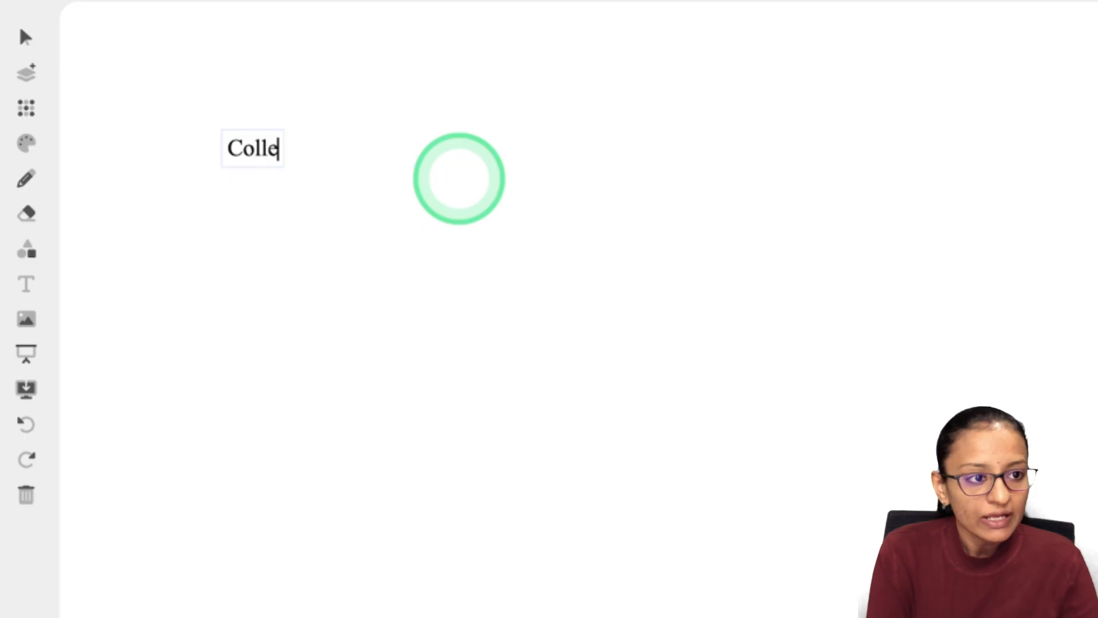
type("on")
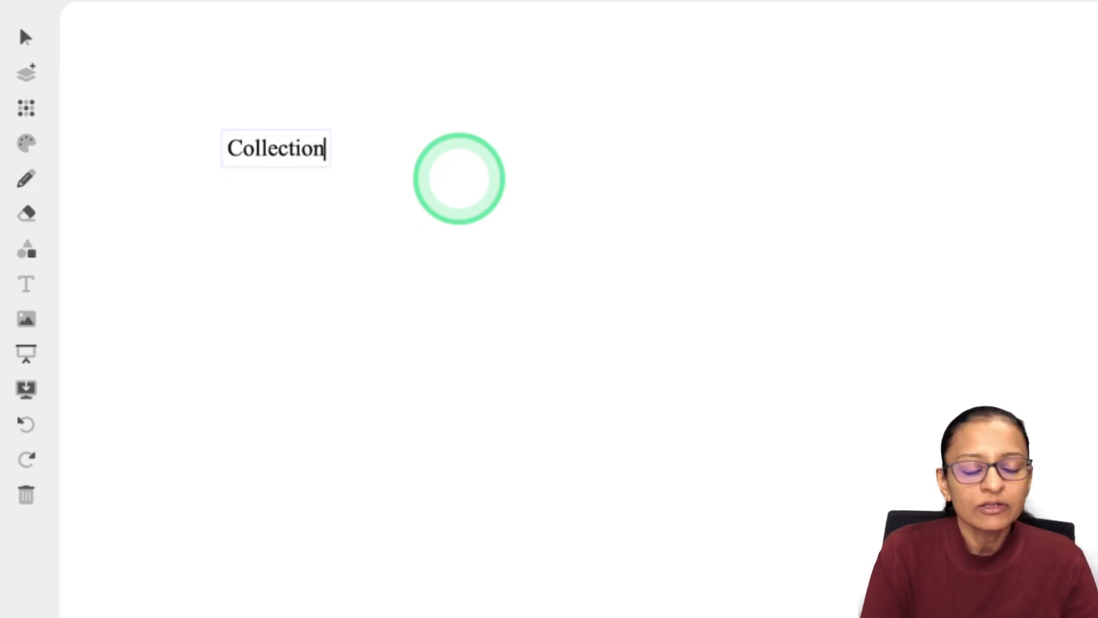
left_click(451, 217)
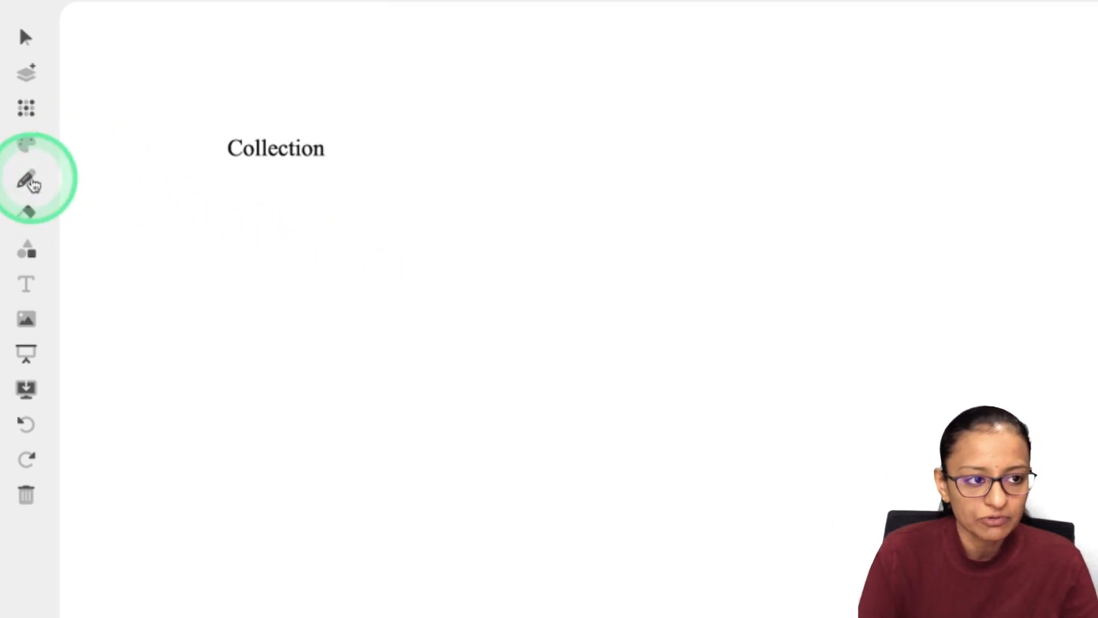
Draw a long freehand horizontal line below the Collection label with four vertical column lines running down from it
left_click(36, 183)
left_click_drag(296, 226, 726, 226)
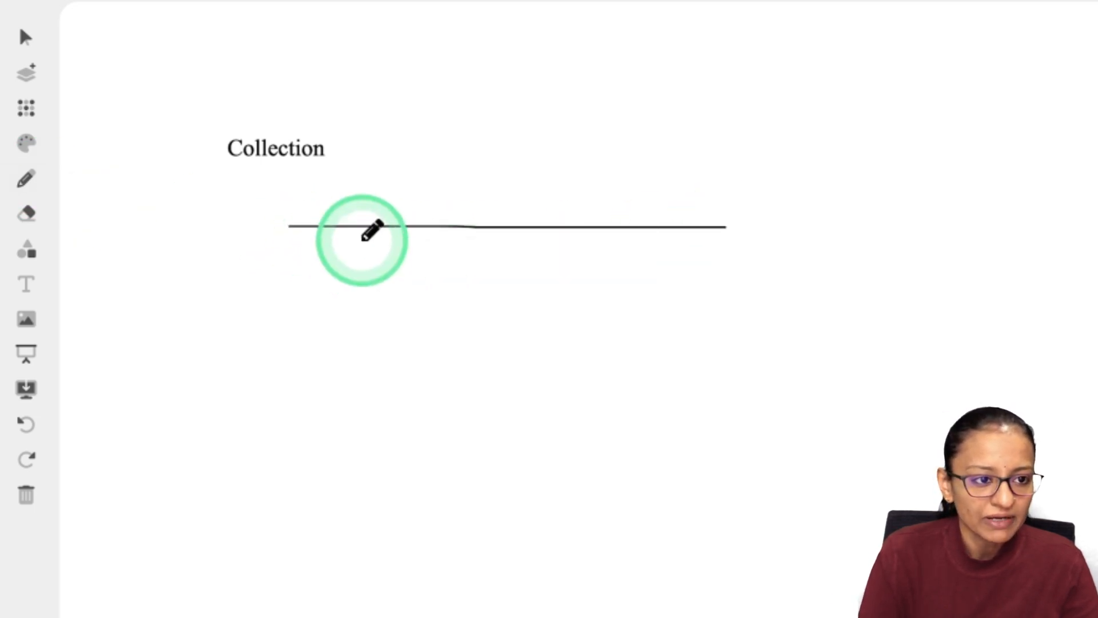
left_click_drag(368, 228, 378, 388)
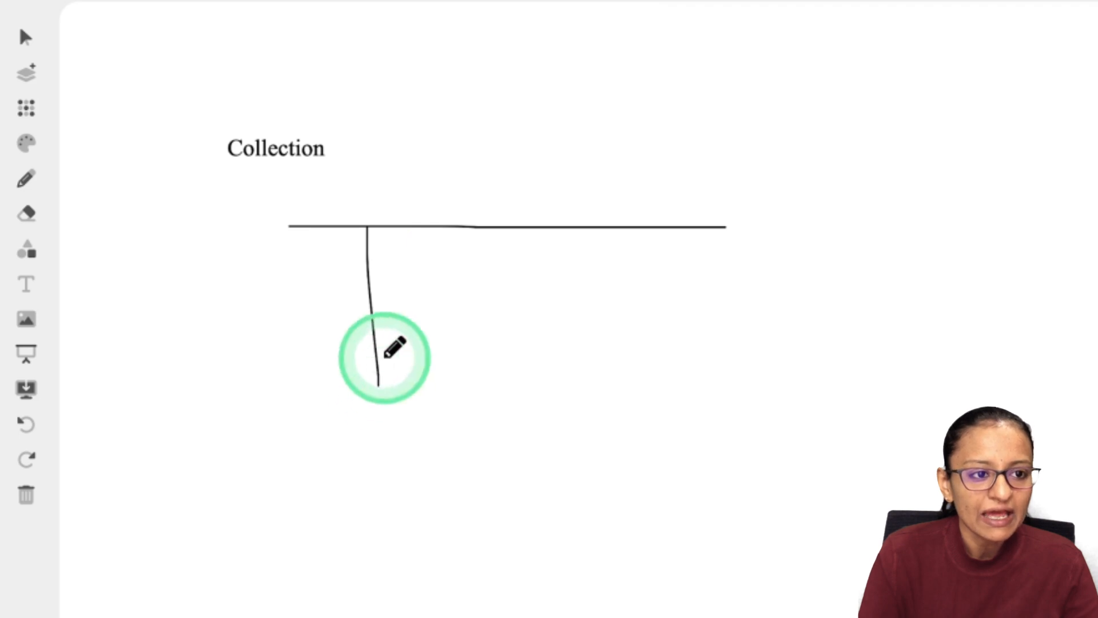
left_click_drag(506, 228, 510, 375)
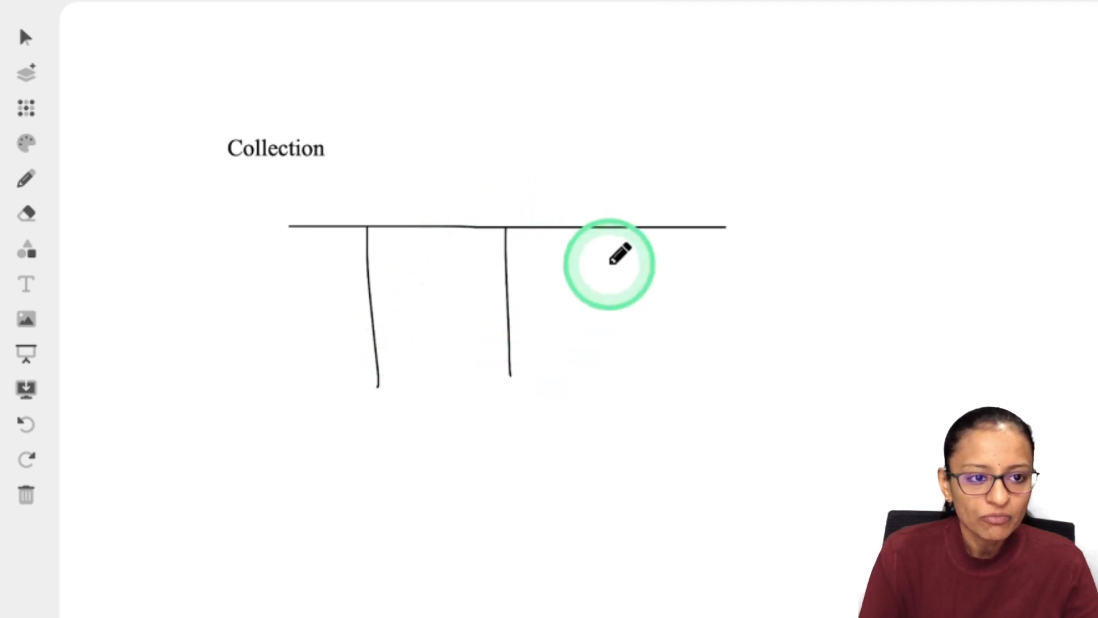
left_click_drag(647, 228, 661, 404)
mouse_move(716, 228)
left_mouse_down()
mouse_move(752, 228)
mouse_move(755, 382)
left_mouse_up()
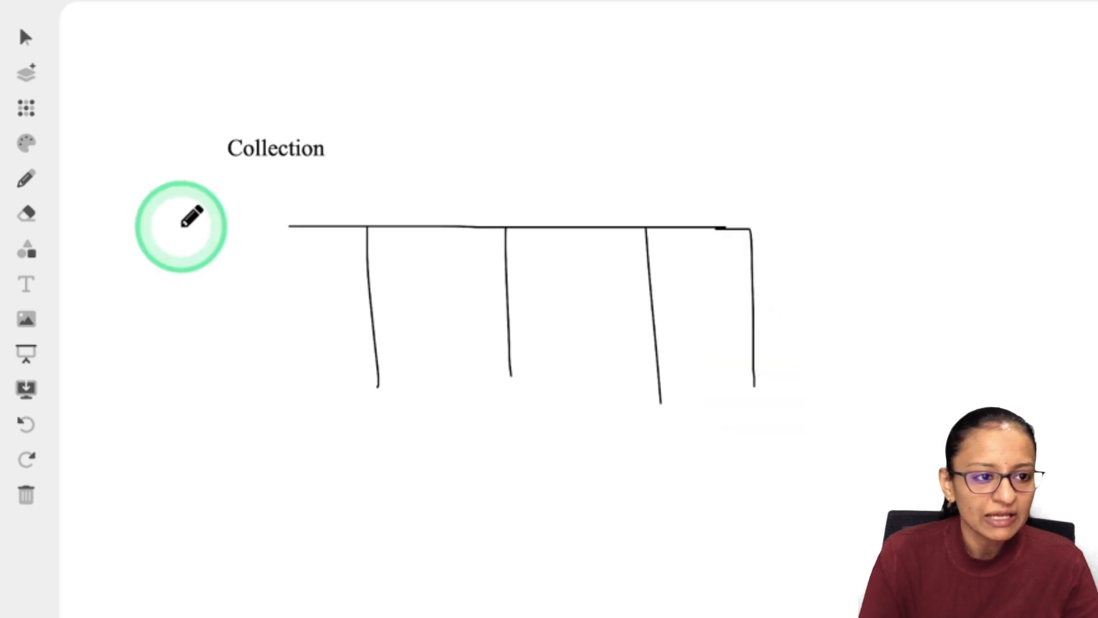
Complete the sketched table with its left edge, bottom edge and header line, and mark the first header cell and a data row with strokes
left_click(292, 229)
mouse_move(304, 358)
left_mouse_down()
mouse_move(331, 393)
mouse_move(765, 396)
left_mouse_up()
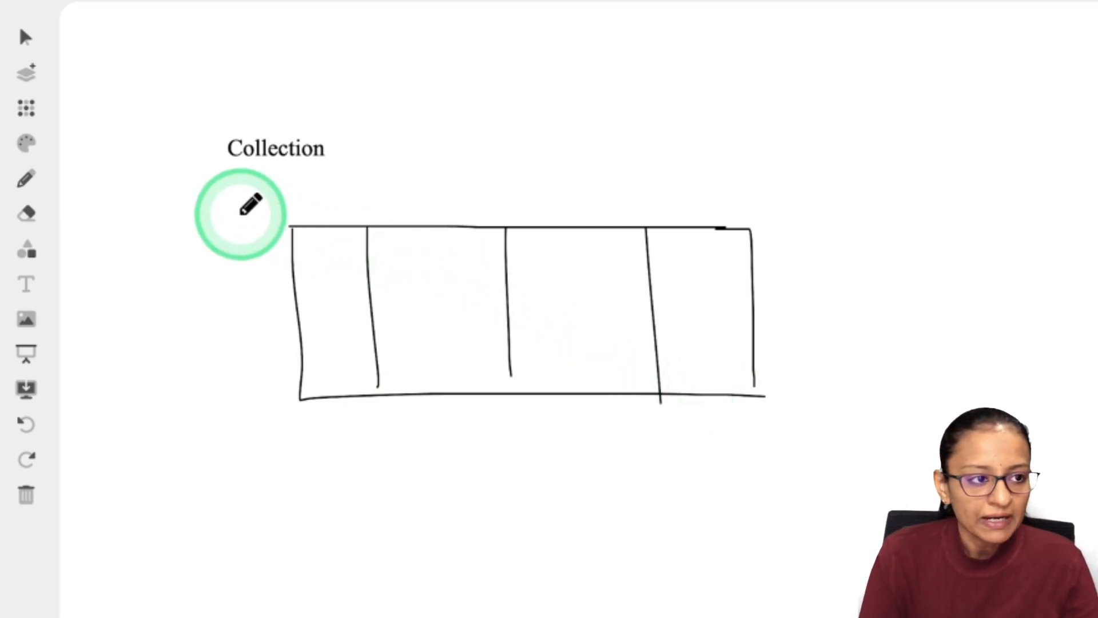
left_click_drag(292, 268, 754, 269)
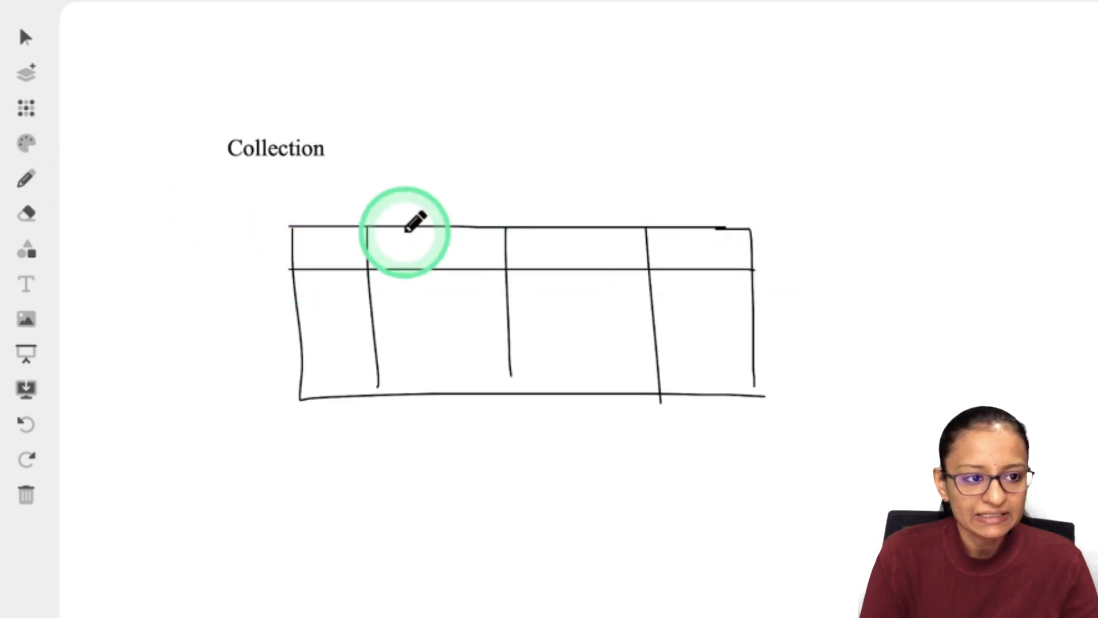
mouse_move(265, 247)
left_mouse_down()
mouse_move(302, 245)
mouse_move(313, 256)
left_mouse_up()
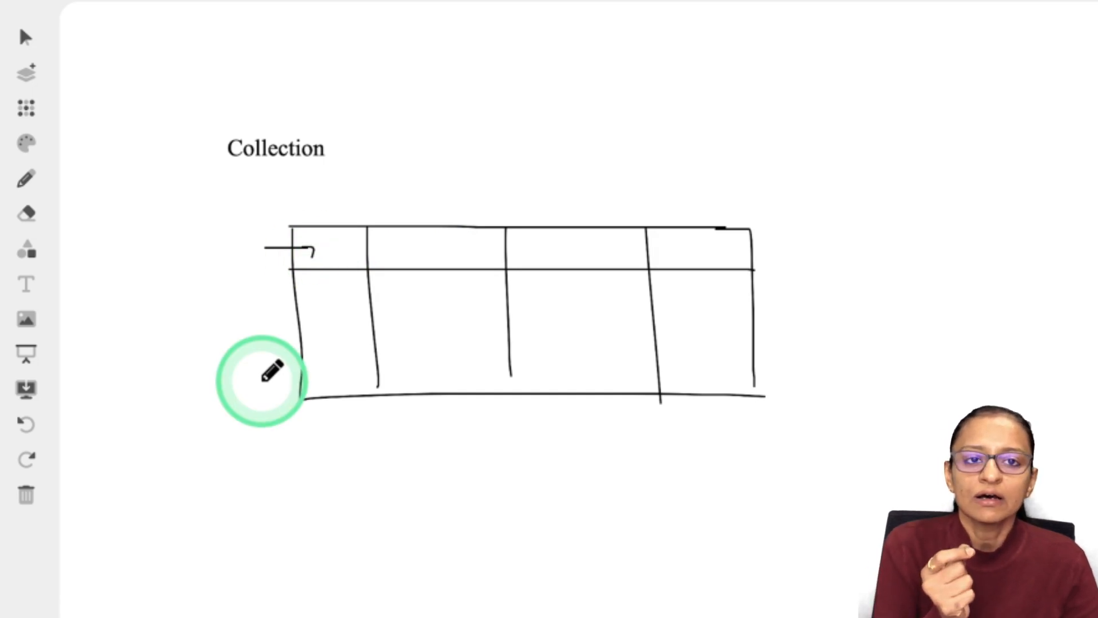
left_click_drag(319, 316, 619, 286)
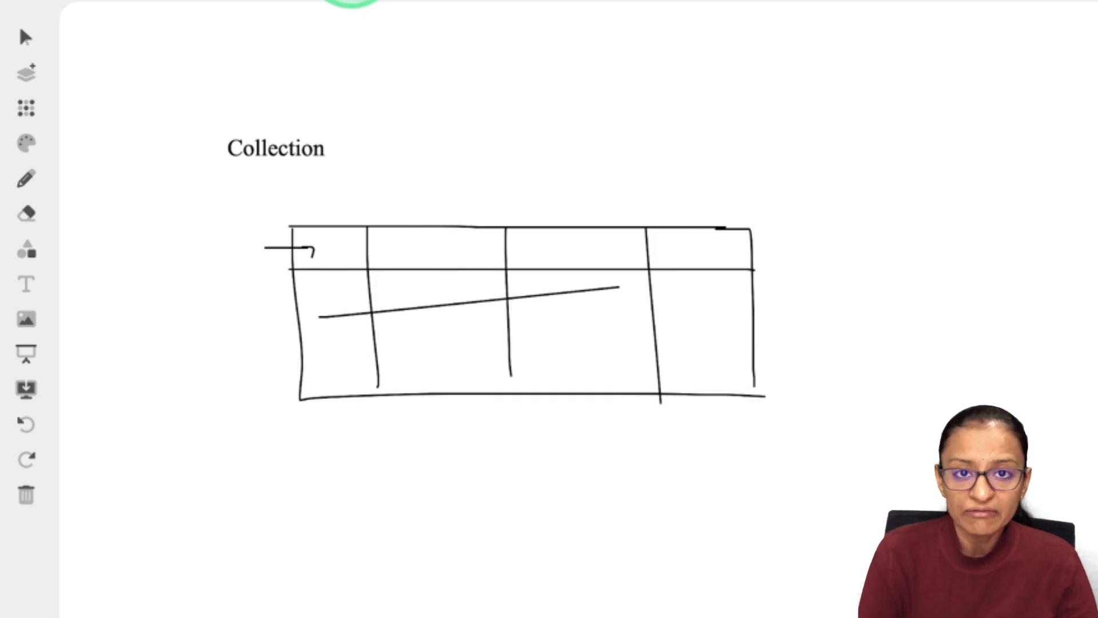
Switch to Power Apps, exit the Employee Registration preview and collapse Screen2 in the tree view
left_click(170, 7)
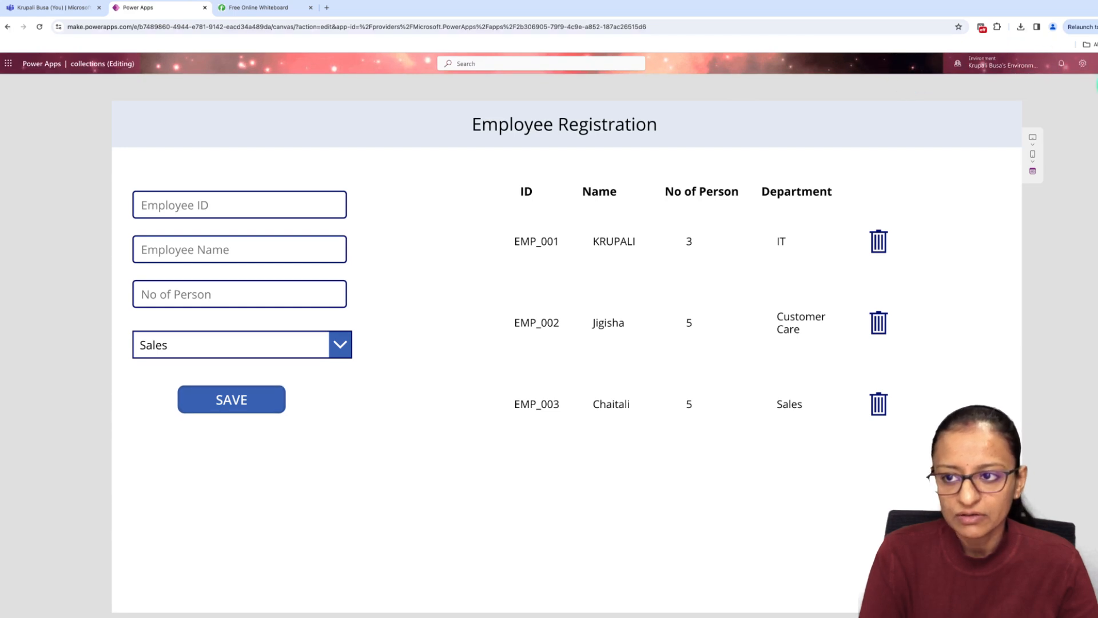
left_click(1083, 115)
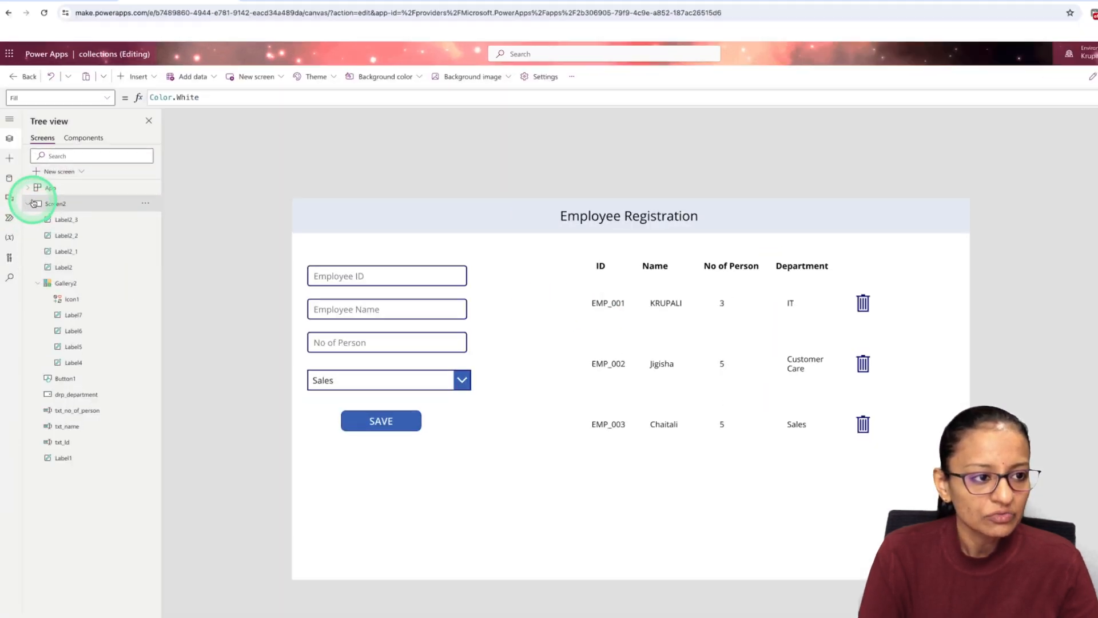
left_click(25, 198)
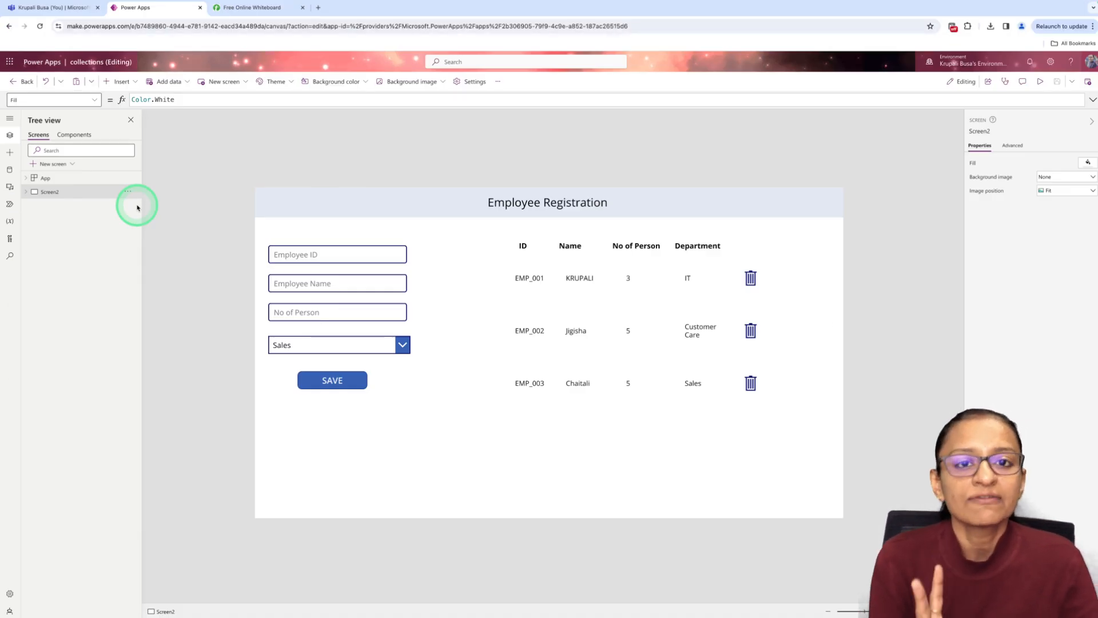
Switch back to the online whiteboard and place a new text box to the right of the sketched table
left_click(213, 8)
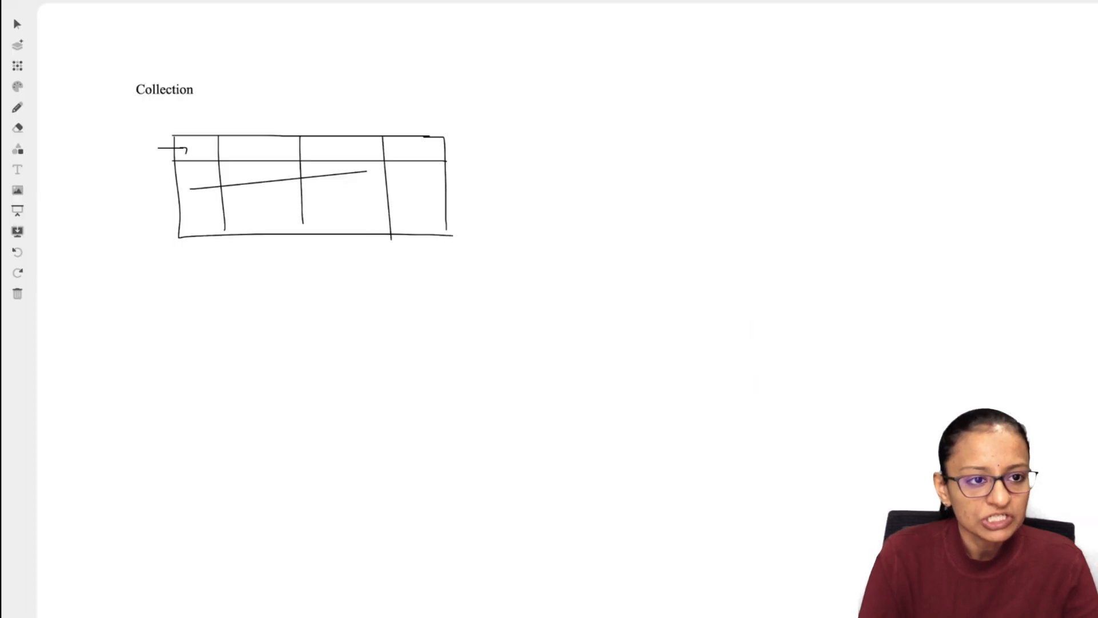
left_click(15, 201)
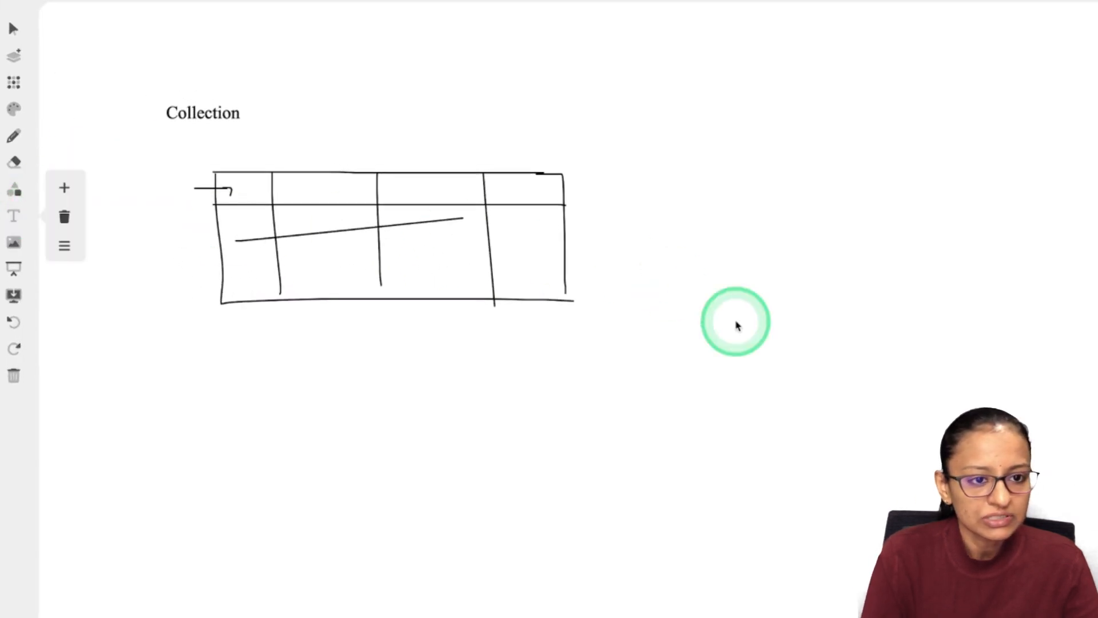
left_click(64, 188)
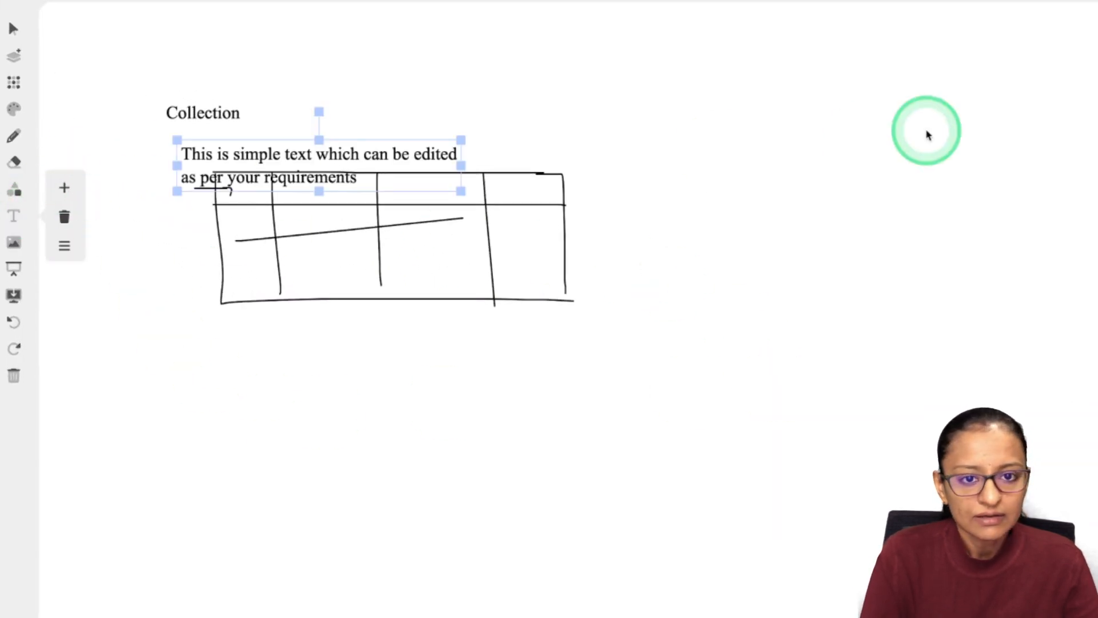
left_click_drag(278, 148, 906, 120)
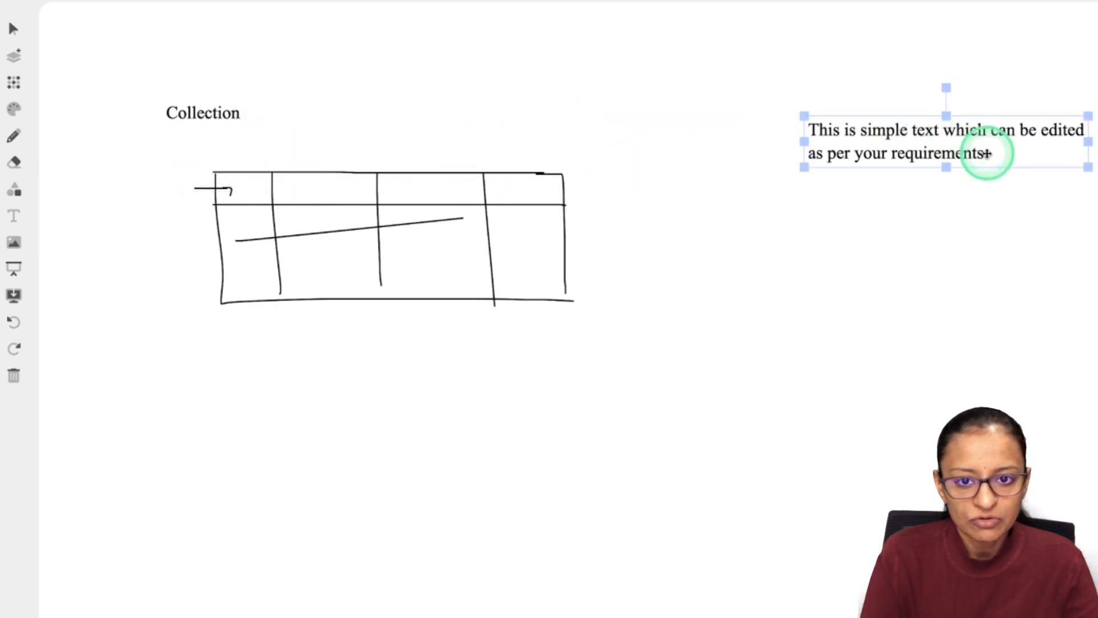
Replace the new text box's placeholder with the numbered list "1.ClearCollect", "2. Collect", "3. Remove"
double_click(980, 152)
key("shift+Home")
key("BackSpace")
key("BackSpace")
key("BackSpace")
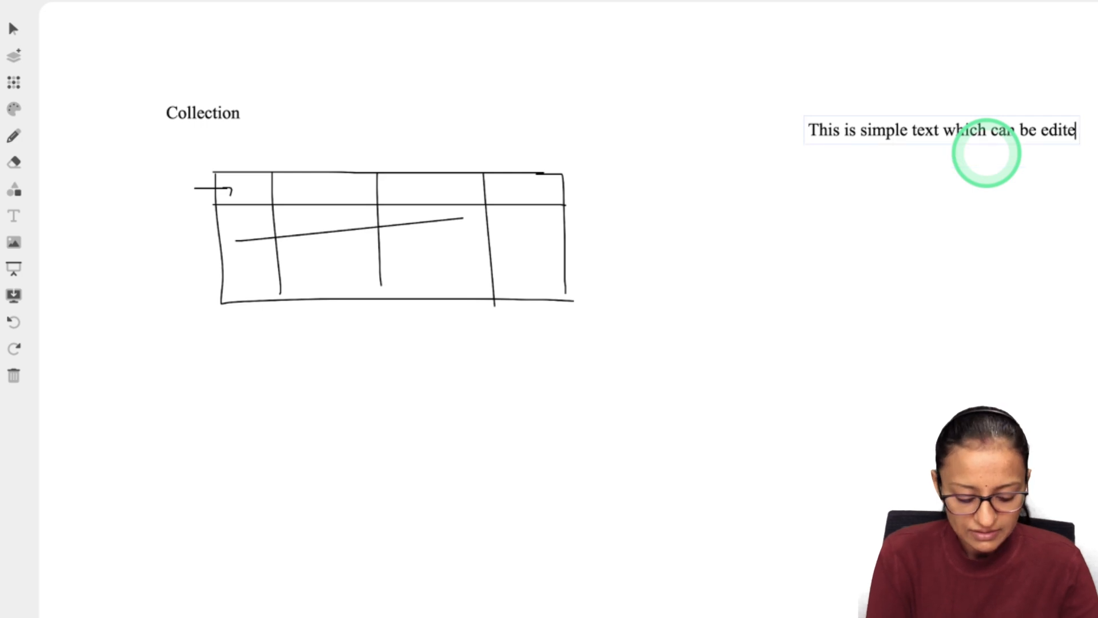
key("shift+Home")
key("BackSpace")
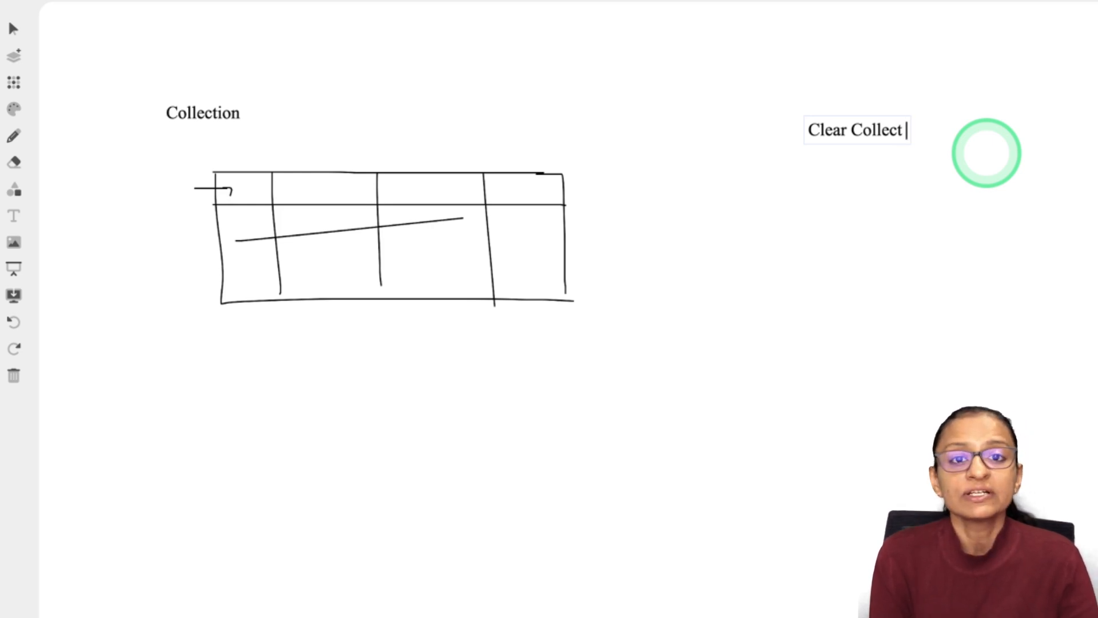
key("BackSpace")
key("Right")
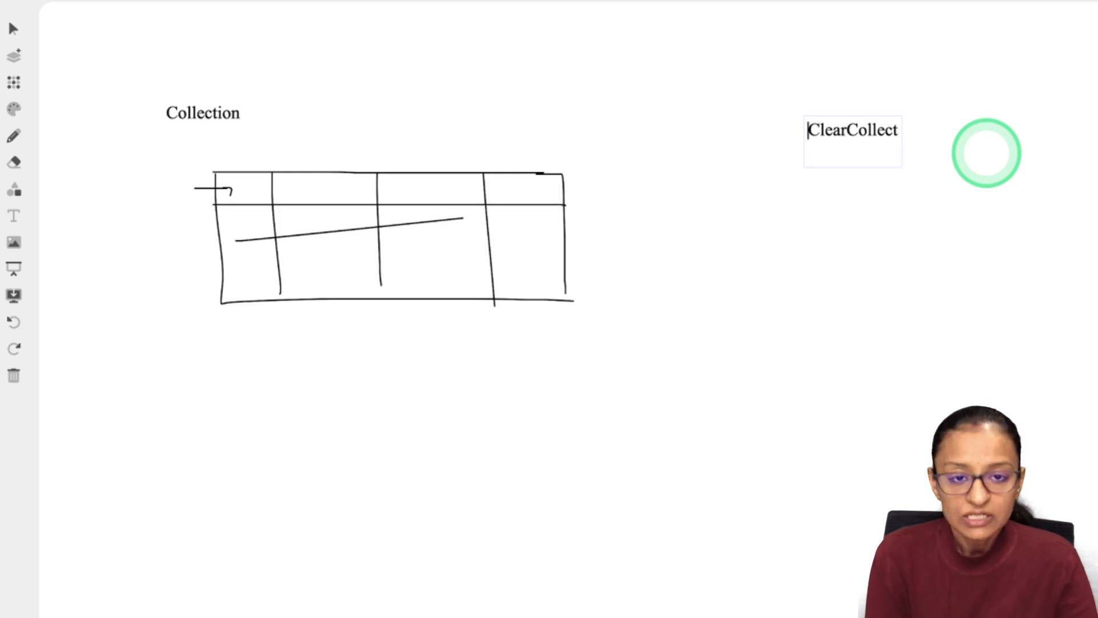
type("1.")
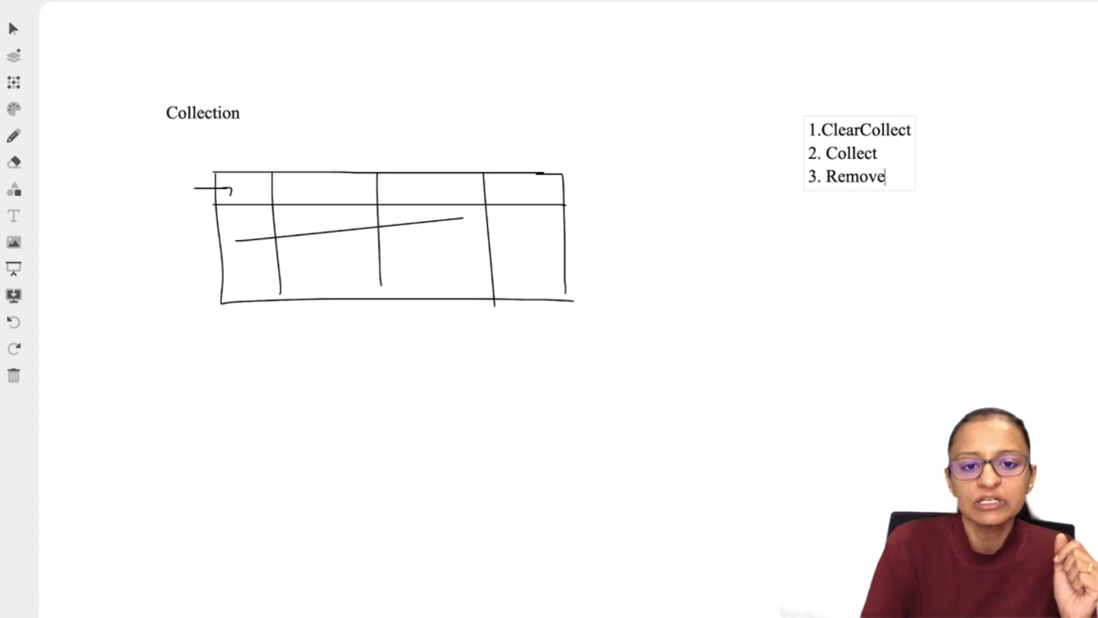
left_click(835, 177, "shift")
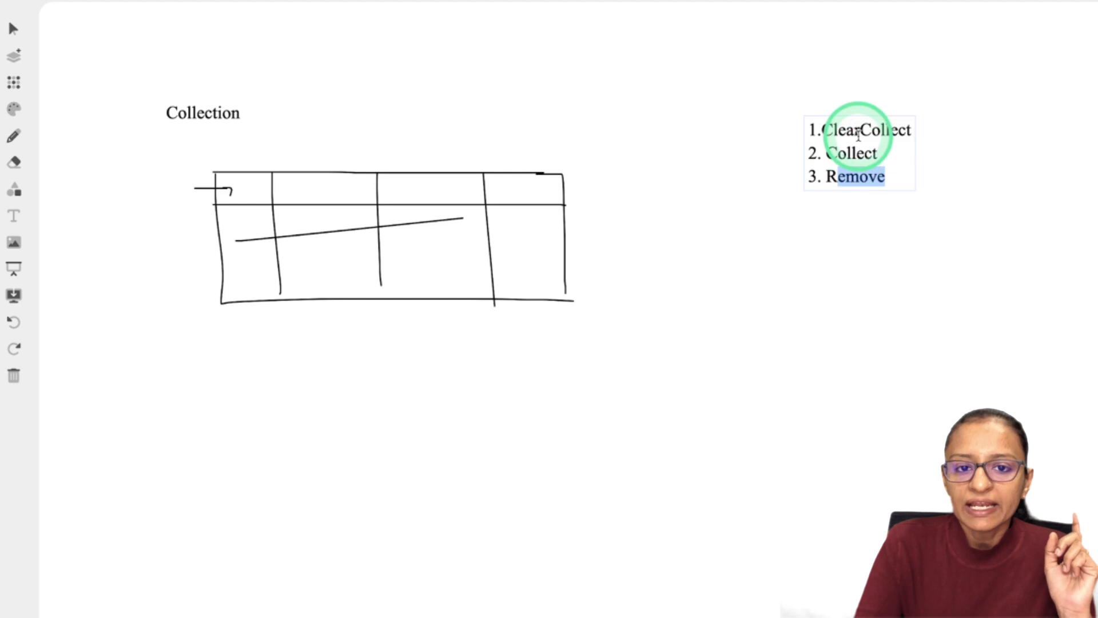
left_click(857, 176)
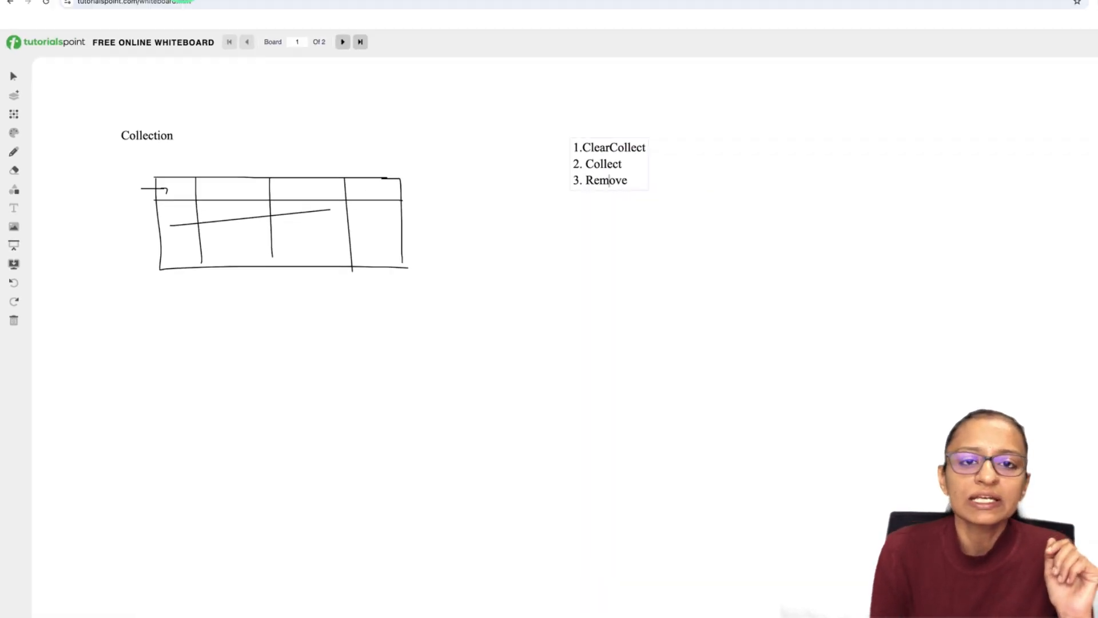
Switch to Power Apps and add a new screen with the Blank layout
left_click(160, 10)
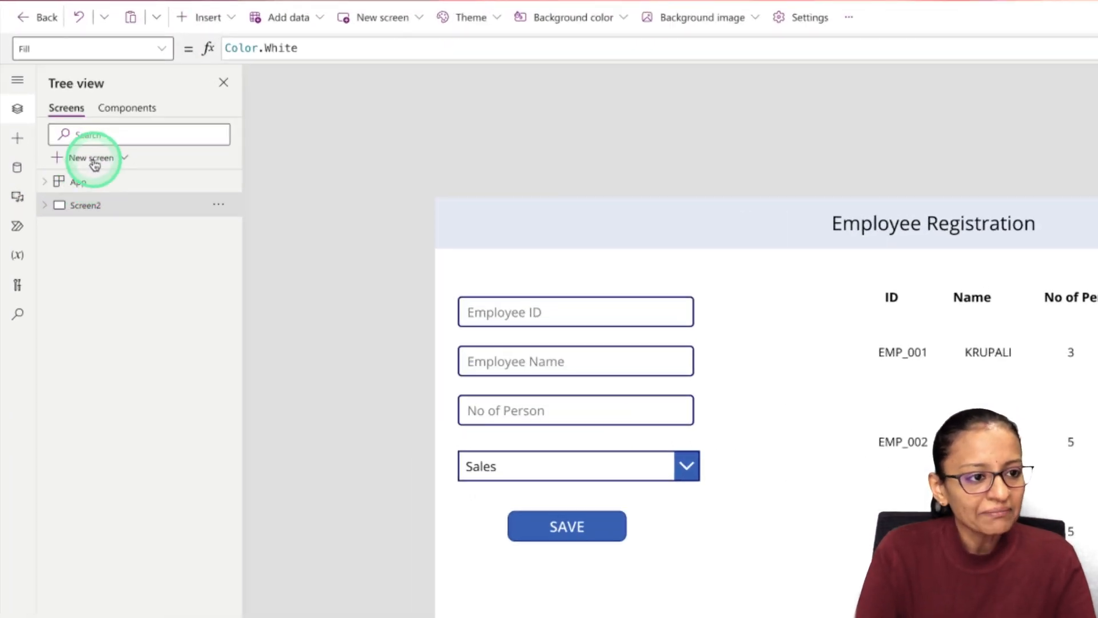
left_click(54, 164)
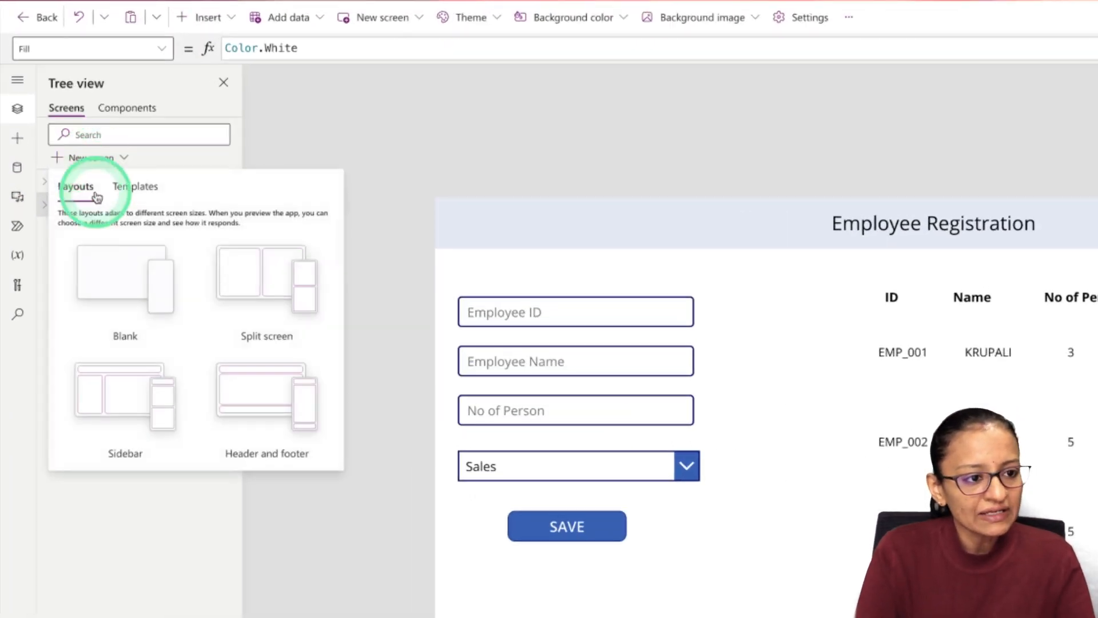
left_click(113, 284)
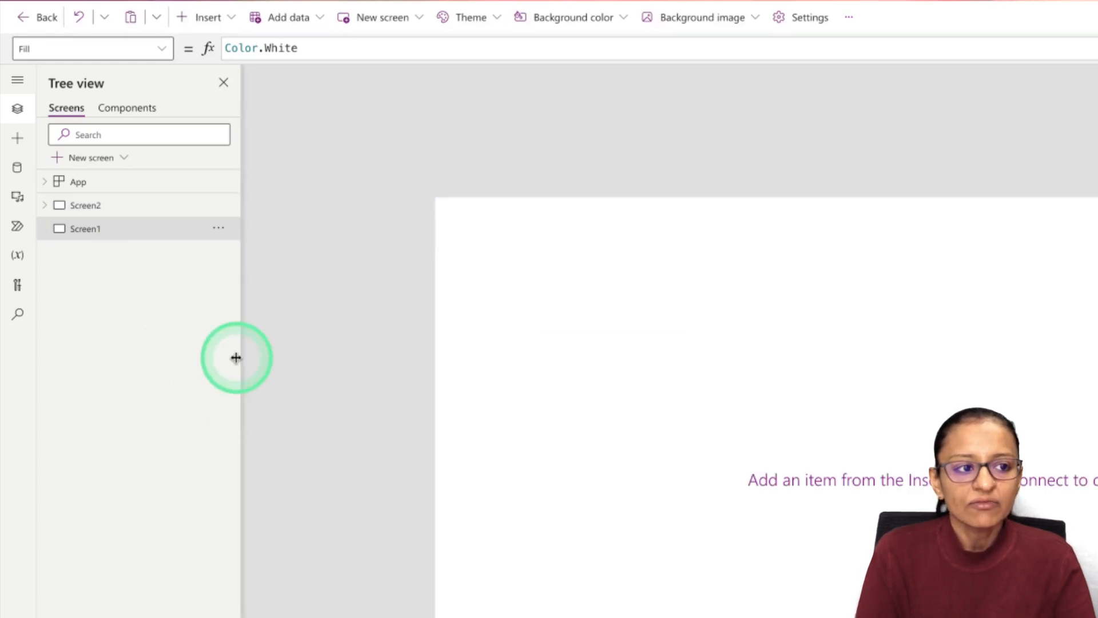
Examine the additional options offered for the App object and for Screen1 in the tree view
left_click(74, 182)
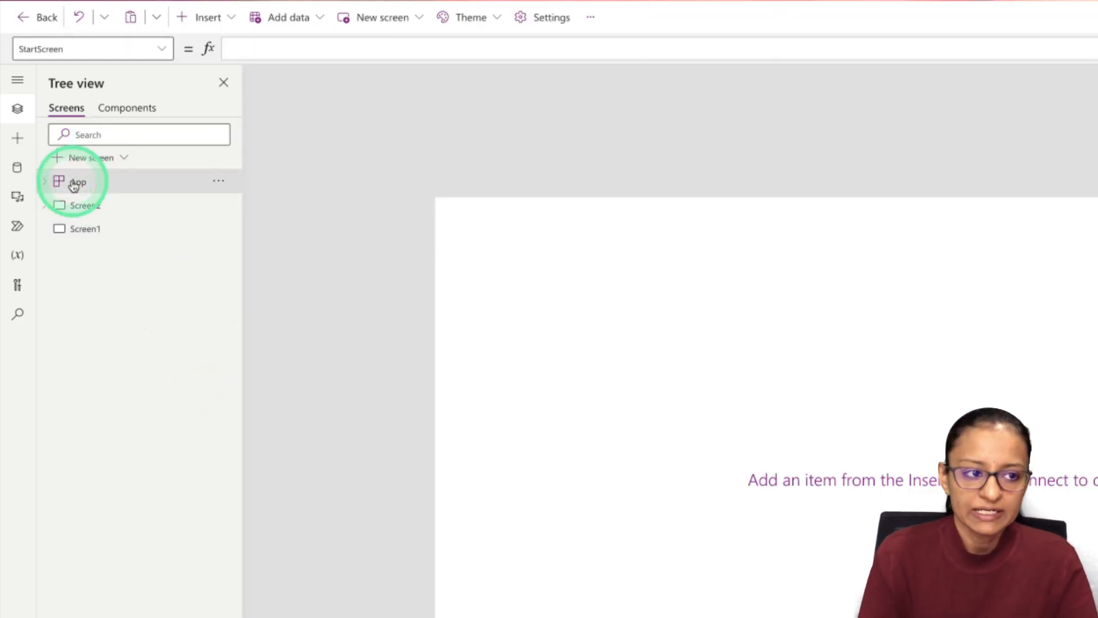
left_click(127, 231)
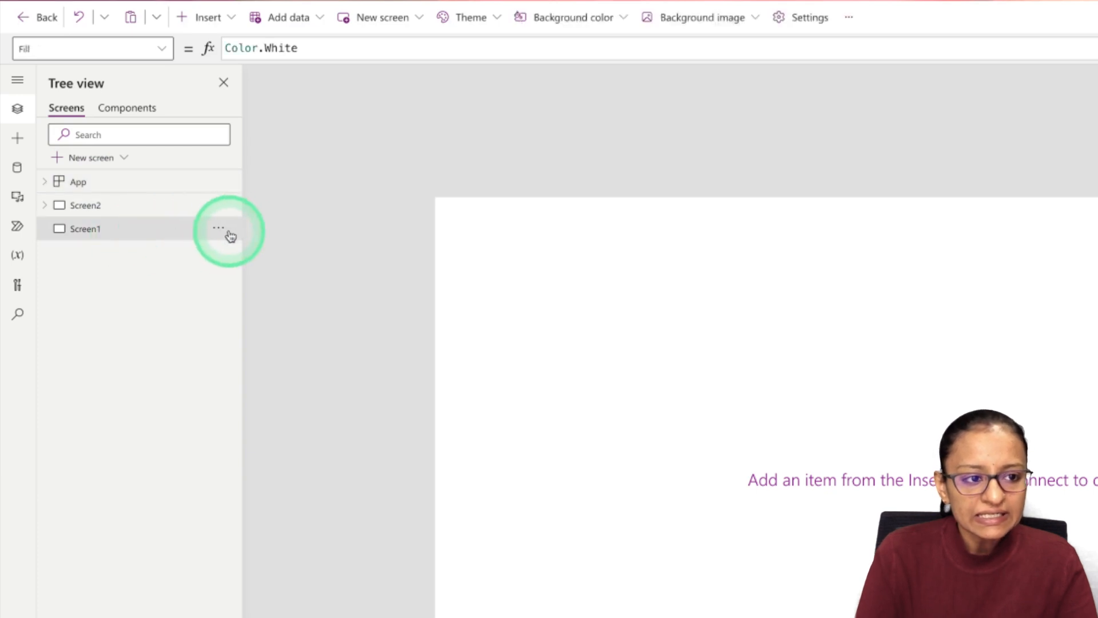
left_click(224, 231)
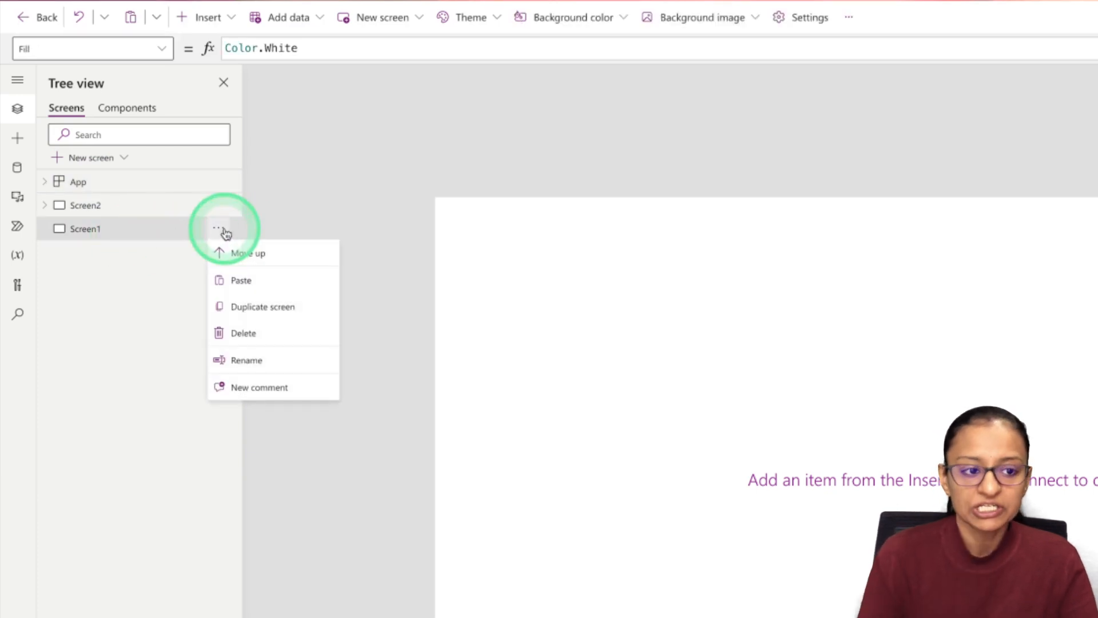
left_click(94, 172)
left_click(90, 182)
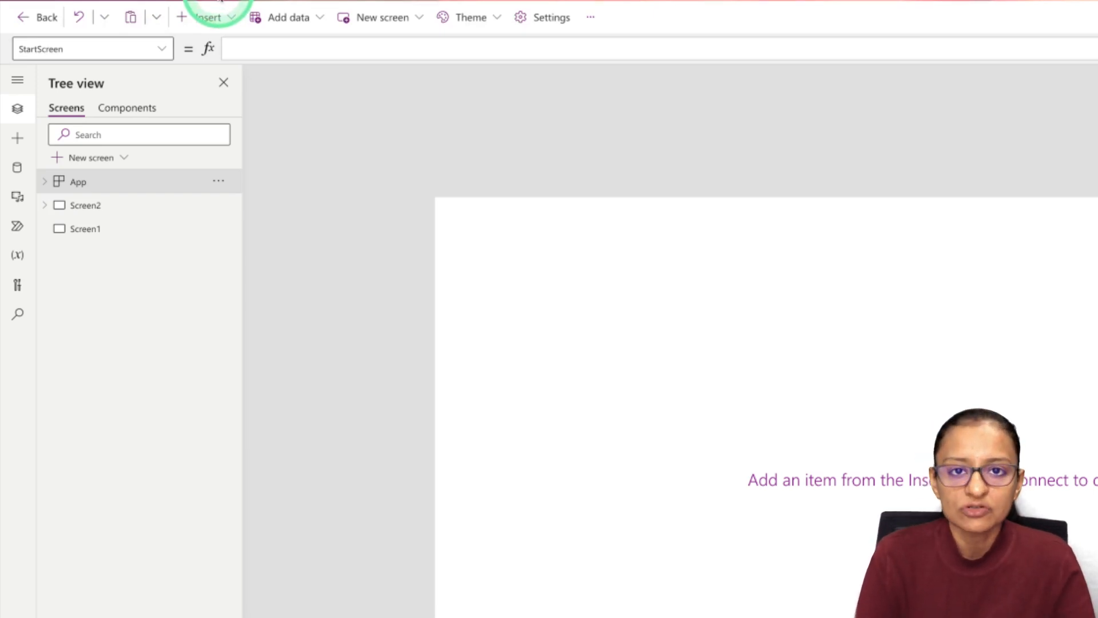
left_click(218, 184)
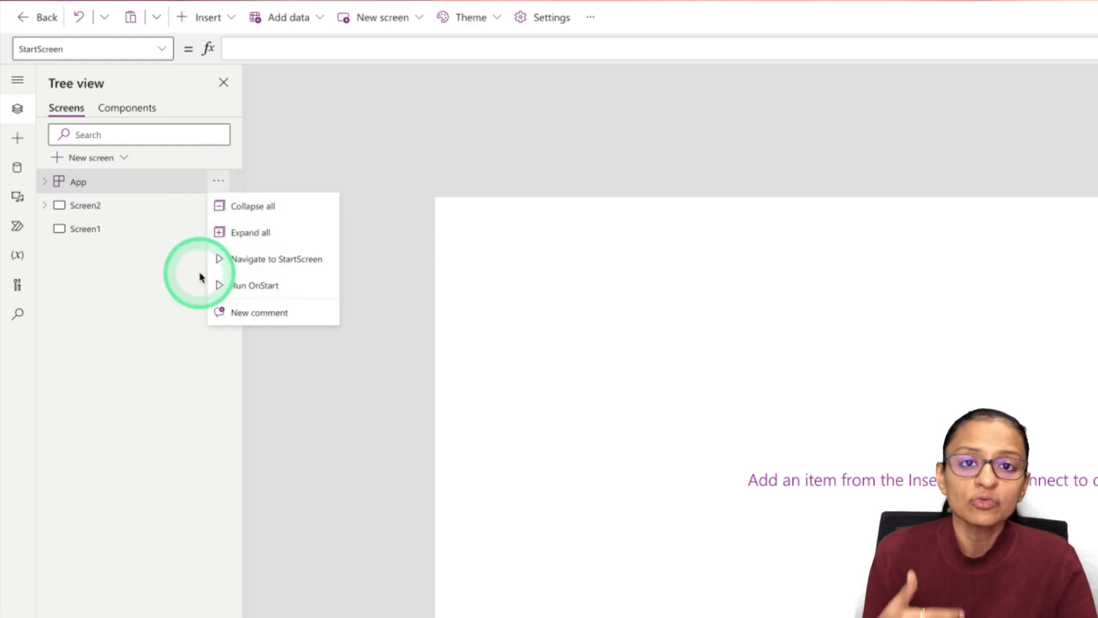
left_click(84, 182)
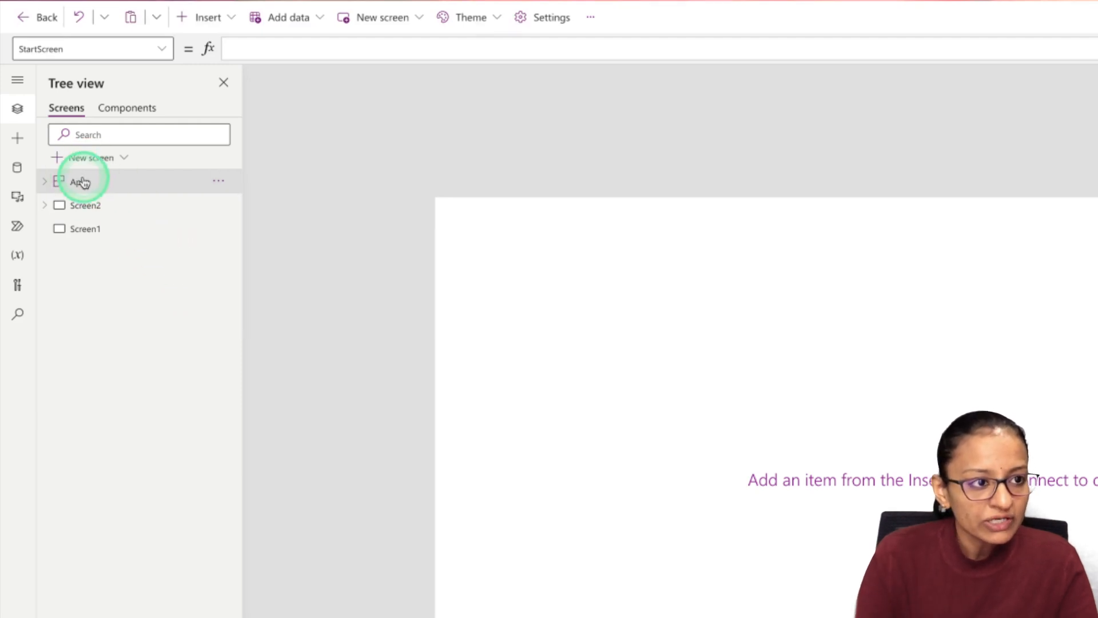
Look through the list of properties available for the App object, including OnStart
left_click(163, 50)
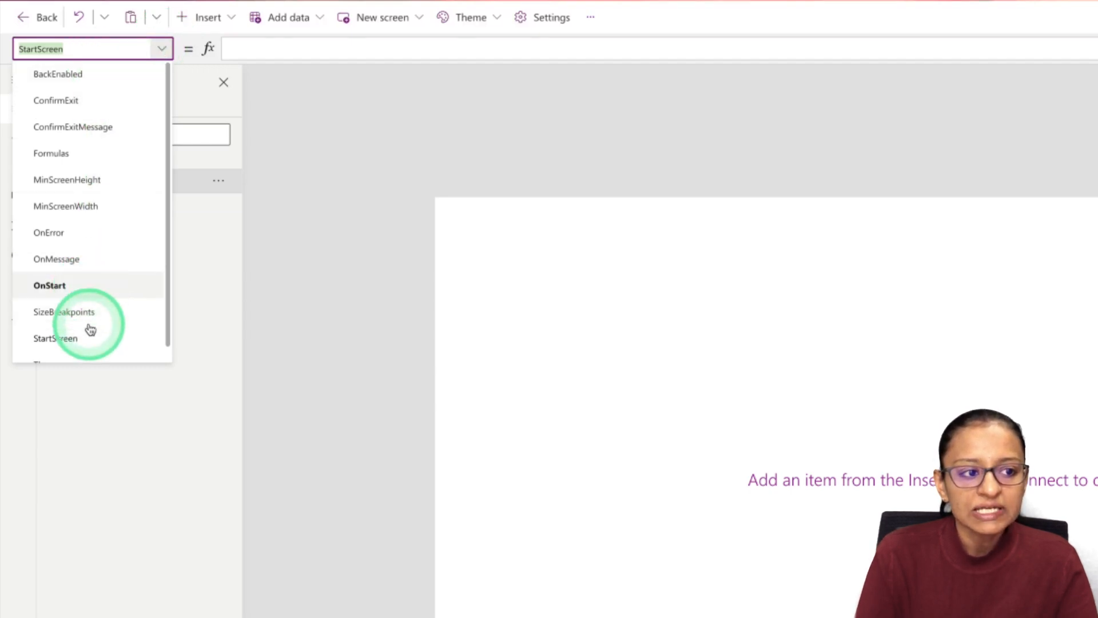
scroll(93, 311, "down", 1)
scroll(96, 314, "up", 1)
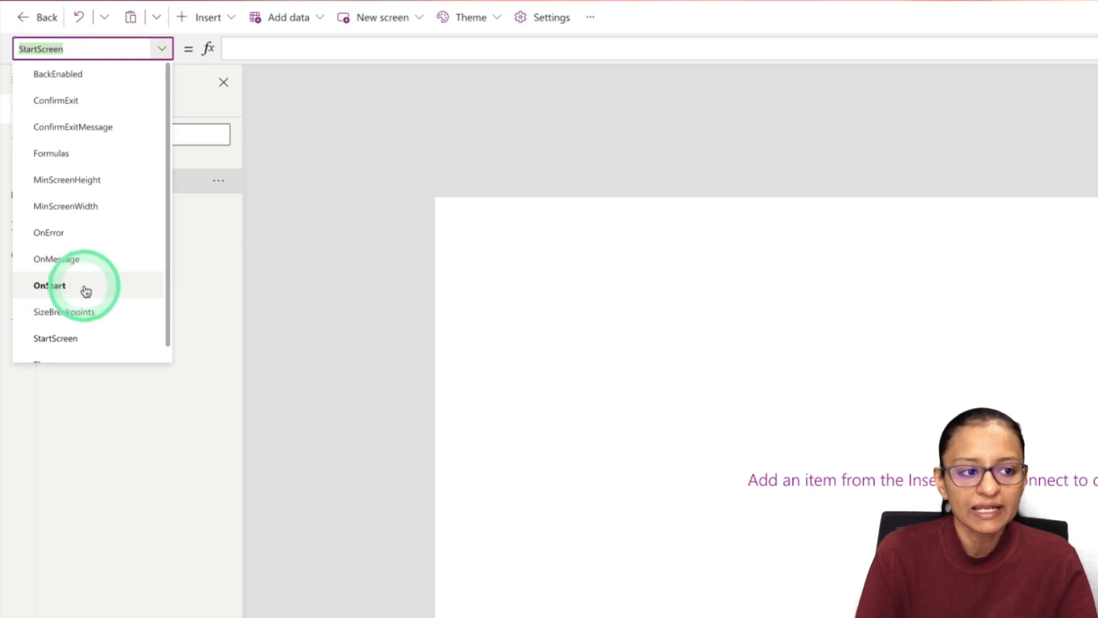
left_click(213, 407)
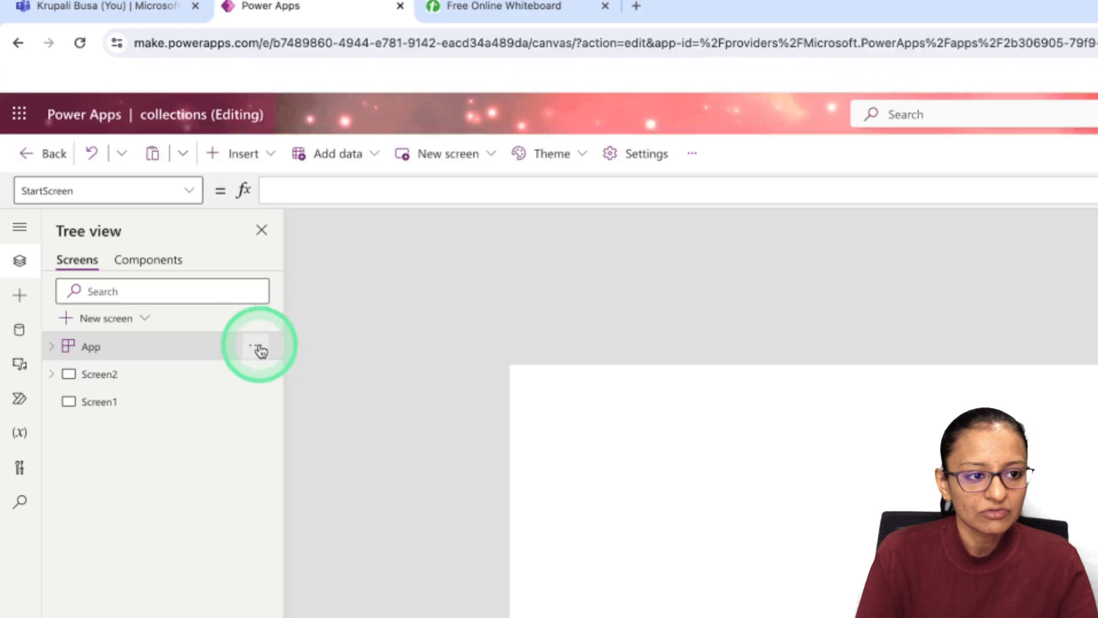
Open the App object's OnStart property and delete its entire existing formula
left_click(258, 348)
left_click(153, 352)
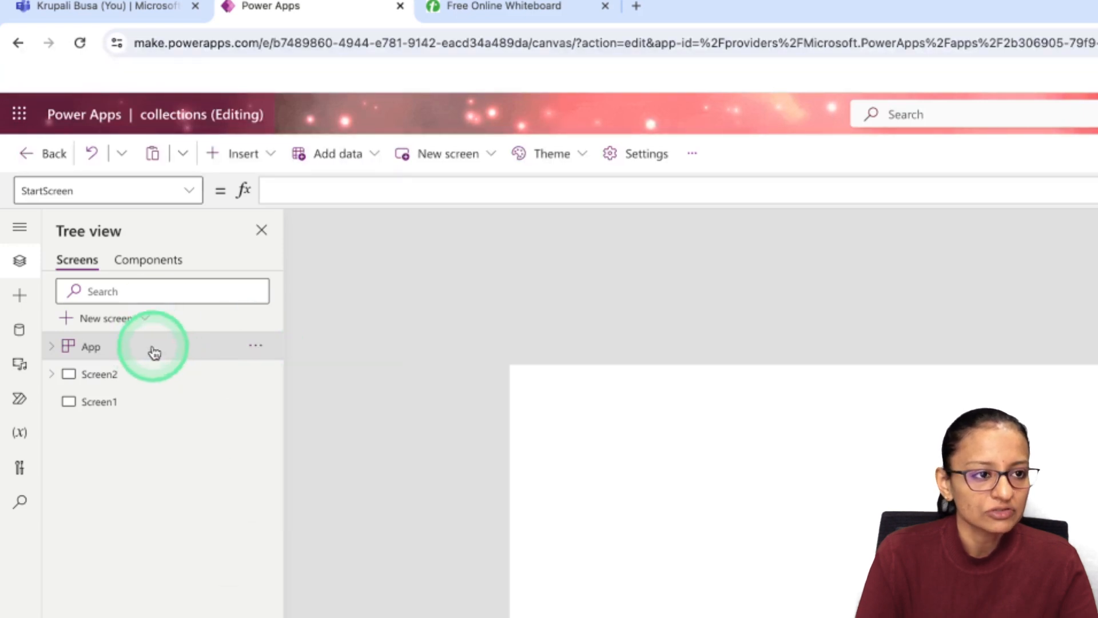
left_click(190, 190)
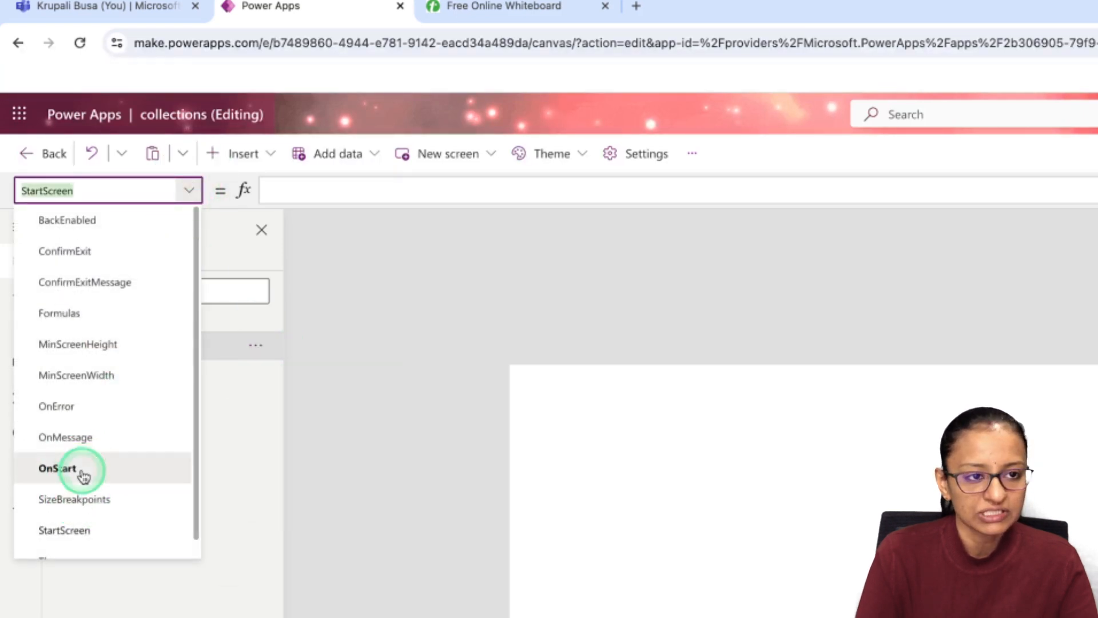
left_click(57, 468)
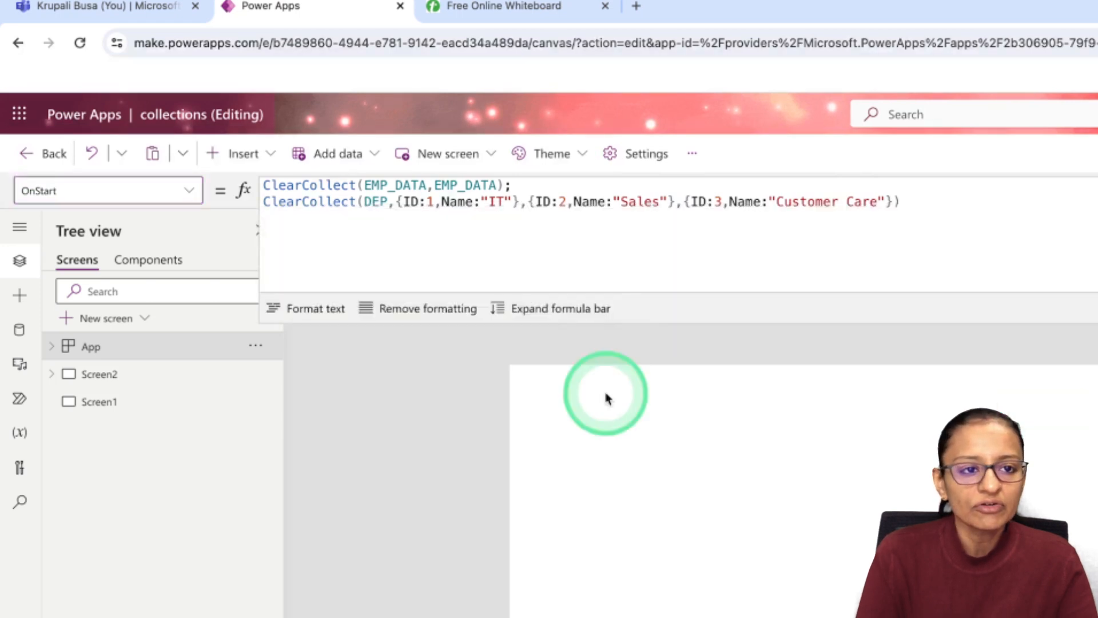
left_click_drag(911, 209, 232, 186)
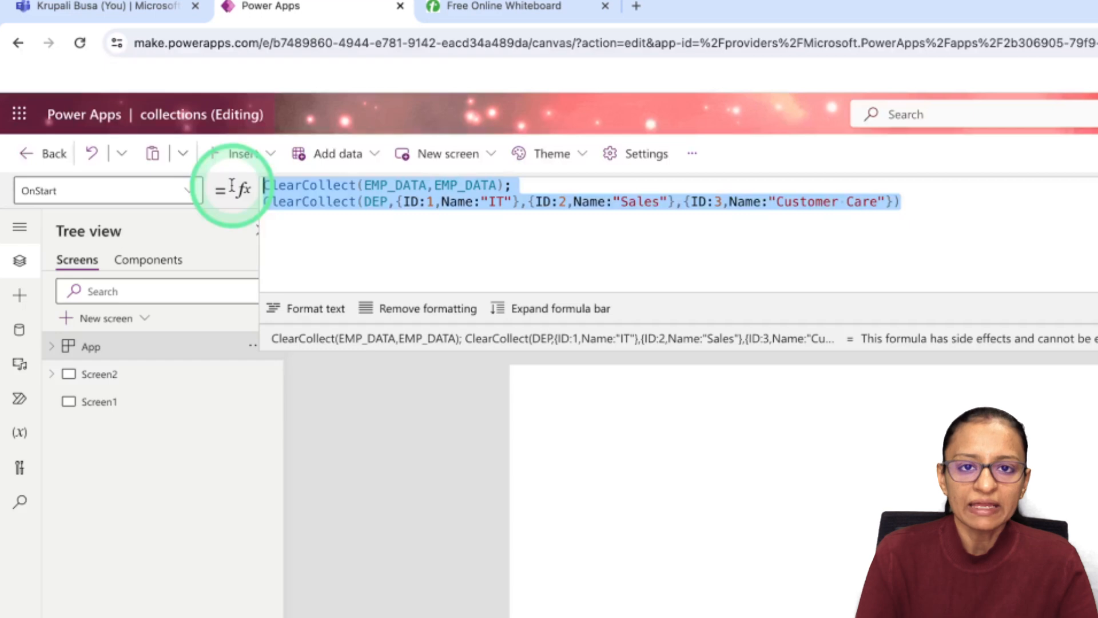
left_click(337, 326)
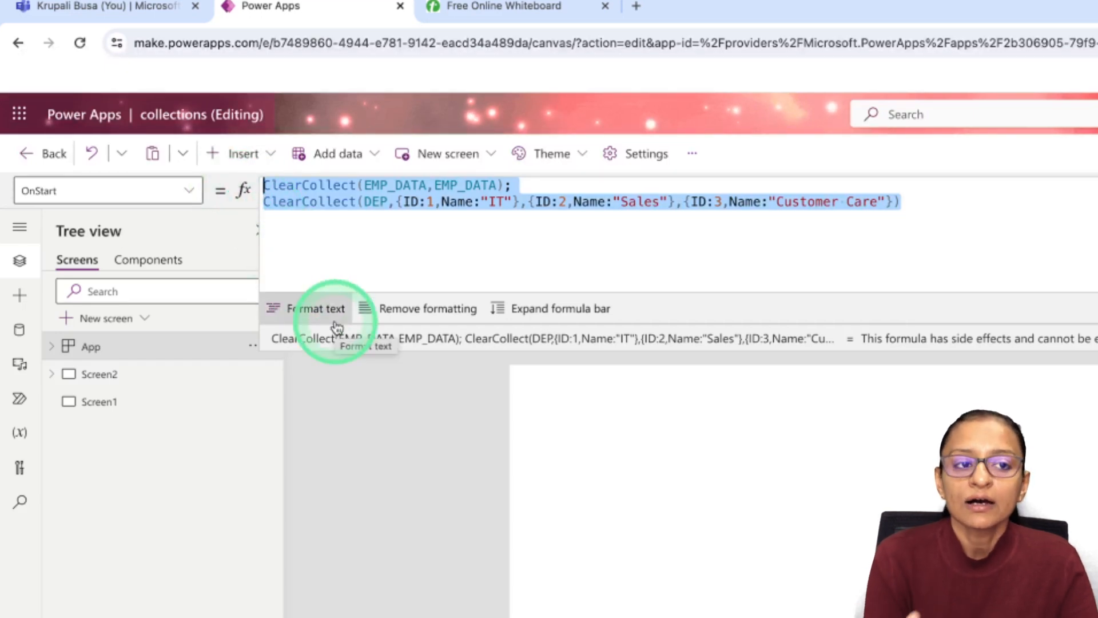
key("BackSpace")
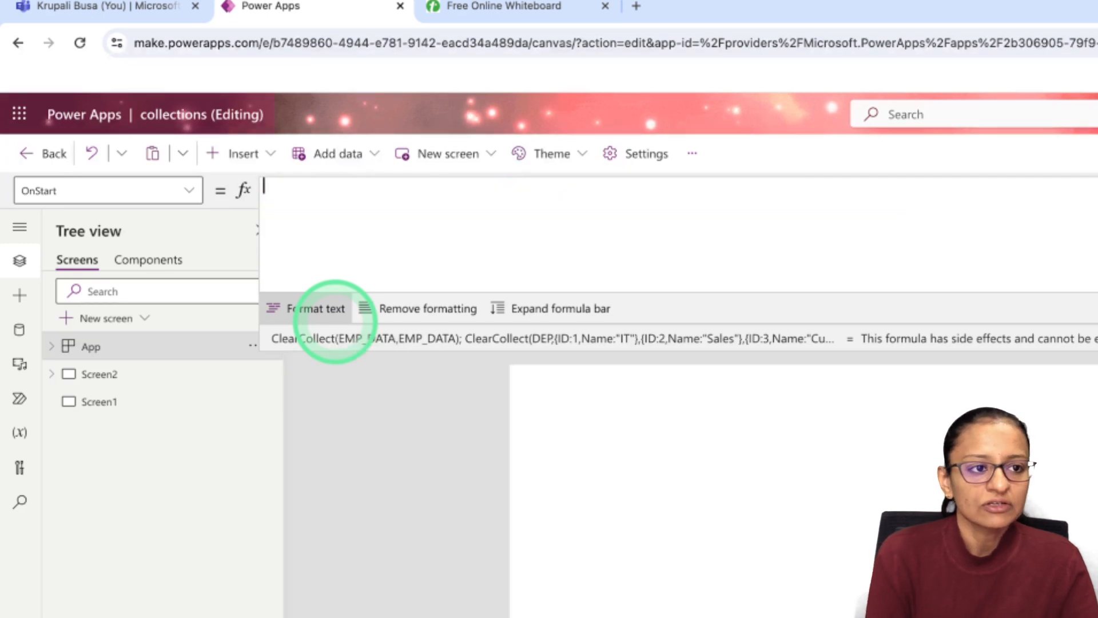
Start the App's OnStart formula with the ClearCollect function and its opening parenthesis
type("clar")
key("BackSpace")
key("BackSpace")
key("BackSpace")
key("BackSpace")
type("clearco")
key("Tab")
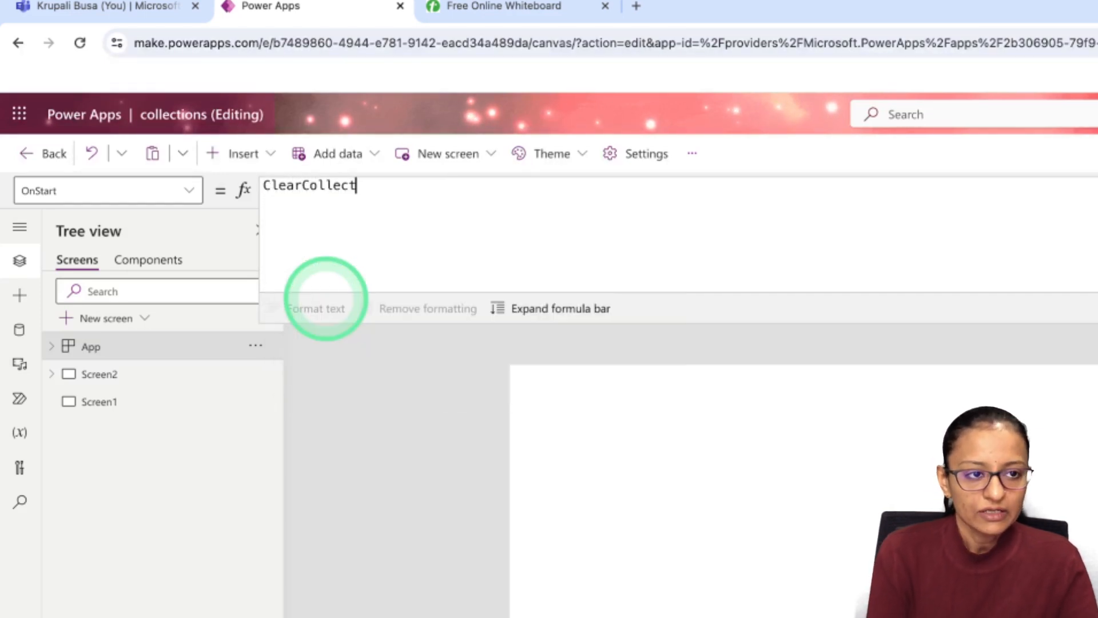
type("(")
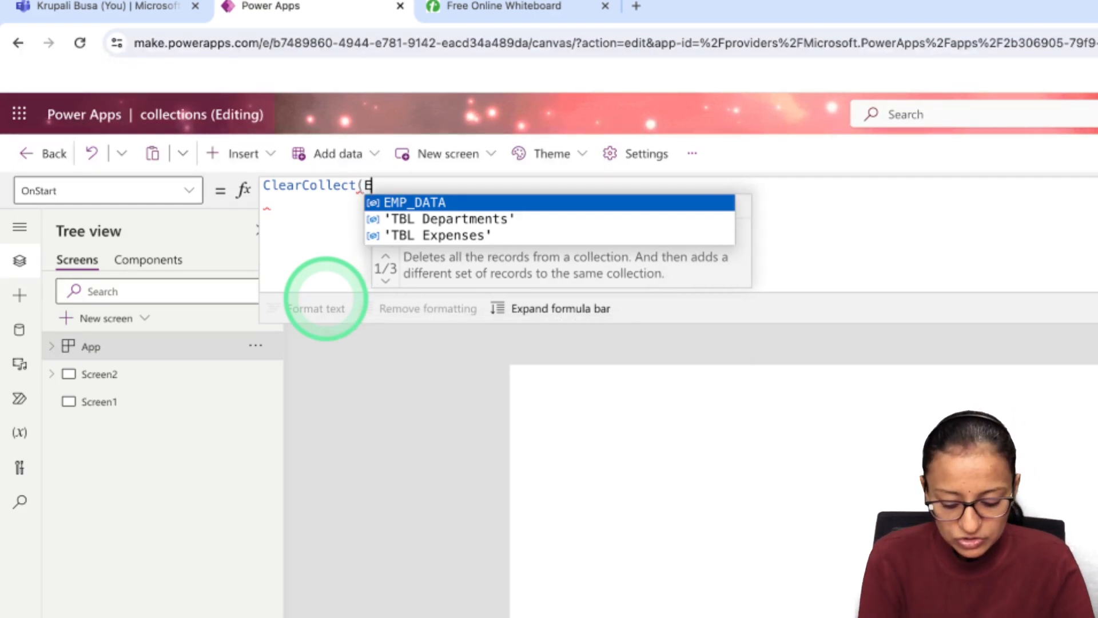
Complete the OnStart formula as ClearCollect(DATA_EMP,DATA_EMP), using DATA_EMP as both the collection and the item
type("EMp_")
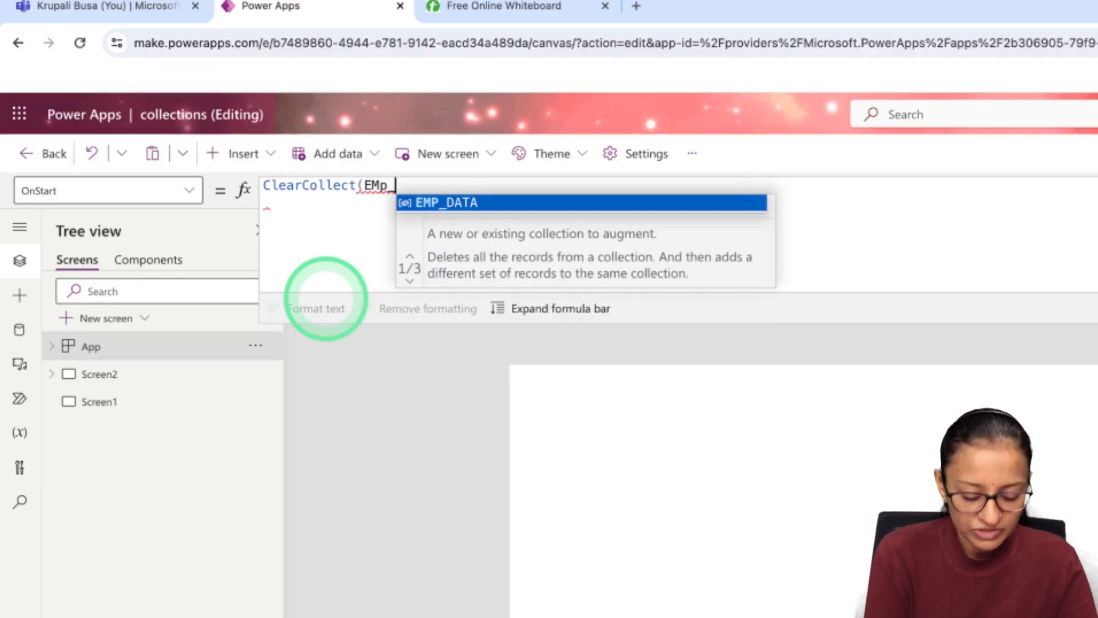
key("BackSpace")
key("BackSpace")
key("BackSpace")
key("BackSpace")
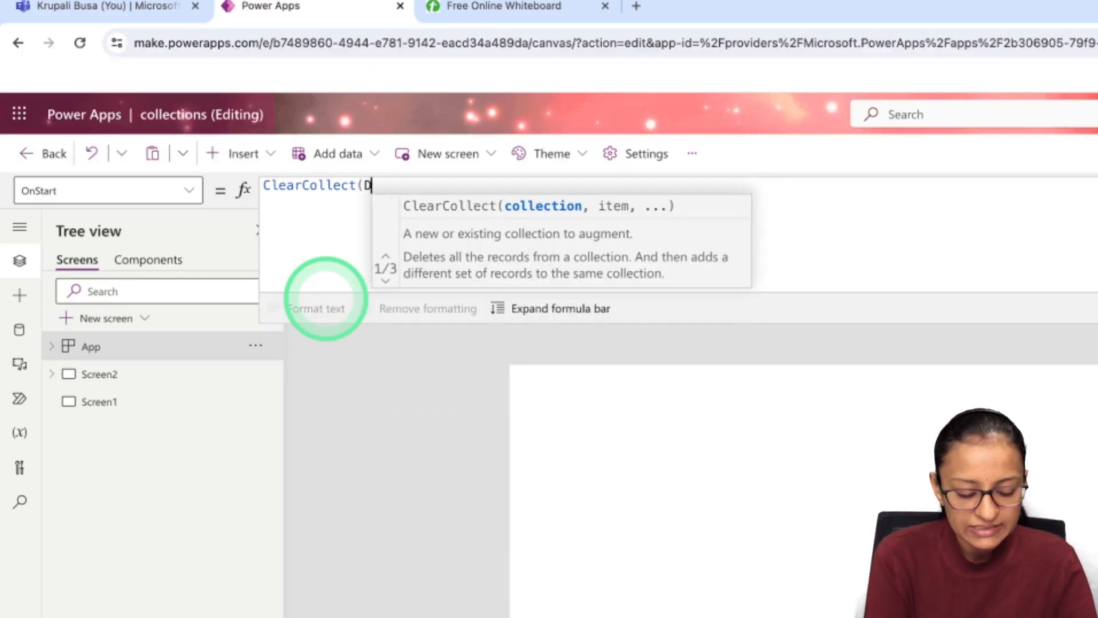
type("DATA_EMP")
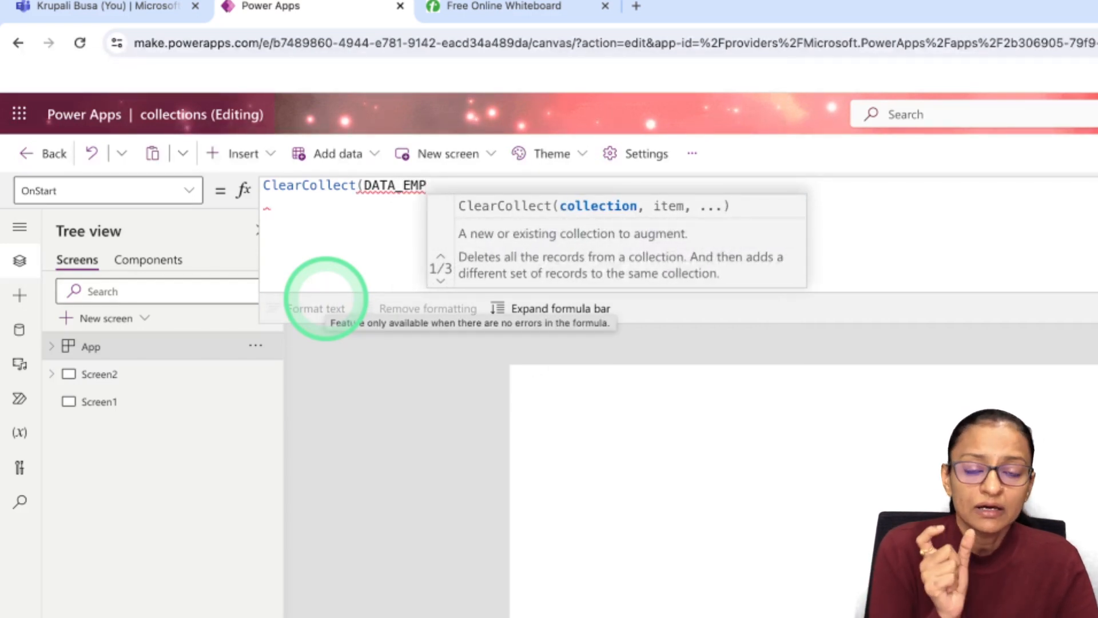
type(",")
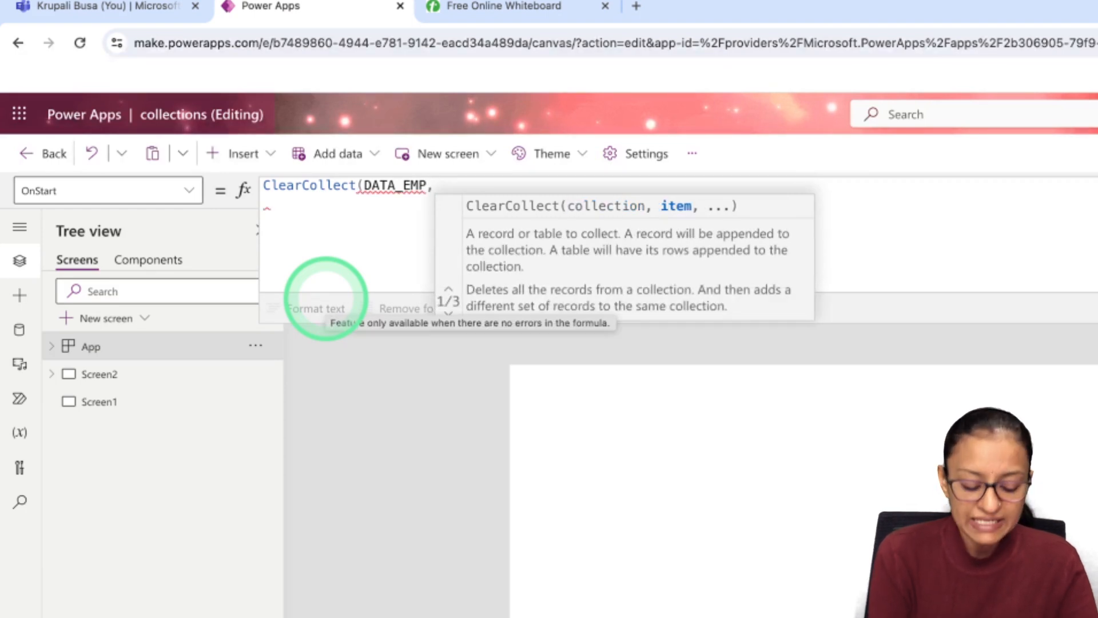
type("DATA_")
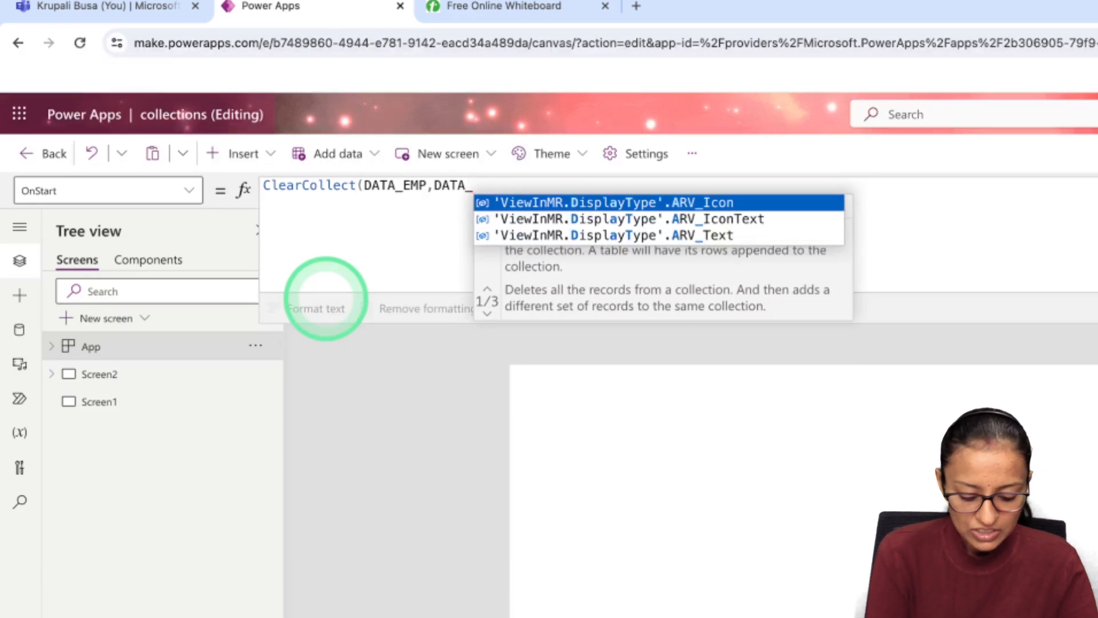
type("EMP")
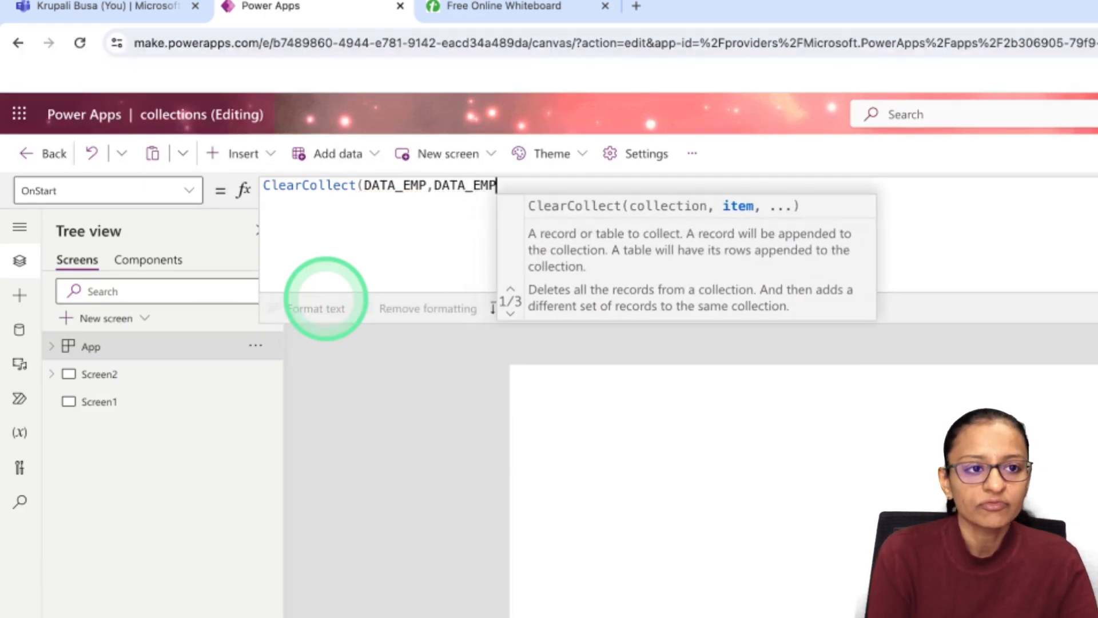
type(")")
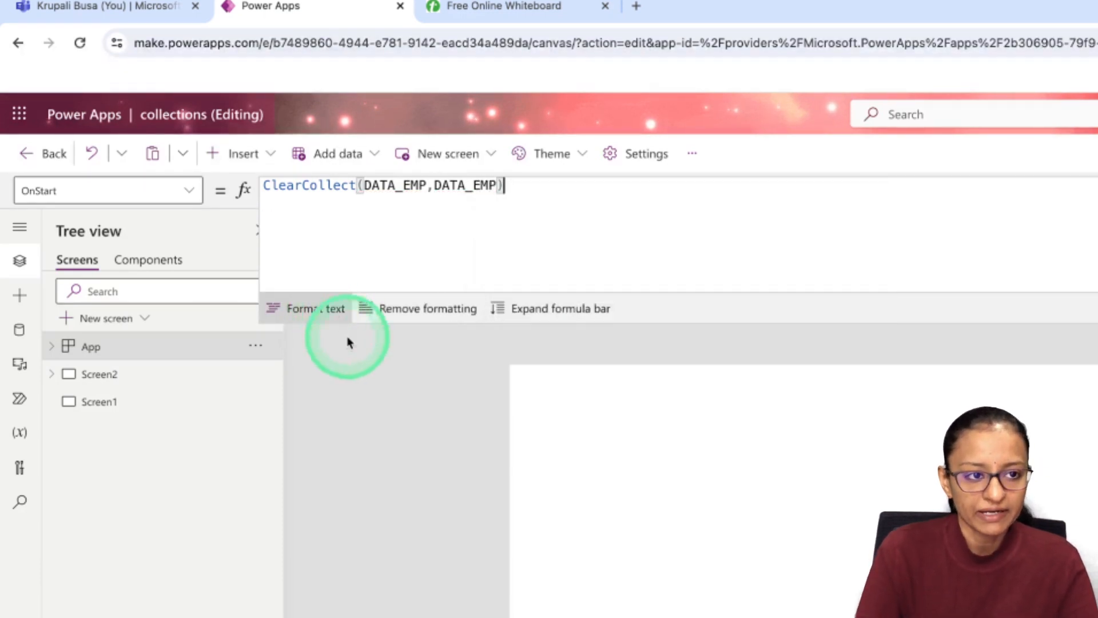
left_click(329, 464)
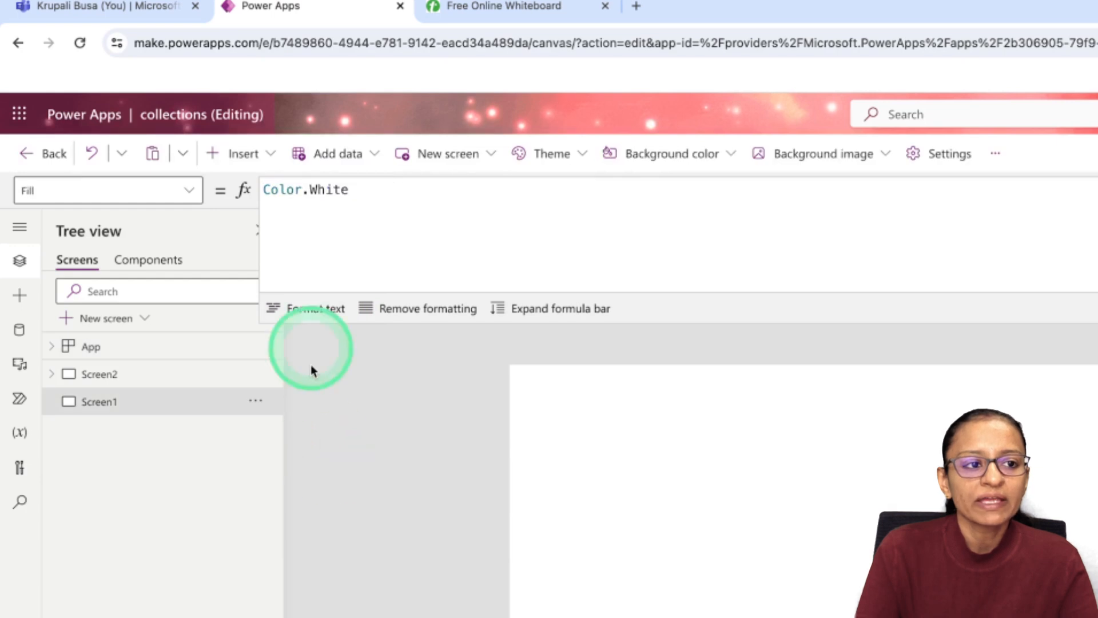
Reselect the App object, highlight its ClearCollect formula and run OnStart
left_click(94, 346)
left_click_drag(574, 181, 225, 184)
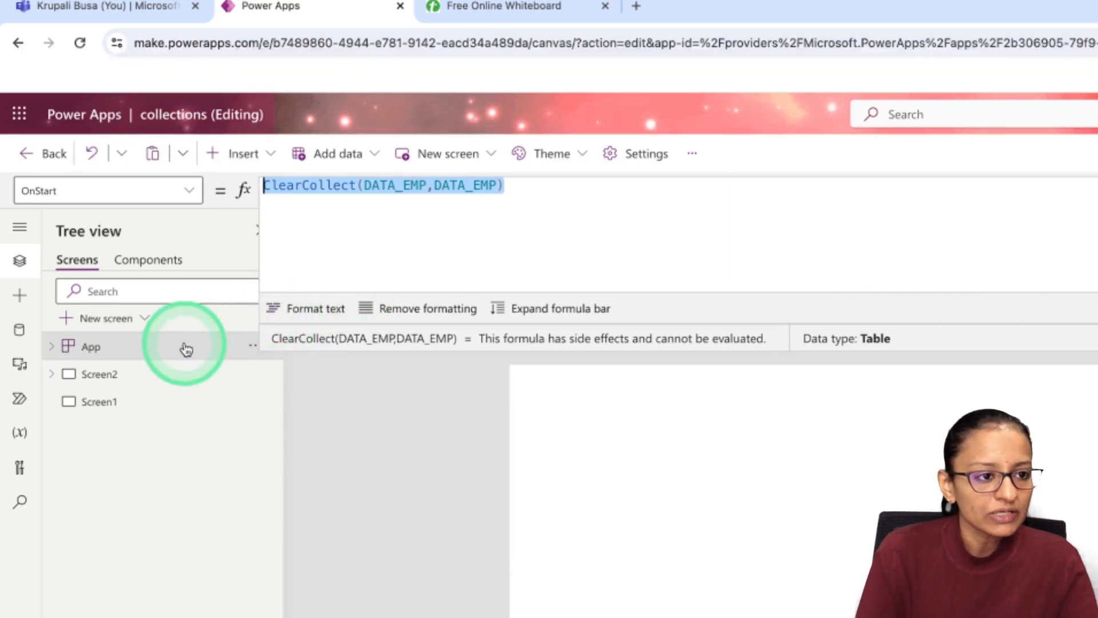
left_click(253, 349)
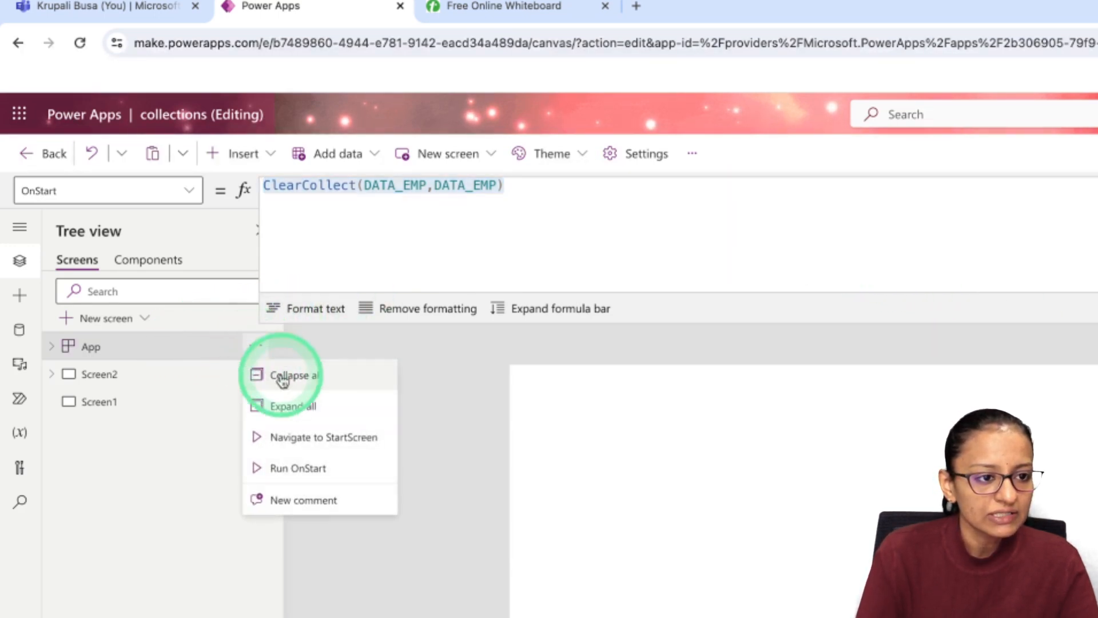
left_click(309, 473)
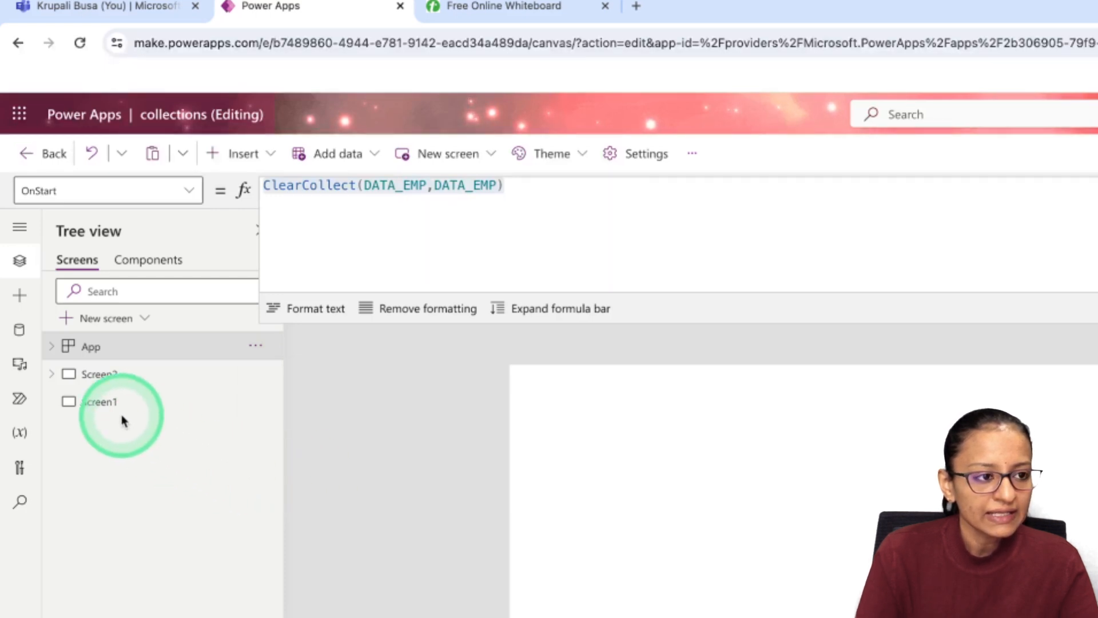
Inspect the app's collections among the variables and view the DATA_EMP table, closing the table view when finished
left_click(22, 438)
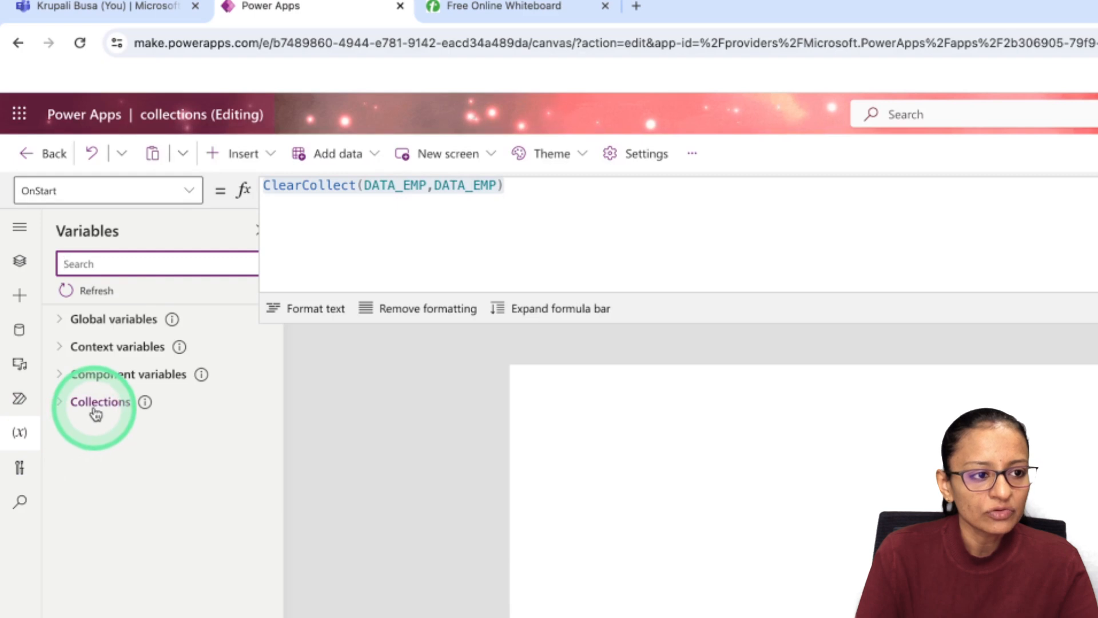
left_click(60, 404)
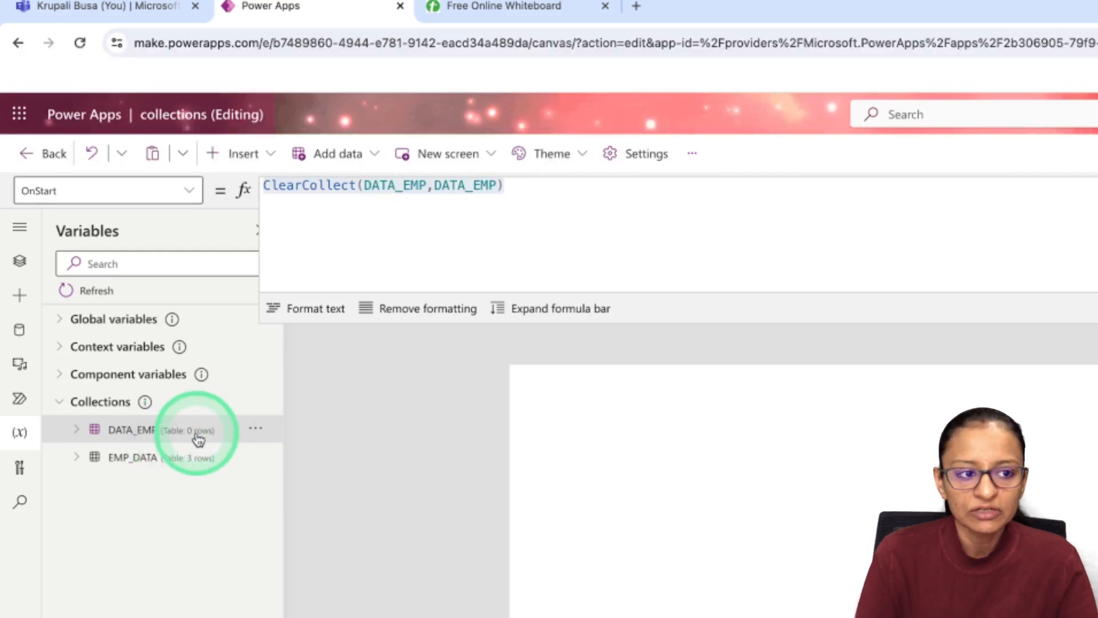
left_click(253, 435)
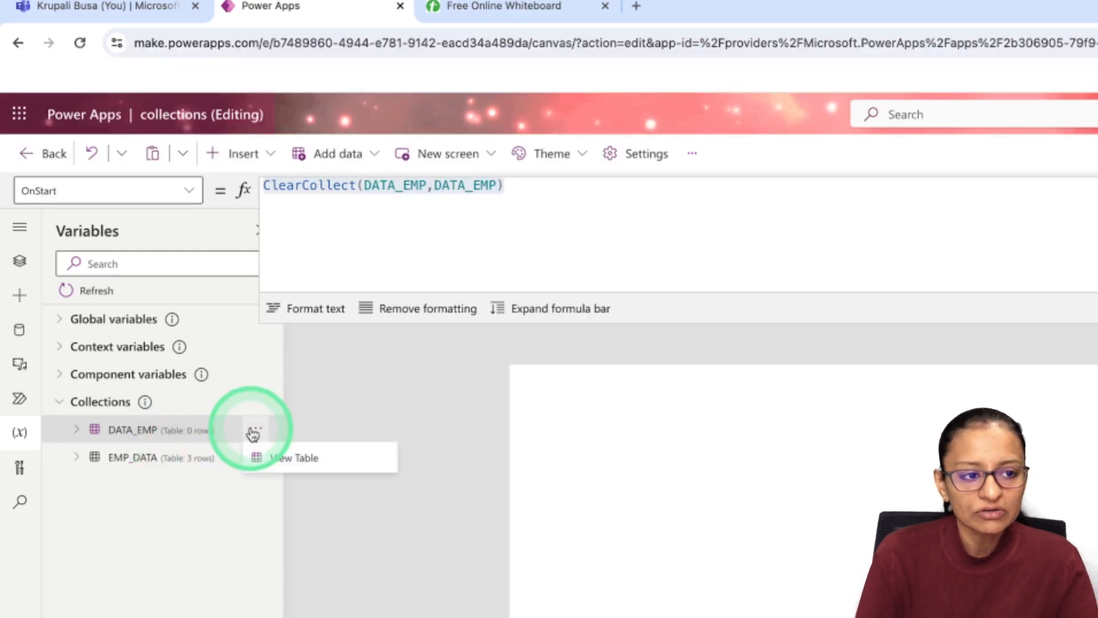
left_click(277, 456)
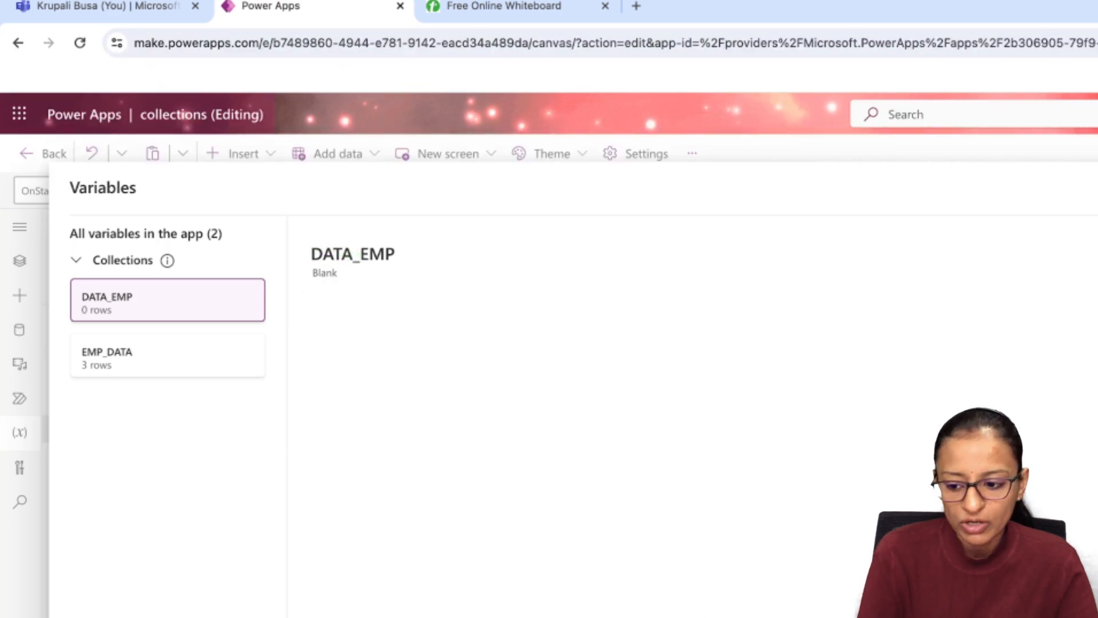
key("Escape")
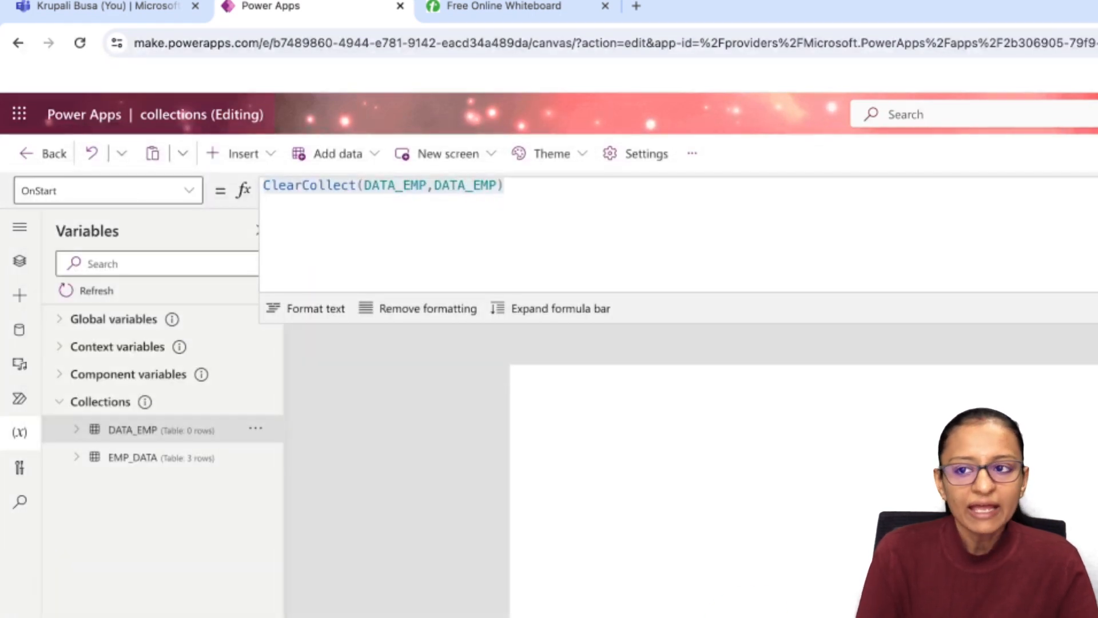
End the first ClearCollect statement with a semicolon and start a second ClearCollect call on a new line
left_click(519, 183)
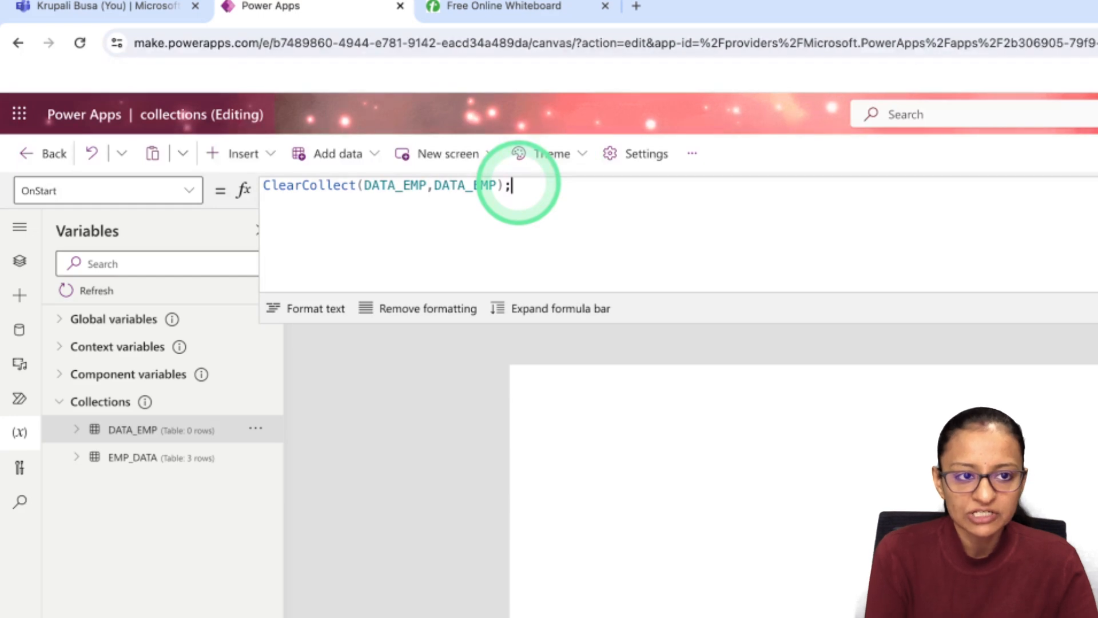
key("shift+Return")
type("cle")
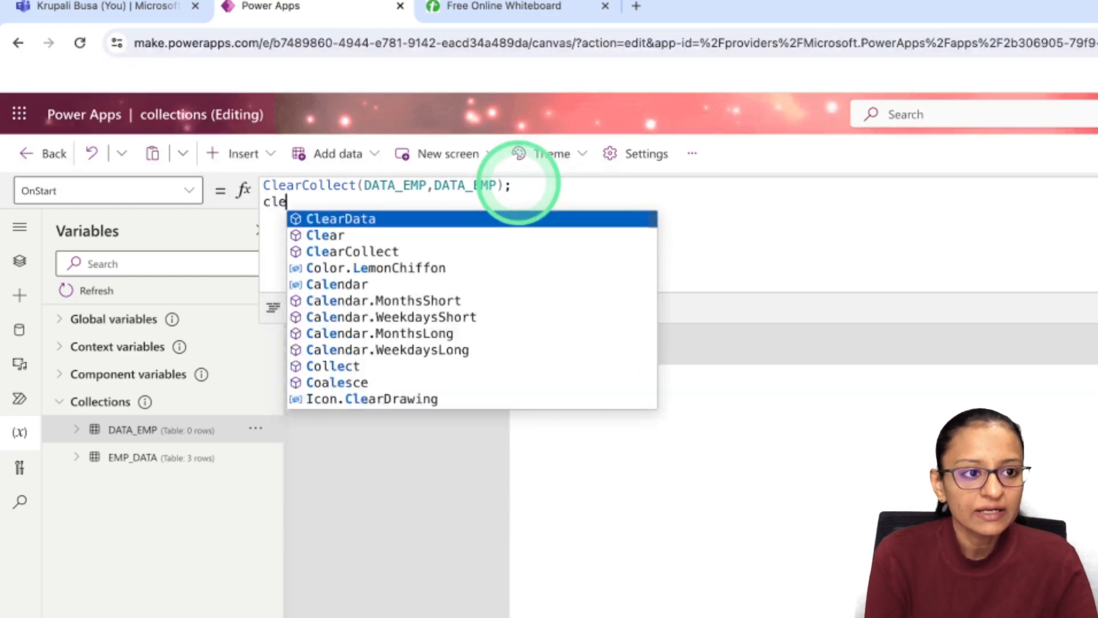
key("Down")
key("Down")
key("Tab")
type("(")
Enter DEP as the collection name of the second ClearCollect call, followed by a comma
key("Escape")
type("DEP")
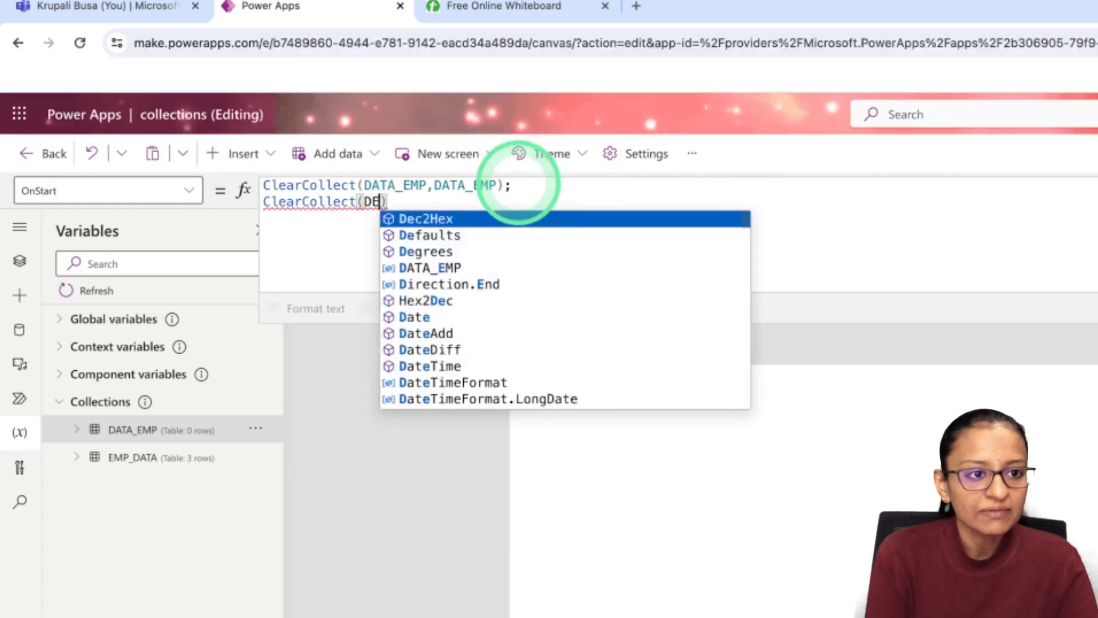
key("BackSpace")
key("BackSpace")
key("BackSpace")
type("DEP")
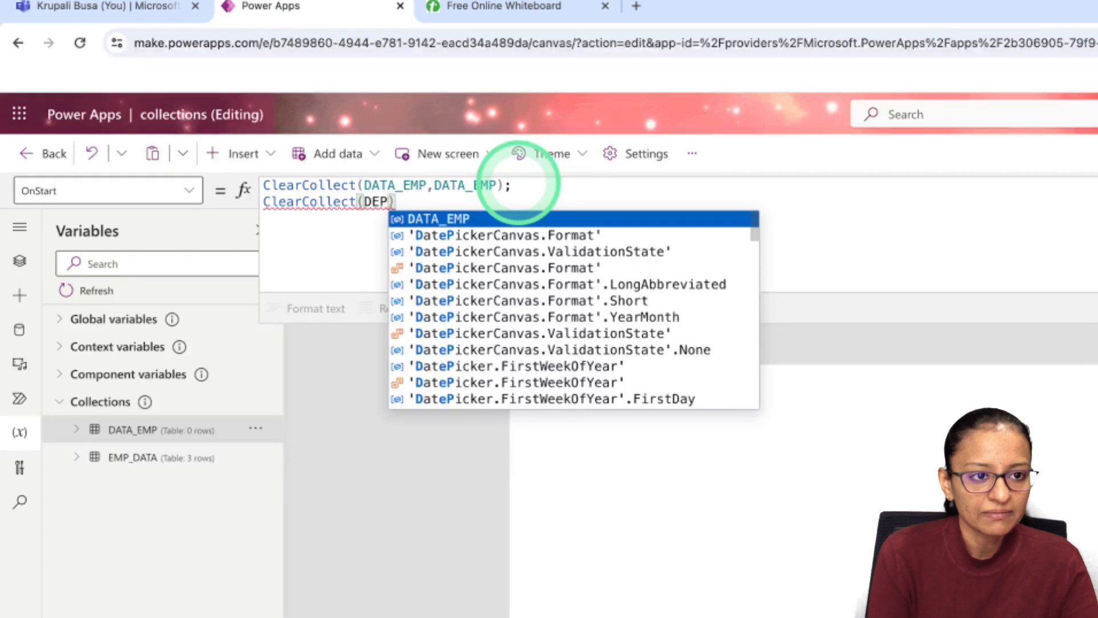
type(",")
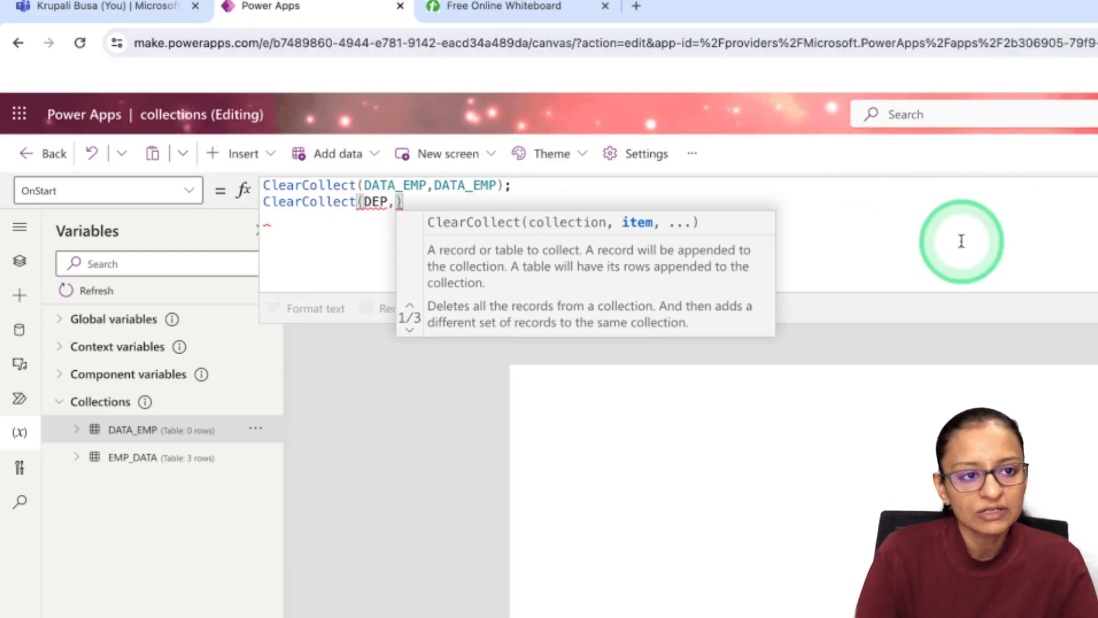
Expand the formula bar and break the second ClearCollect call over several lines, with DEP and its comma on their own line
left_click(945, 239)
left_click(560, 312)
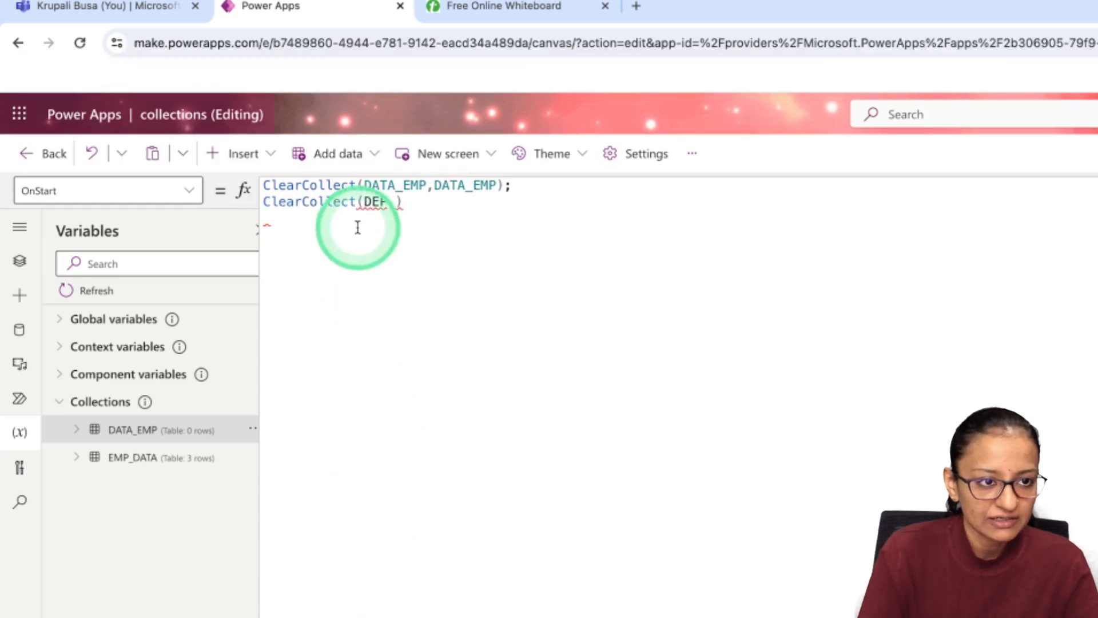
mouse_move(367, 198)
left_click(771, 198)
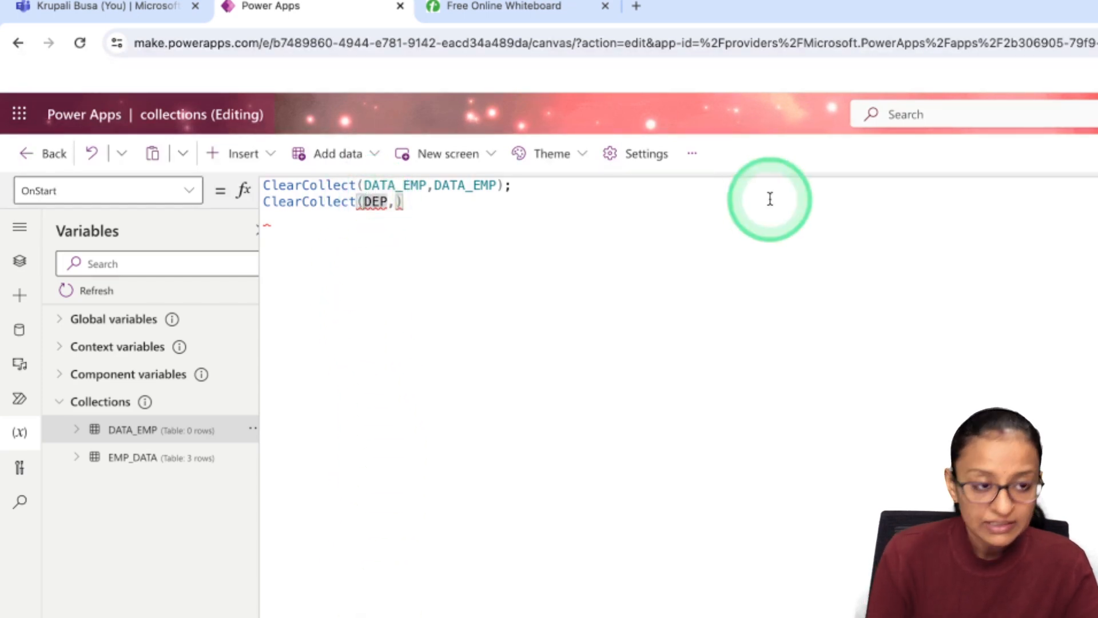
key("shift+Return")
key("Return")
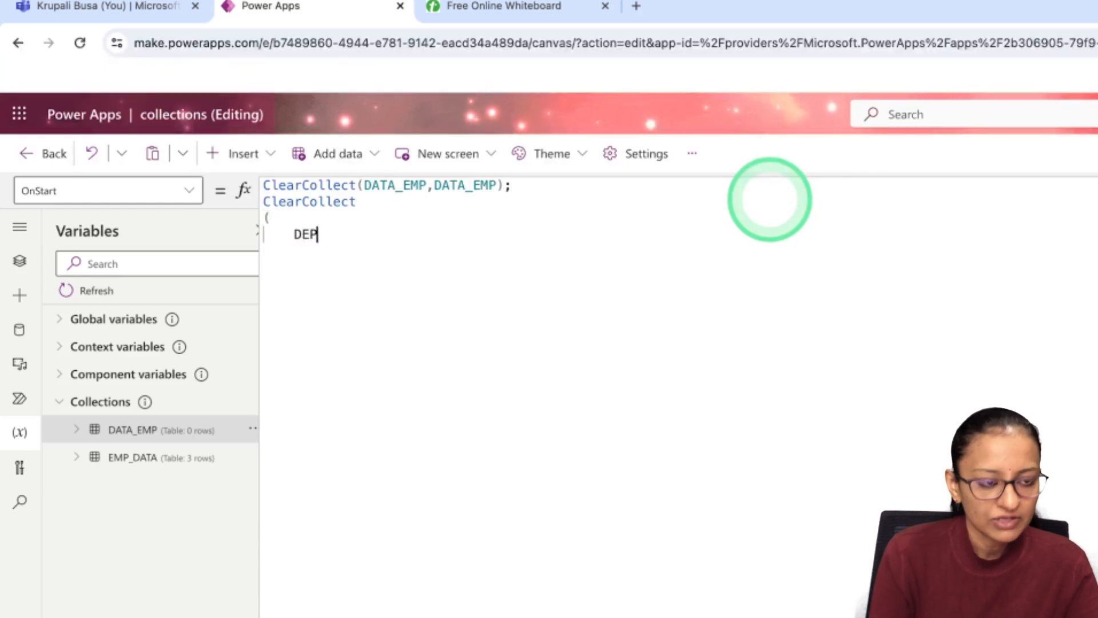
type(",")
key("Return")
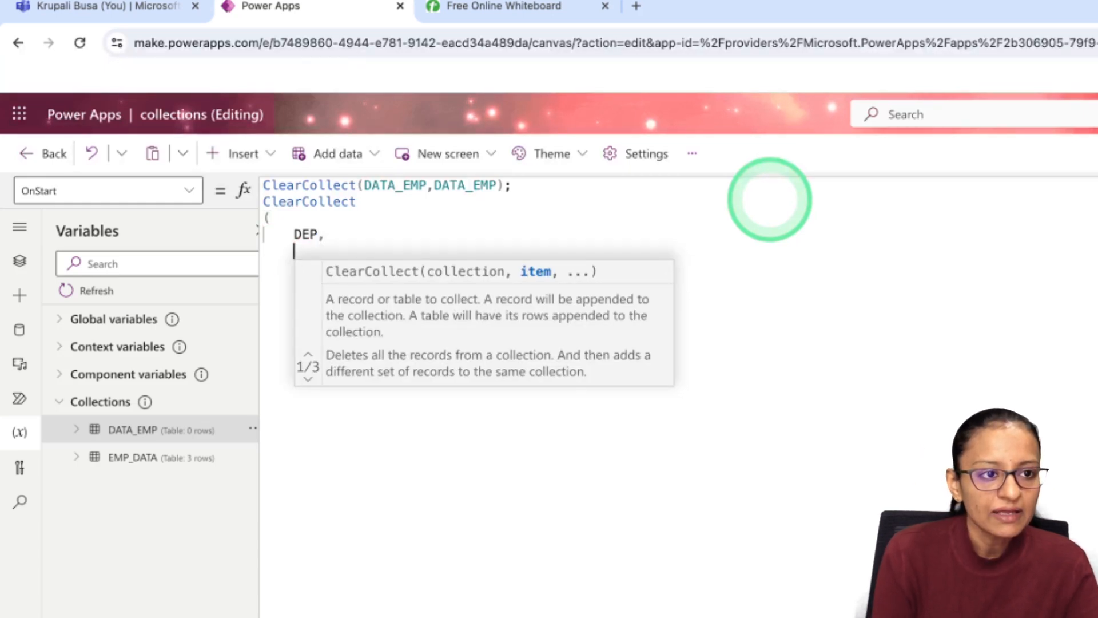
Add an empty record in curly braces below DEP and close the ClearCollect call with a parenthesis
type("{}")
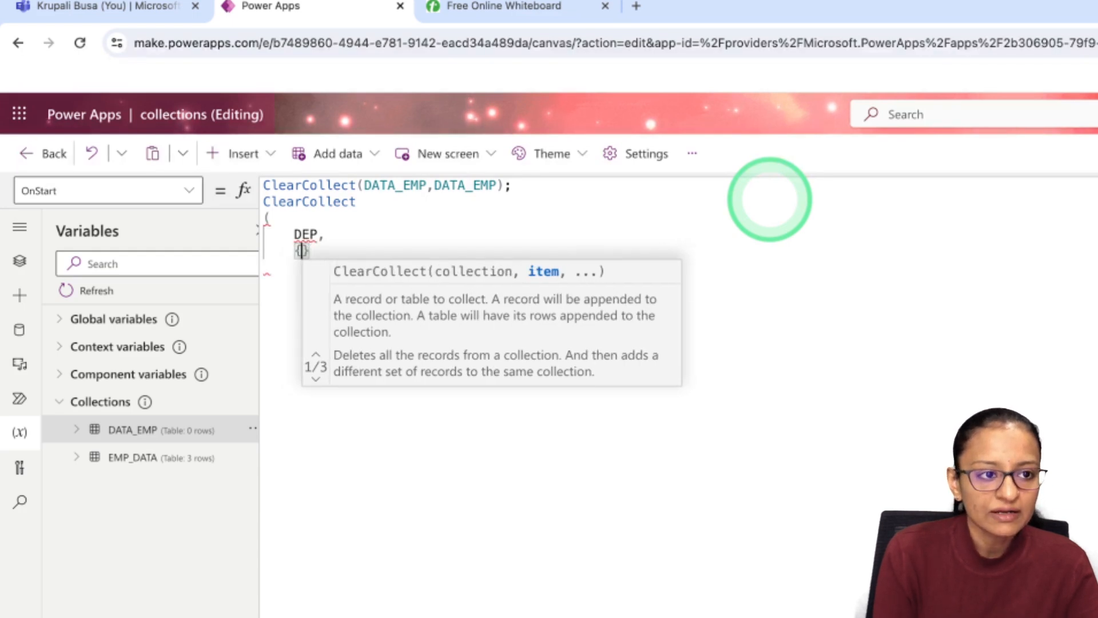
key("Return")
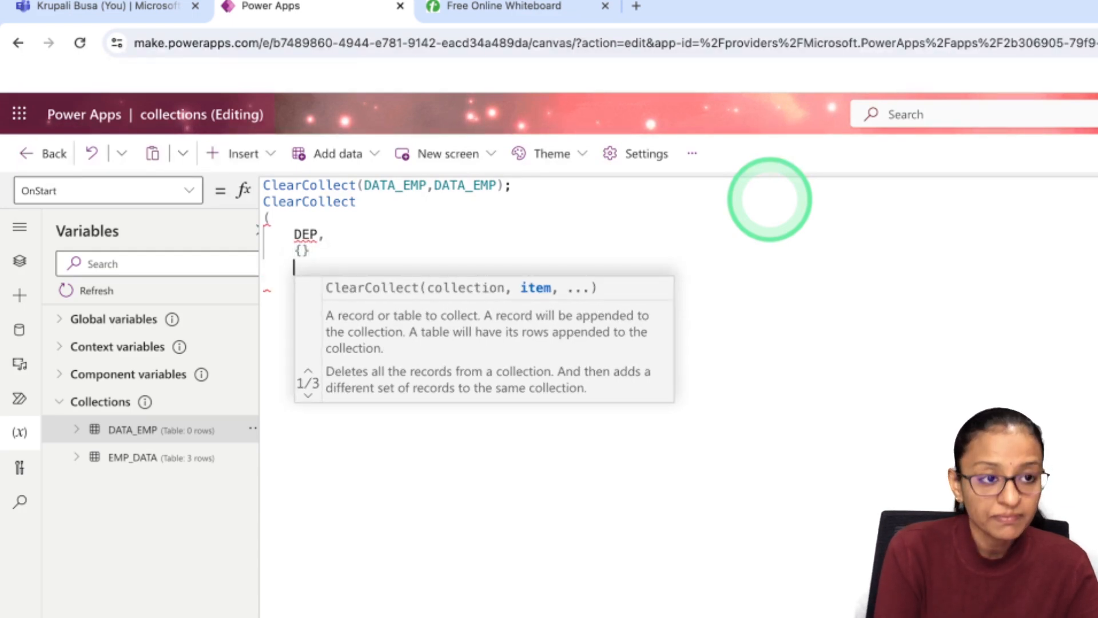
type(")")
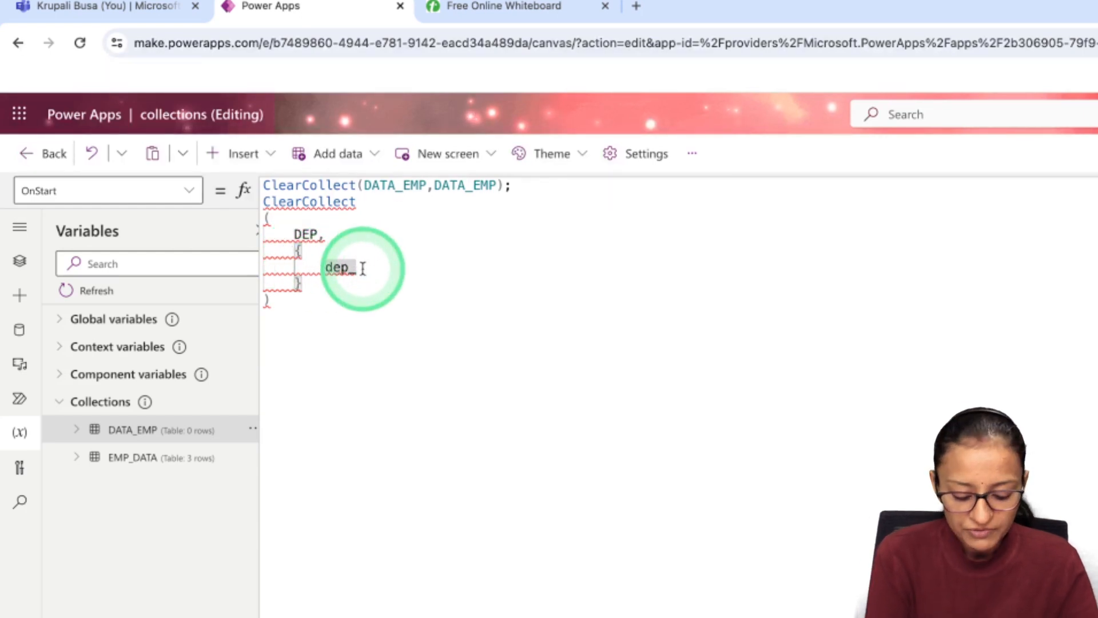
Fill the first DEP record with dep_ID:1 and dep_name: "IT" on separate lines
type("dep_")
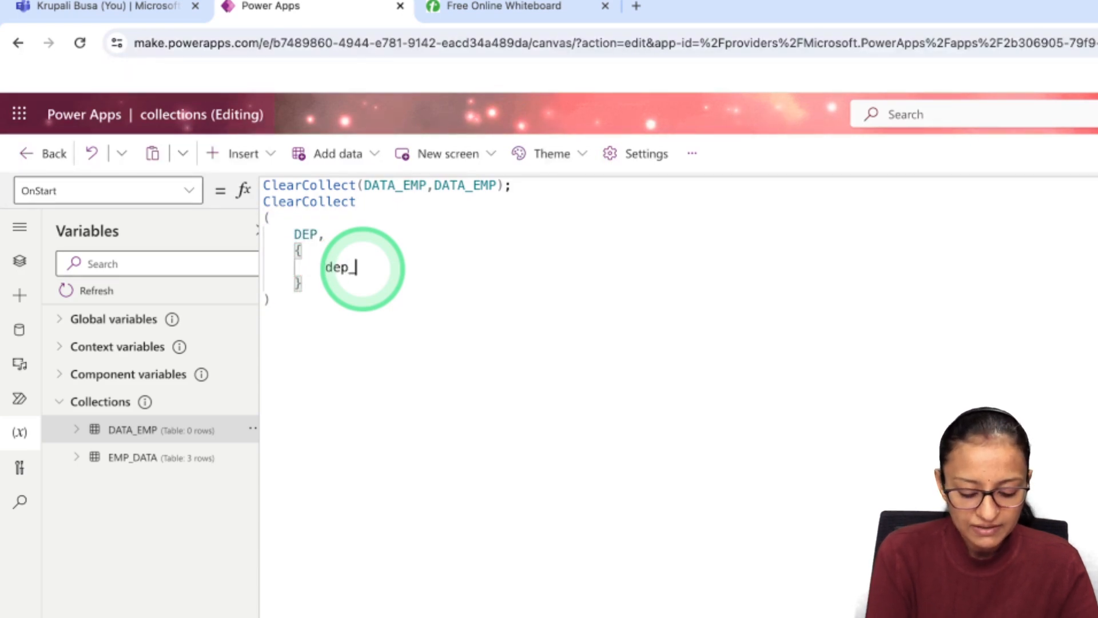
type("ID:")
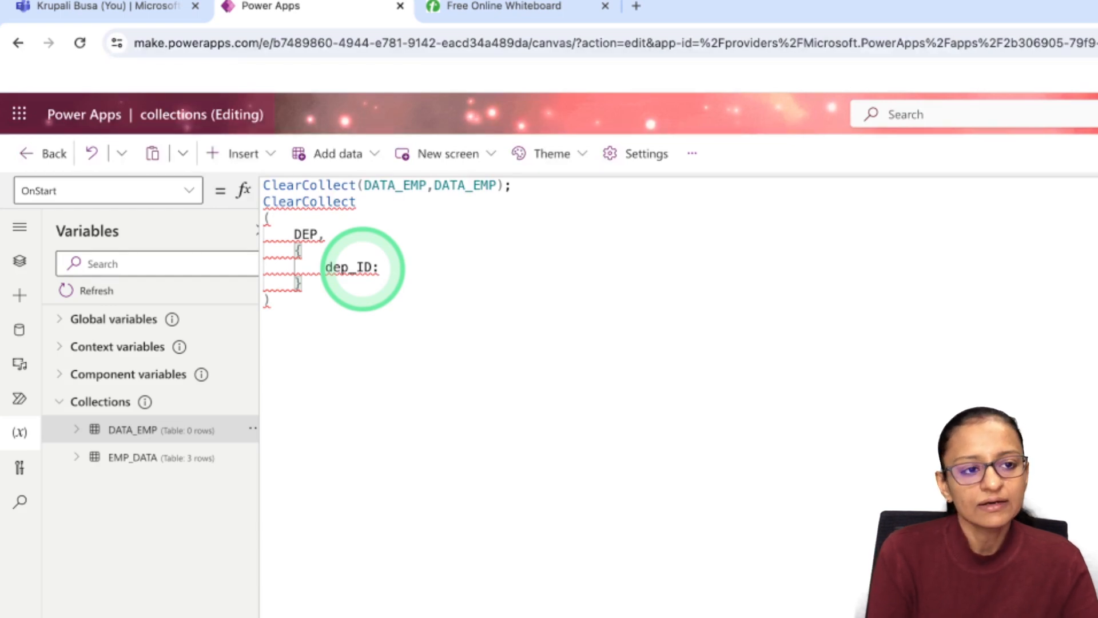
type("1,")
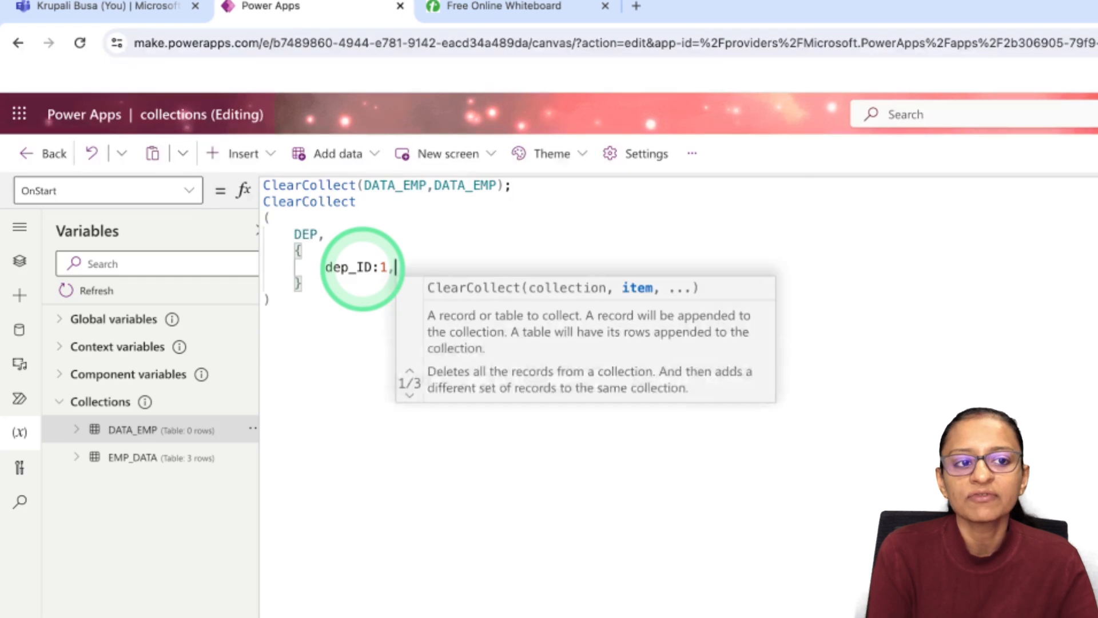
key("Return")
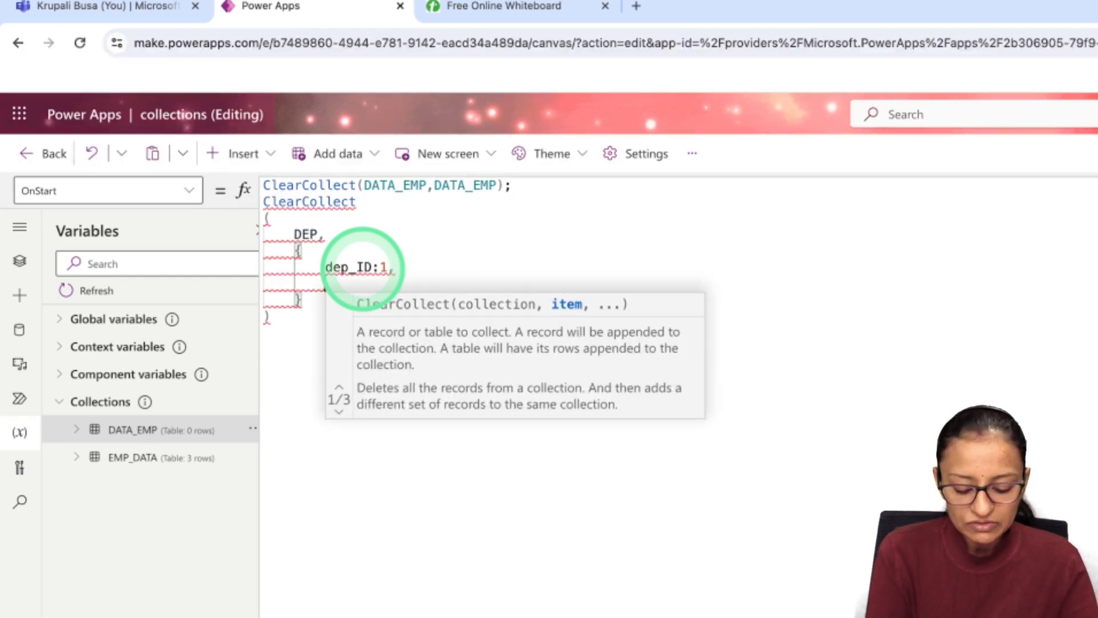
type("dep_name:")
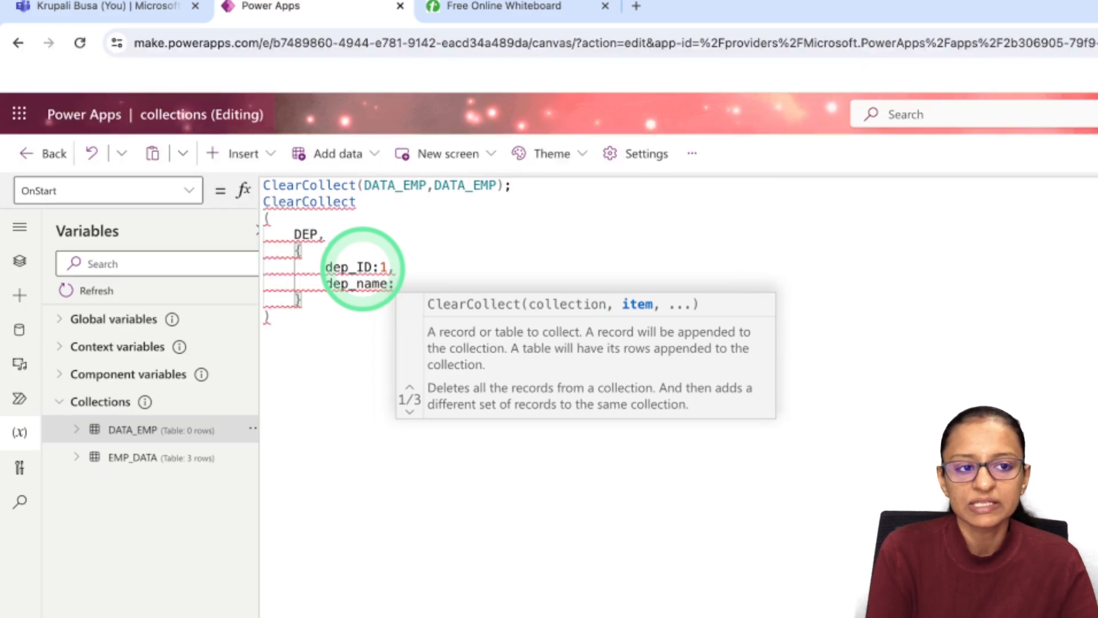
type(" \"")
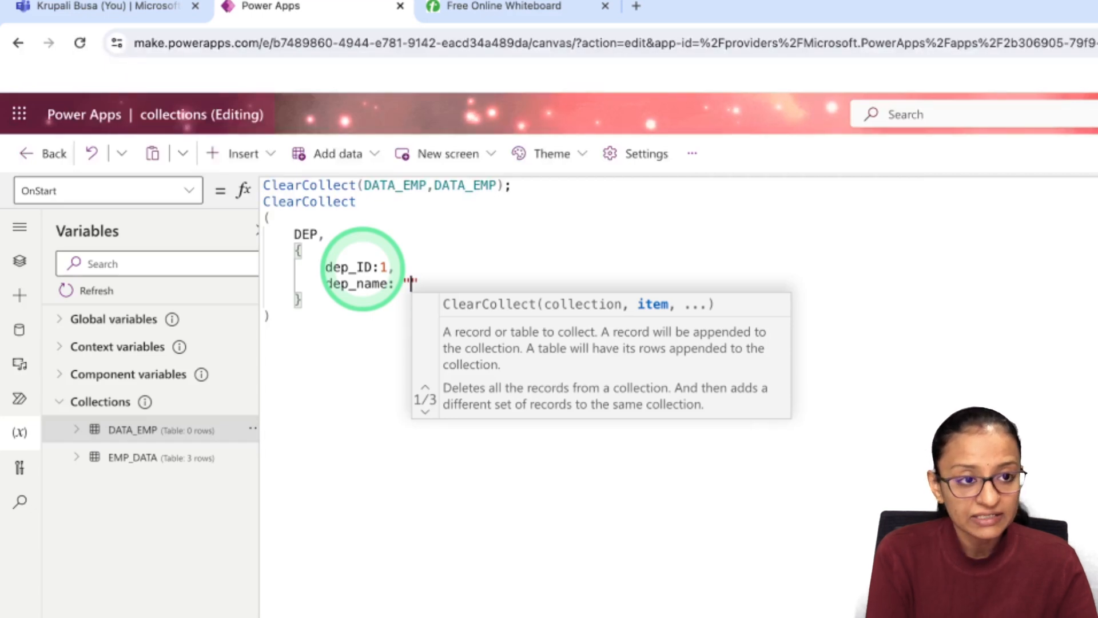
type("IT")
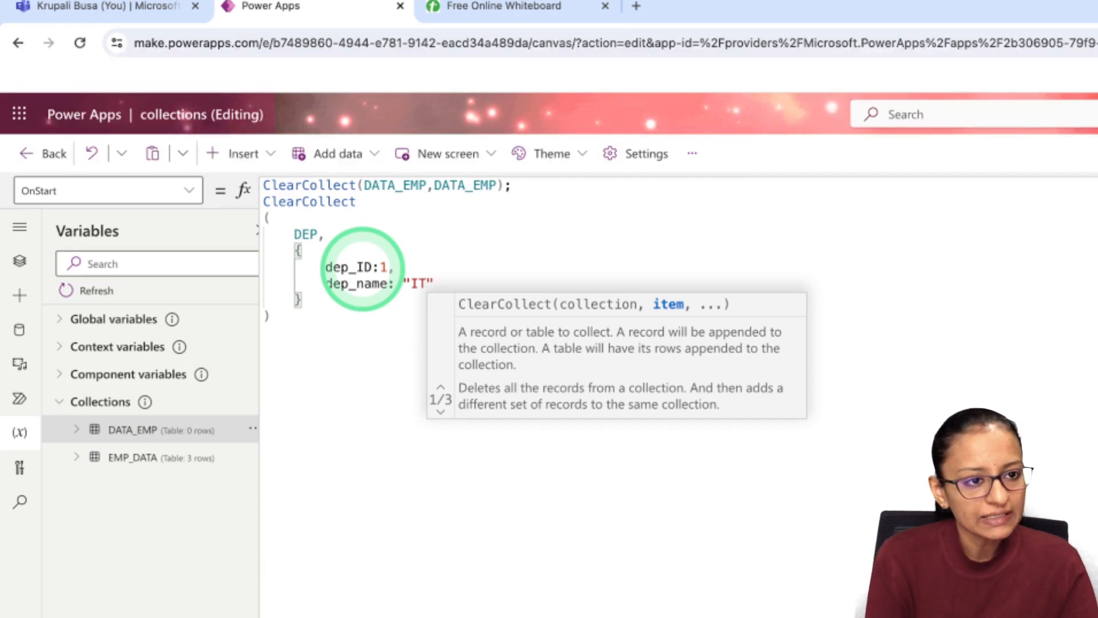
type("\"")
Put a comma after the first DEP record and add a second, empty record in curly braces below it
left_click(350, 300)
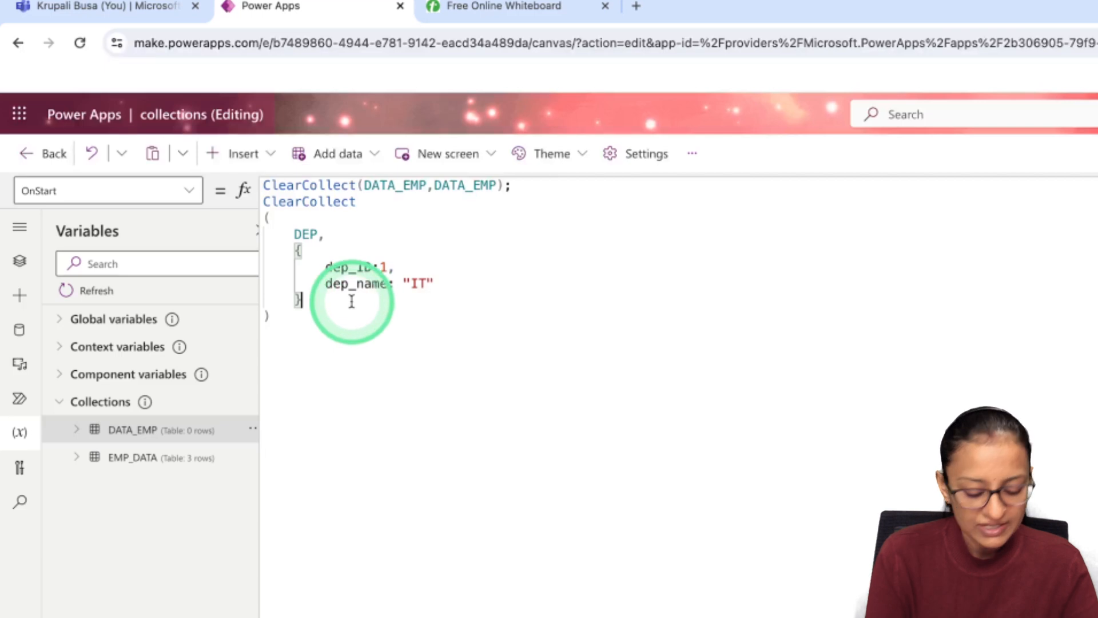
type(",")
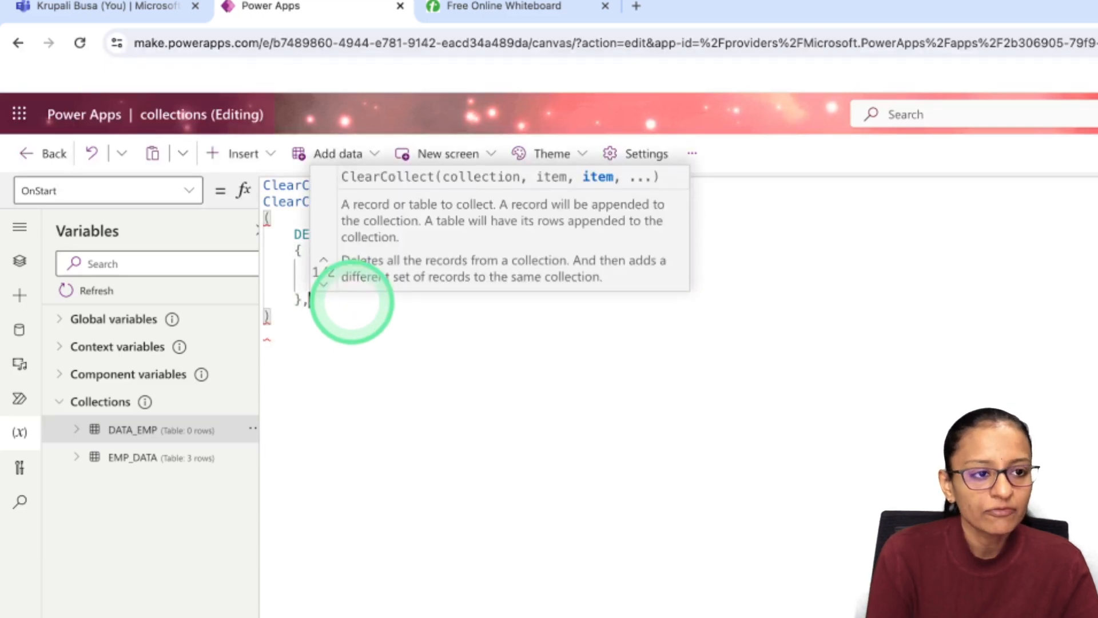
key("Return")
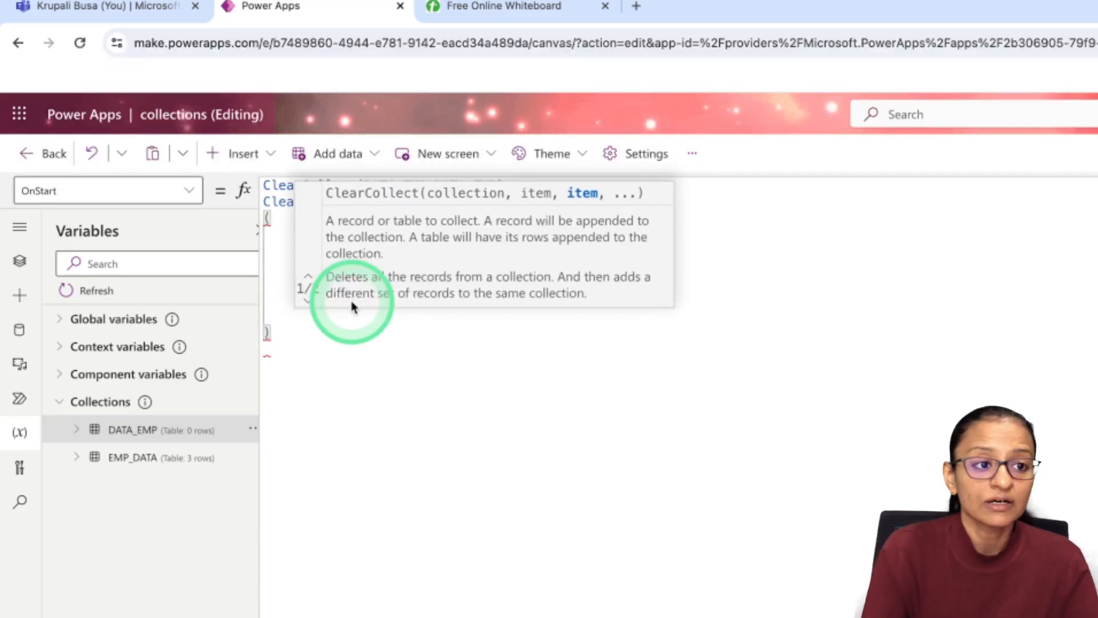
left_click(291, 336)
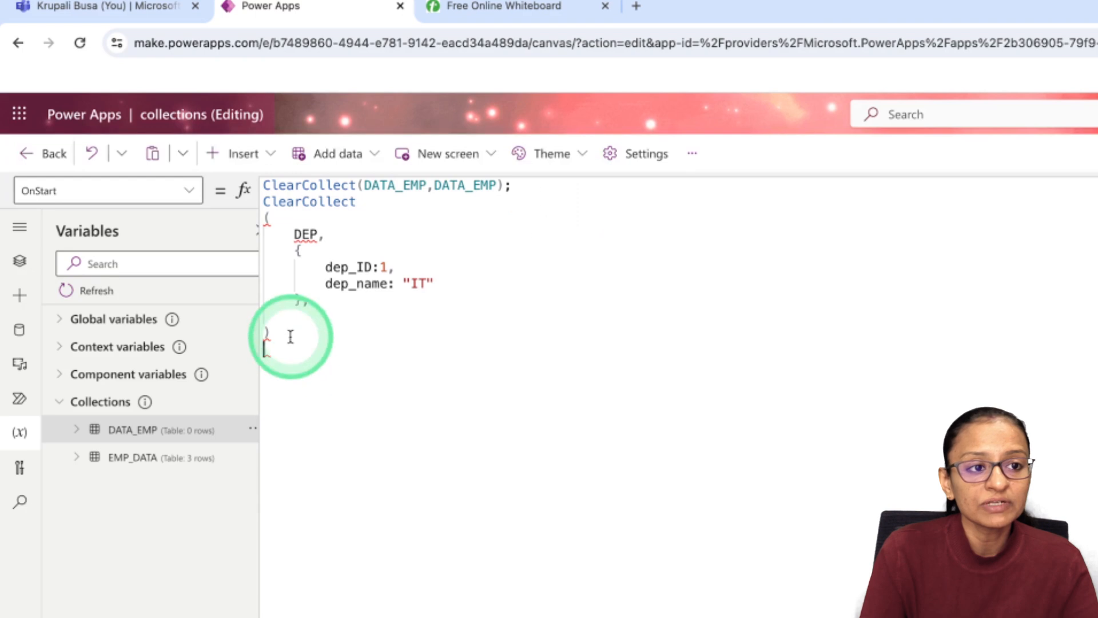
left_click(313, 303)
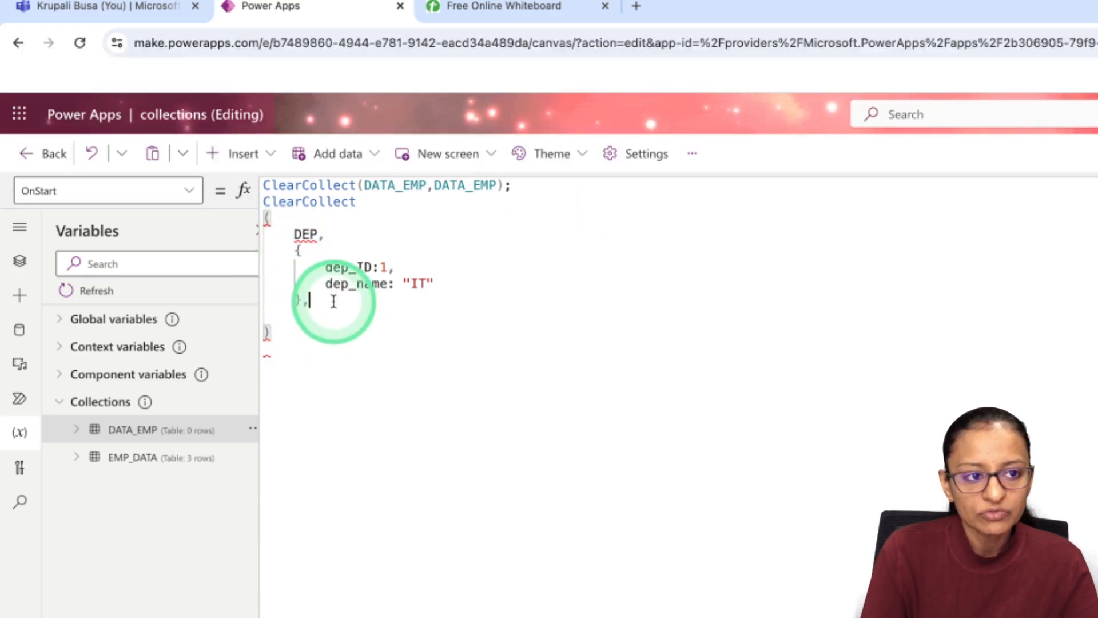
key("BackSpace")
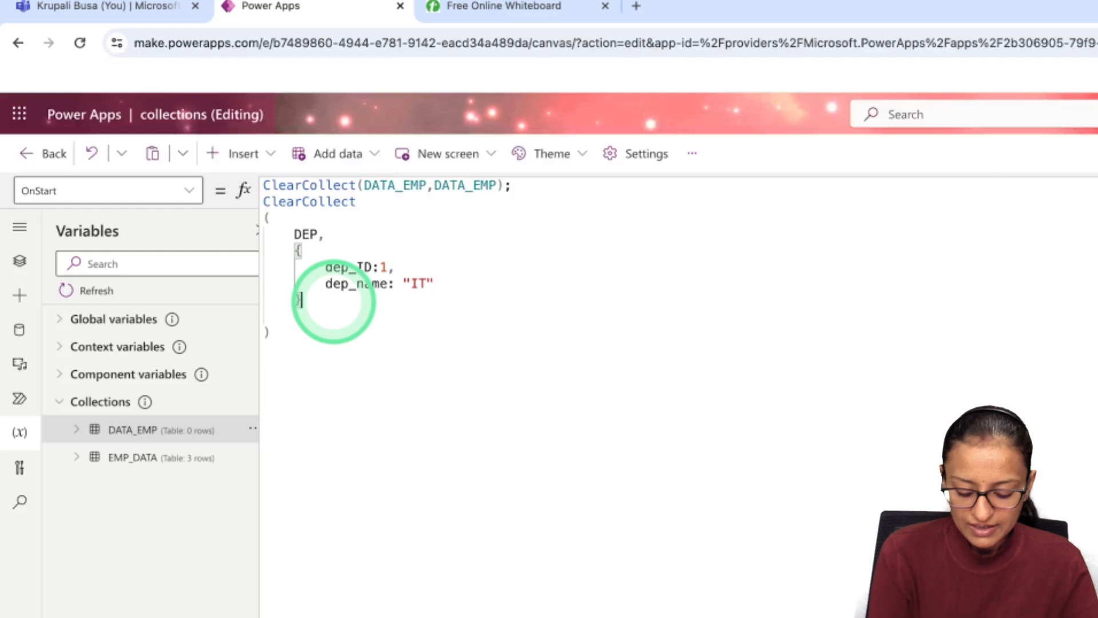
key("Return")
type("{")
key("Return")
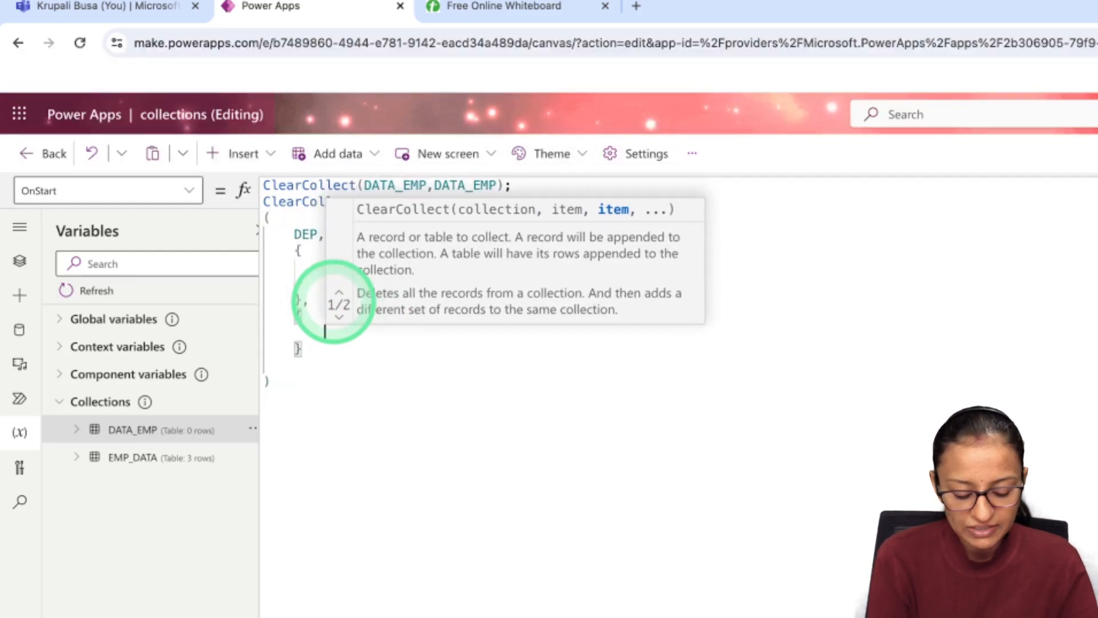
left_click(510, 589)
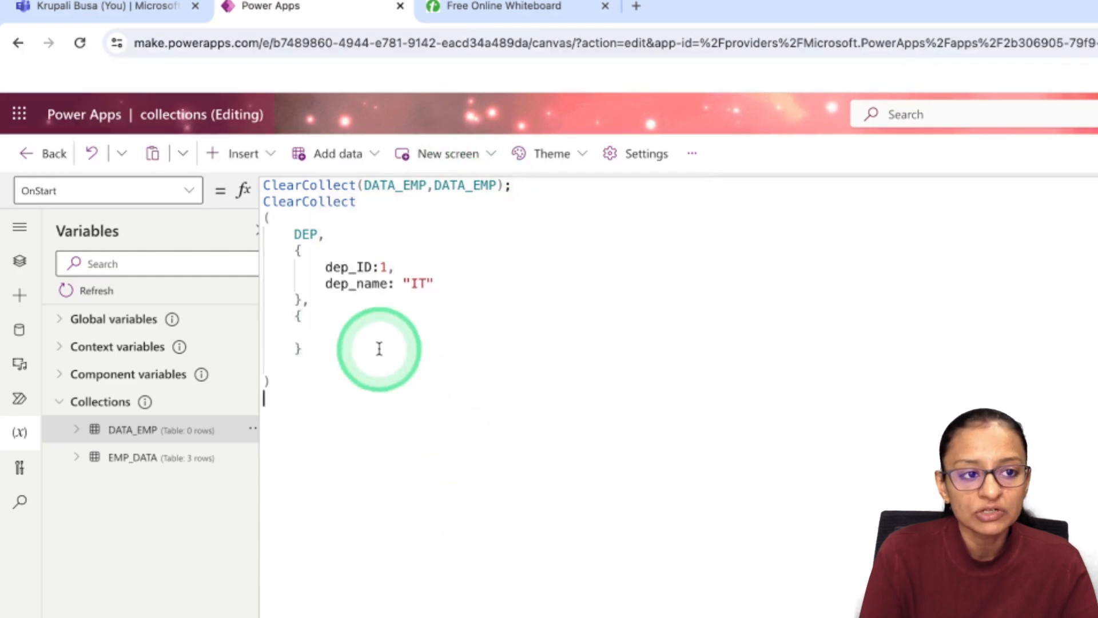
Copy the dep_ID and dep_name lines into the second record and remove the extra space before dep_ID
left_click_drag(319, 265, 456, 285)
key("ctrl+c")
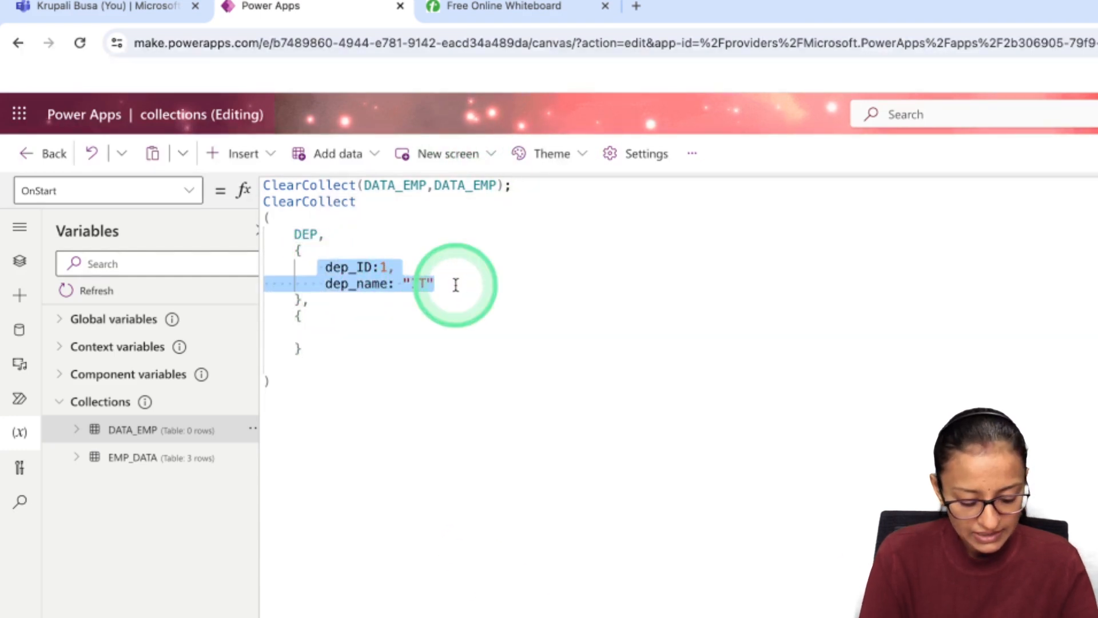
left_click(346, 329)
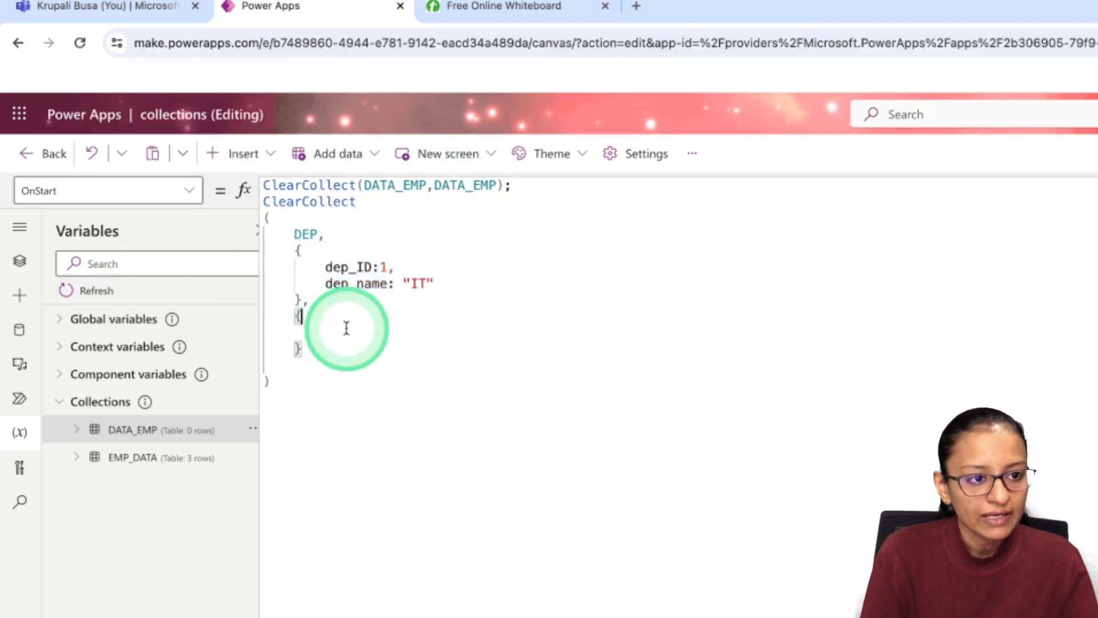
key("ctrl+v")
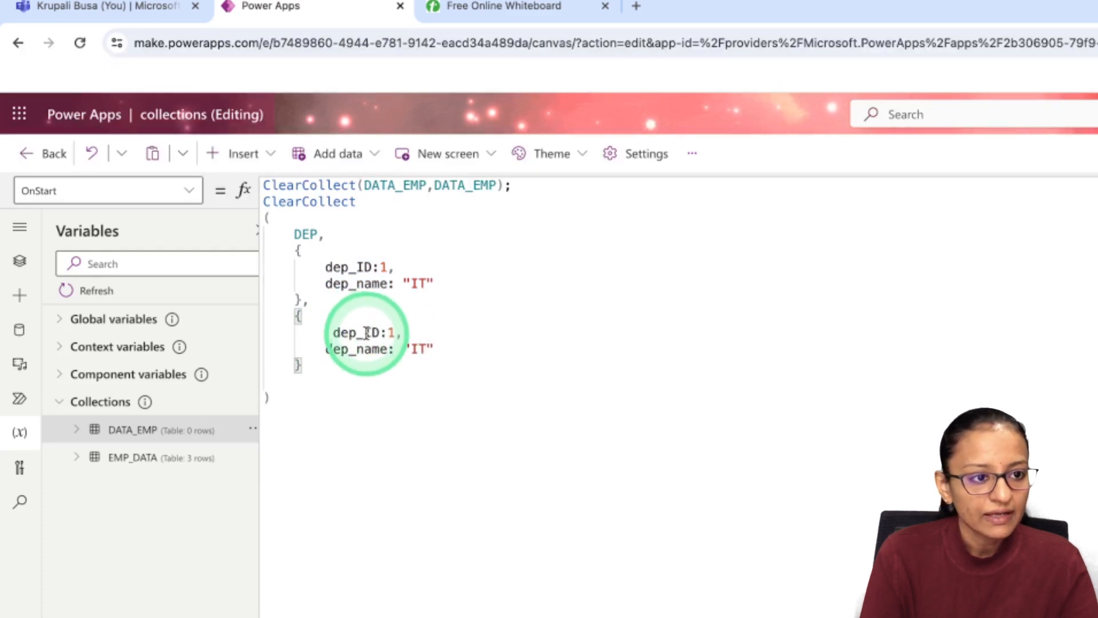
left_click(335, 330)
key("Delete")
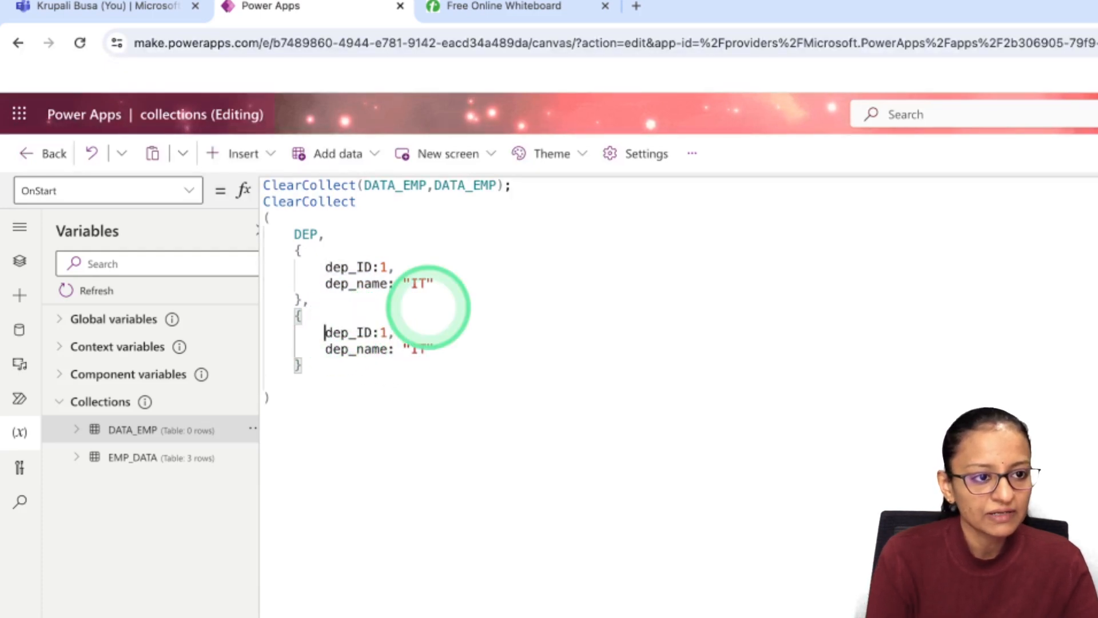
Change the second DEP record to dep_ID 2 with dep_name "Sales"
left_click(387, 333)
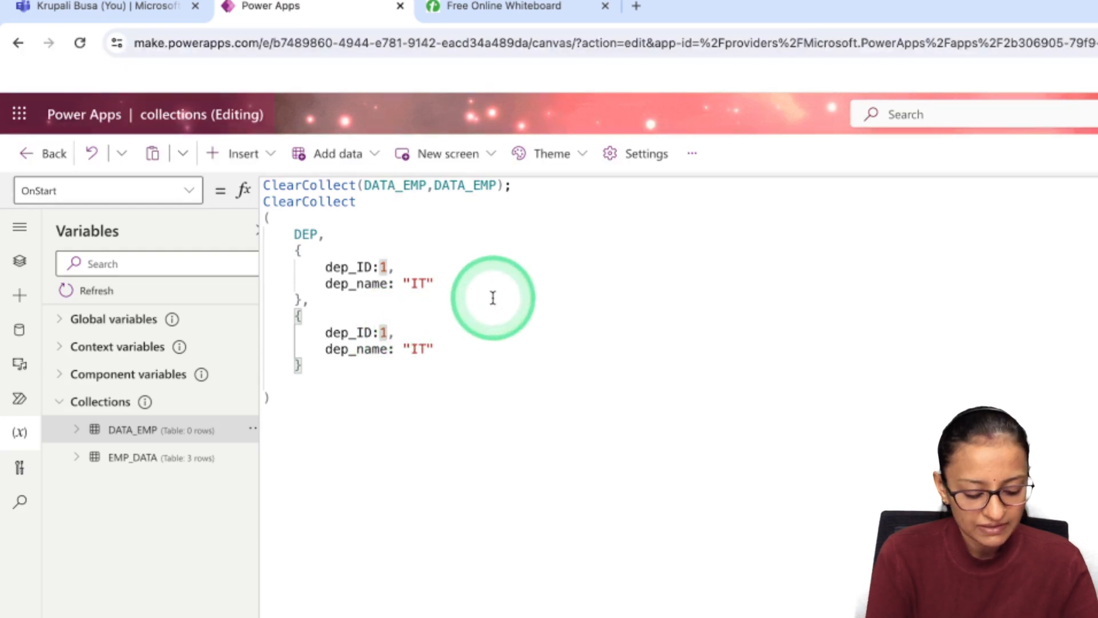
type("2")
left_click(419, 349)
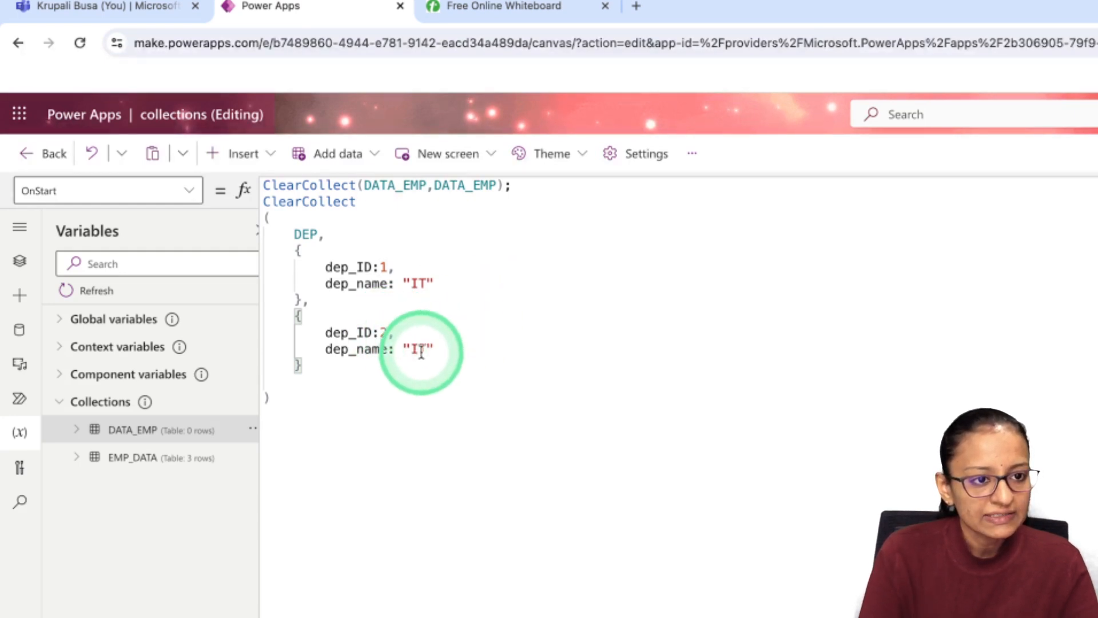
key("BackSpace")
key("BackSpace")
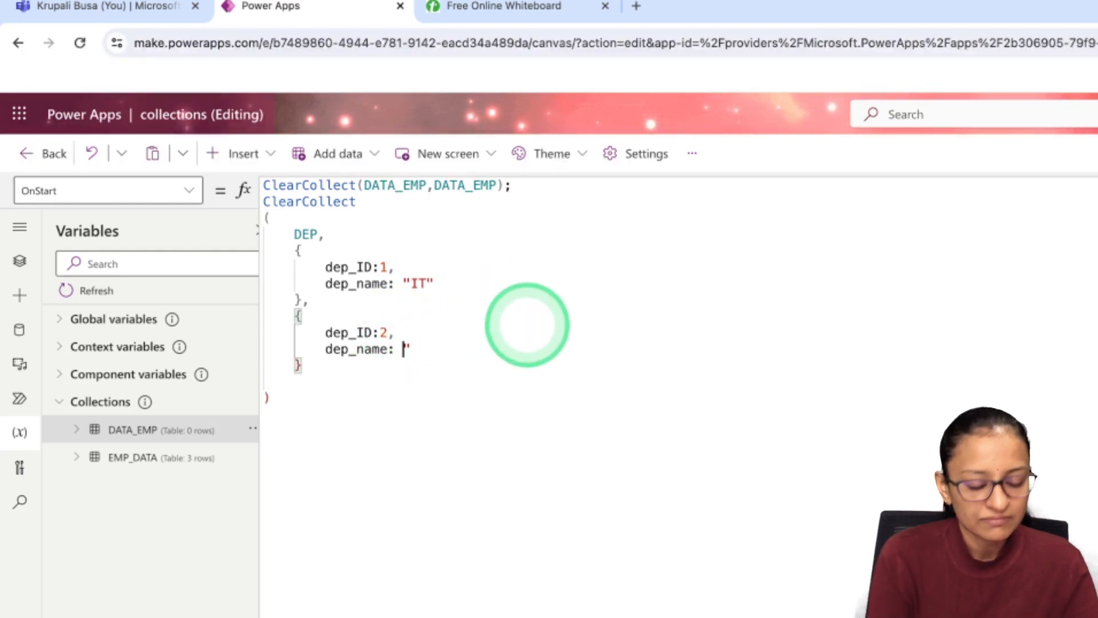
type("\"")
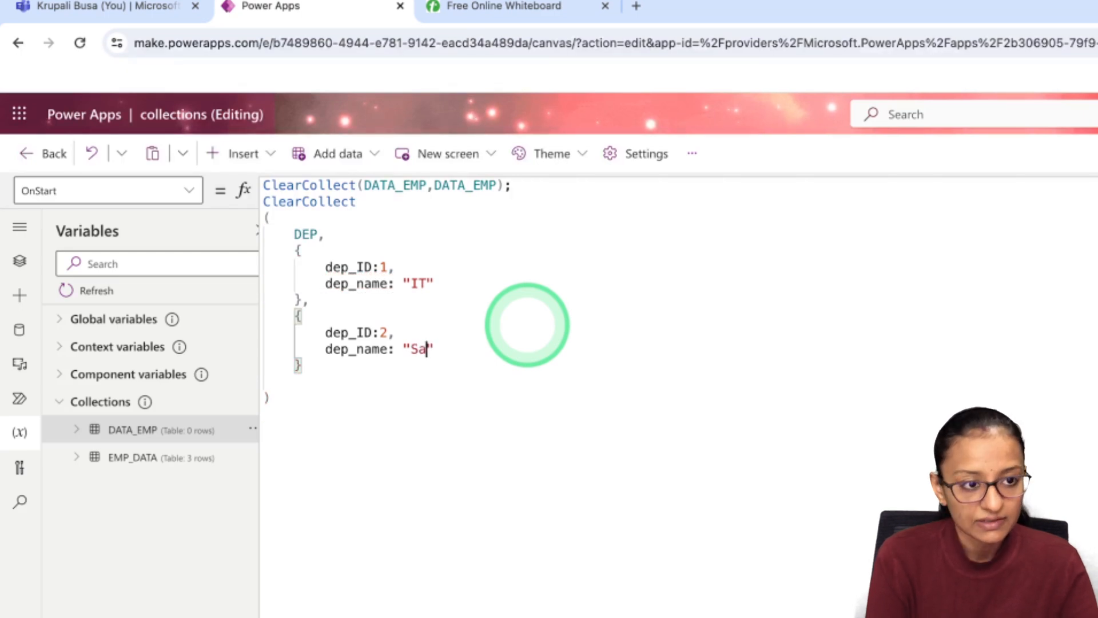
left_click(593, 383)
left_click(591, 402)
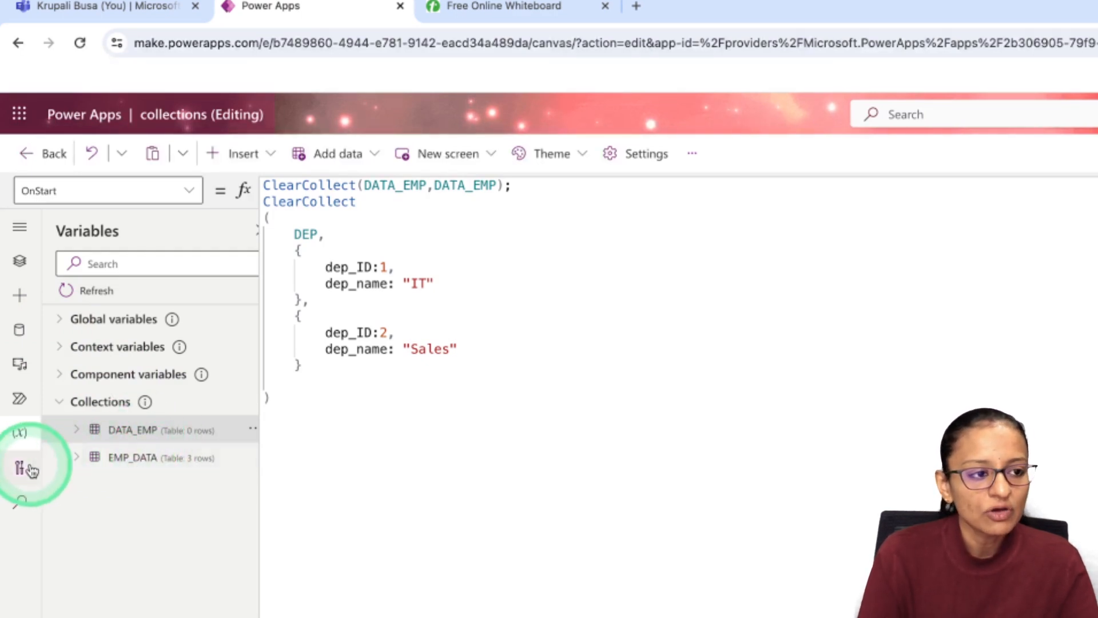
Run the App's OnStart to build the collections, and collapse the expanded formula editor
left_click(19, 262)
left_click(143, 319)
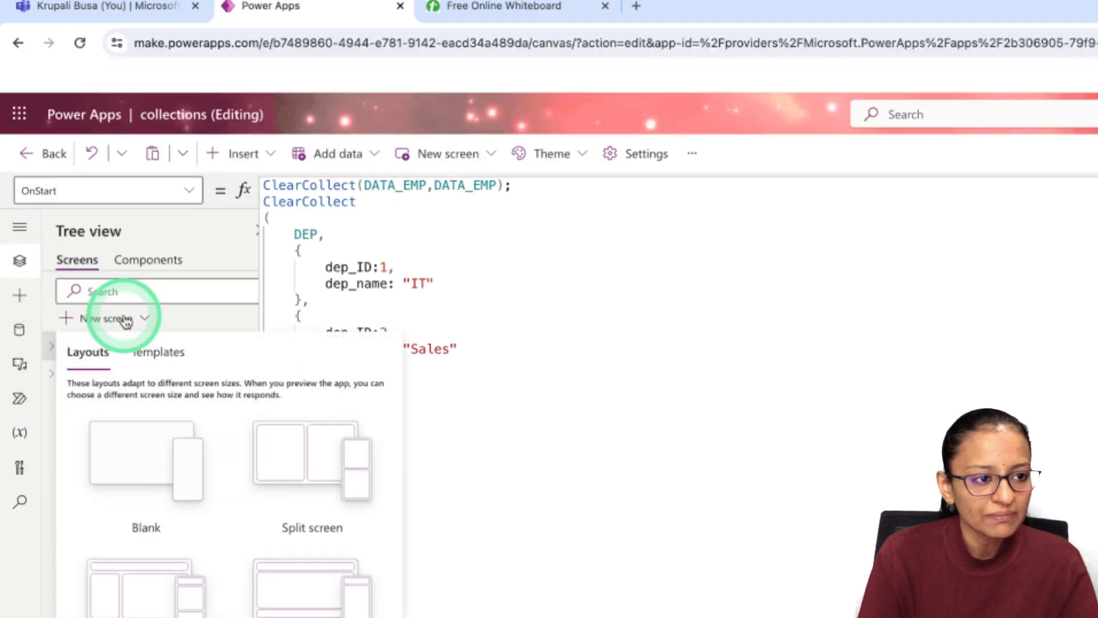
left_click(182, 492)
left_click(252, 345)
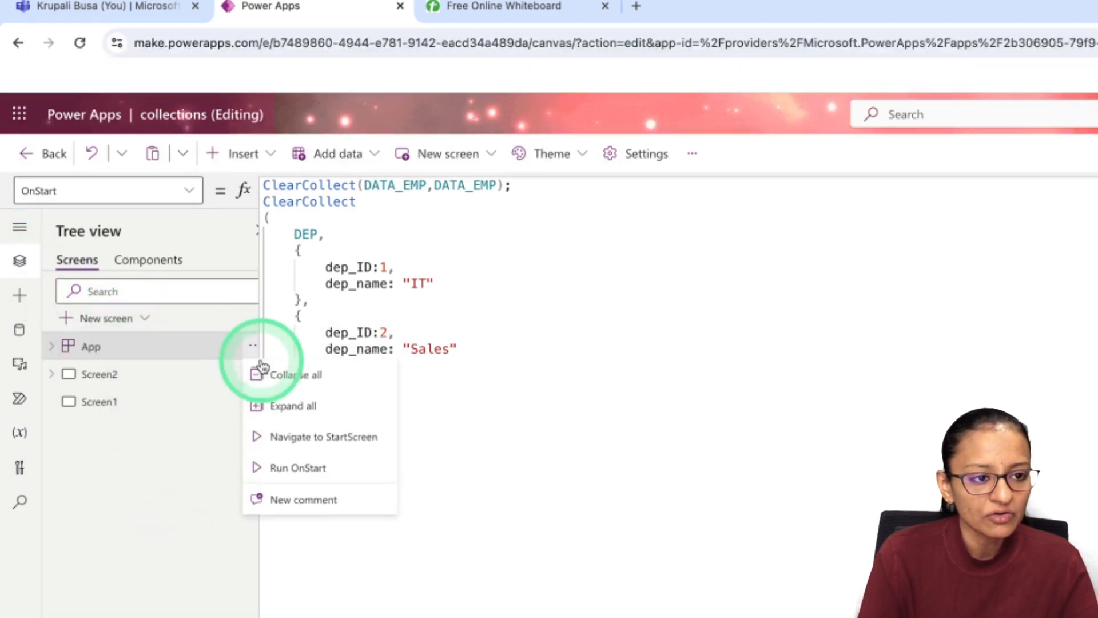
left_click(285, 472)
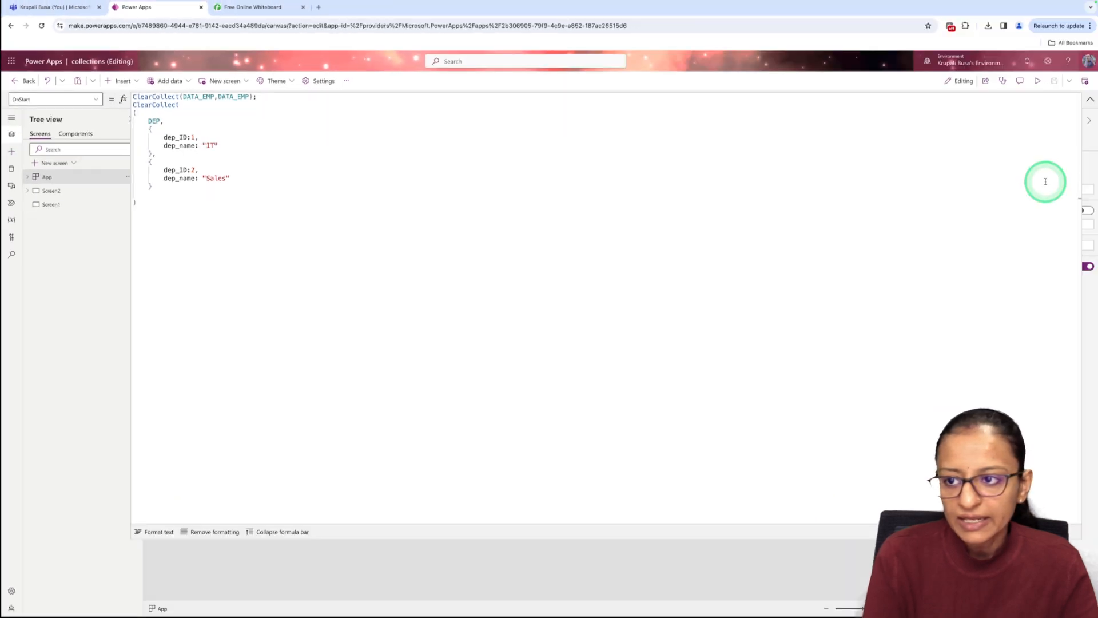
left_click(1090, 98)
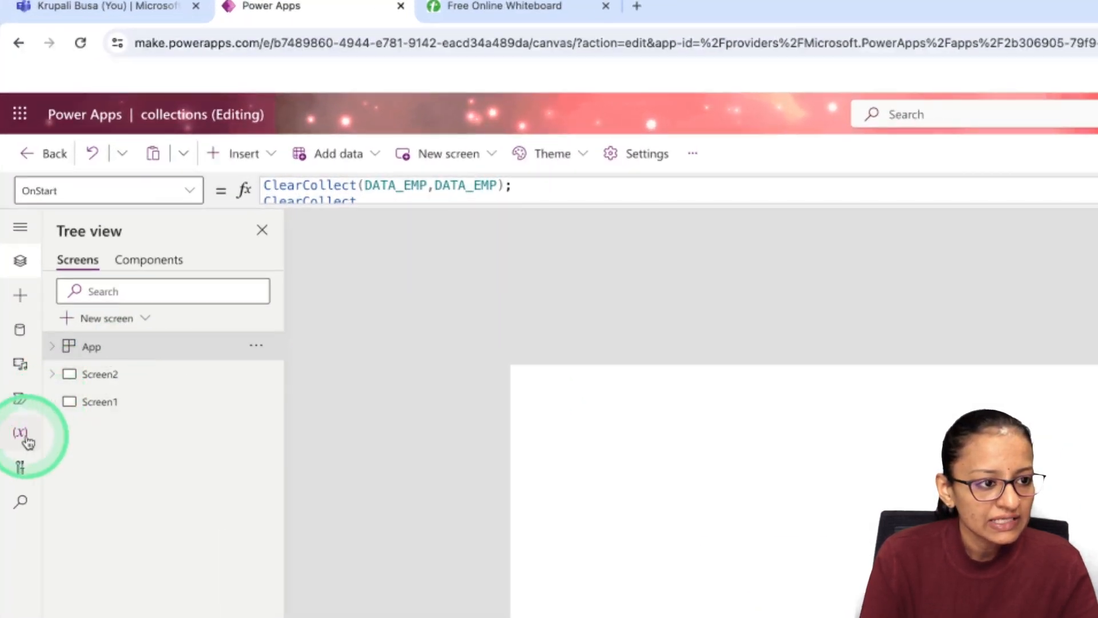
Open the DEP collection's table from the variables list, check its records and close the view
left_click(12, 244)
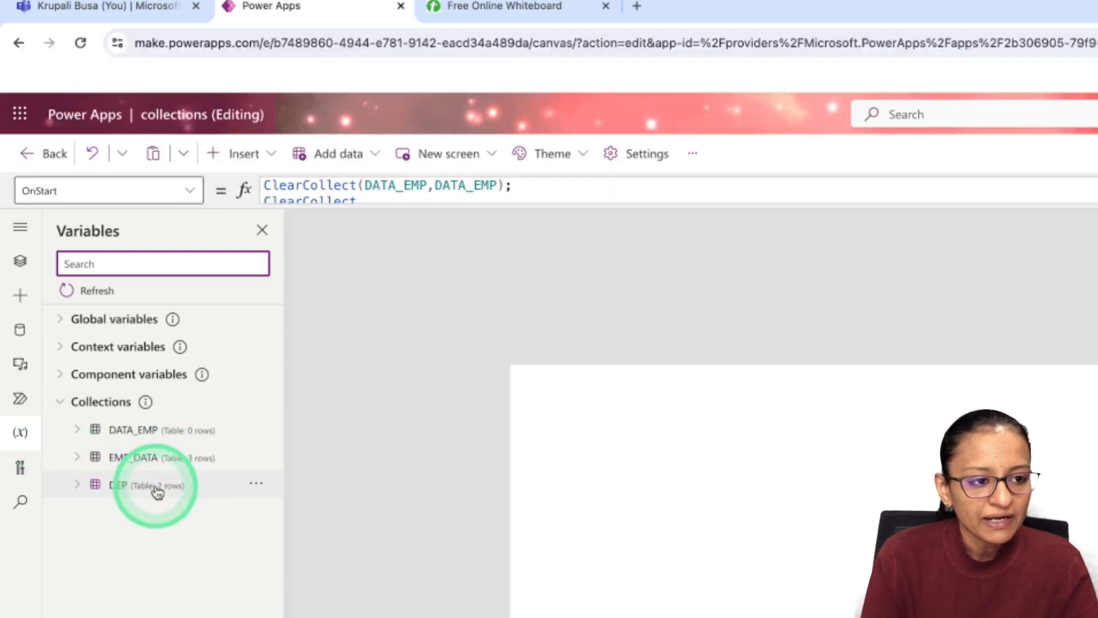
left_click(256, 487)
left_click(291, 523)
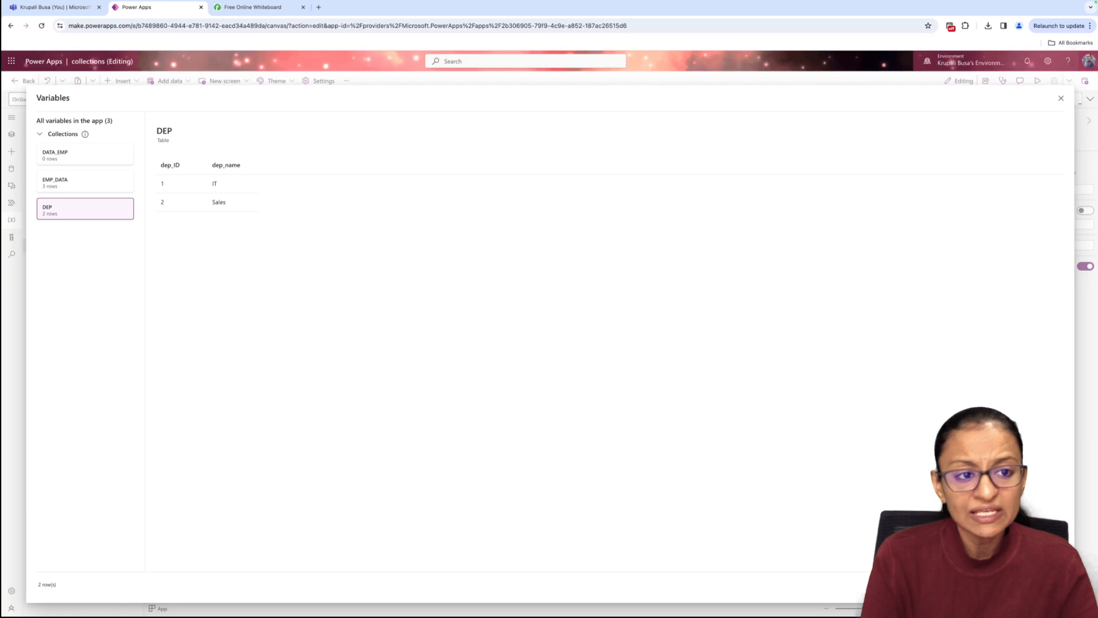
key("Escape")
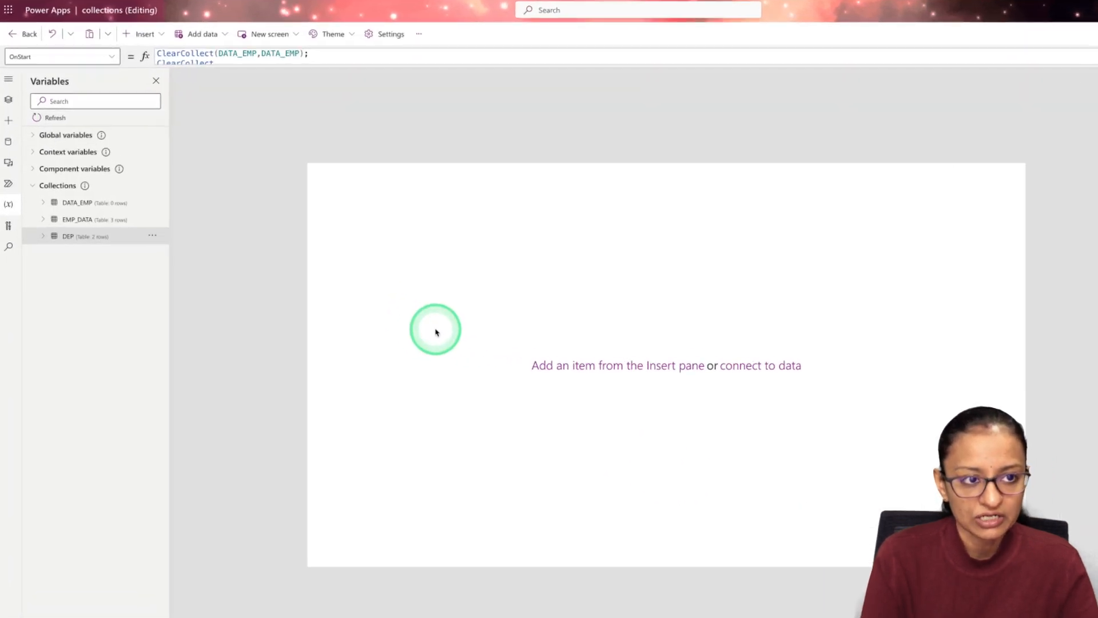
Look at Screen2, then try adding a text label across the full width at the top of the blank Screen1
left_click(9, 102)
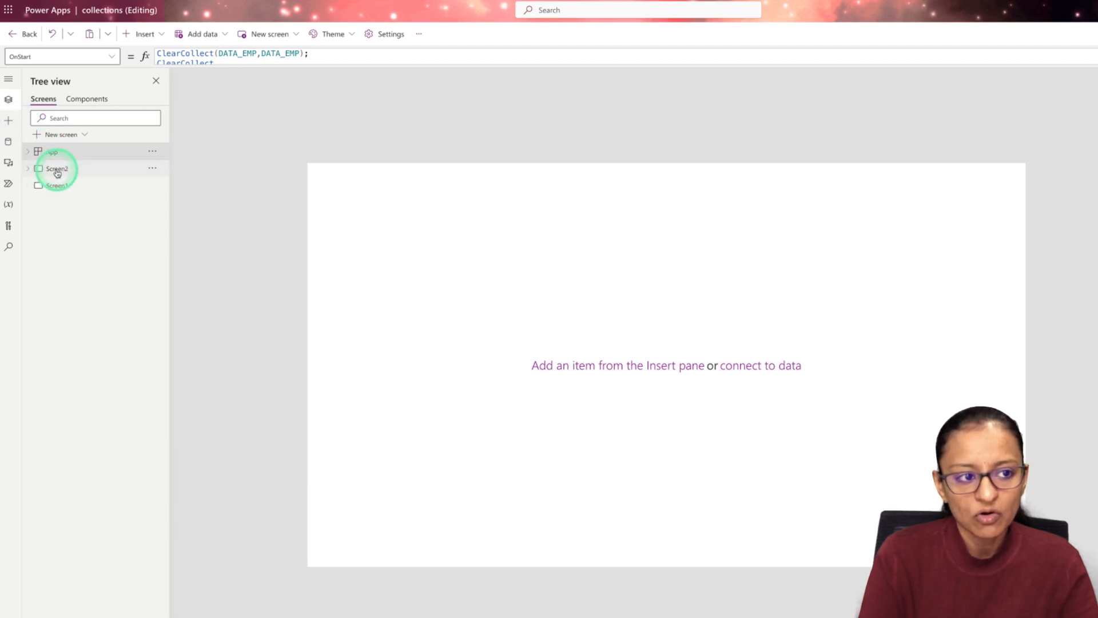
left_click(57, 171)
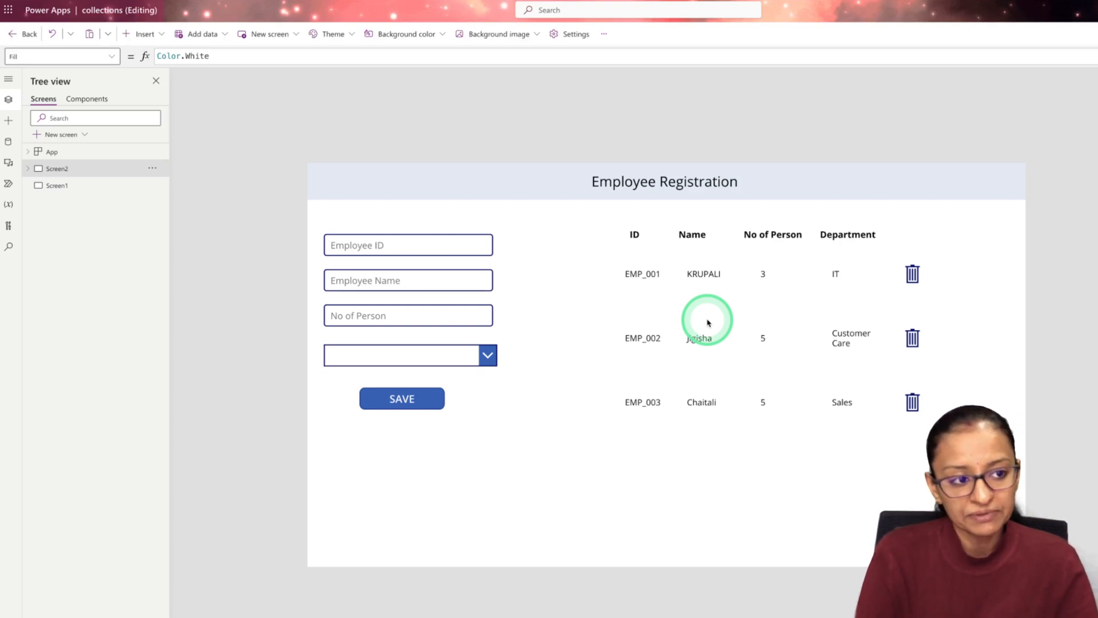
left_click(67, 186)
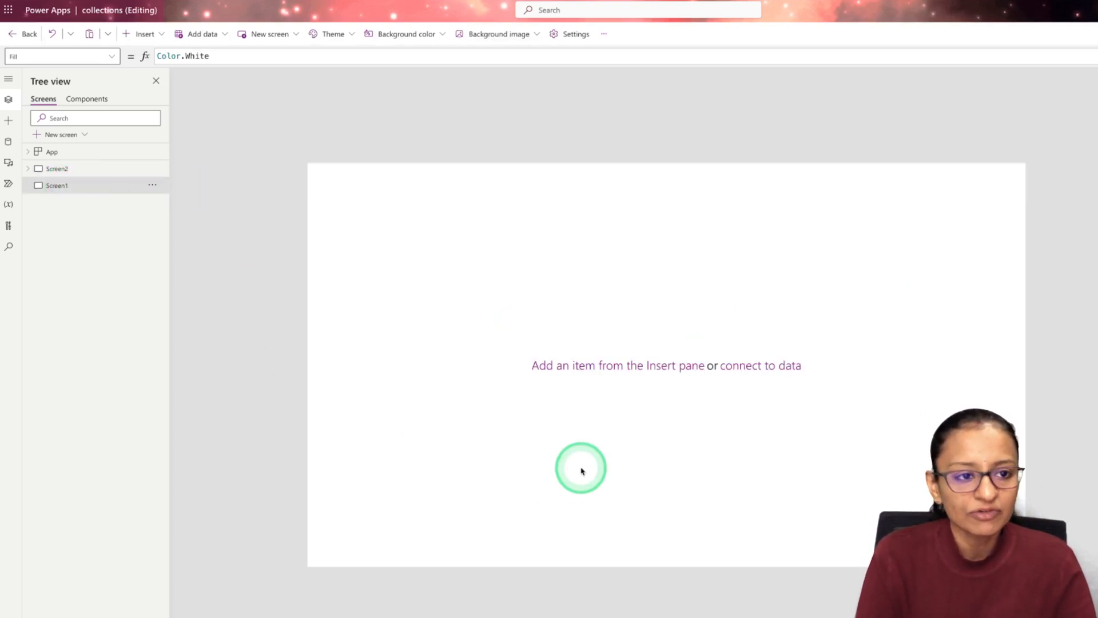
left_click(142, 33)
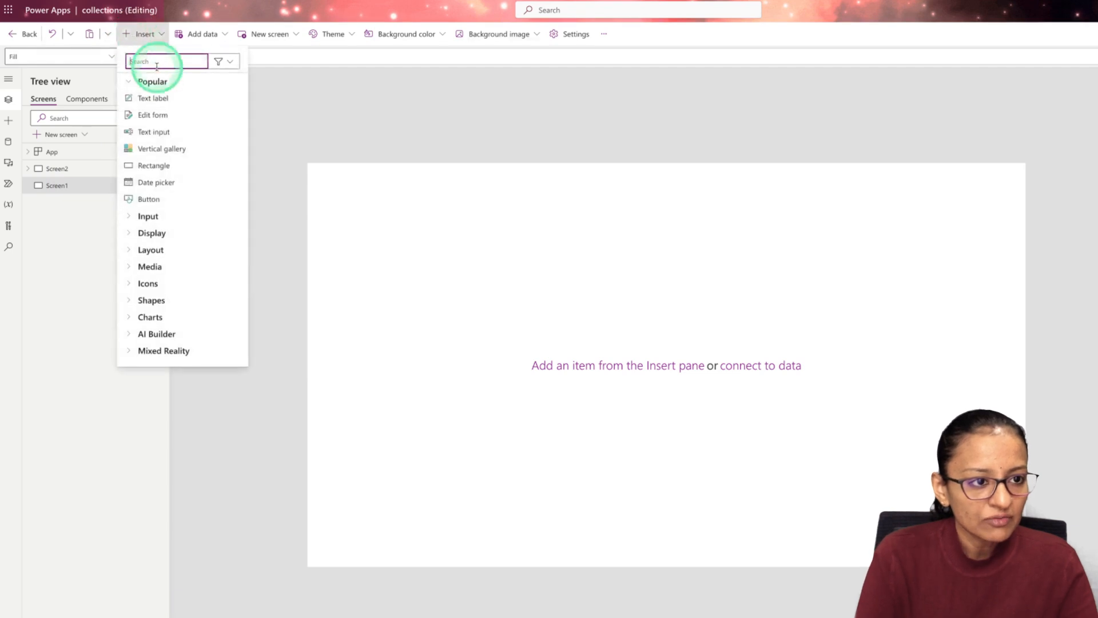
left_click(169, 99)
left_click_drag(359, 189, 1050, 197)
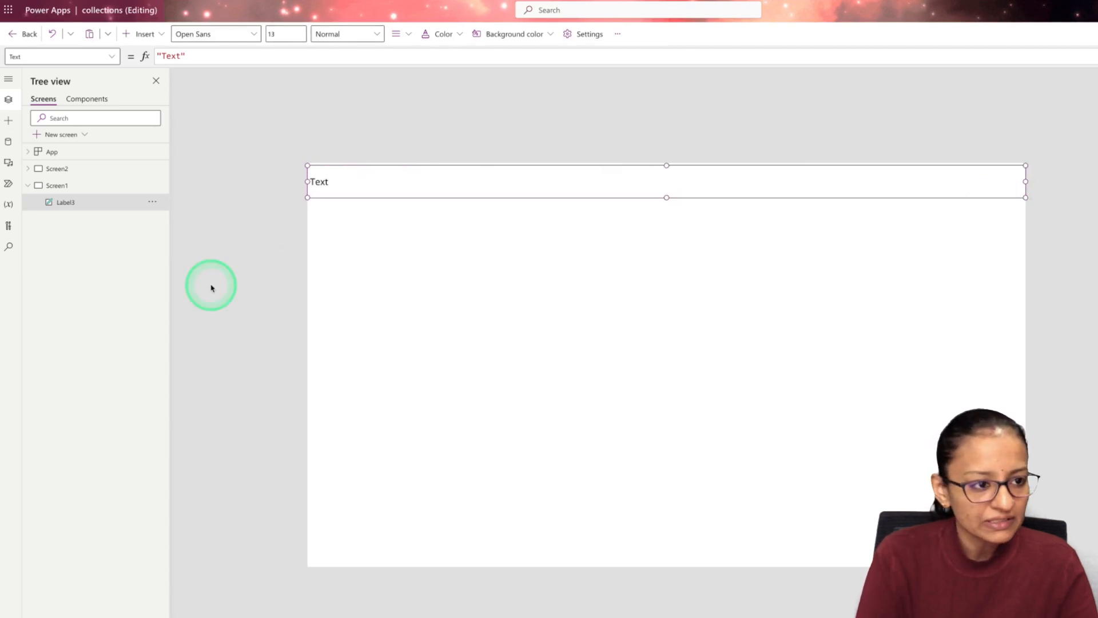
Delete Screen1 and duplicate Screen2 as the basis for a new employee registration screen
left_click(103, 185)
left_click(153, 185)
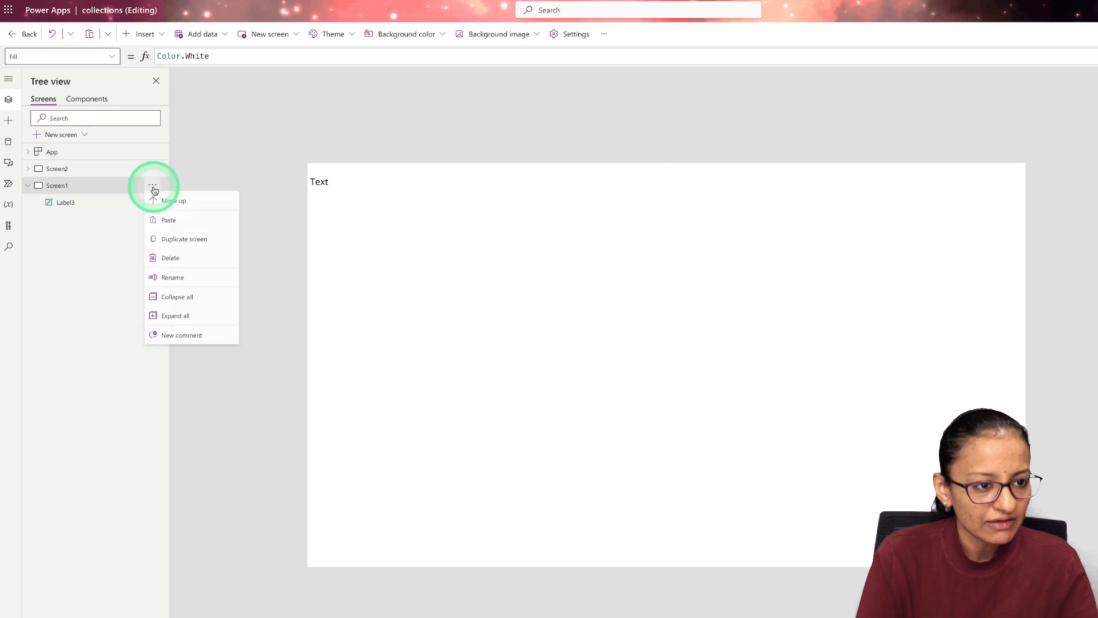
left_click(171, 260)
left_click(151, 170)
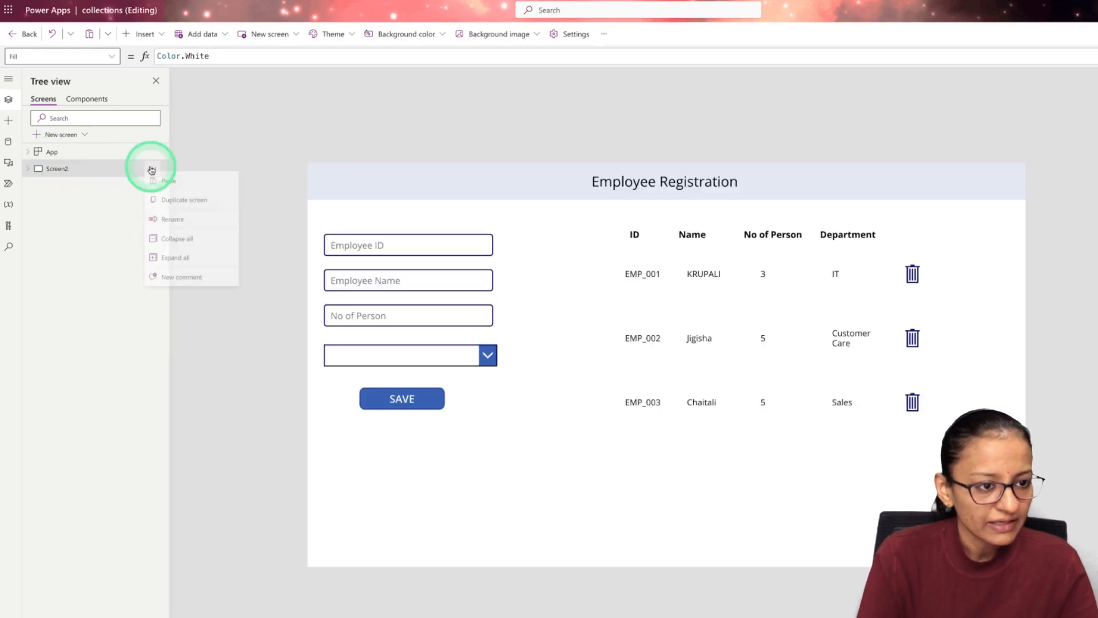
left_click(174, 209)
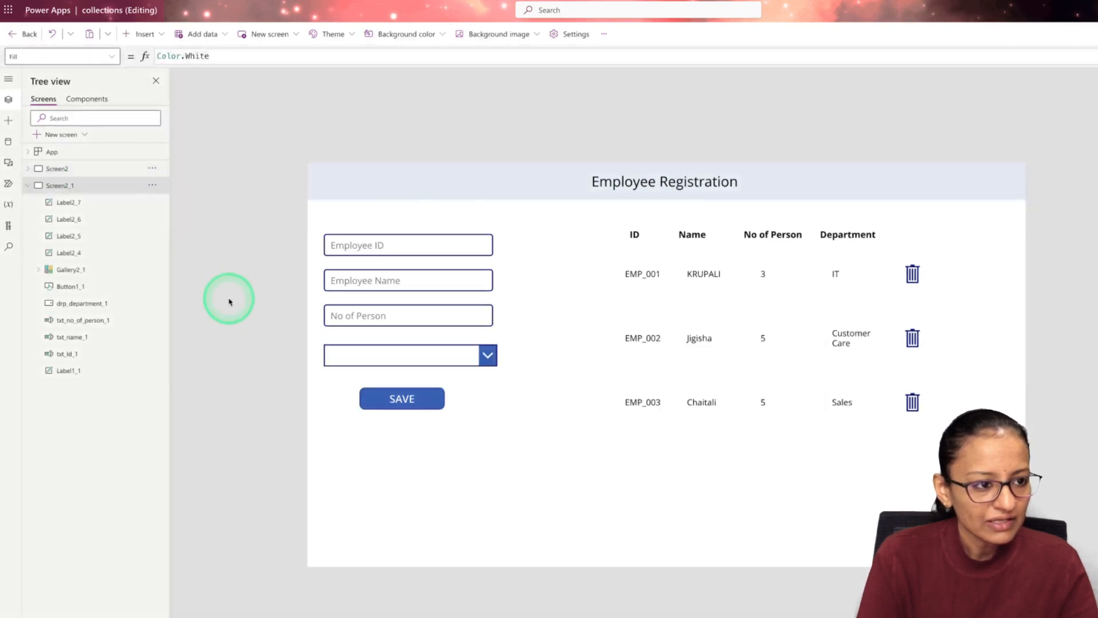
Cut the entire OnSelect formula from the duplicated screen's SAVE button and collapse the formula editor
left_click(394, 405)
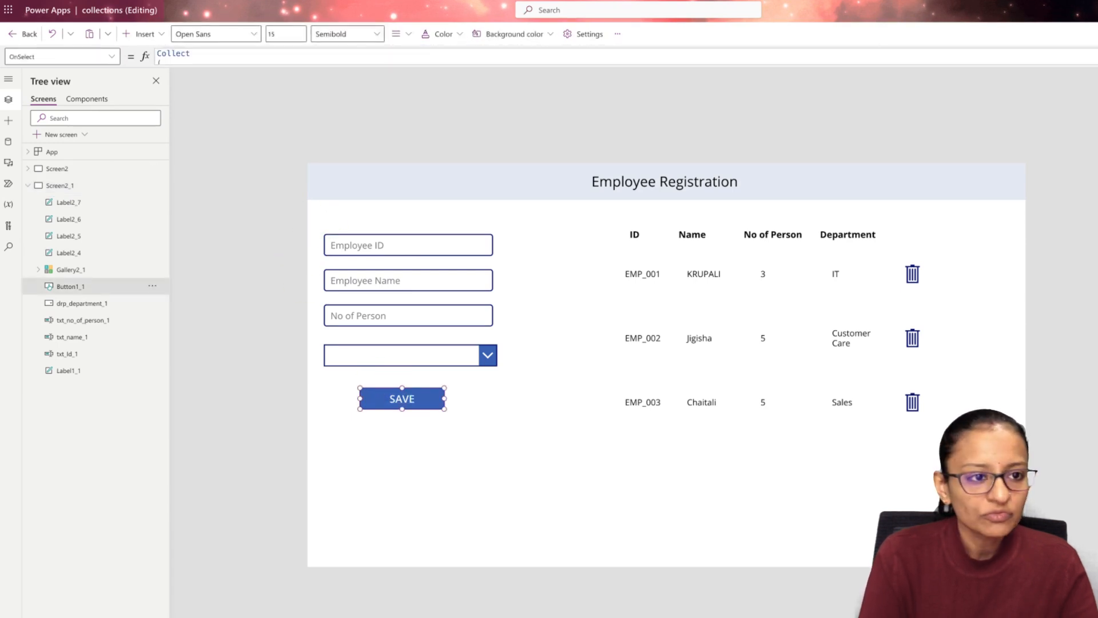
left_click(196, 187)
left_click_drag(304, 175, 145, 38)
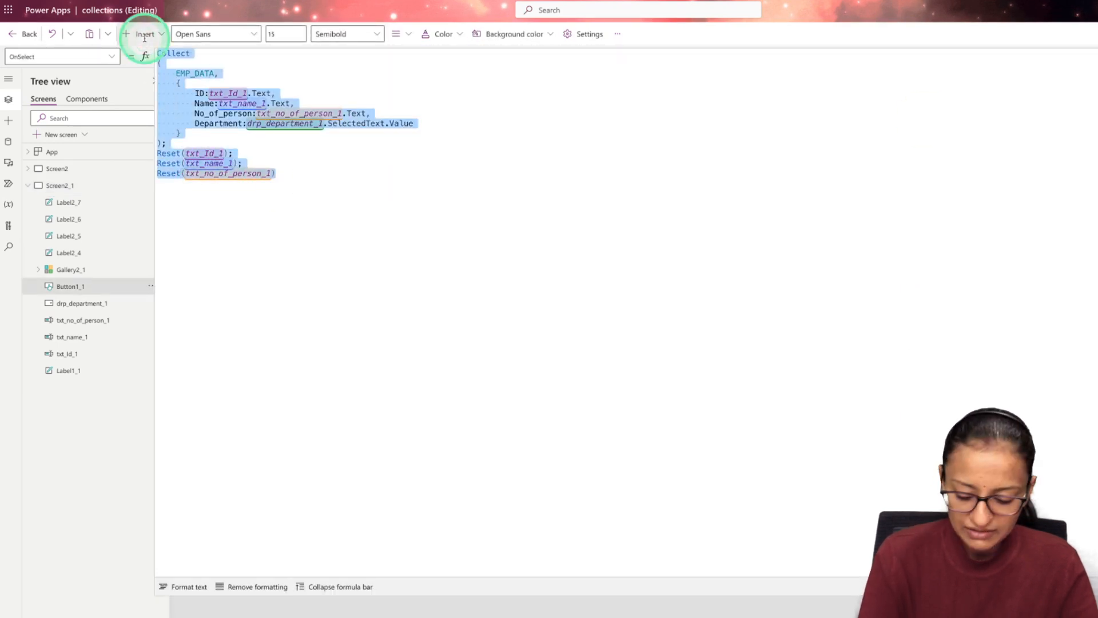
key("ctrl+x")
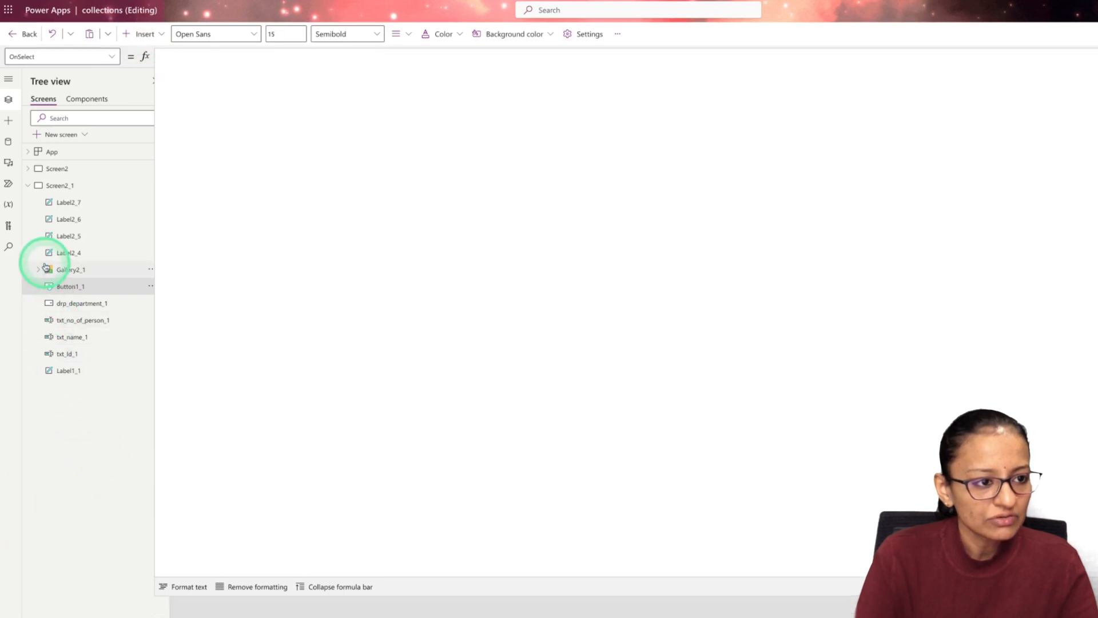
left_click(55, 185)
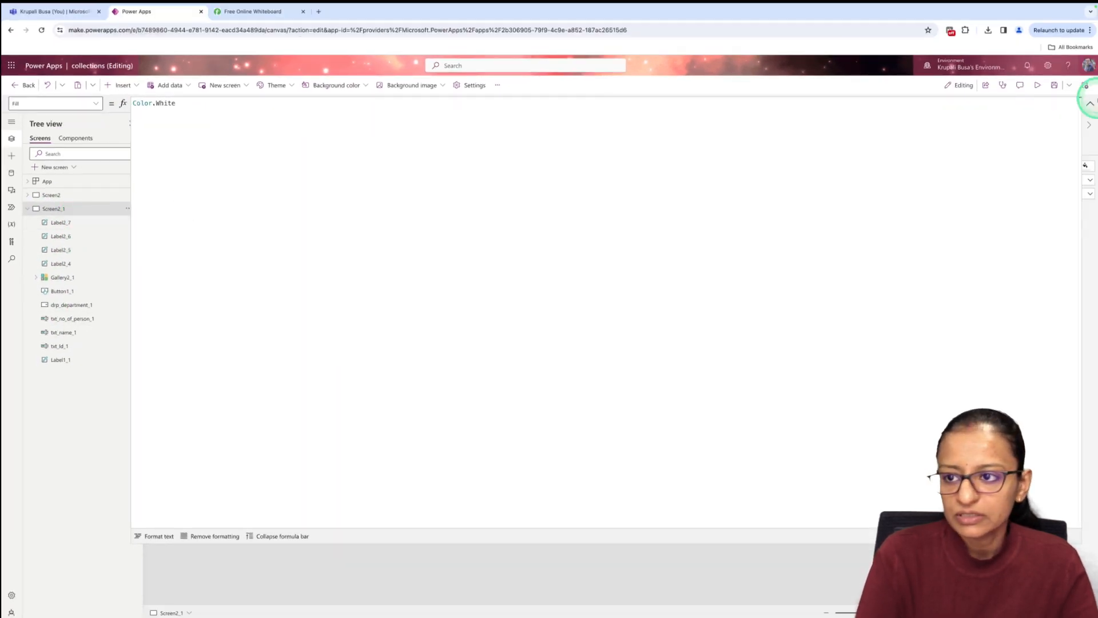
left_click(1090, 107)
left_click(356, 382)
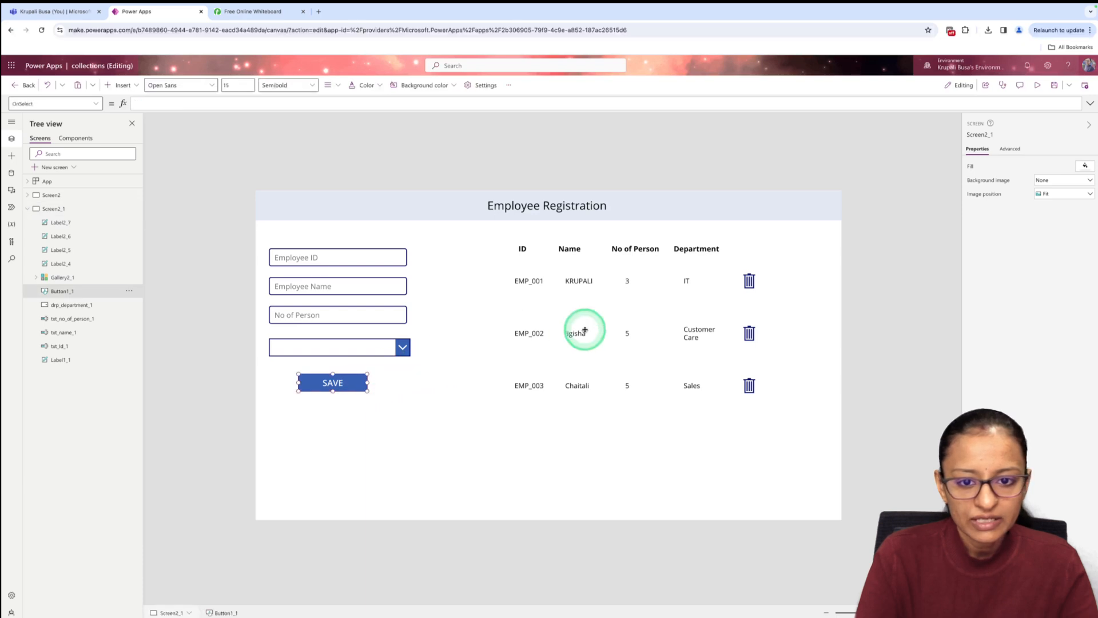
Remove the employee records gallery from the duplicated screen, keeping the column headings
left_click(617, 326)
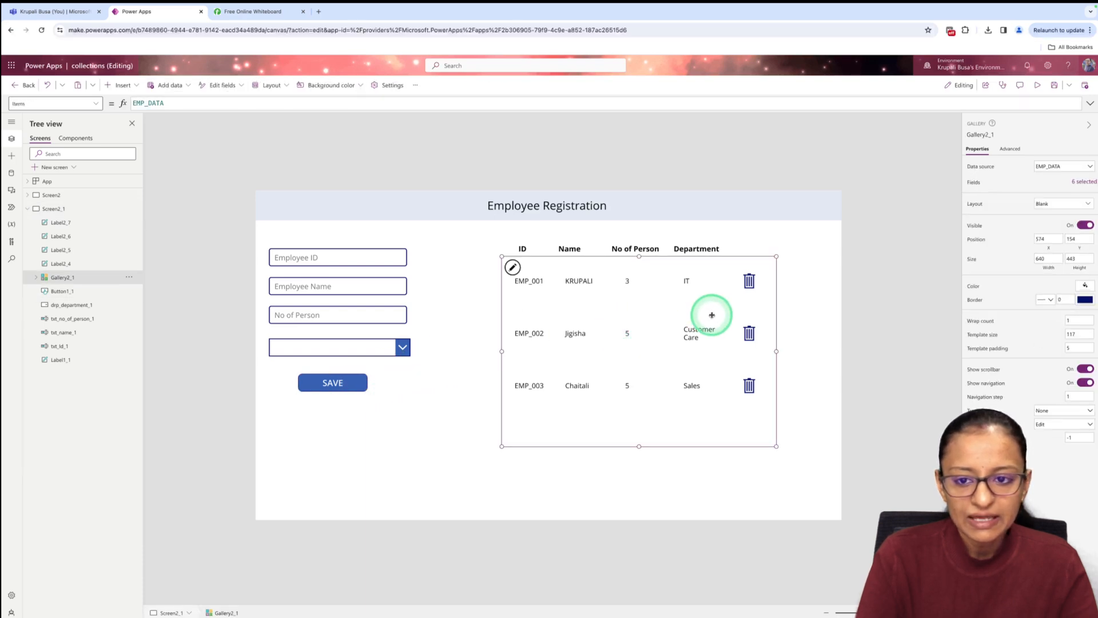
right_click(730, 282)
left_click(742, 294)
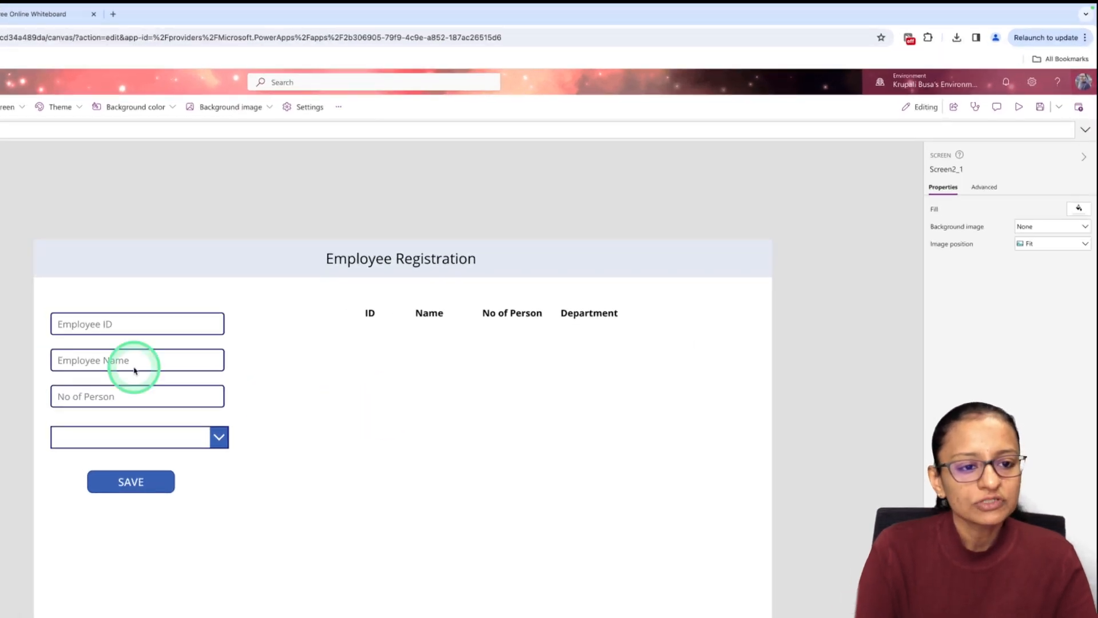
Rename the duplicated screen's Employee ID input and name its Employee Name input txt_name_emp
left_click(106, 322)
left_click(963, 168)
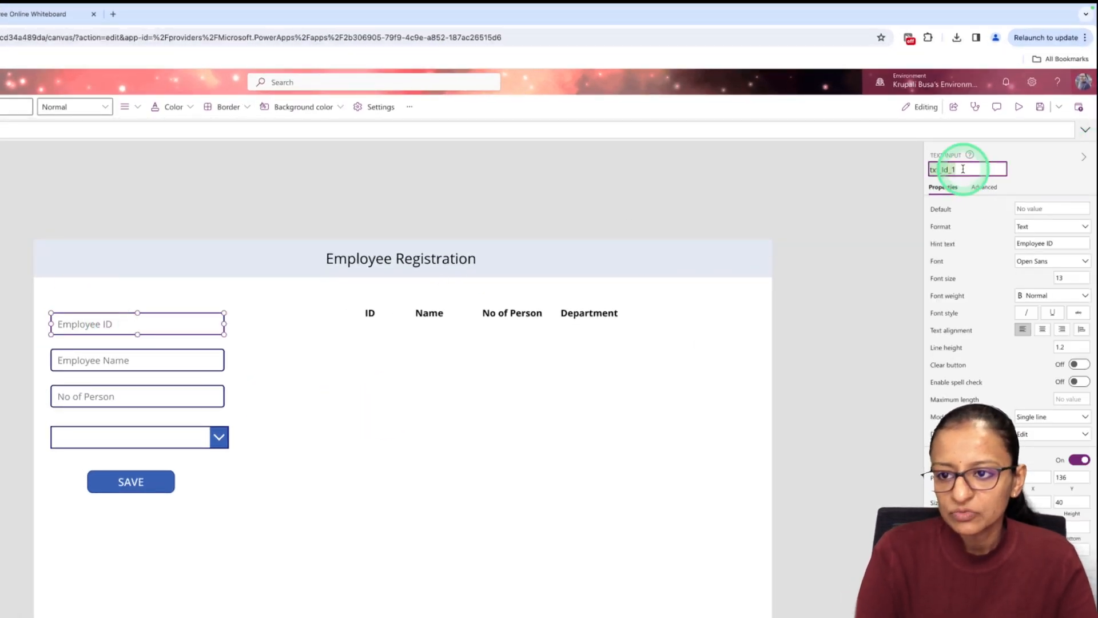
left_click(140, 362)
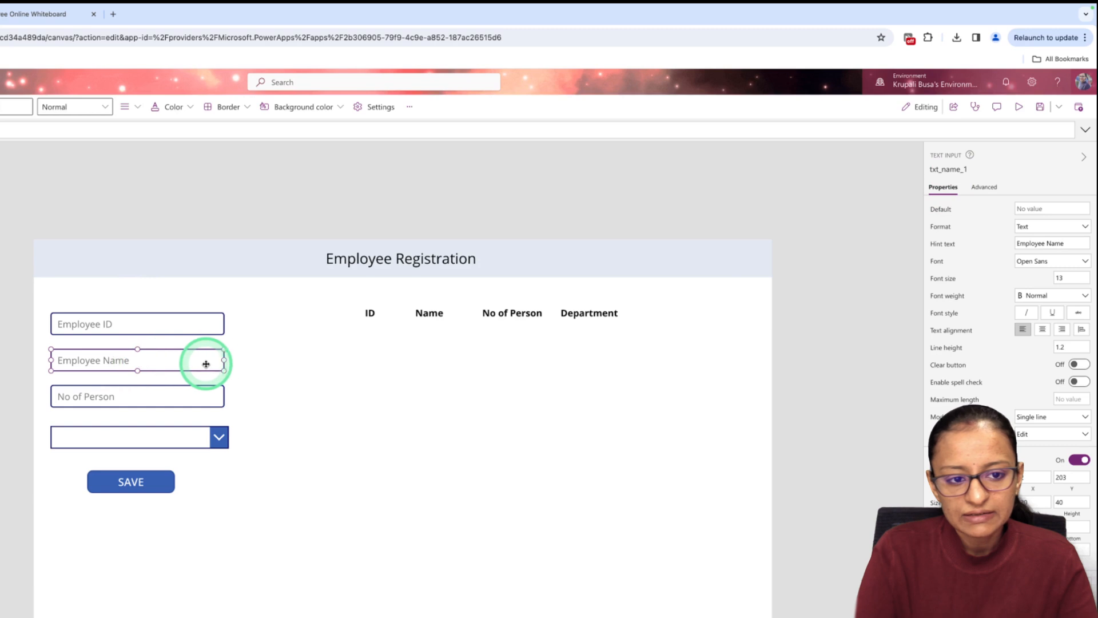
left_click(968, 170)
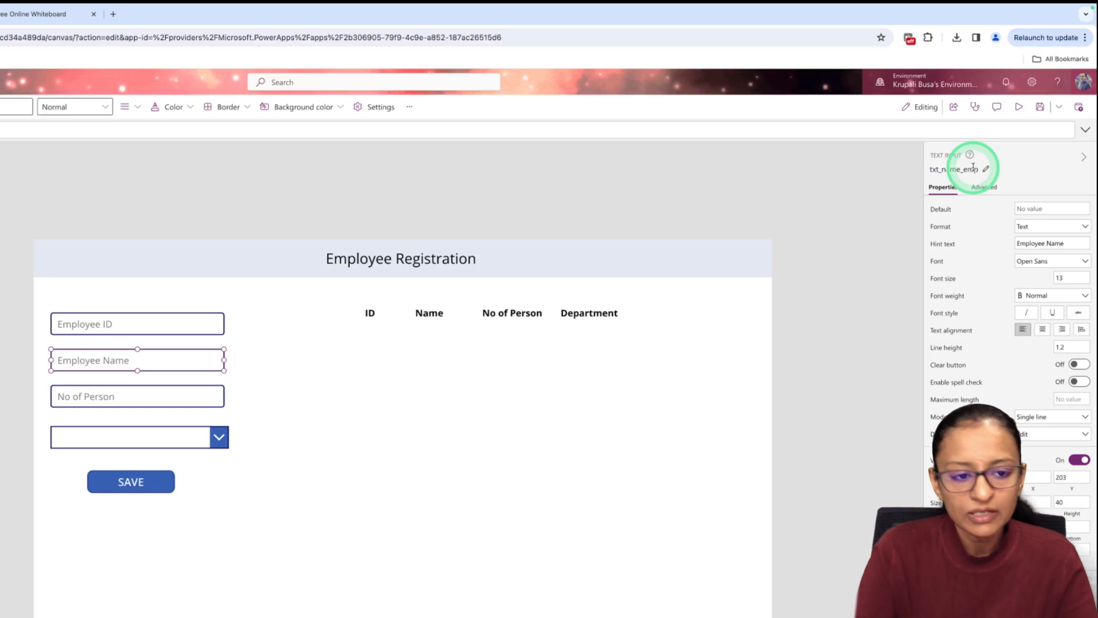
Rename the No of Person input with an emp ending and name the department drop-down drp_department_emp
left_click(203, 394)
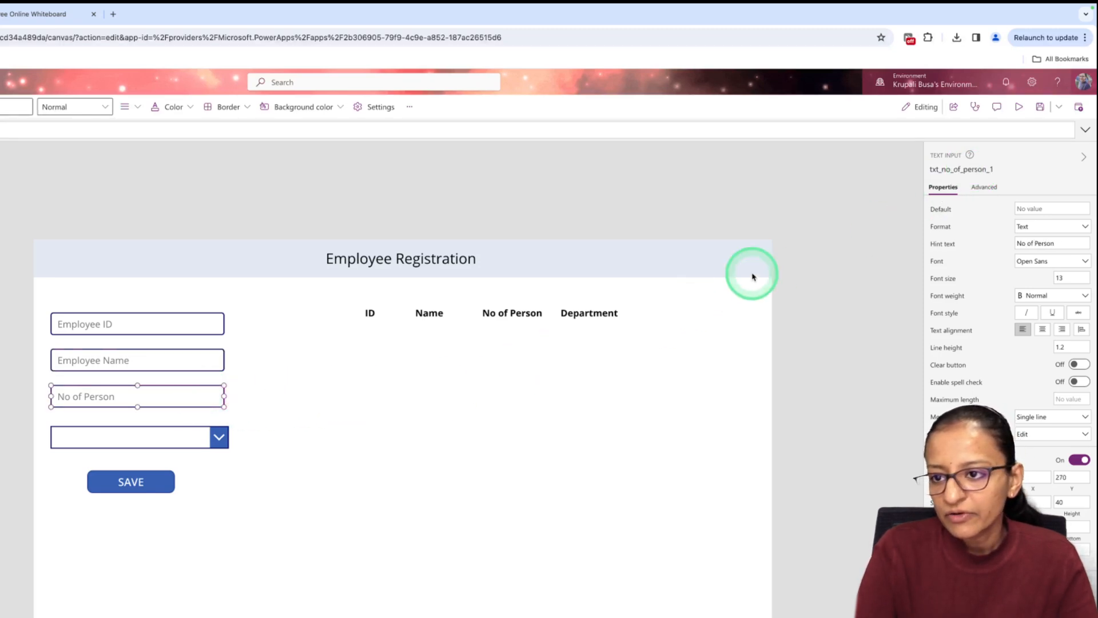
left_click(991, 169)
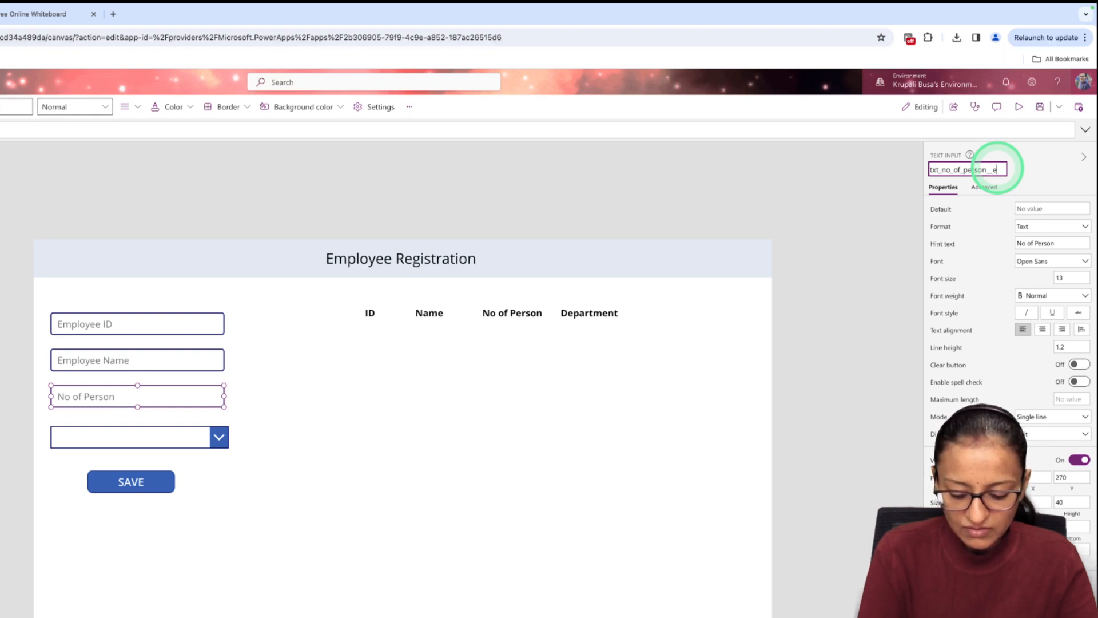
left_click(207, 445)
left_click(994, 169)
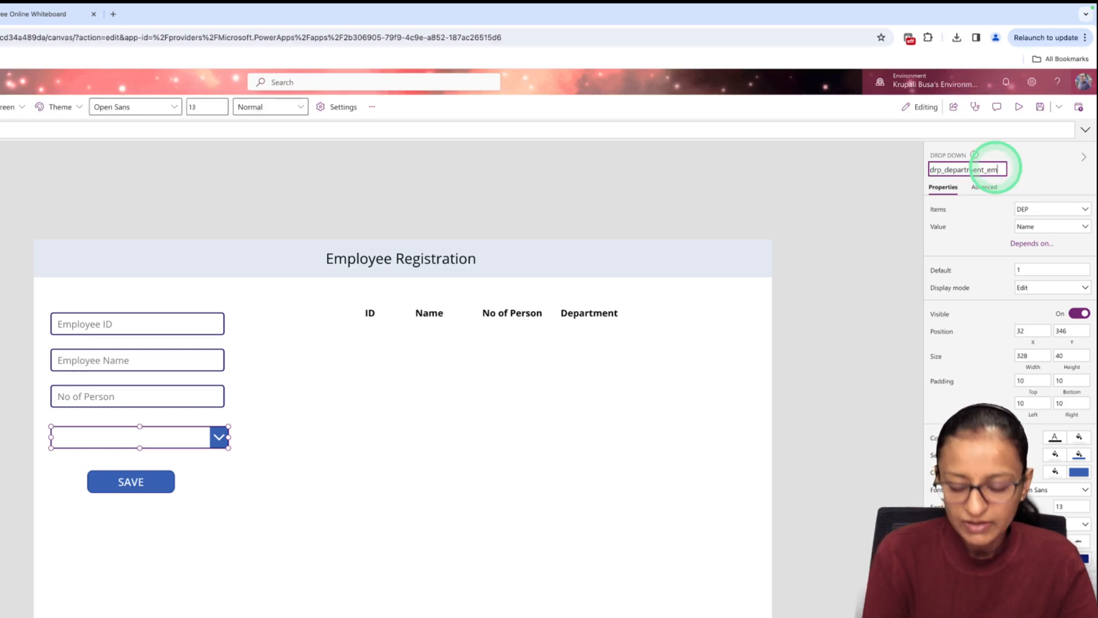
key("Return")
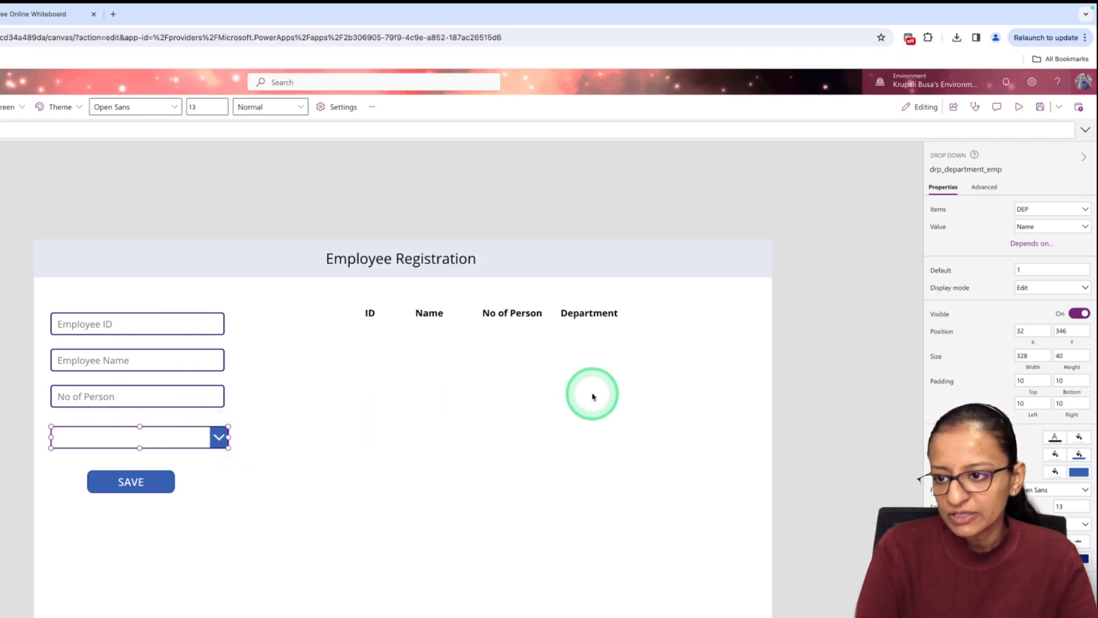
Choose the DEP collection as the items source for the drp_department_emp drop-down
left_click(1082, 211)
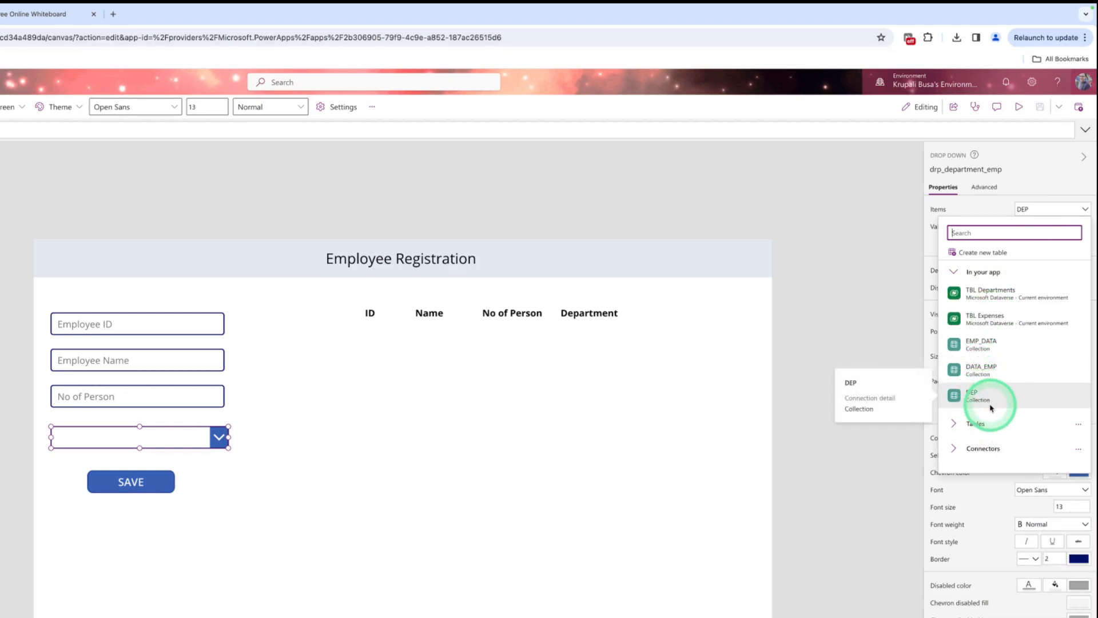
type("DE")
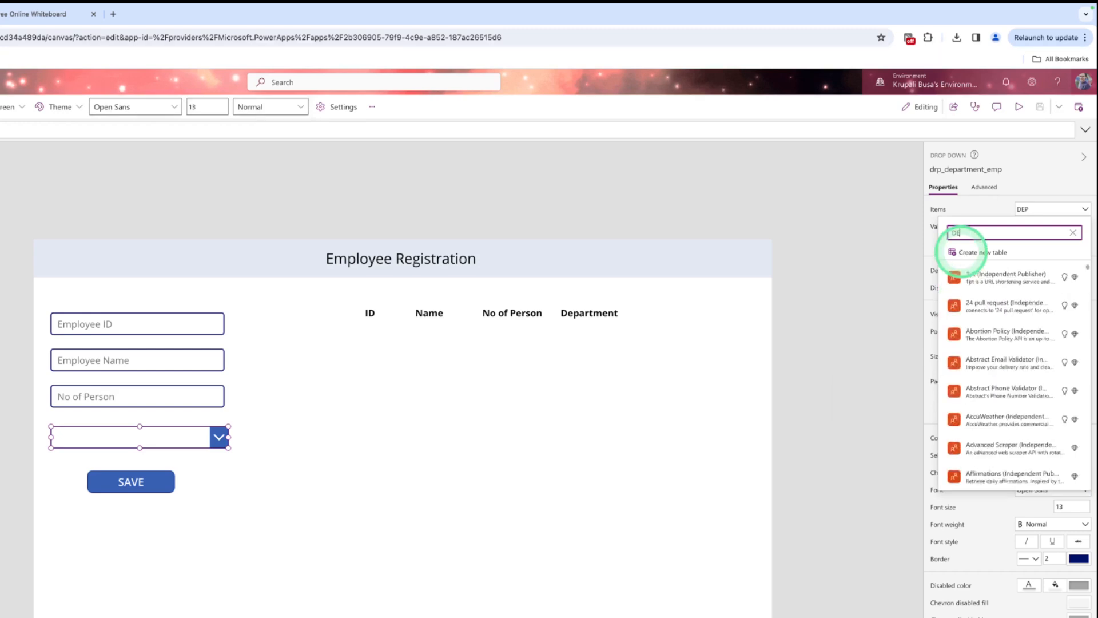
key("BackSpace")
key("BackSpace")
key("BackSpace")
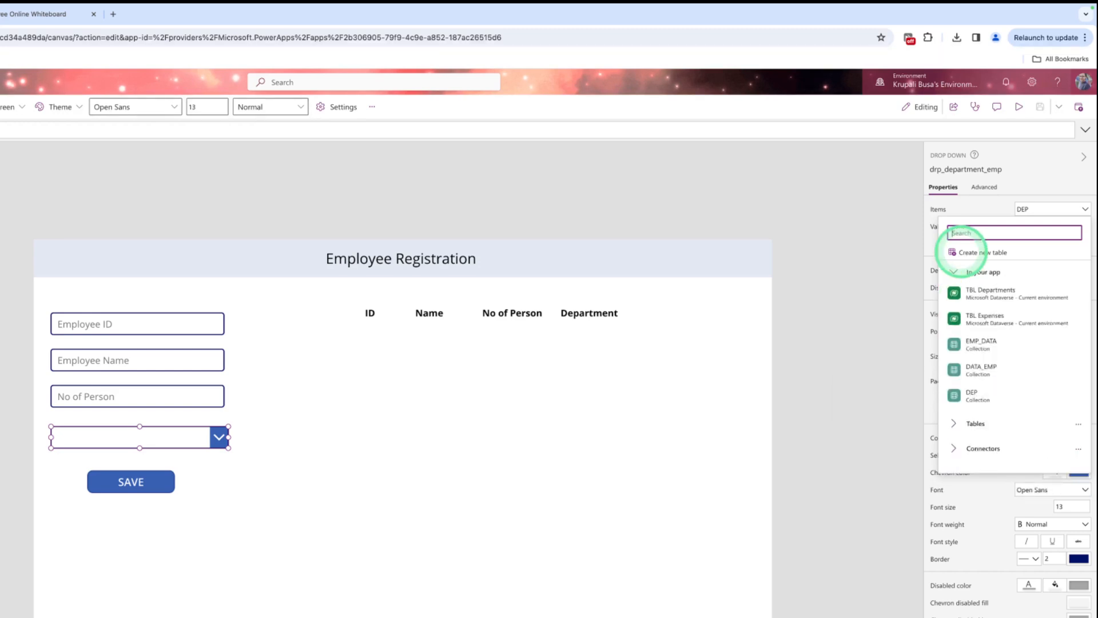
left_click(989, 398)
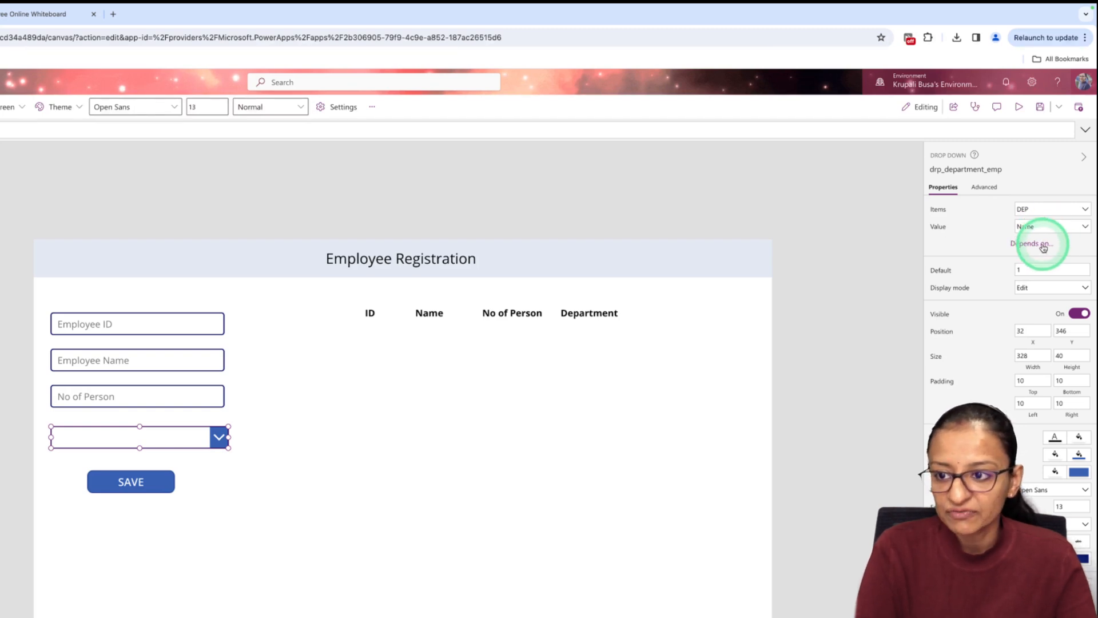
Set the department drop-down's displayed value to the dep_name field
left_click(1071, 231)
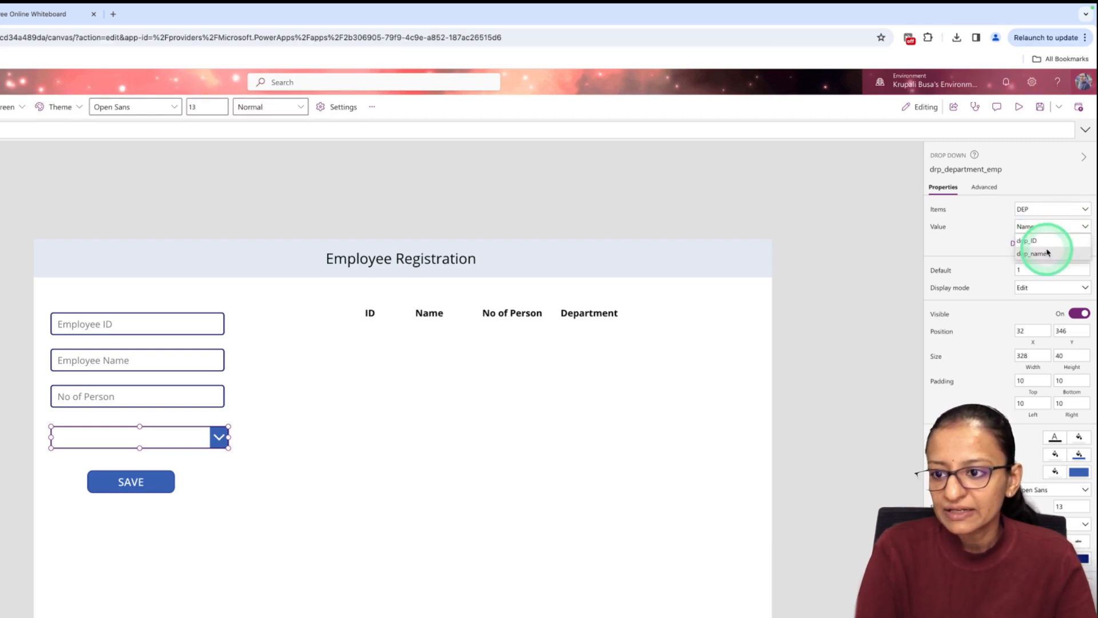
left_click(1039, 245)
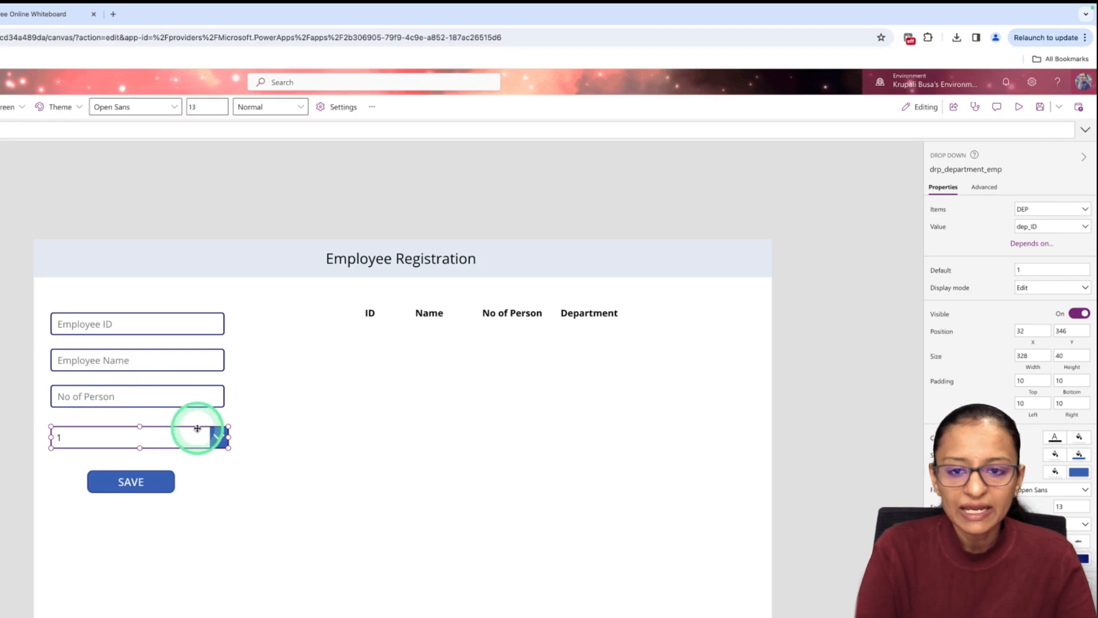
left_click(1037, 230)
left_click(1033, 252)
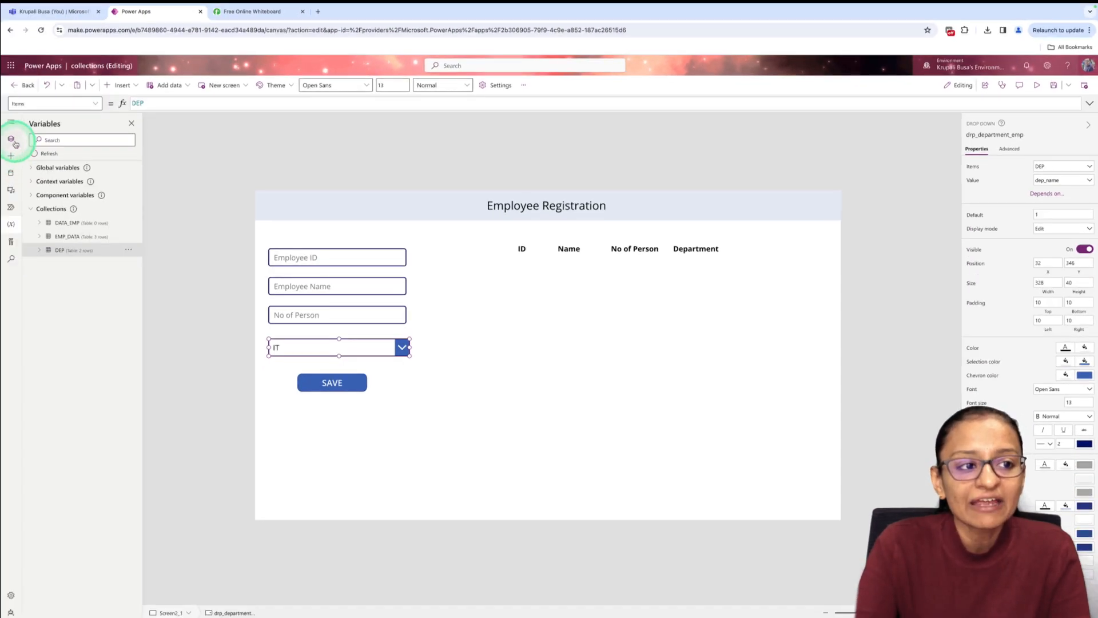
Examine the DEP collection definition in the app's OnStart formula
left_click(12, 143)
left_click(49, 182)
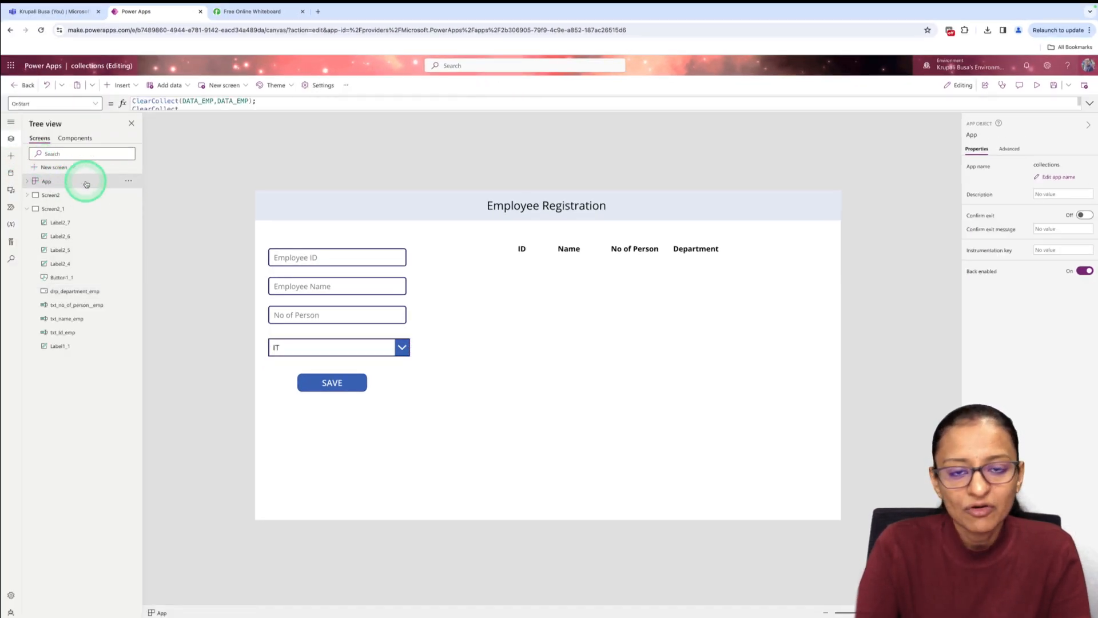
left_click(1090, 105)
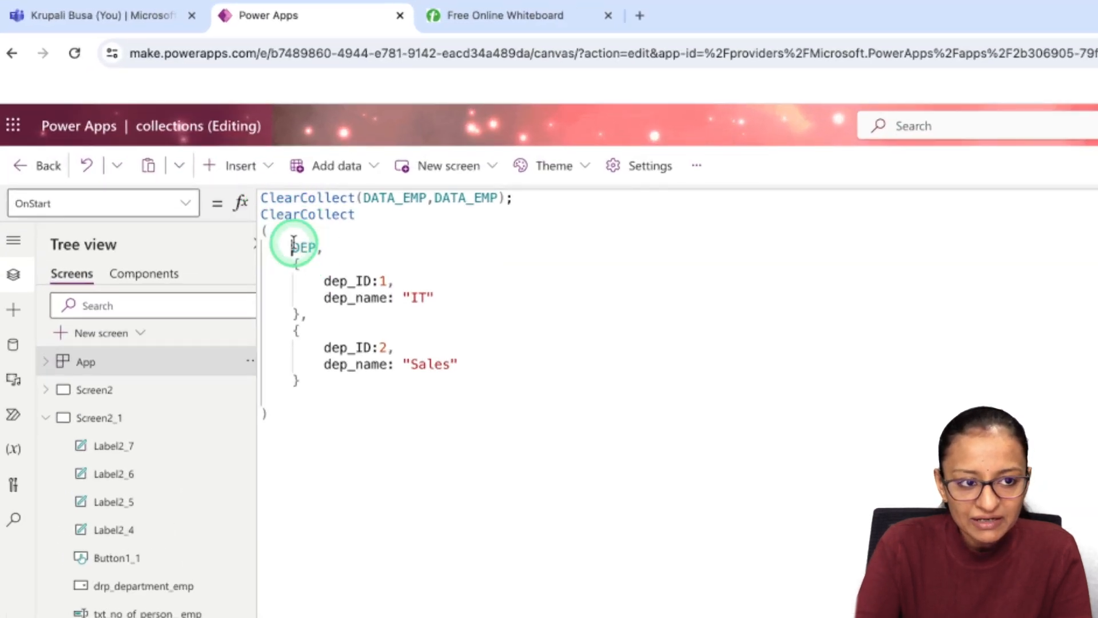
left_click_drag(293, 243, 316, 246)
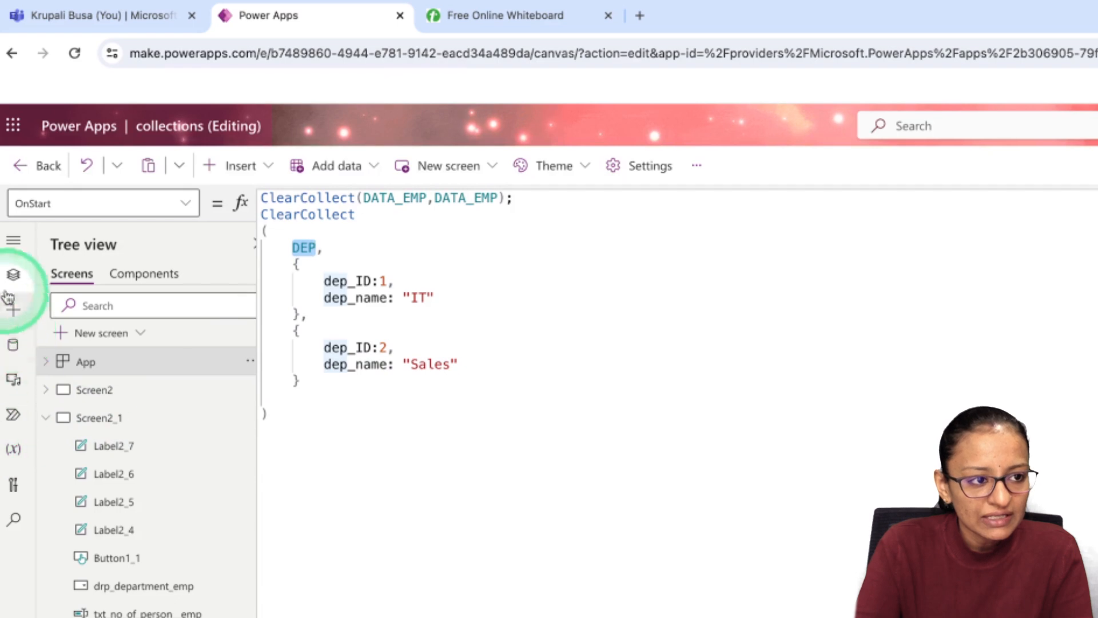
Return to Screen2_1 and review the data sources available for the department drop-down's items
left_click(100, 417)
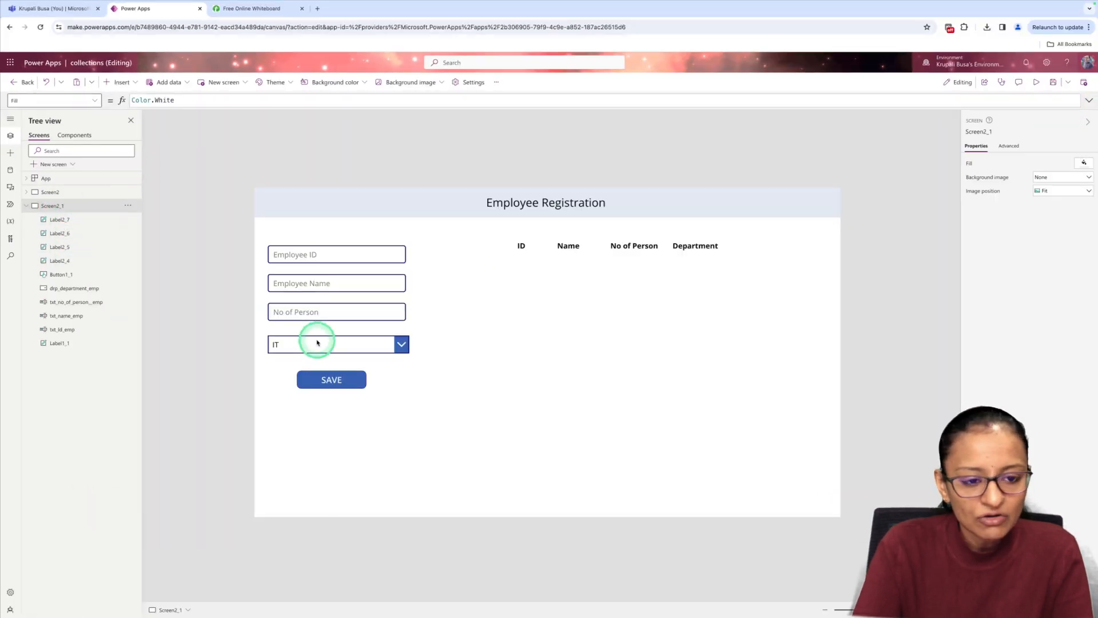
left_click(330, 341)
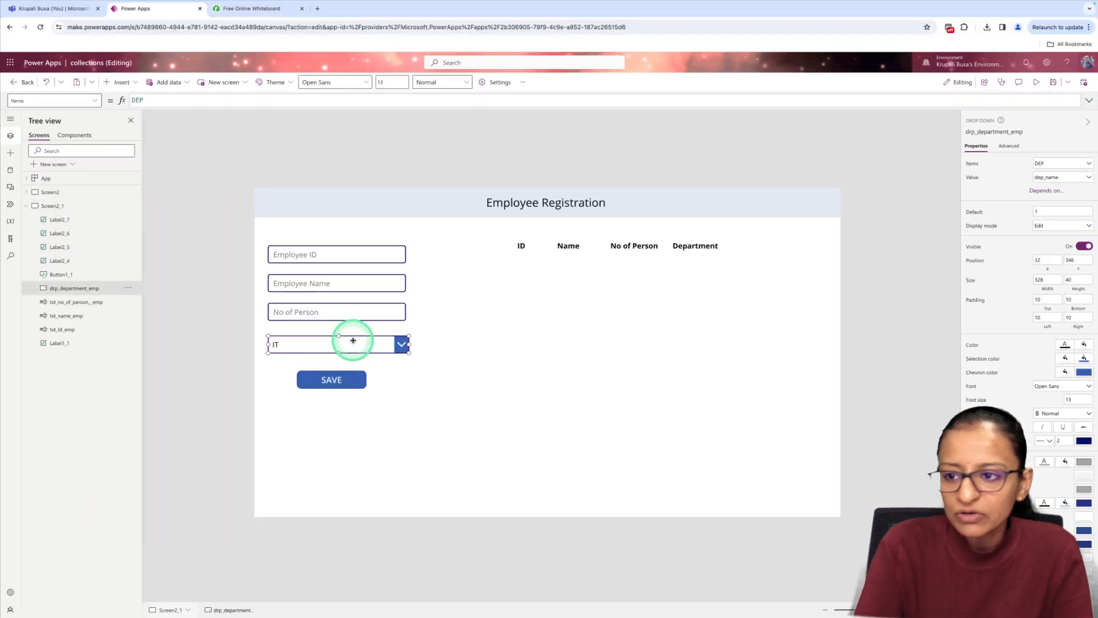
left_click(1073, 165)
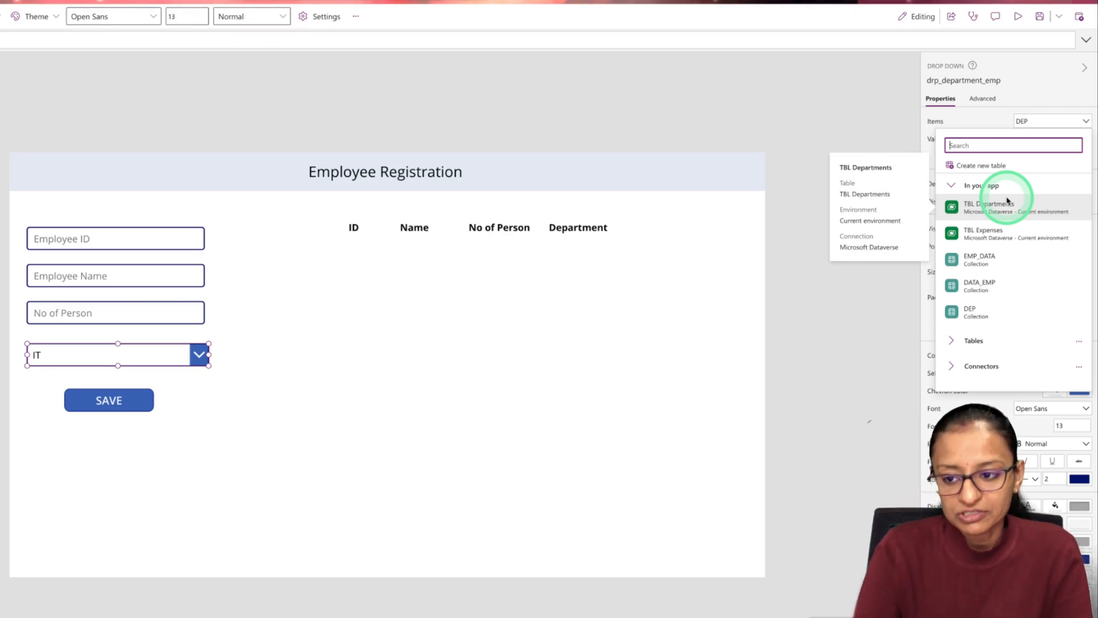
left_click(290, 383)
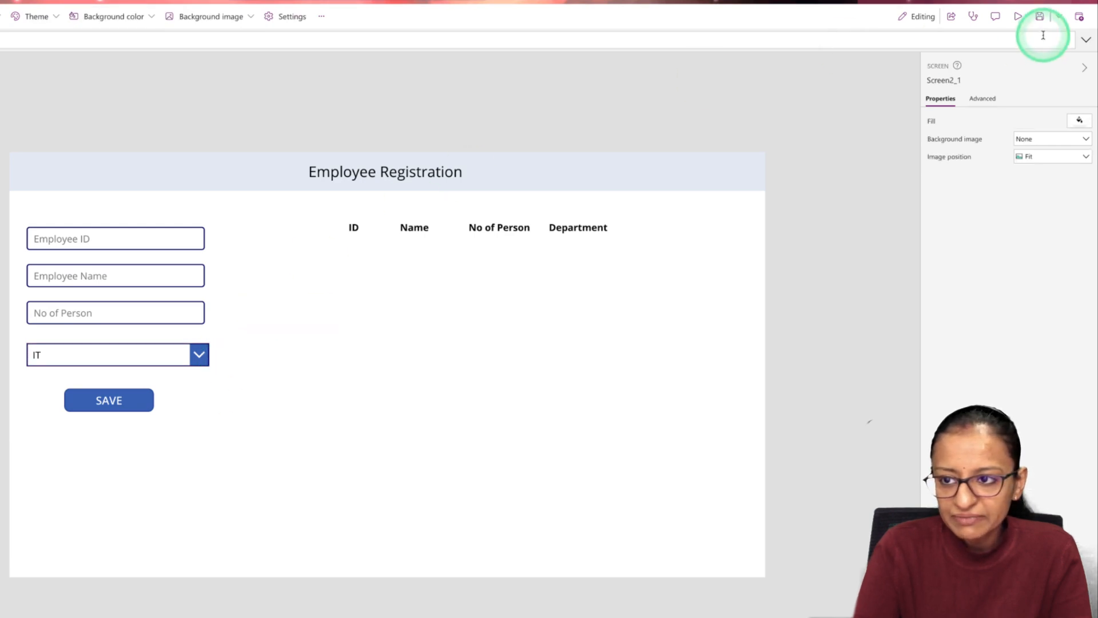
Preview the app, check the choices offered by the department drop-down, and close the preview
left_click(1018, 16)
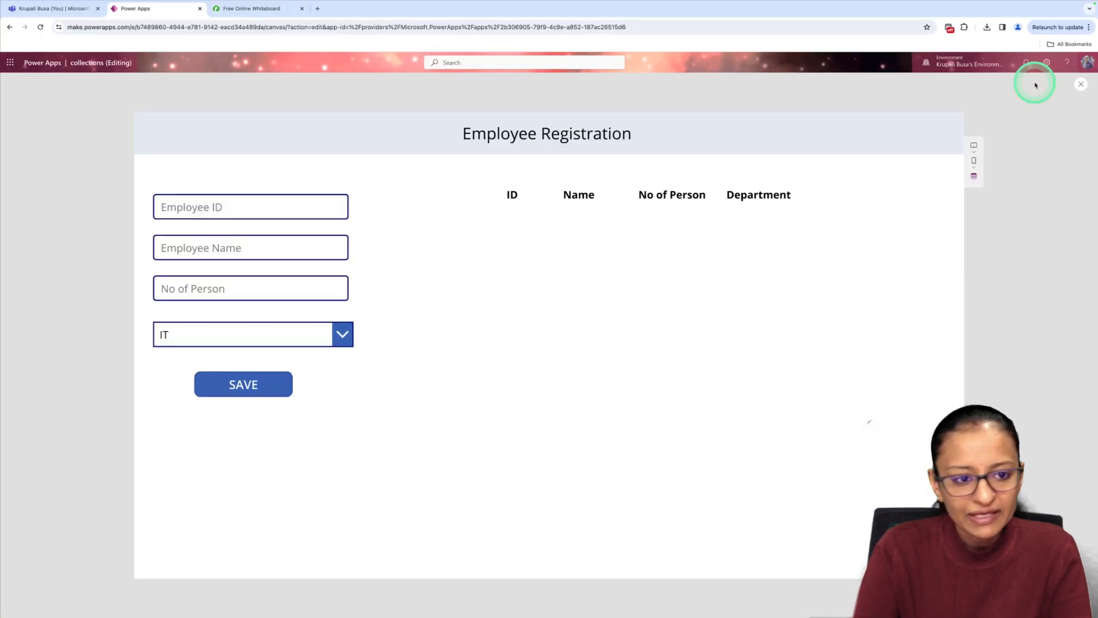
left_click(330, 335)
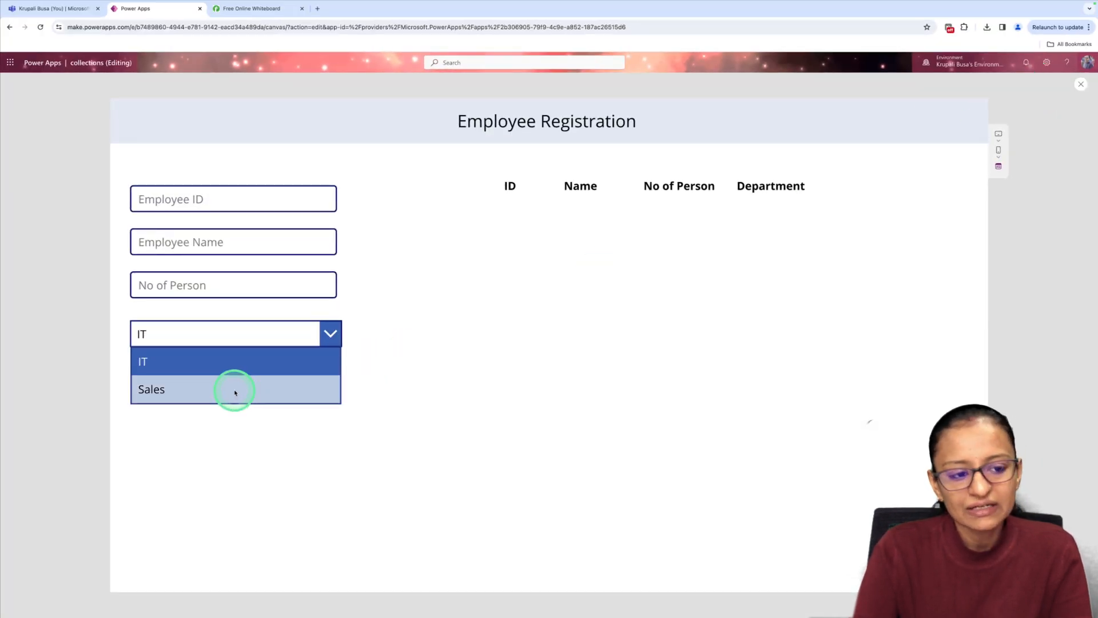
left_click(1078, 85)
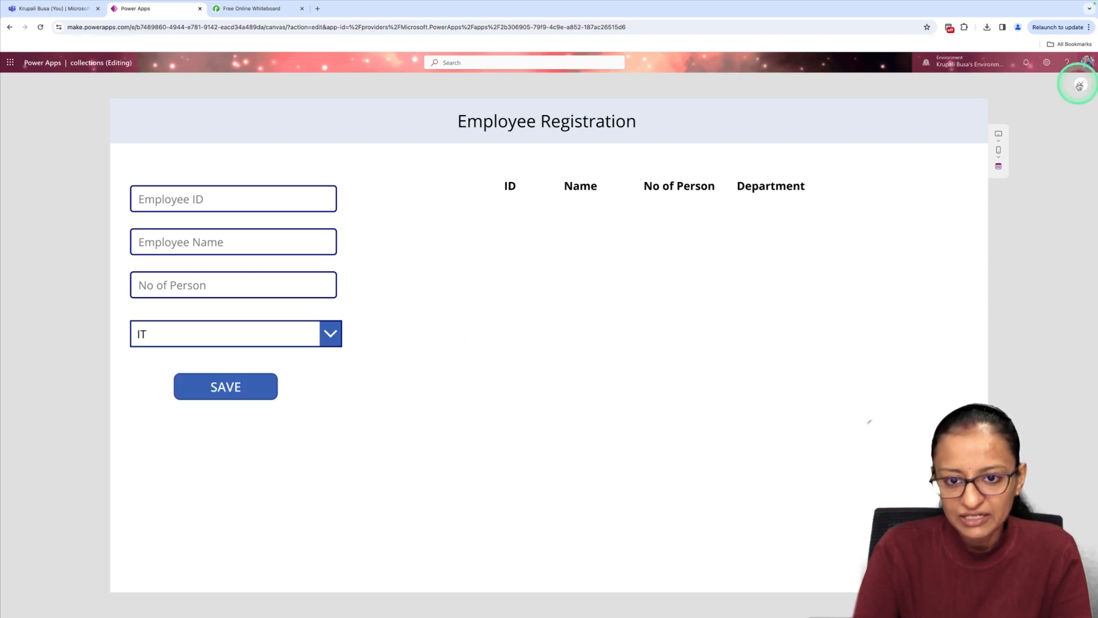
Compare the employee list on Screen2 with the duplicated Screen2_1
left_click(53, 194)
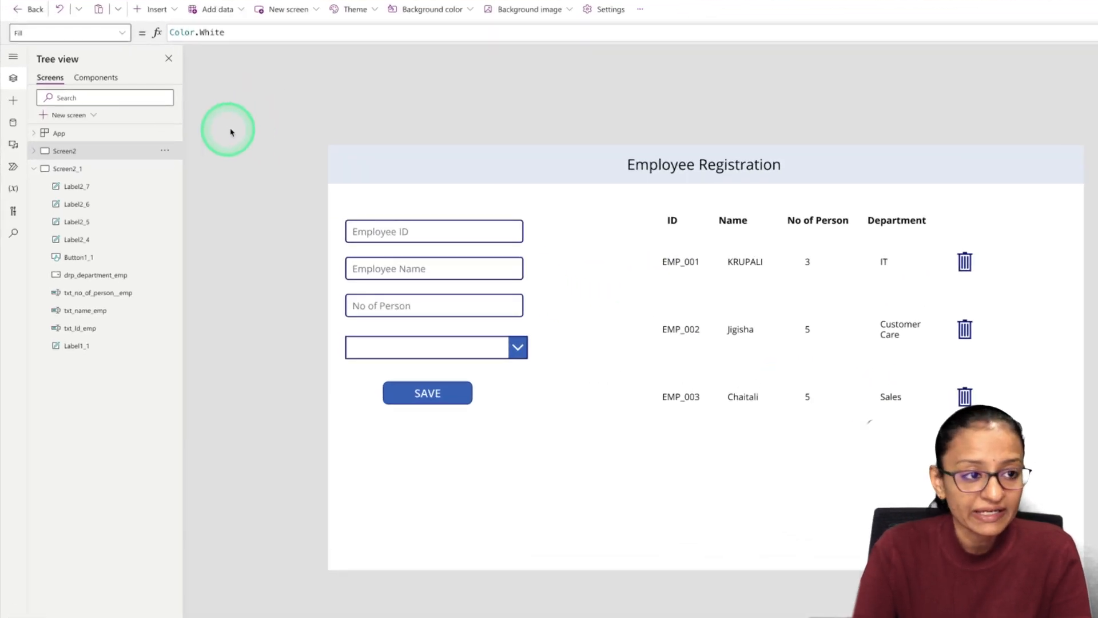
left_click(57, 168)
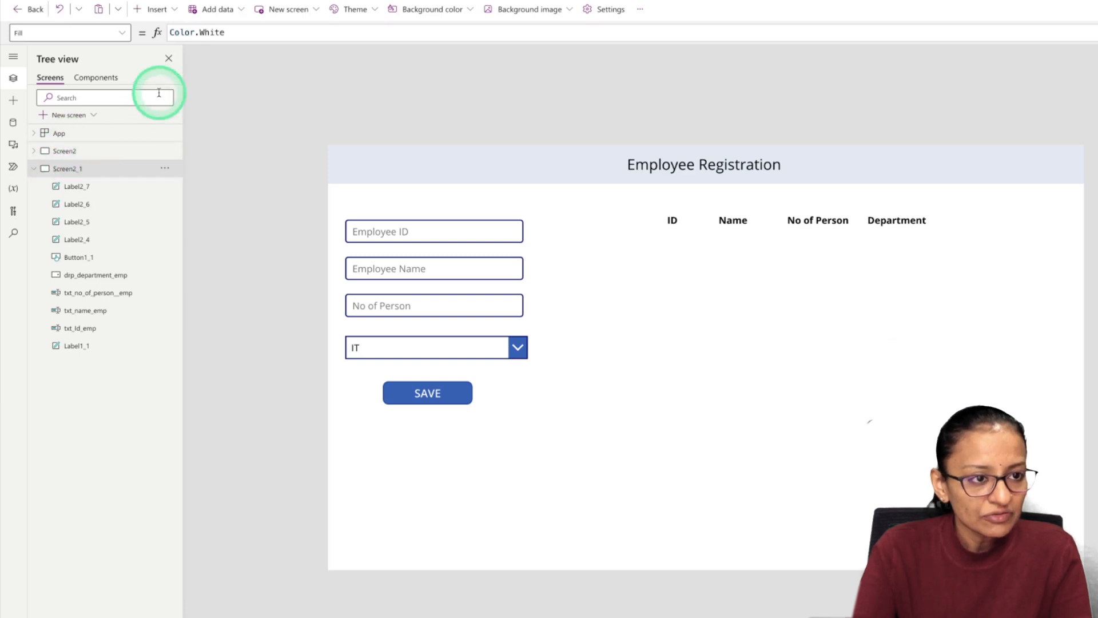
left_click(163, 8)
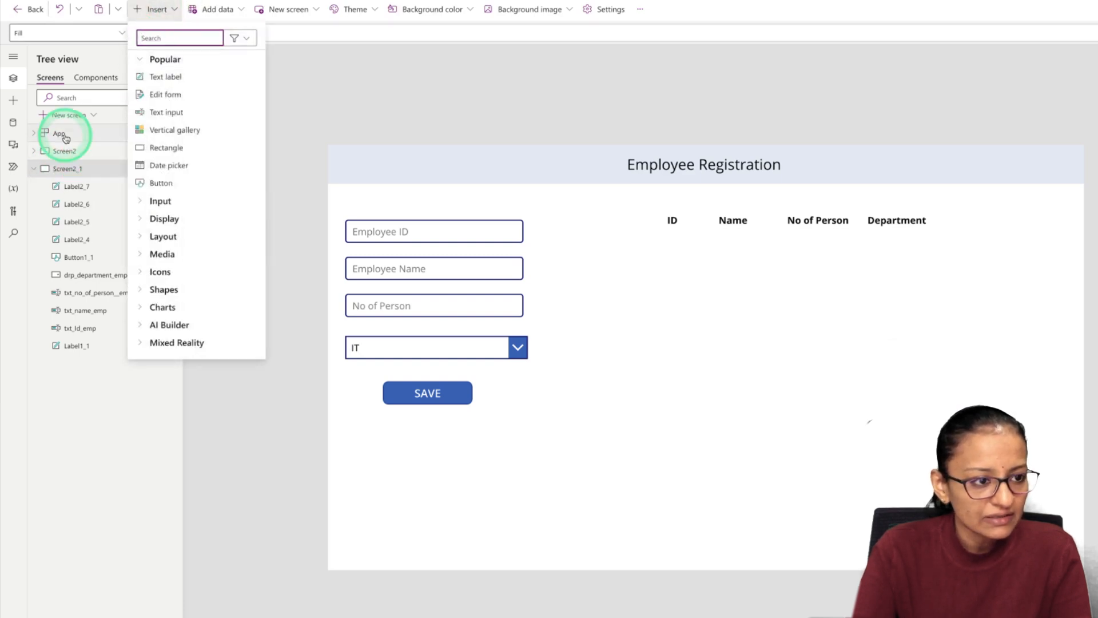
left_click(59, 153)
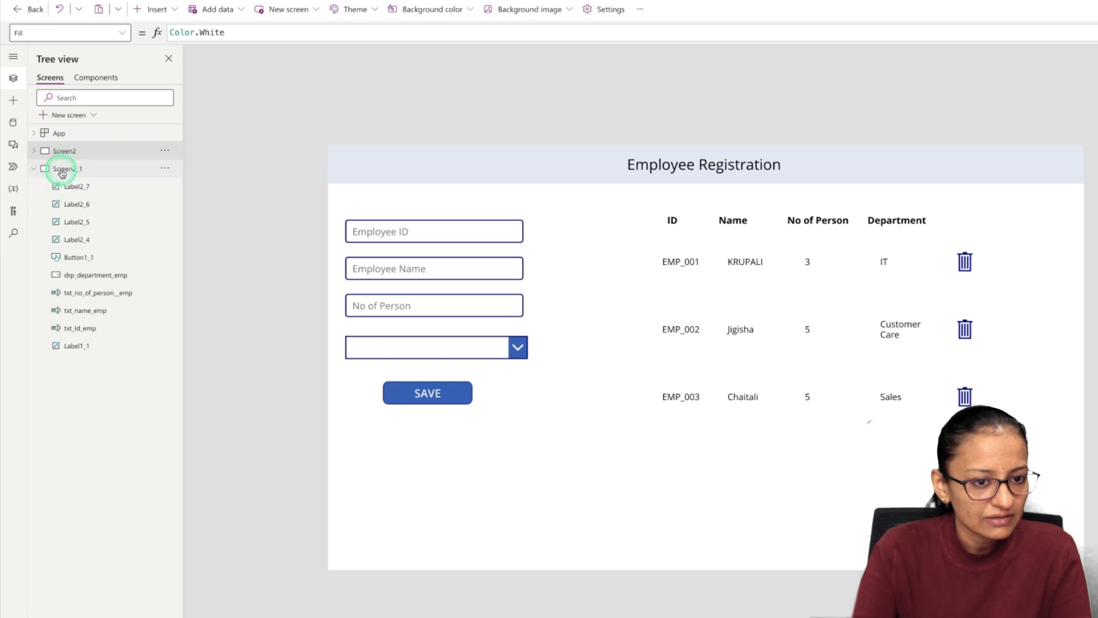
left_click(60, 168)
left_click(560, 292)
Try placing a prebuilt vertical gallery below the employee column headings on Screen2_1
left_click(155, 10)
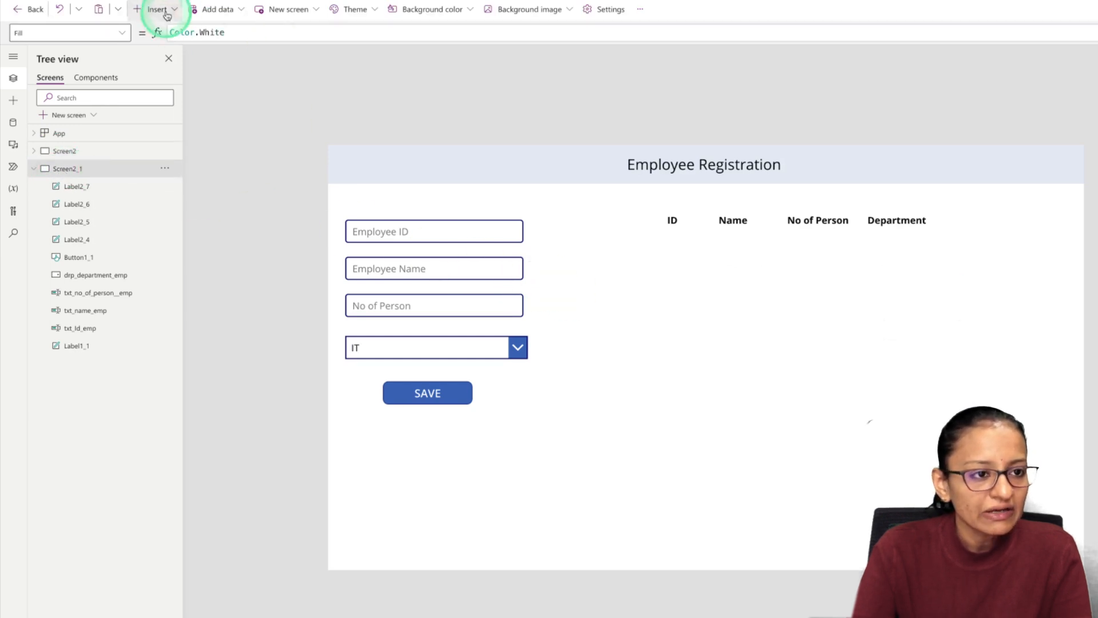
left_click(178, 82)
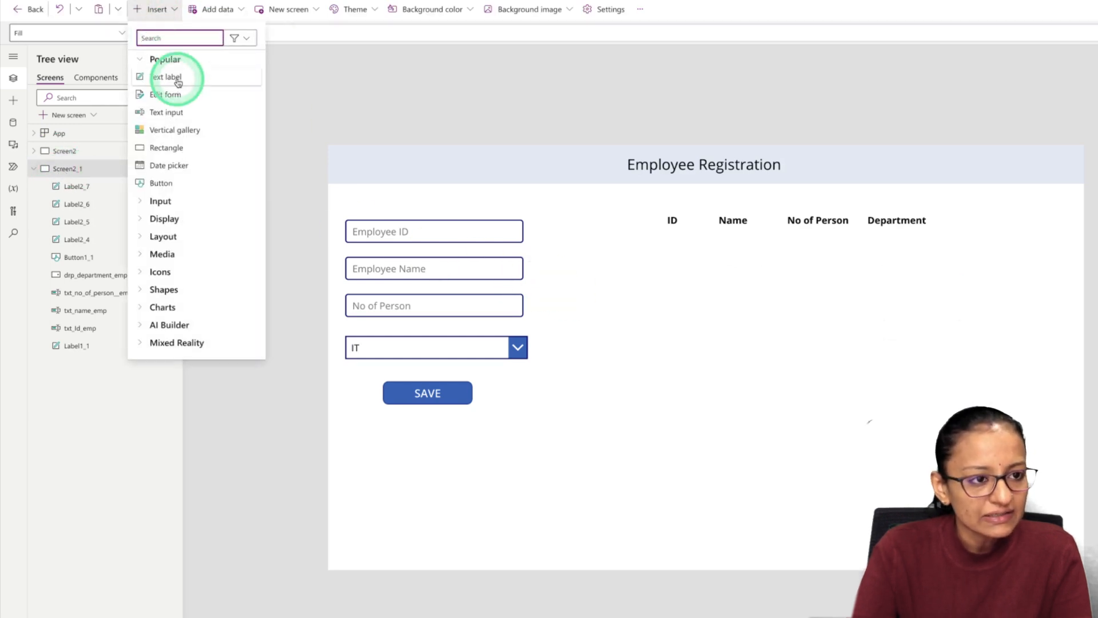
left_click(179, 132)
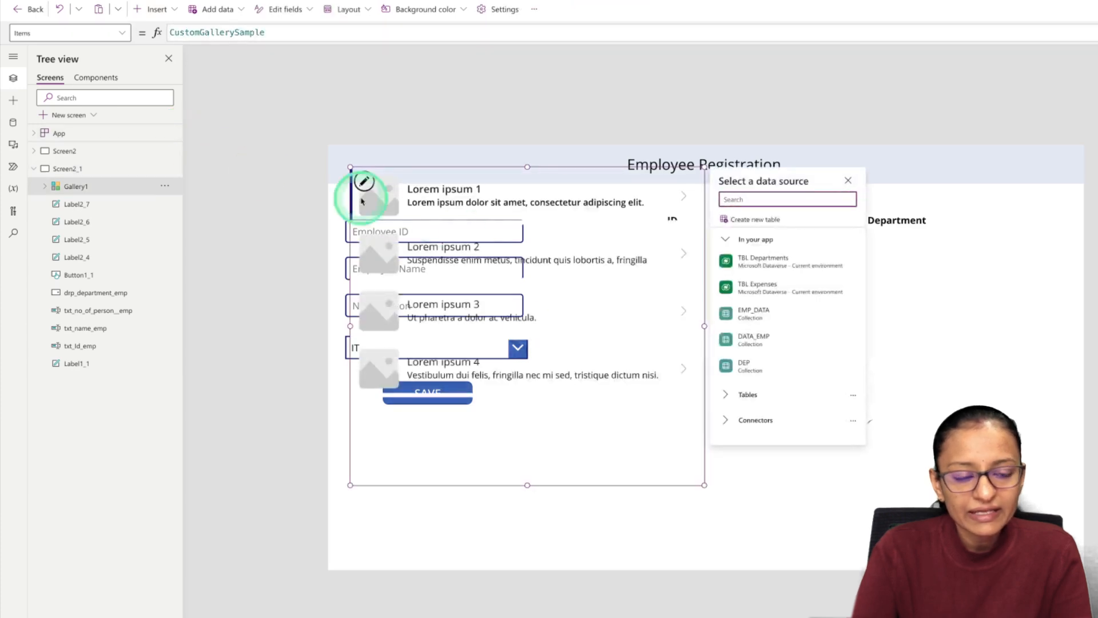
left_click_drag(495, 167, 752, 328)
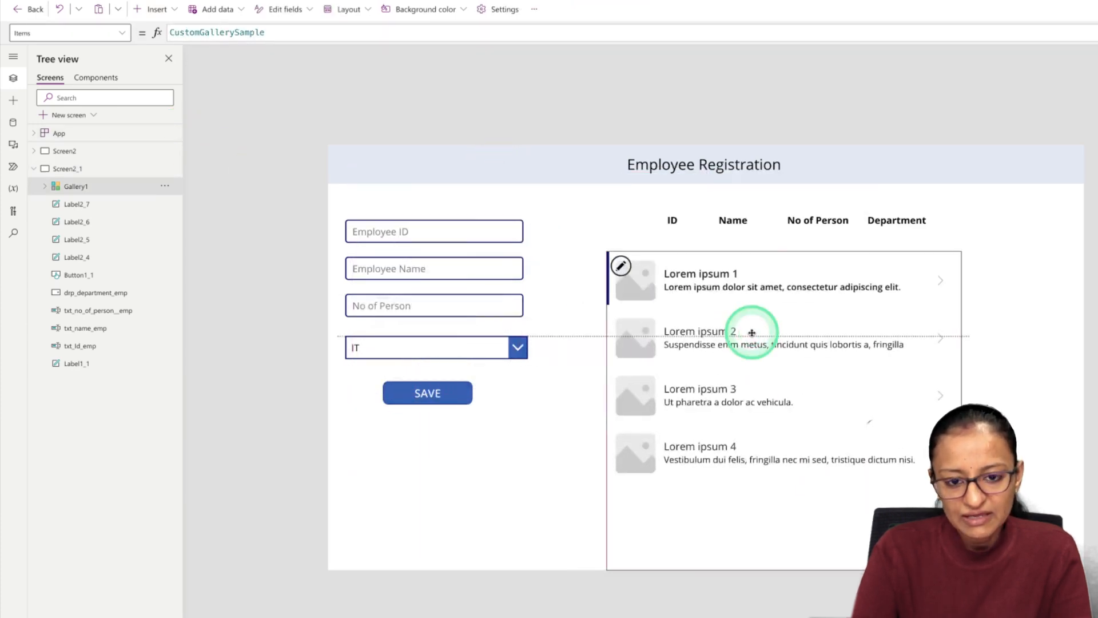
right_click(755, 324)
left_click(767, 331)
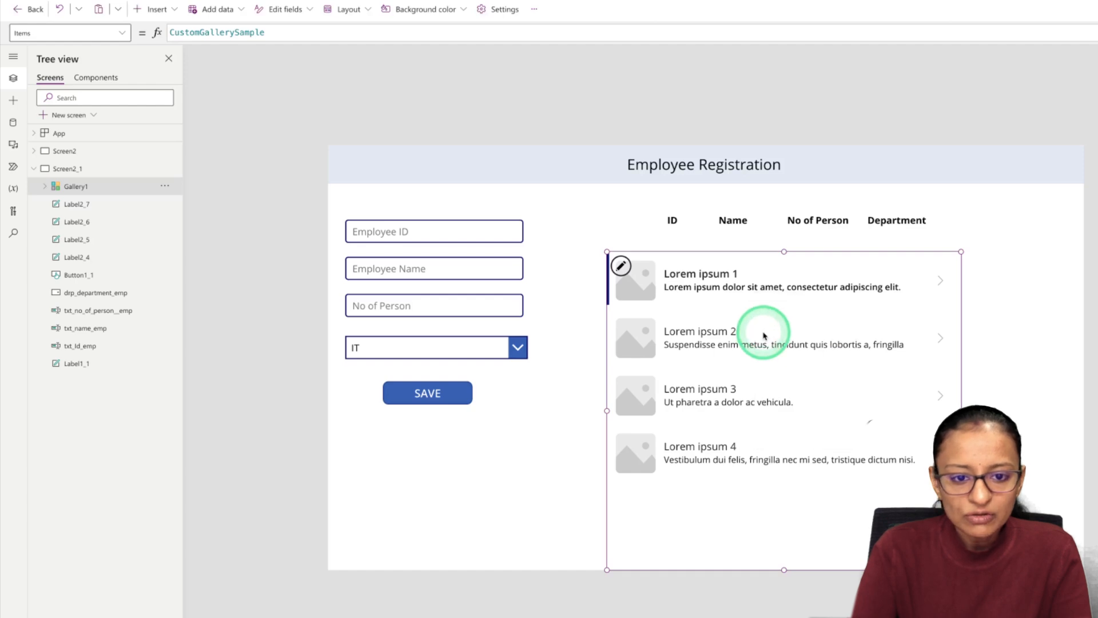
Insert a blank vertical gallery on Screen2_1 and place it directly below the employee column headings
left_click(153, 9)
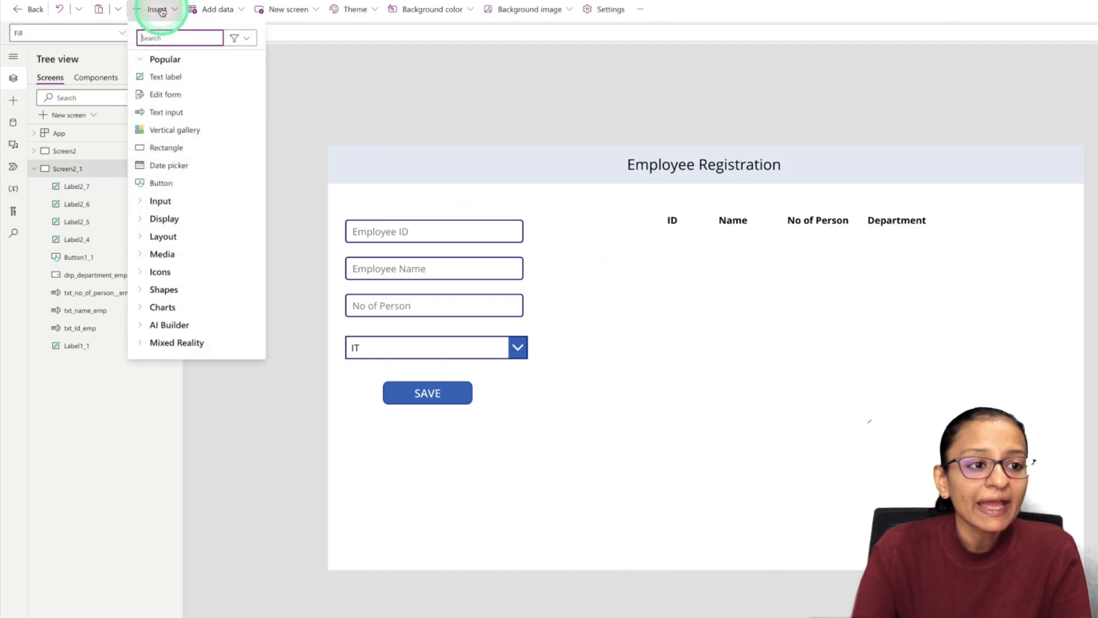
left_click(167, 235)
scroll(189, 247, "down", 1)
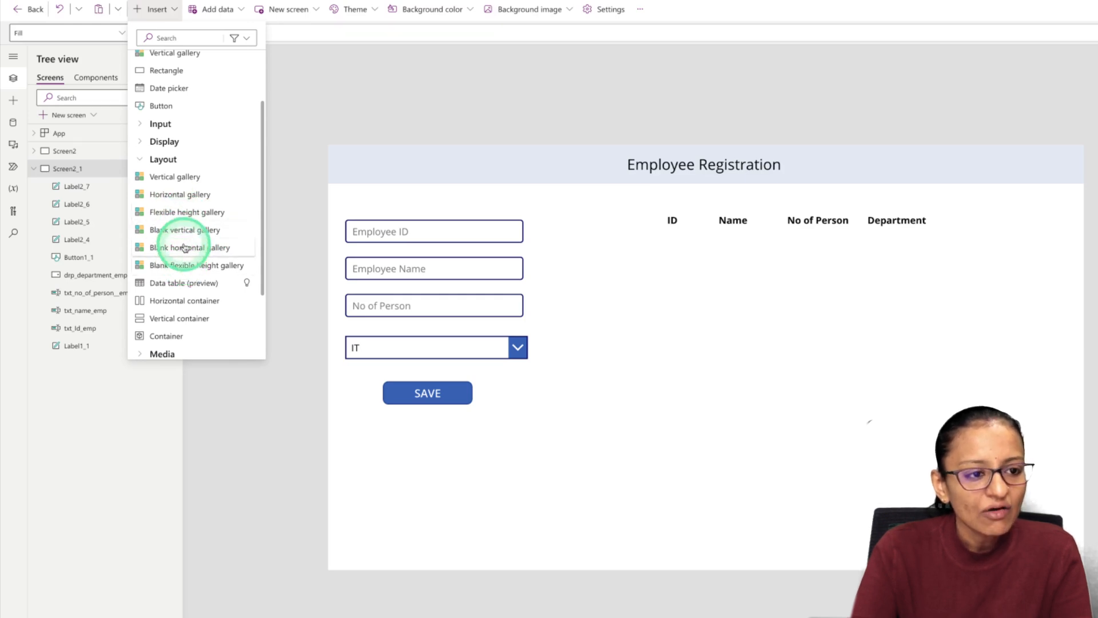
left_click(184, 230)
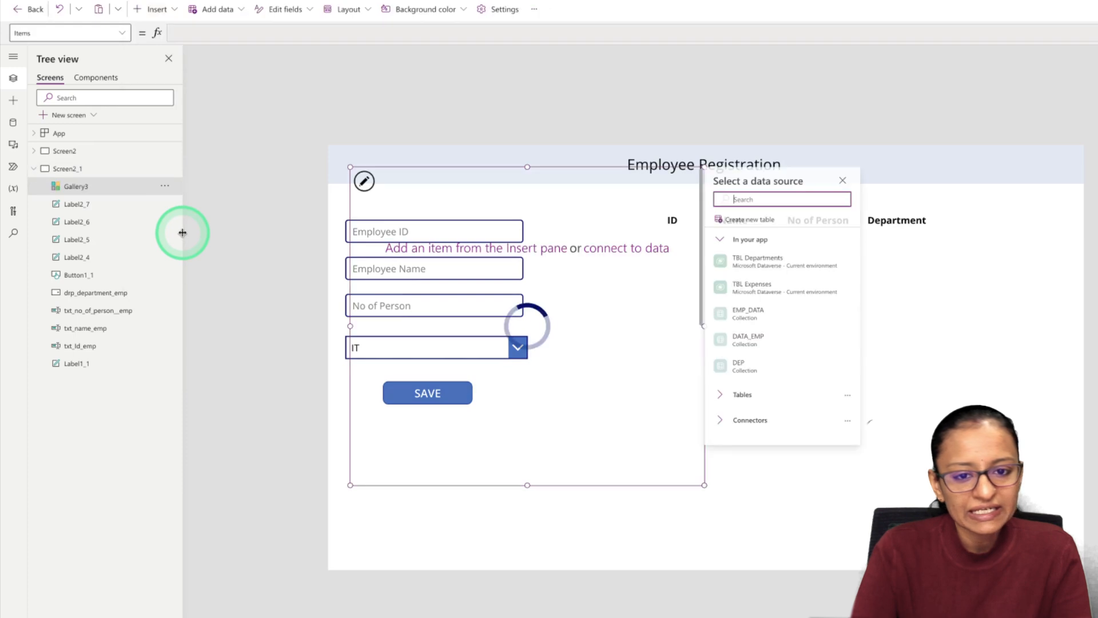
mouse_move(475, 166)
left_mouse_down()
mouse_move(674, 243)
mouse_move(744, 220)
mouse_move(753, 230)
left_mouse_up()
left_click(642, 247)
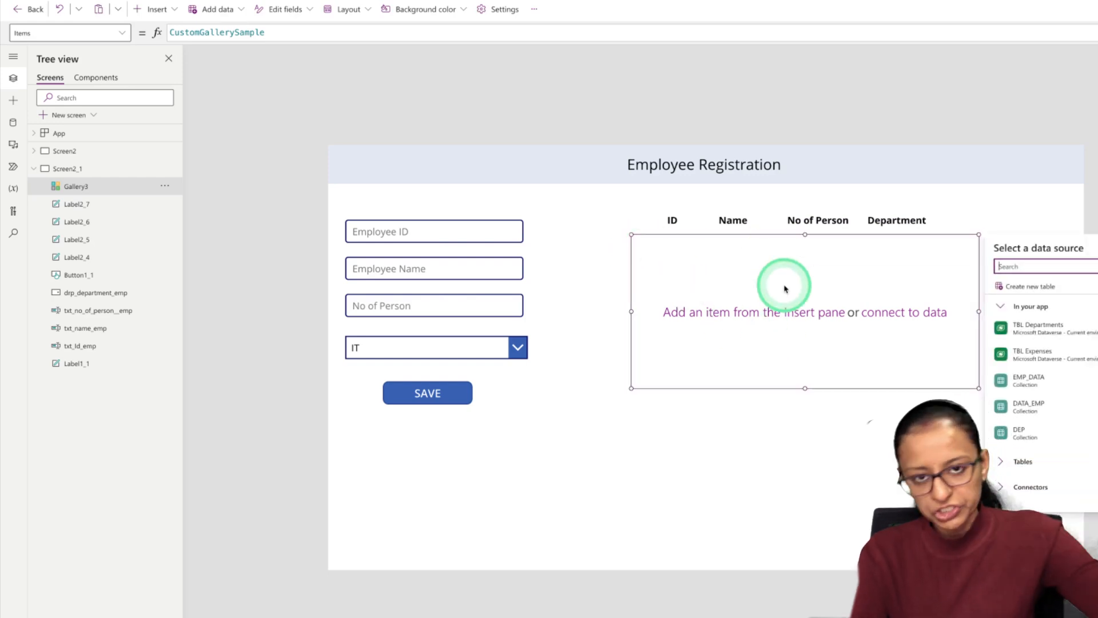
Shorten the blank gallery to a narrow strip and shift it slightly right beneath the headings
left_click(805, 389)
left_click_drag(805, 389, 805, 295)
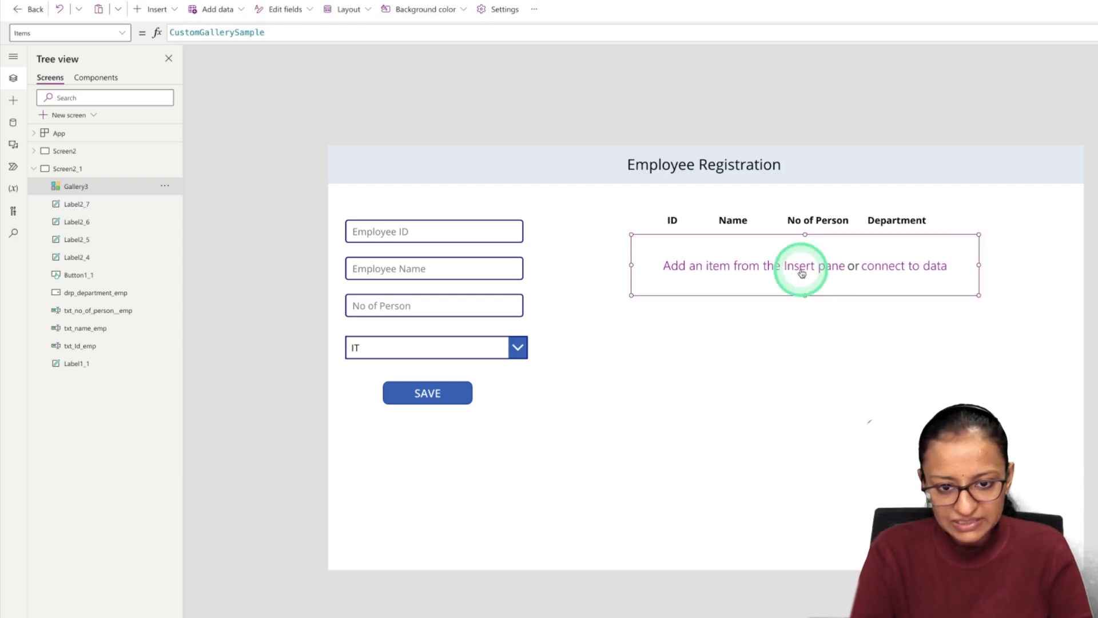
left_click_drag(781, 233, 795, 233)
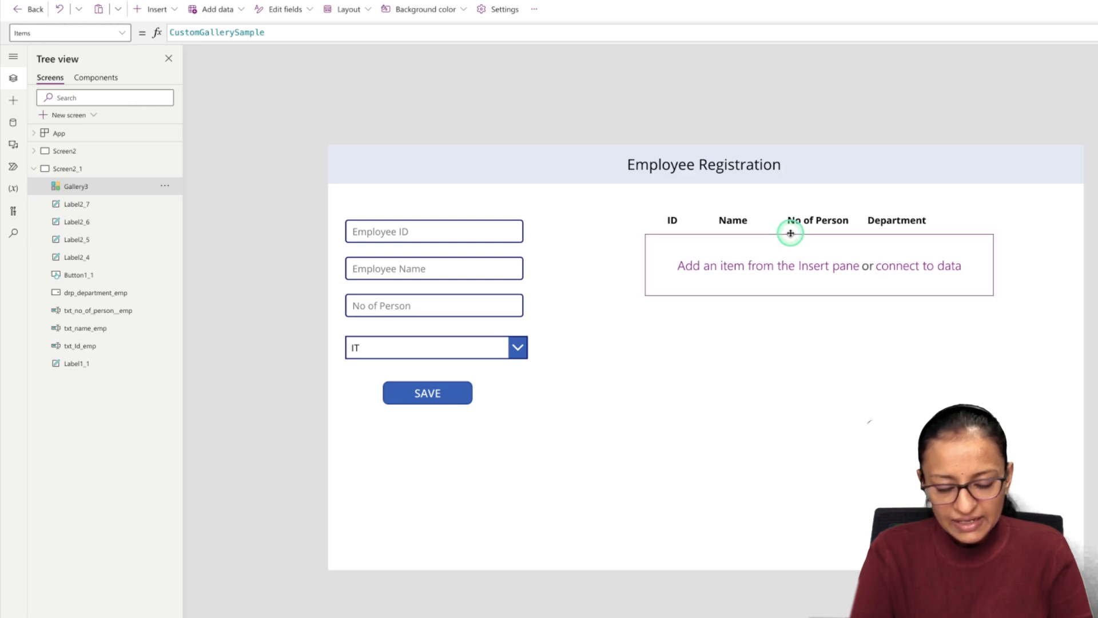
Check the employee list on Screen2, and insert four text labels into the blank gallery on Screen2_1
left_click(77, 153)
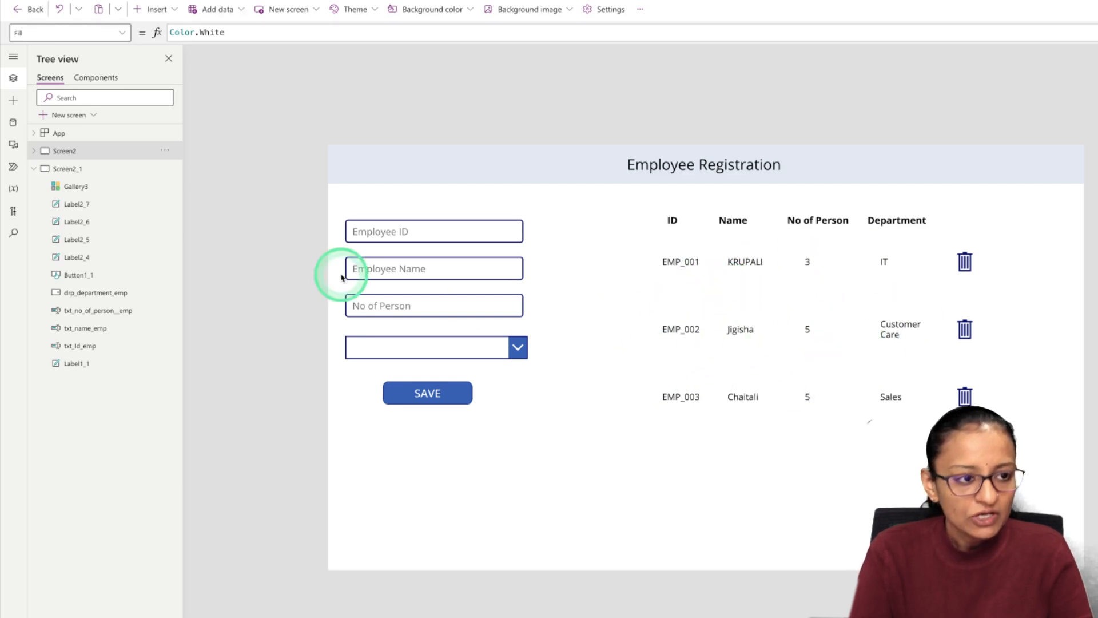
left_click(68, 169)
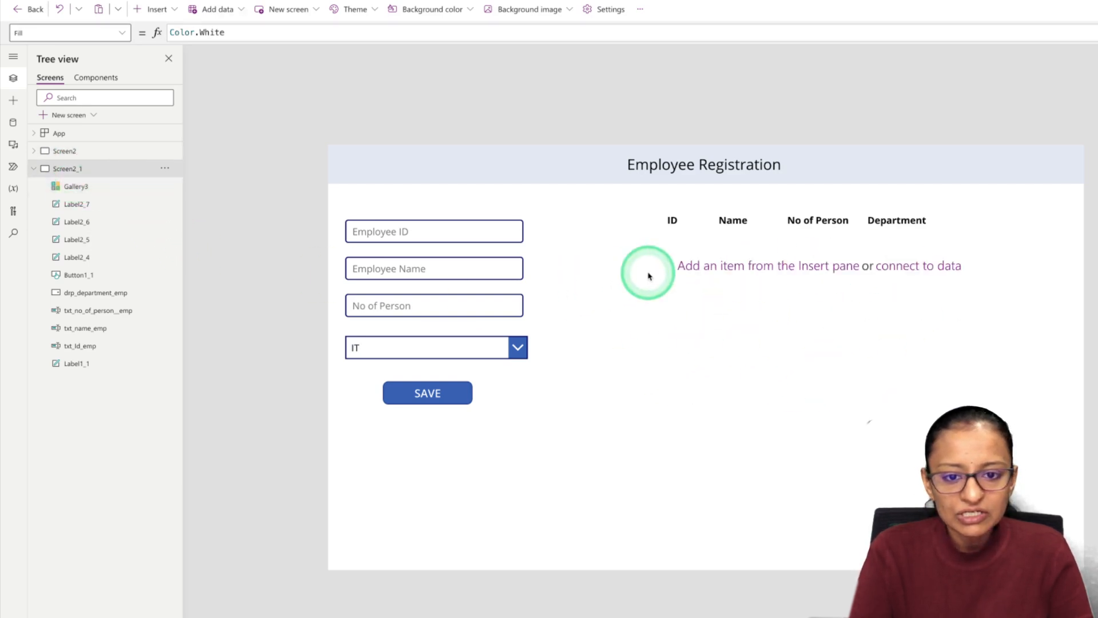
left_click(727, 264)
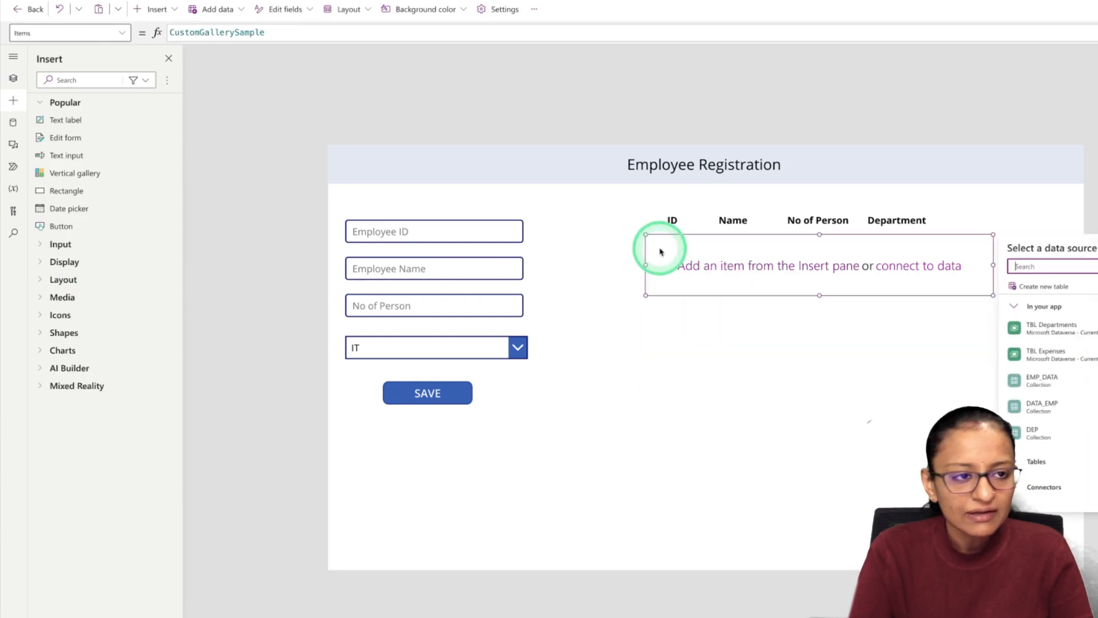
left_click(150, 9)
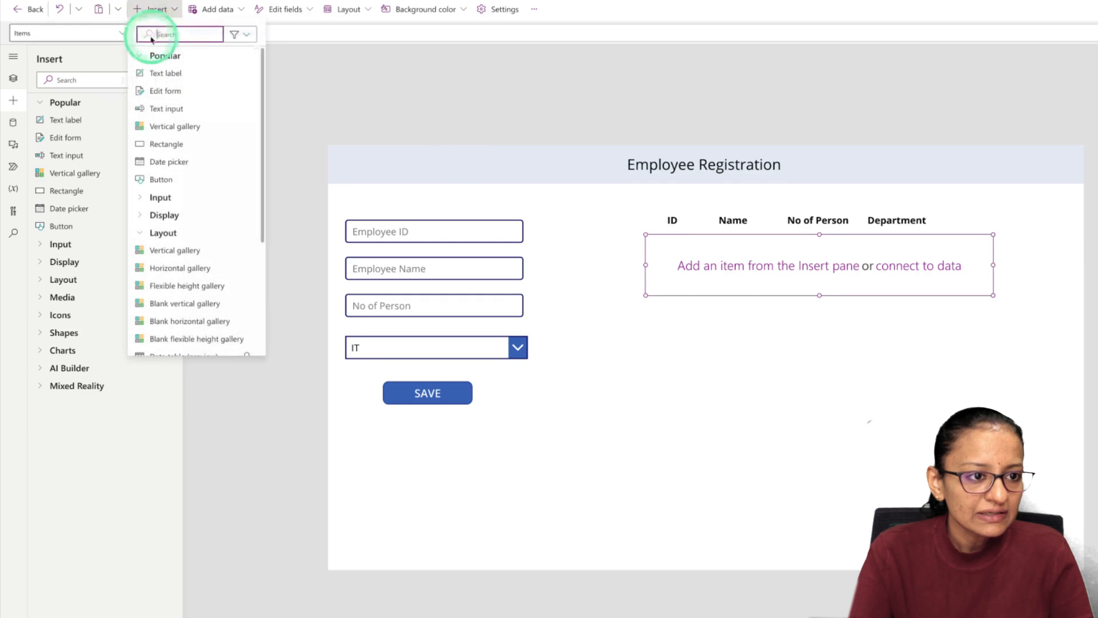
left_click(153, 73)
left_click(144, 6)
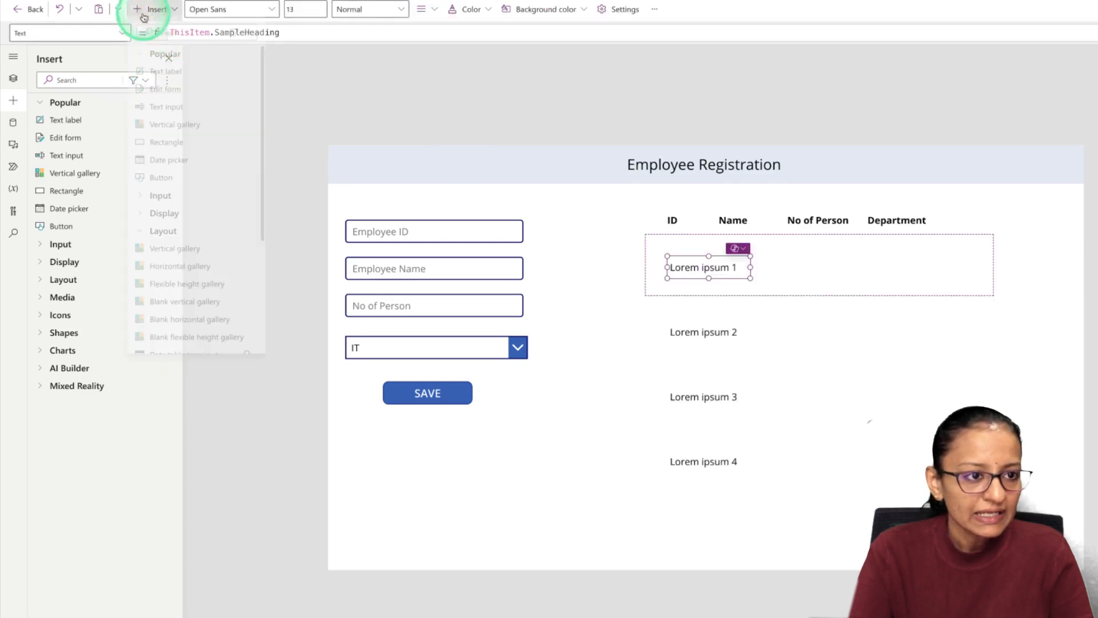
left_click(166, 79)
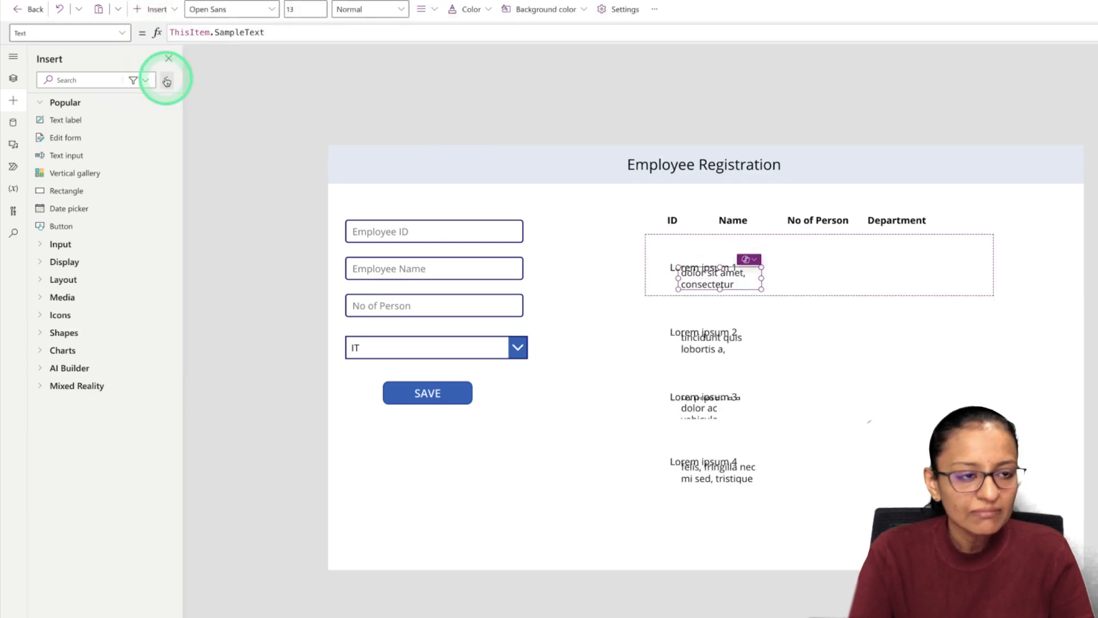
left_click(155, 8)
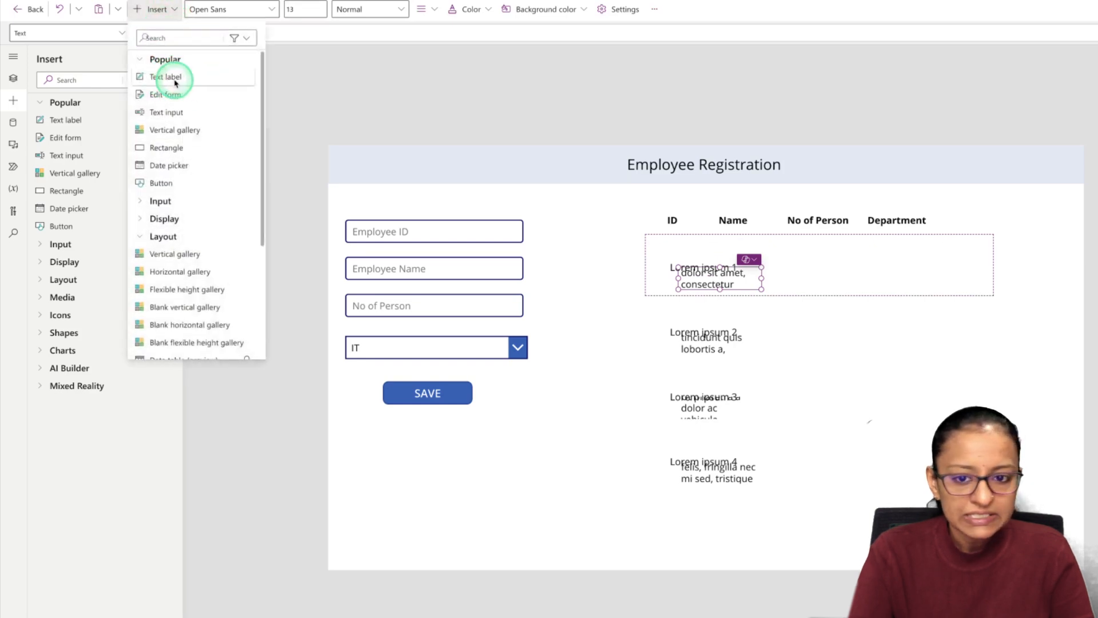
left_click(167, 77)
left_click(156, 8)
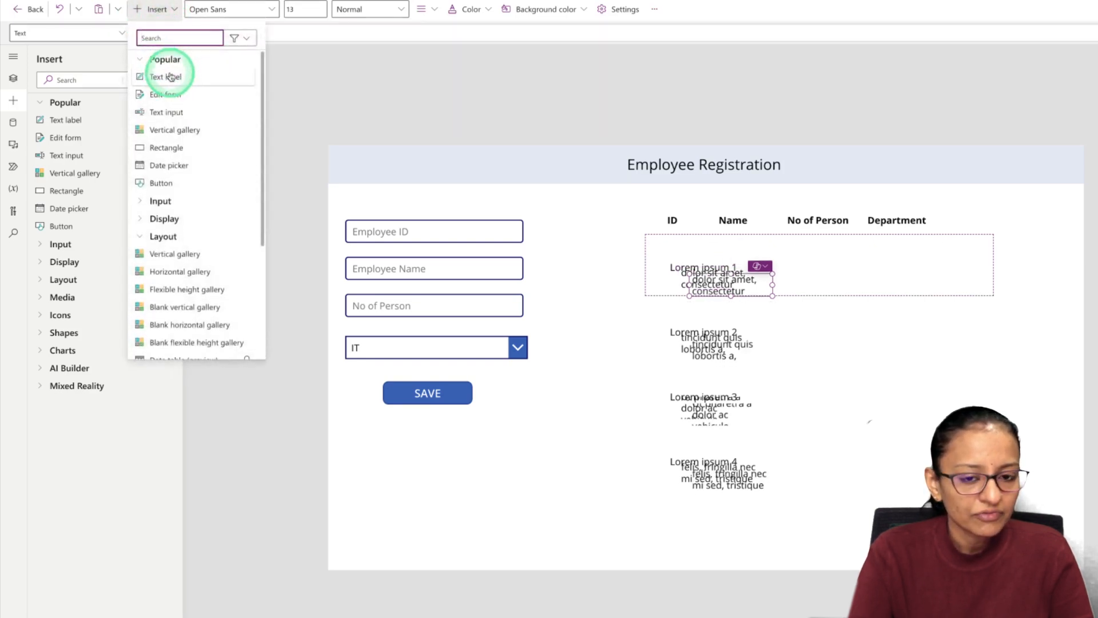
left_click(166, 73)
Arrange the four gallery labels in one row beneath the ID, Name, No of Person and Department headings
left_click_drag(765, 273, 932, 255)
left_click(730, 277)
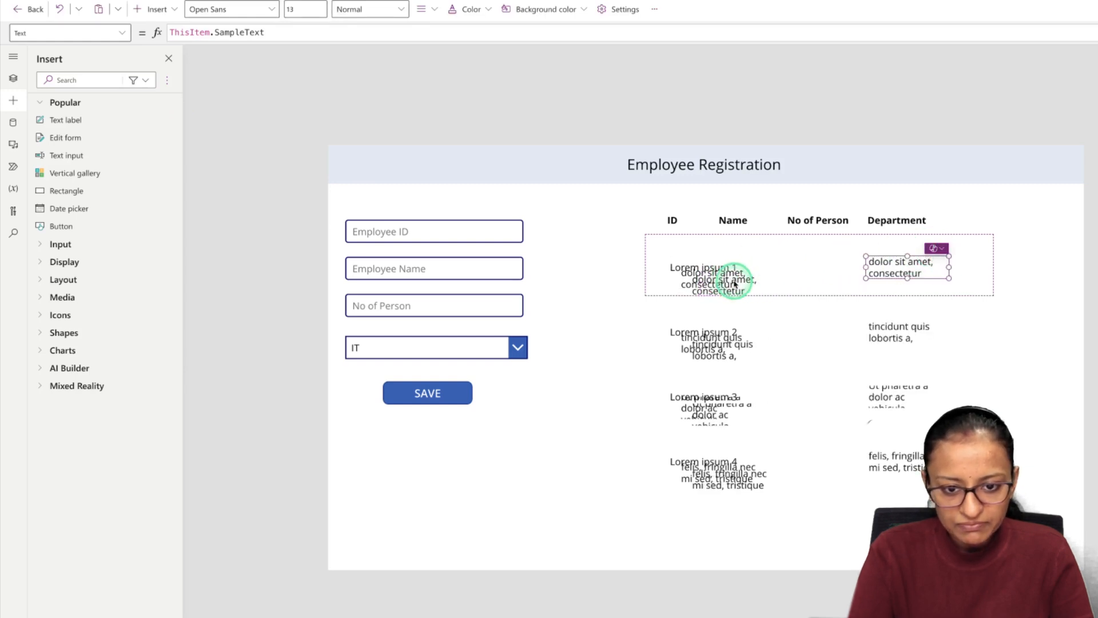
left_click_drag(728, 280, 826, 267)
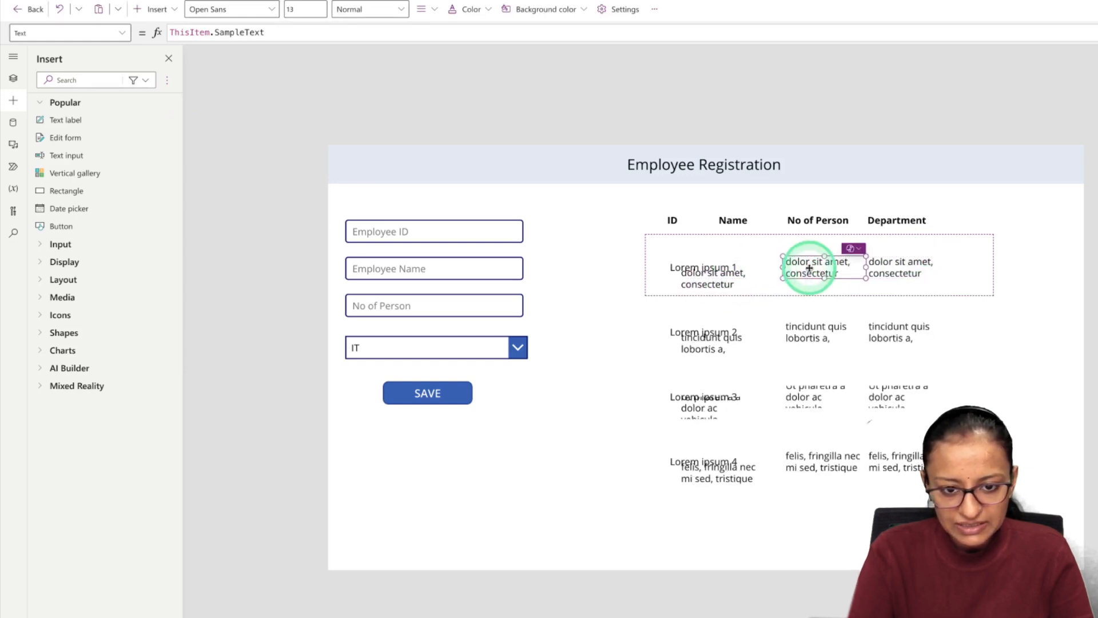
left_click(694, 265)
mouse_move(694, 265)
left_mouse_down()
mouse_move(752, 264)
mouse_move(680, 267)
left_mouse_up()
left_click(687, 265)
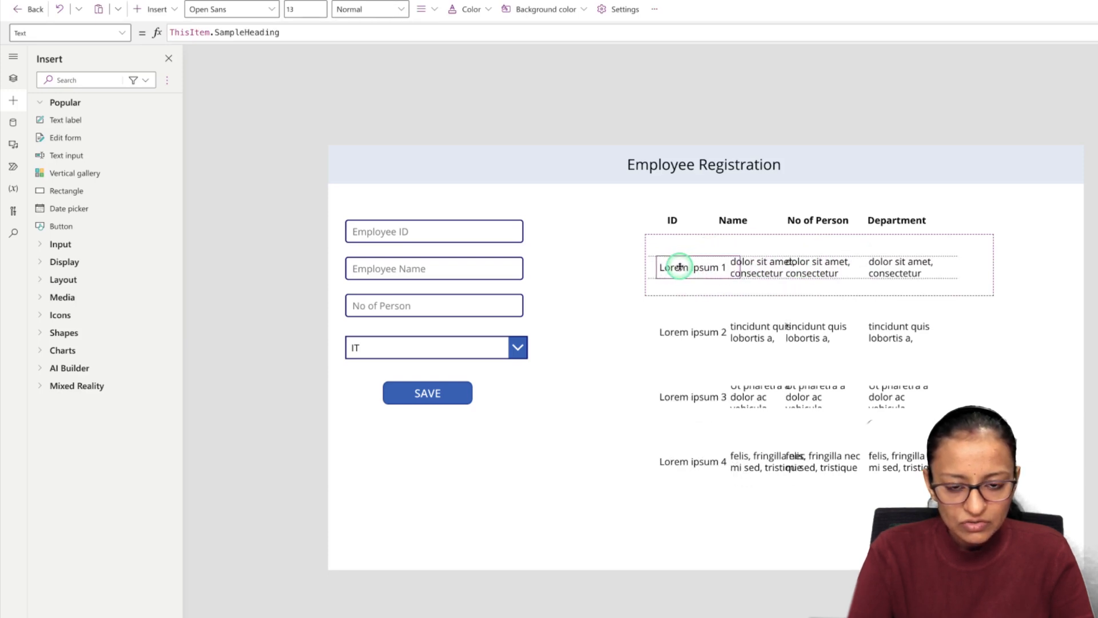
Check the available collections and set the new gallery's data source to DATA_EMP
left_click(978, 272)
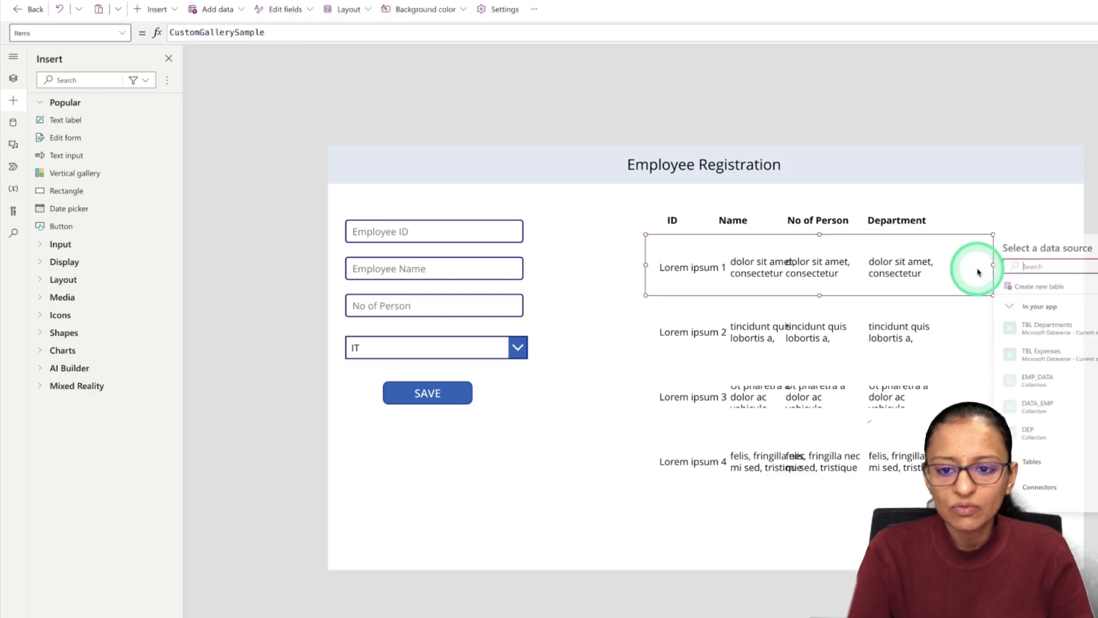
left_click(689, 268)
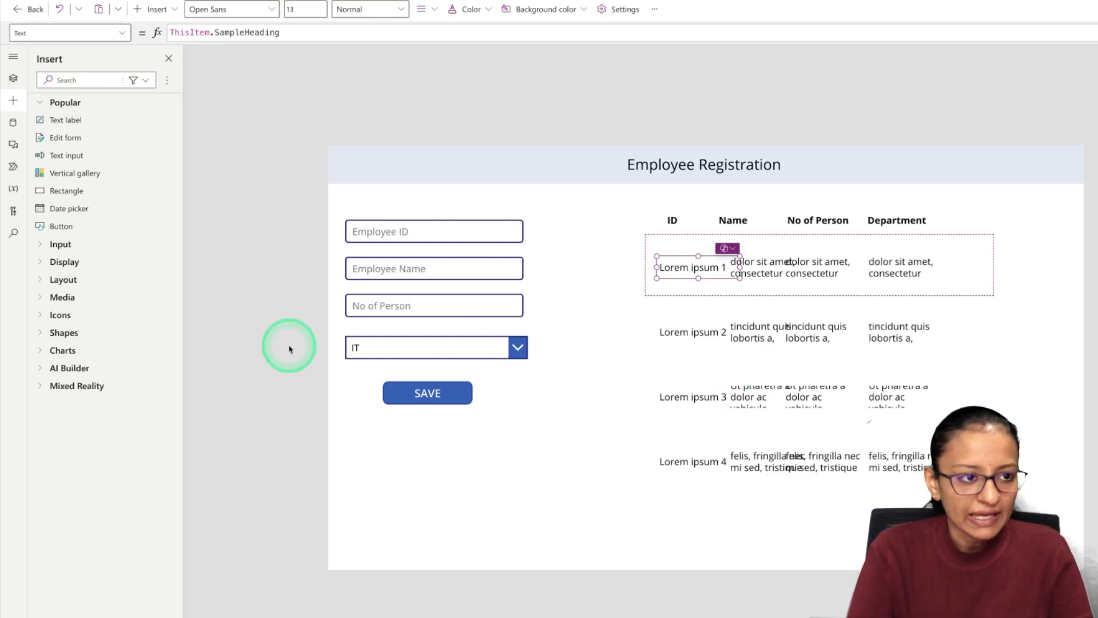
left_click(978, 254)
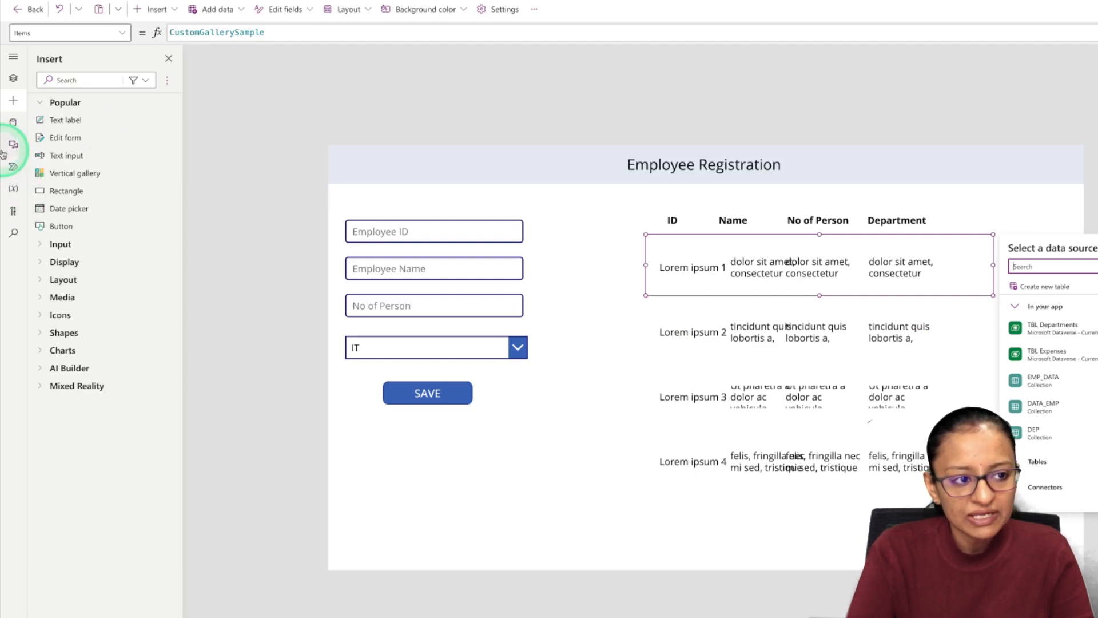
left_click(16, 189)
left_click(87, 194)
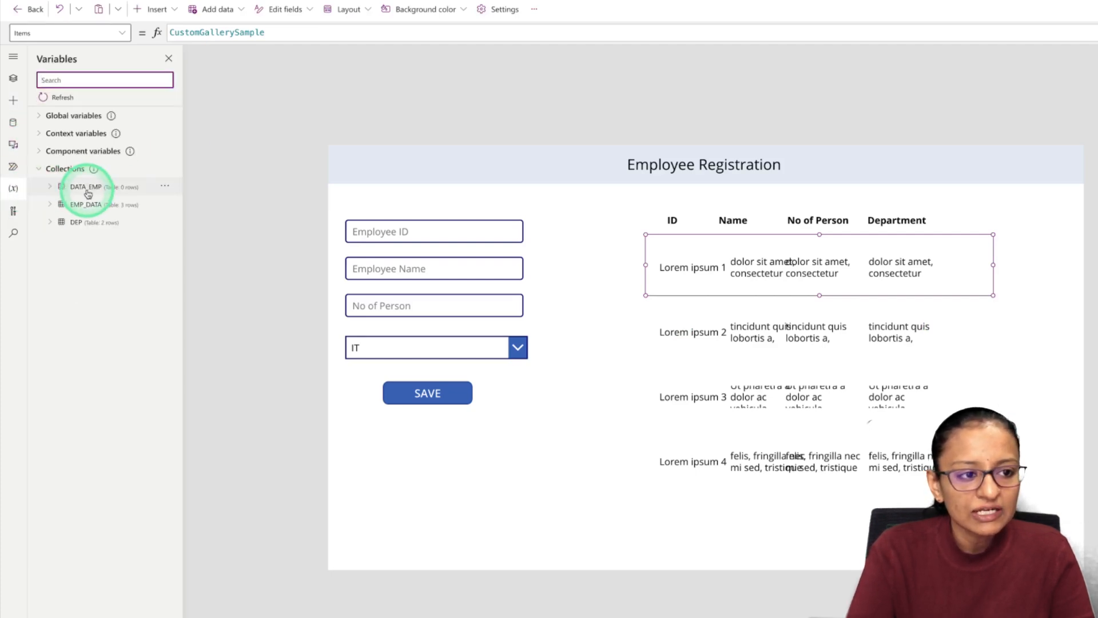
left_click(981, 221)
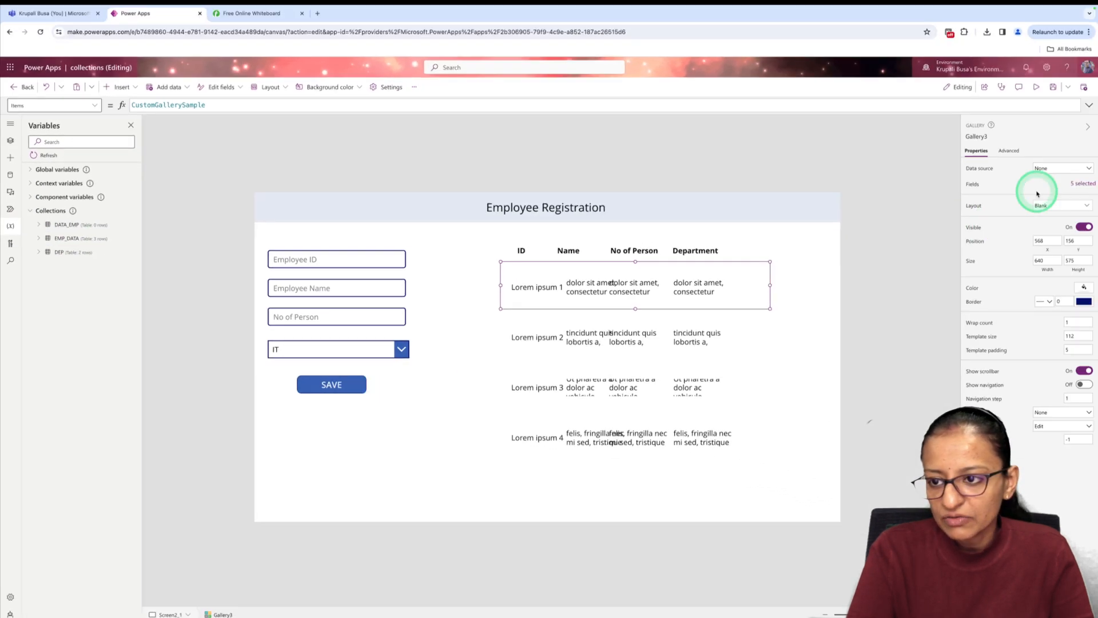
left_click(1070, 167)
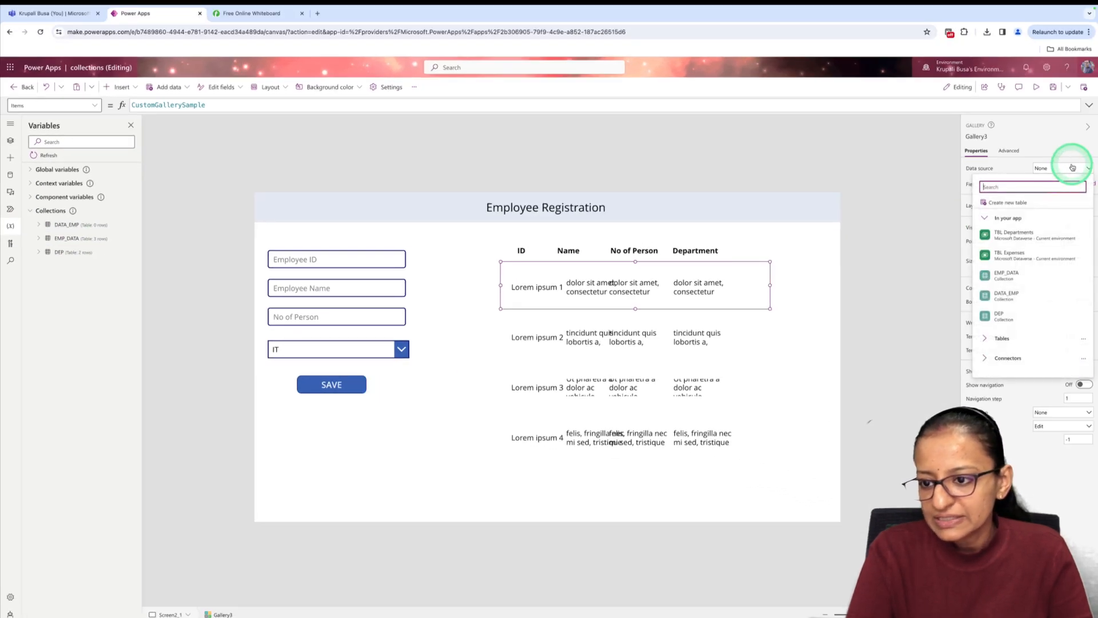
left_click(1044, 294)
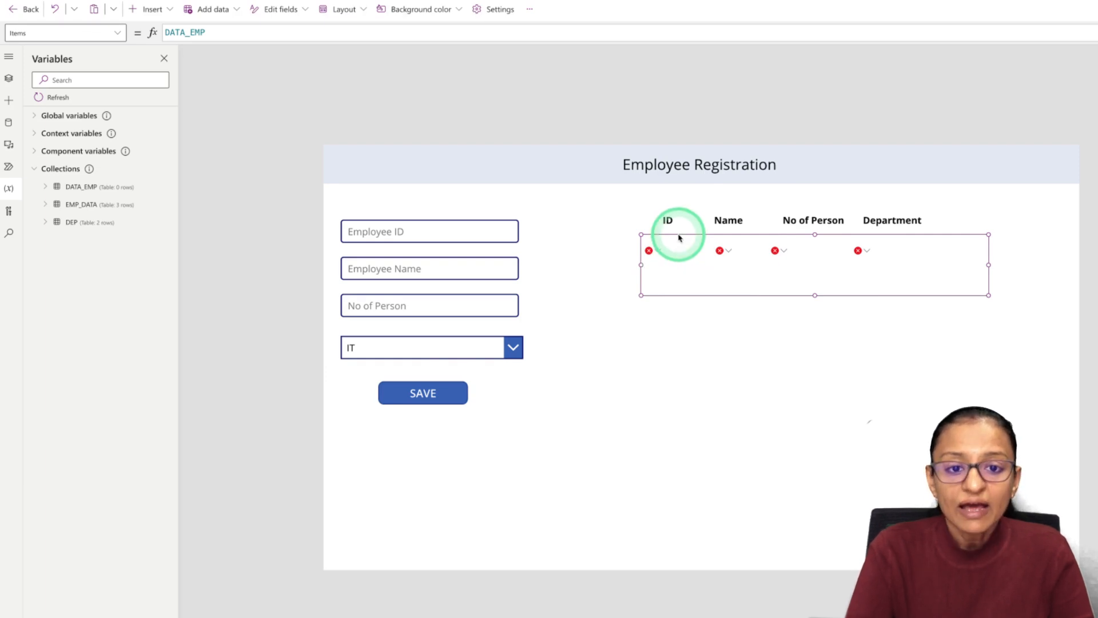
Inspect the ID label's text formula and the SAVE button's OnSelect formula
left_click(674, 266)
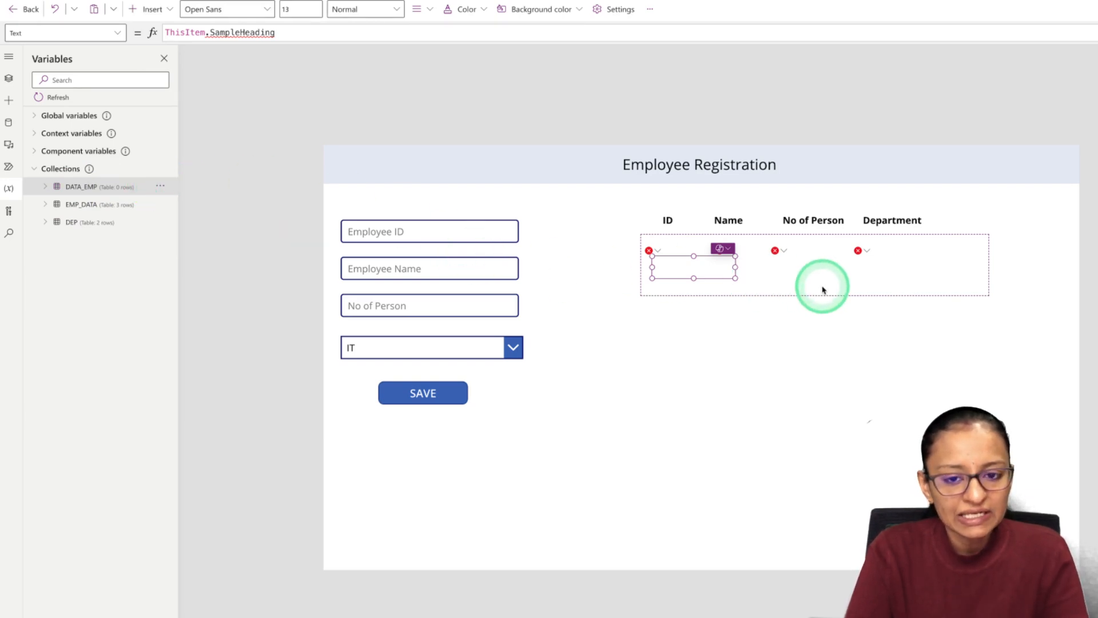
left_click(421, 395)
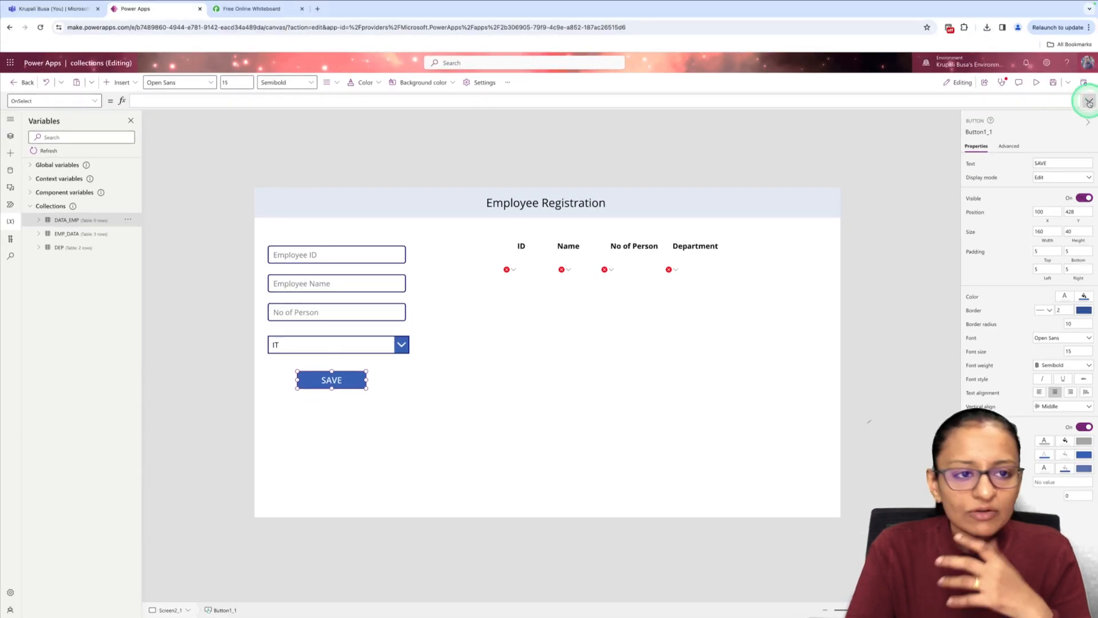
left_click(1090, 102)
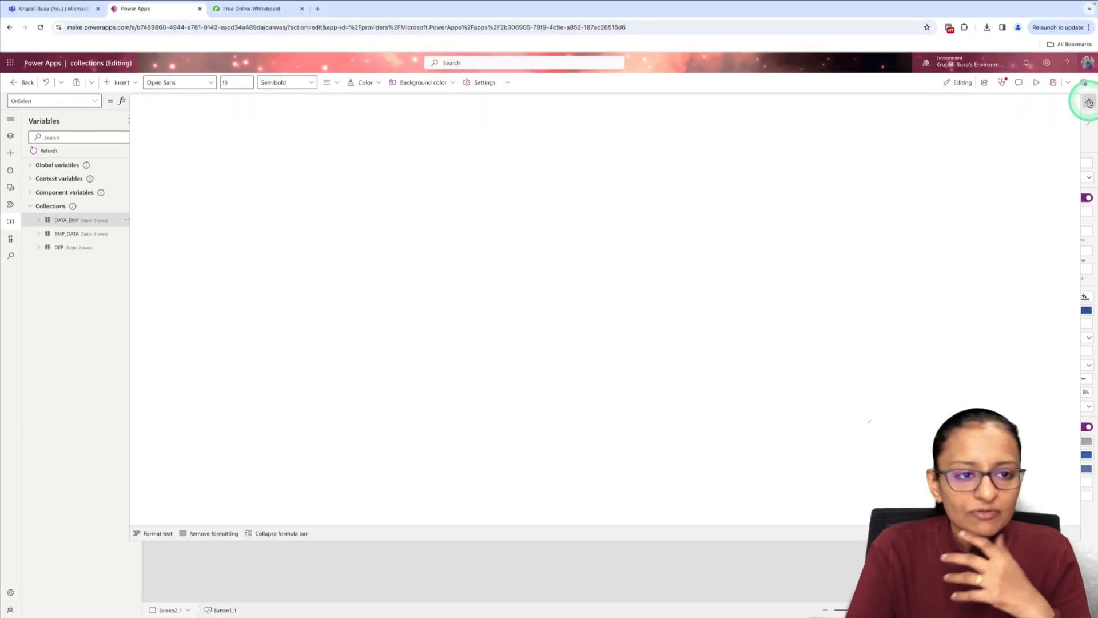
left_click(1089, 100)
left_click(336, 380)
left_click(312, 381)
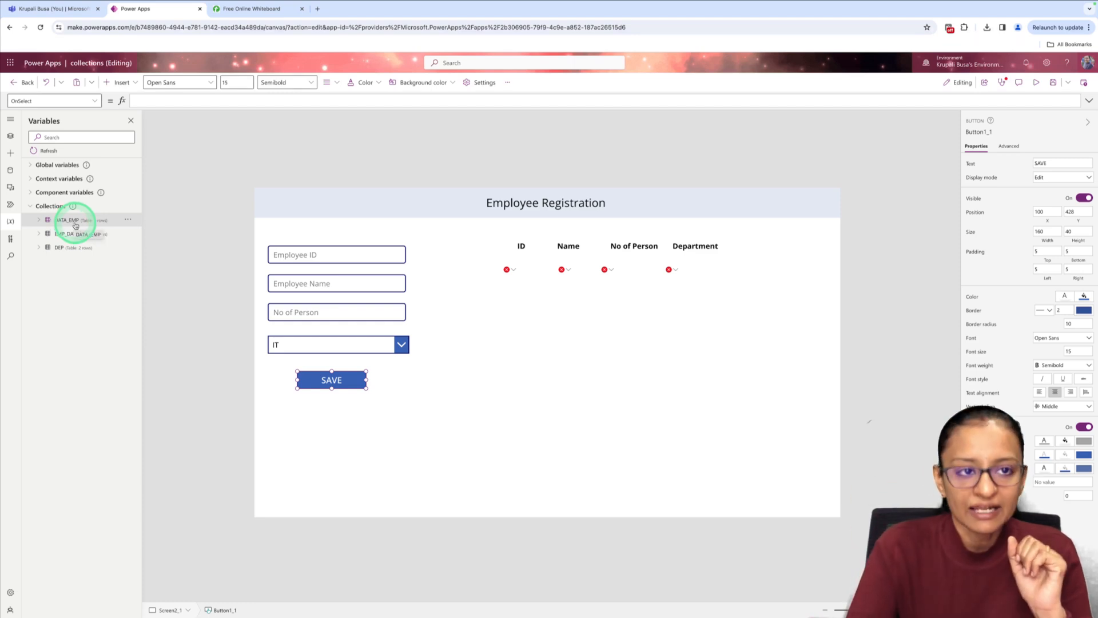
Review the ClearCollect and Collect functions on the online whiteboard and return to Power Apps
left_click(244, 10)
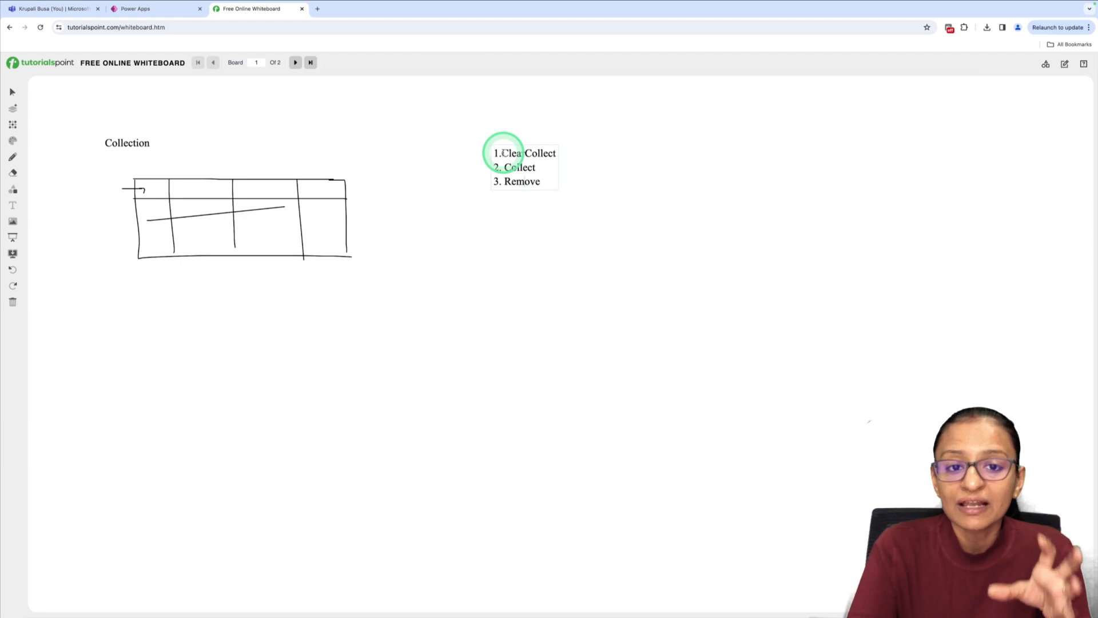
left_click(562, 156)
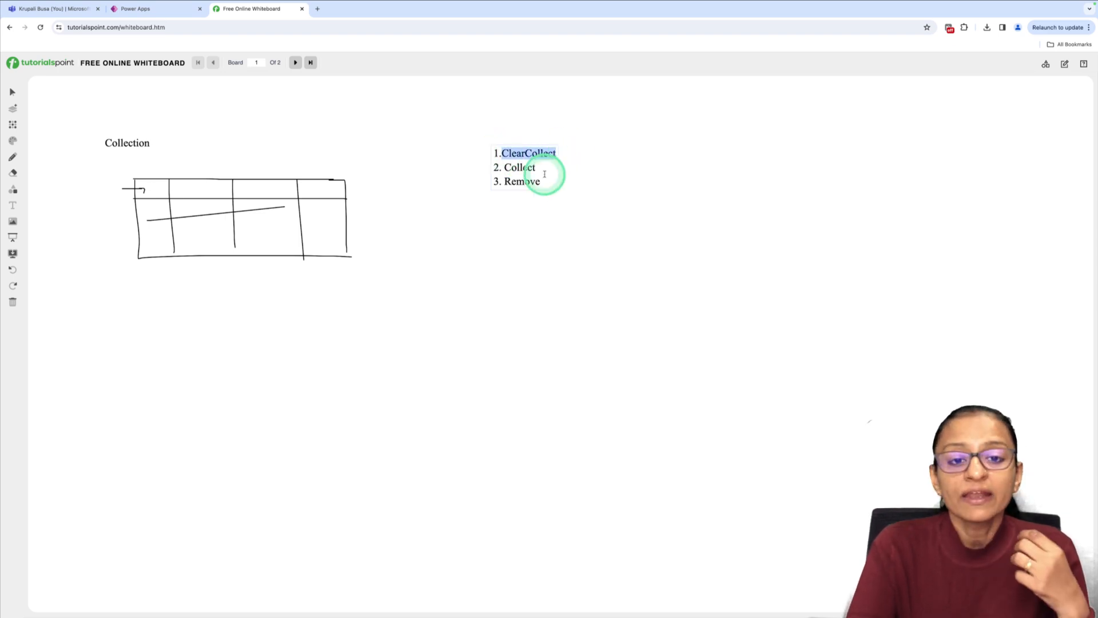
left_click(540, 169)
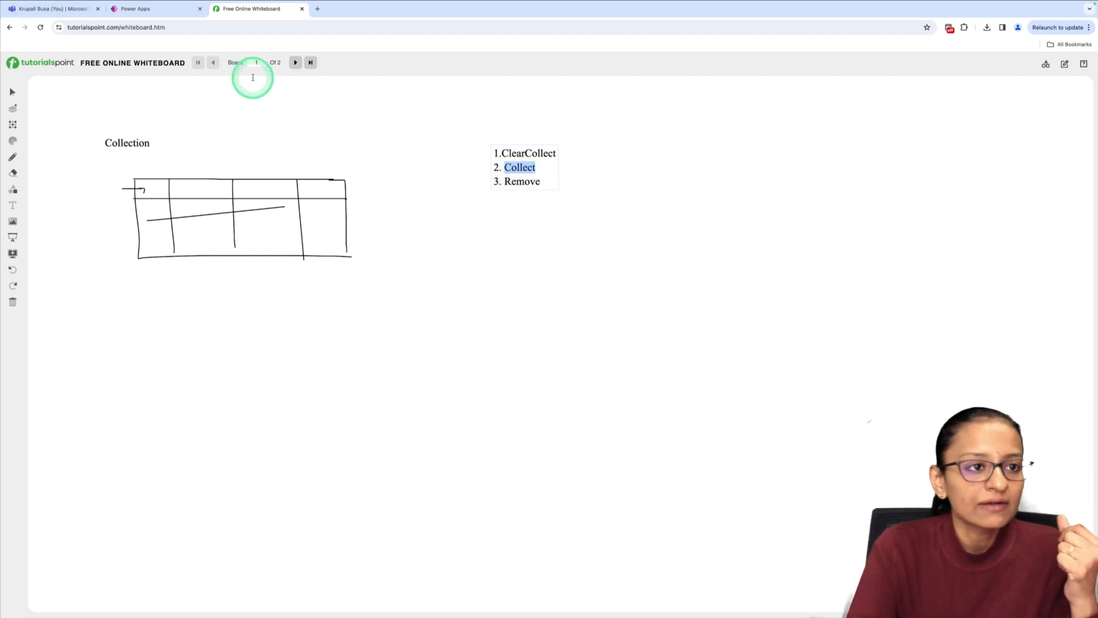
left_click(154, 12)
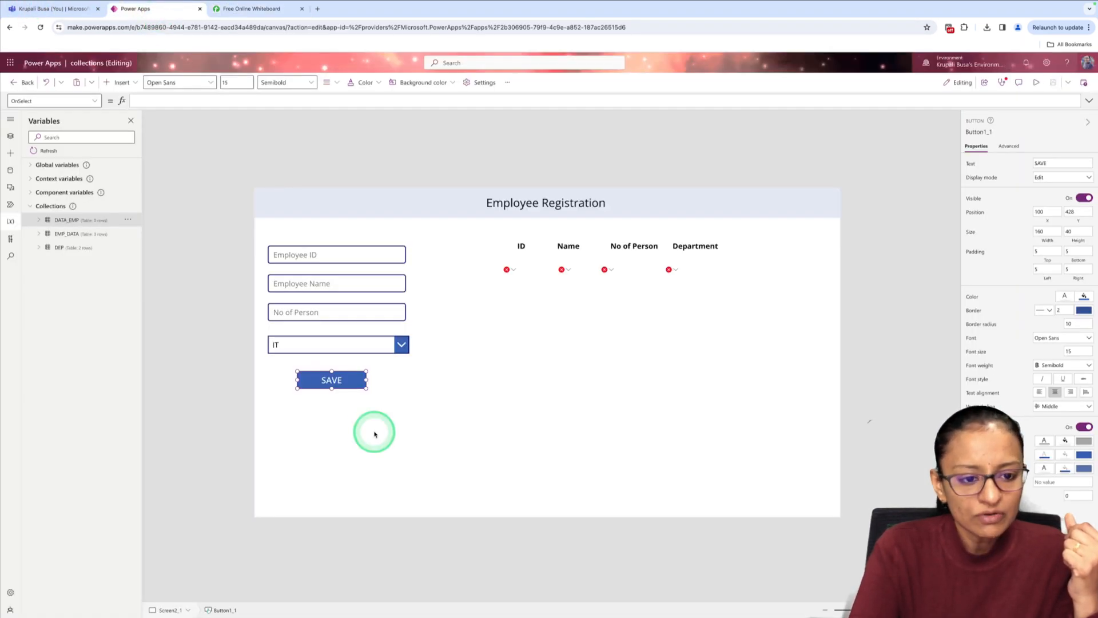
Start the SAVE button's OnSelect formula as Collect(DATA_EMP,{}, with an empty record as the item
left_click(1089, 100)
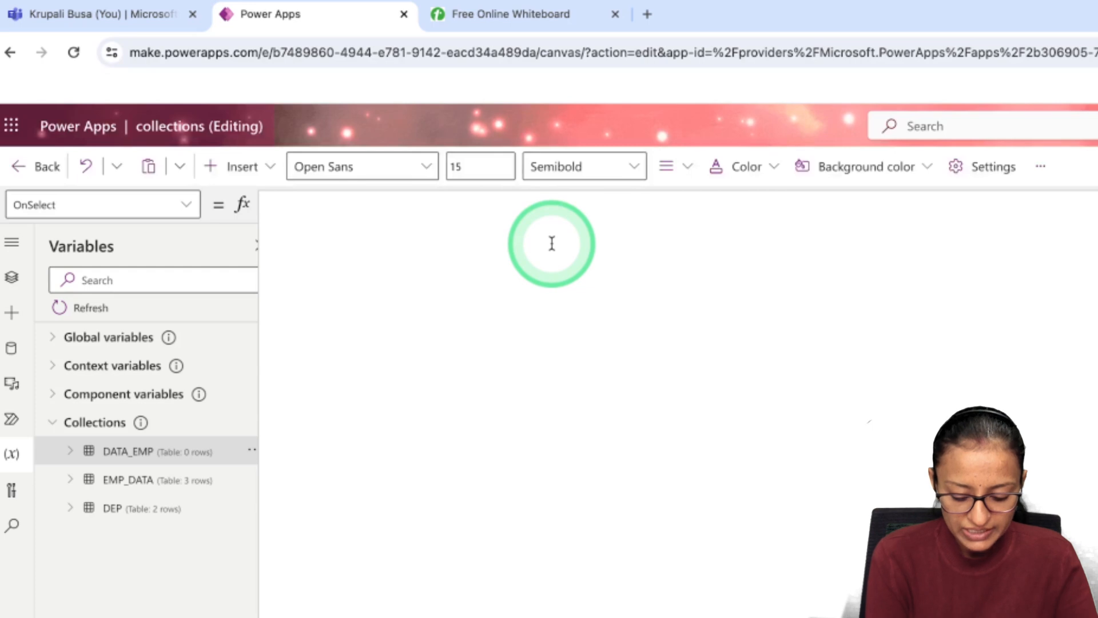
type("col")
key("Tab")
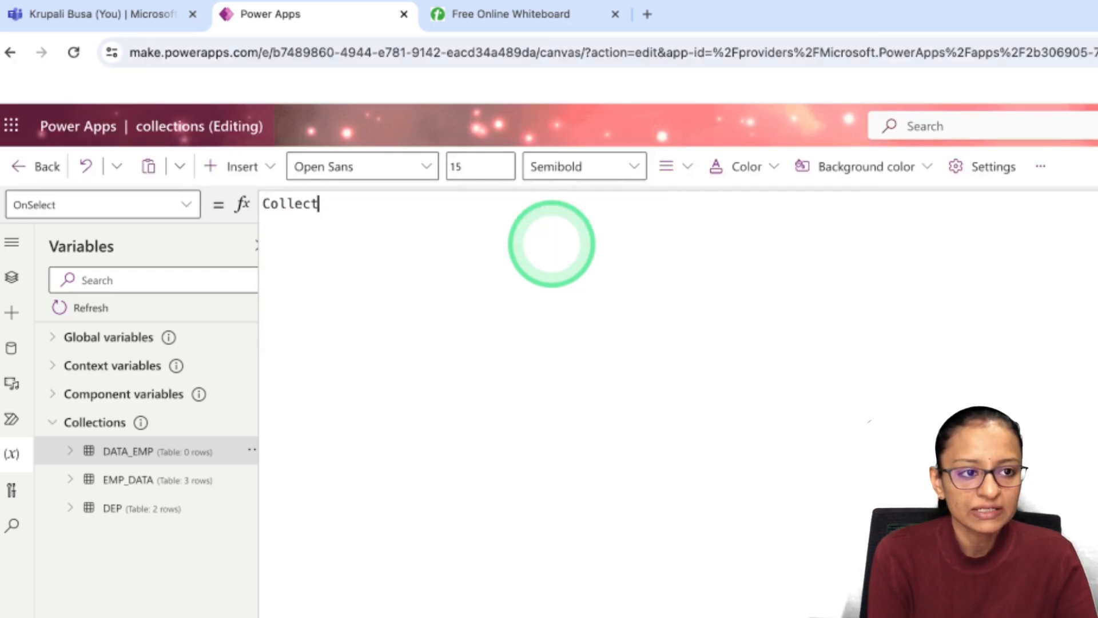
type("(")
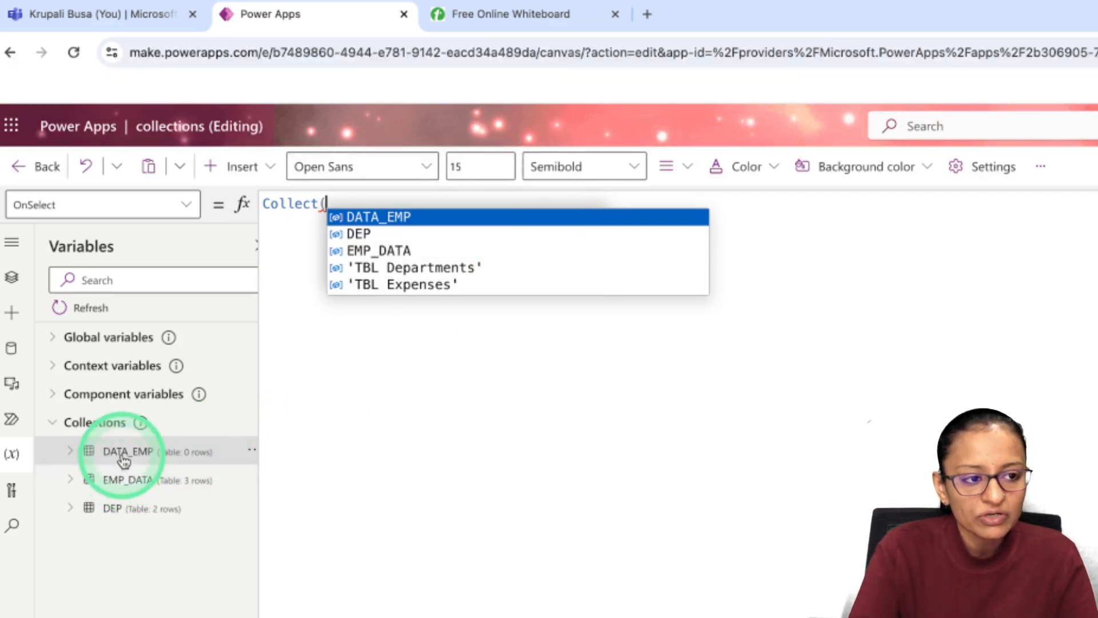
left_click(386, 221)
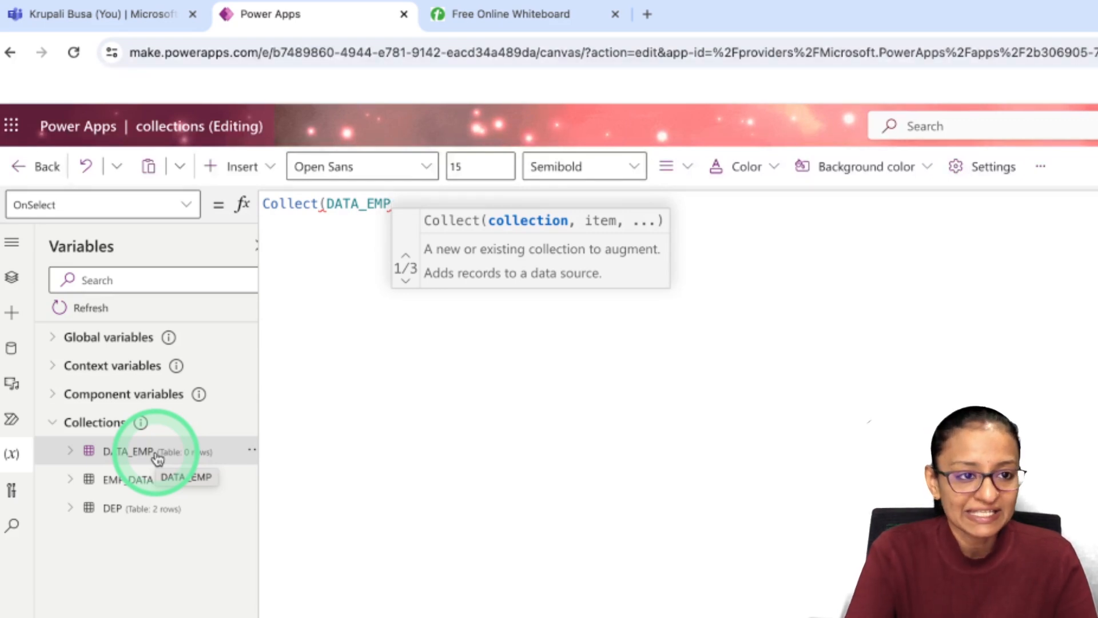
type(",")
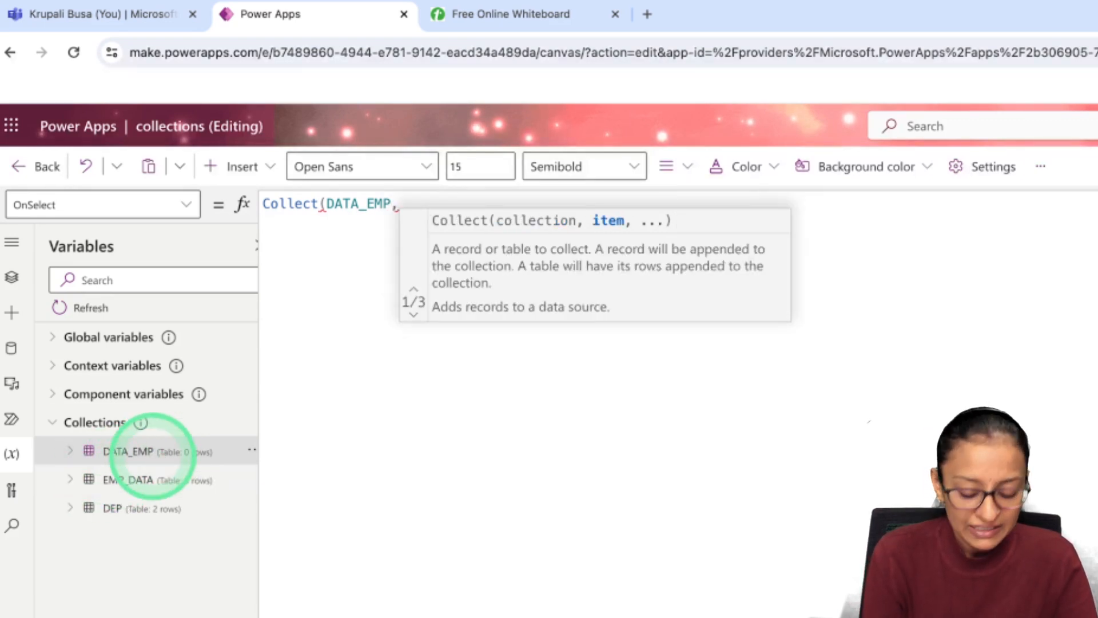
type("{")
Split the Collect formula's parentheses, DATA_EMP argument and record braces onto separate lines, and begin the record with the field ID:
key("Left")
key("Left")
key("Left")
key("Left")
key("Left")
key("Left")
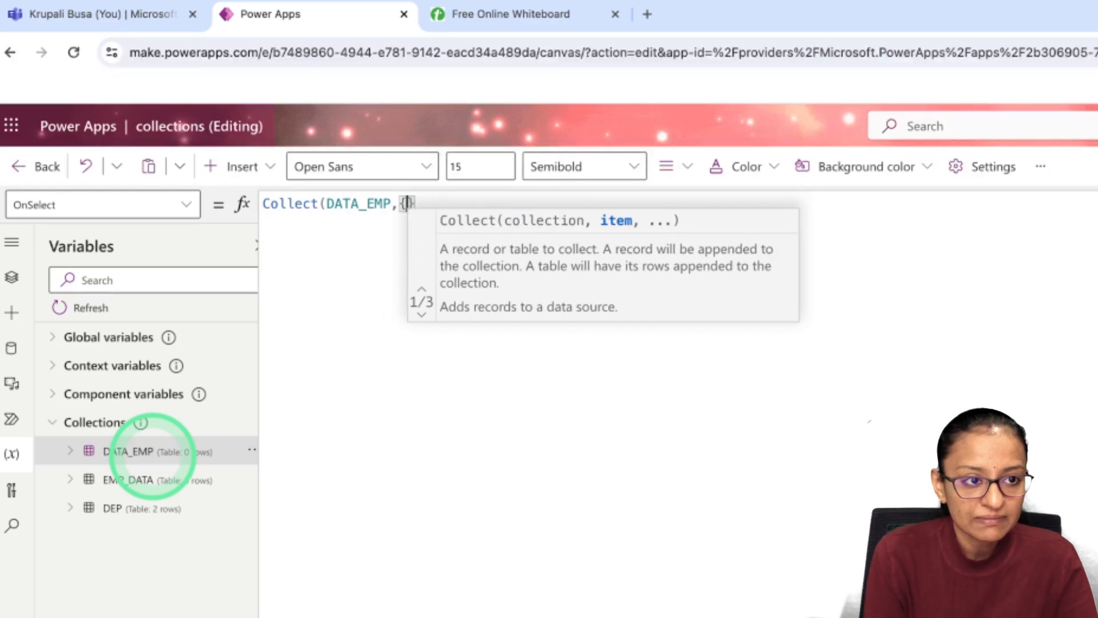
key("Left")
key("Left")
key("Left")
key("Left")
key("Left")
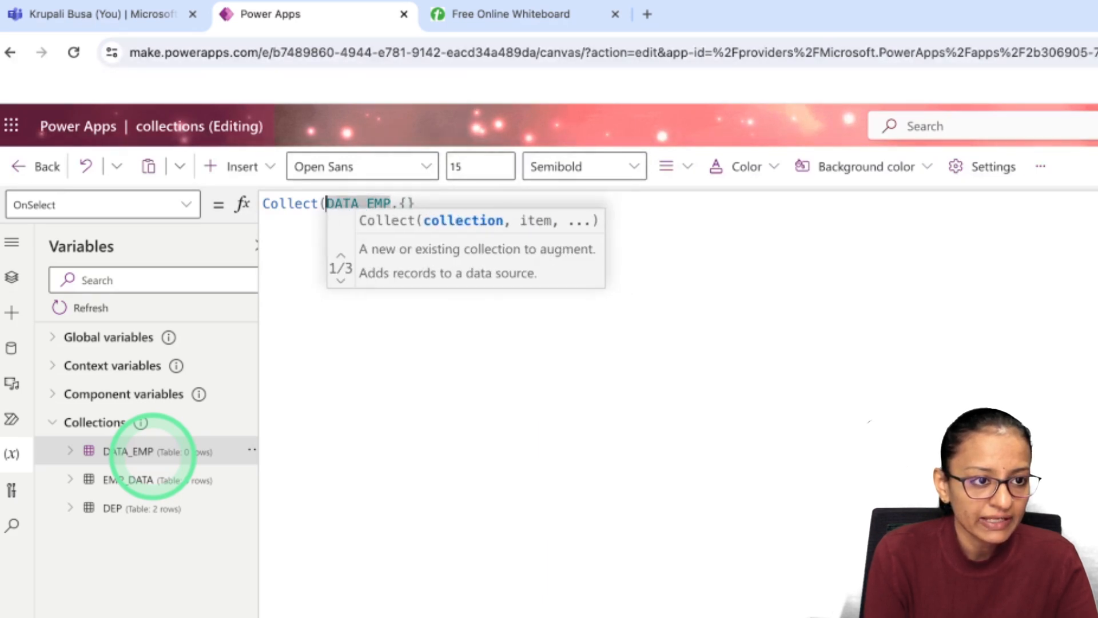
key("shift+Return")
key("Right")
key("shift+Return")
key("Right")
key("End")
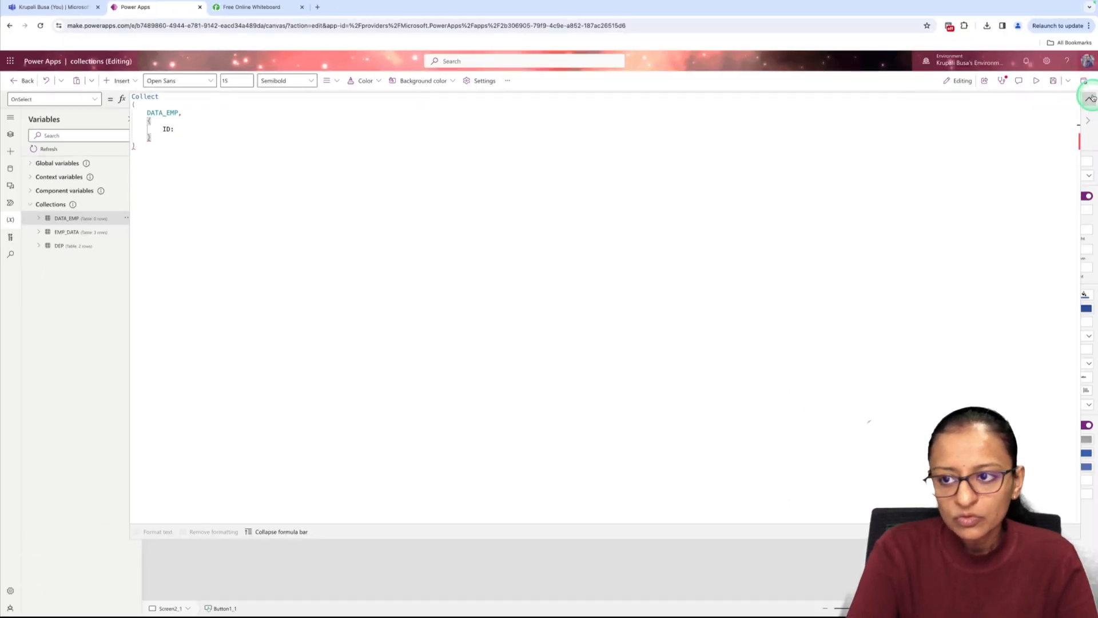
Check the Employee ID input's name and set the SAVE formula's ID field to txt_Id_emp.Text, followed by a comma and new line
left_click(1090, 98)
left_click(307, 250)
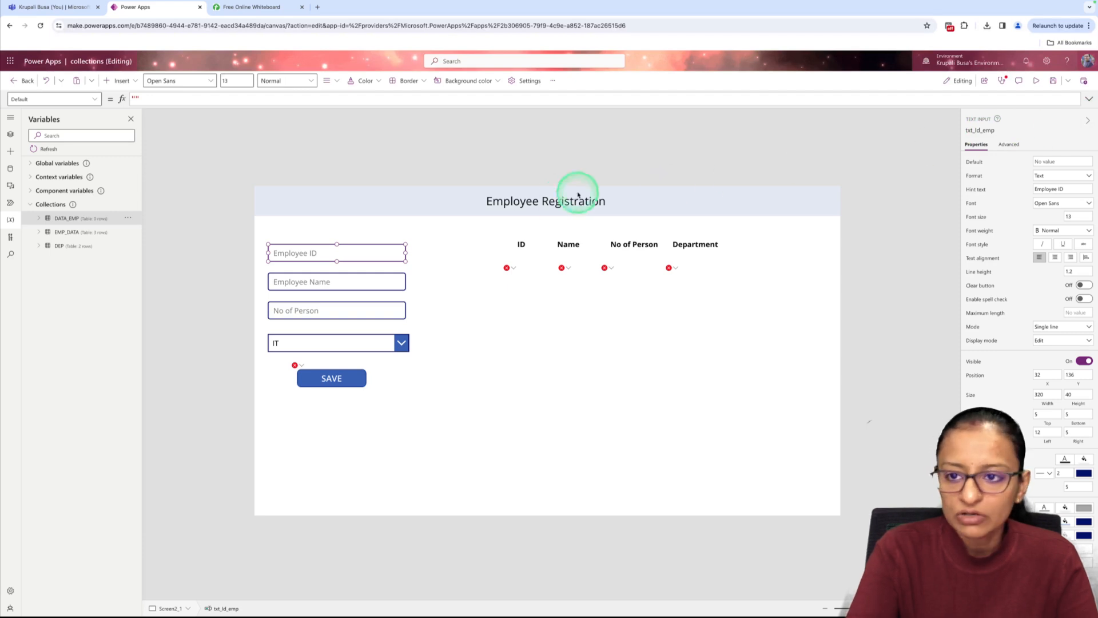
left_click(338, 375)
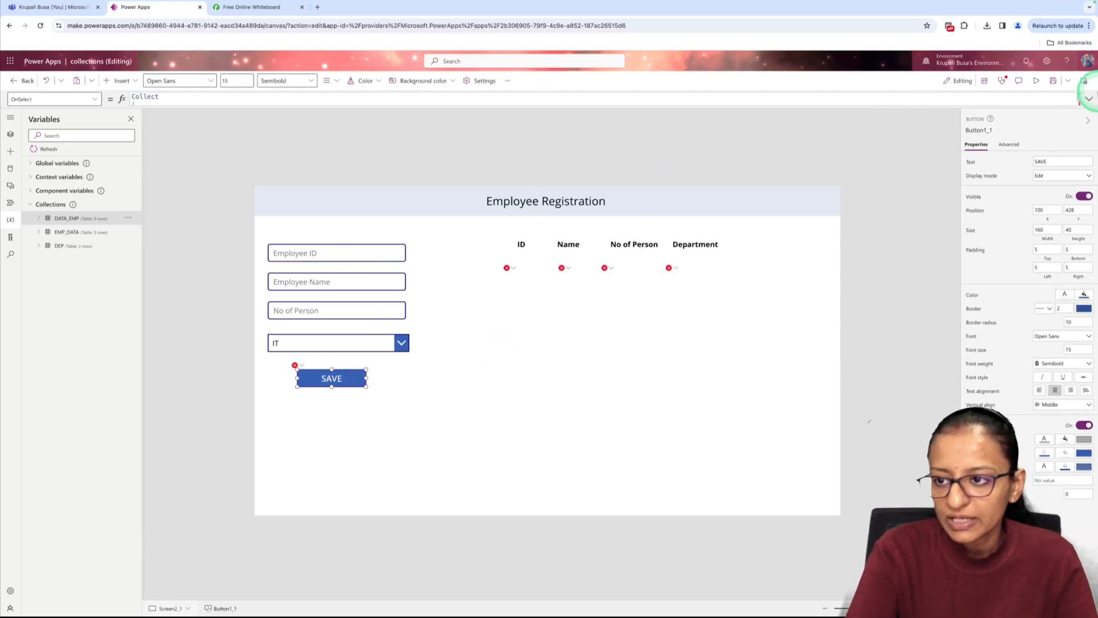
left_click(1090, 100)
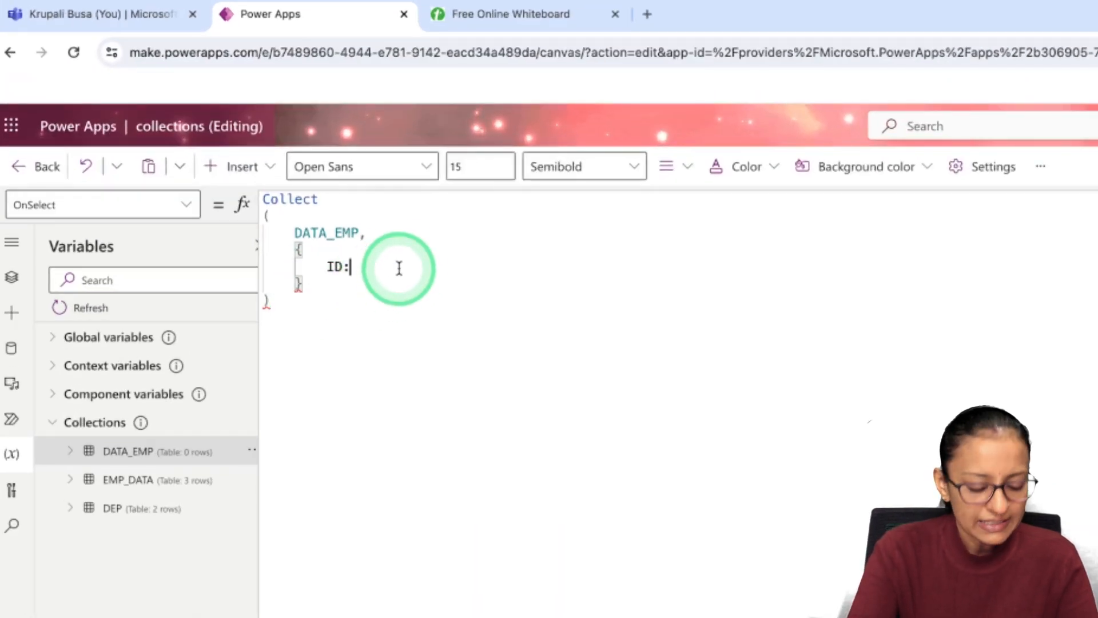
type("txt")
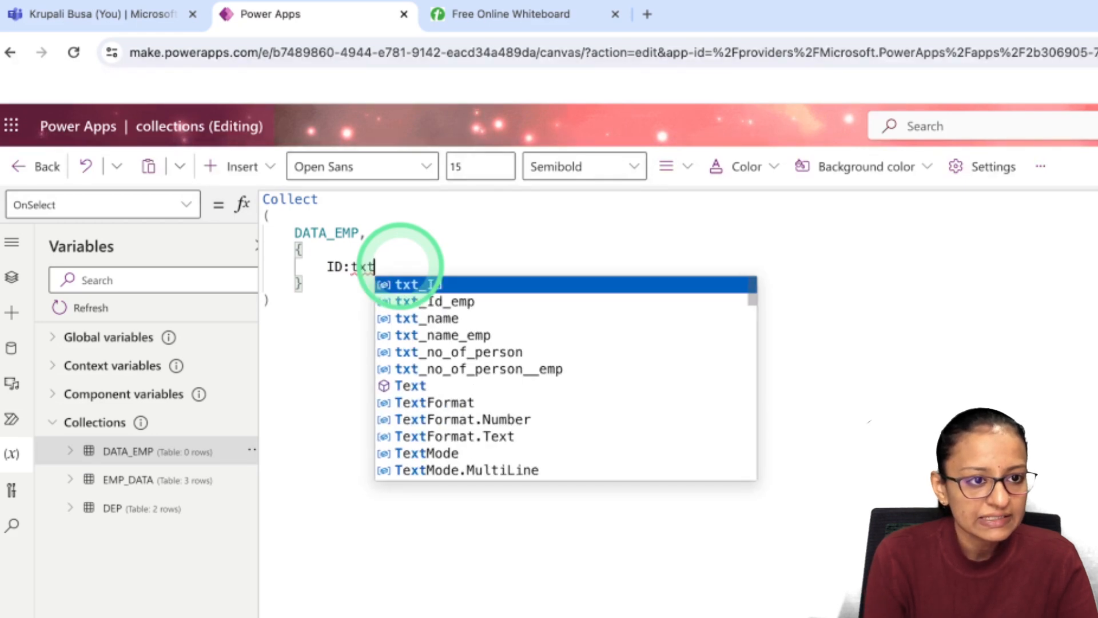
key("Down")
key("Tab")
type(".")
key("Tab")
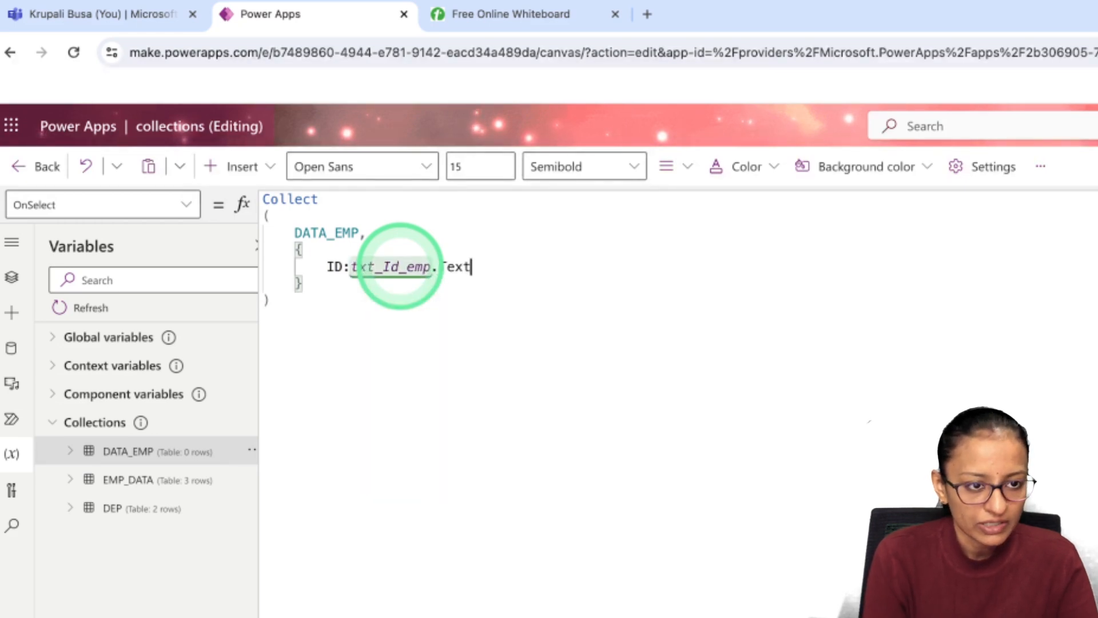
type(",")
key("Return")
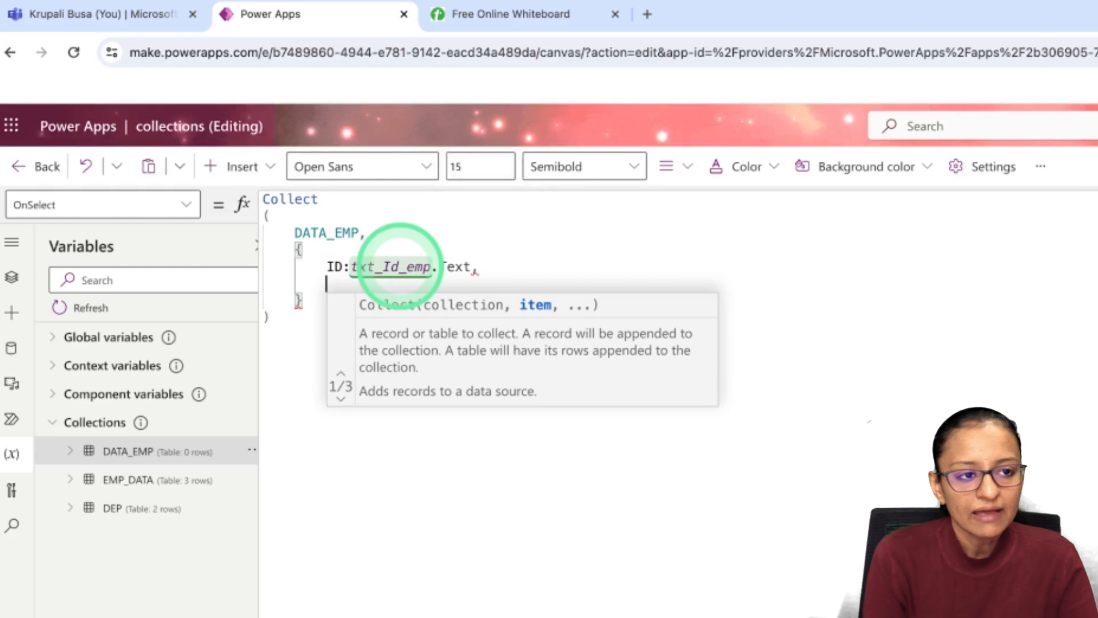
Add the field NAME:txt_name_emp.Text to the Collect record, ending with a comma and a new line
type("M")
key("BackSpace")
key("BackSpace")
type("AM")
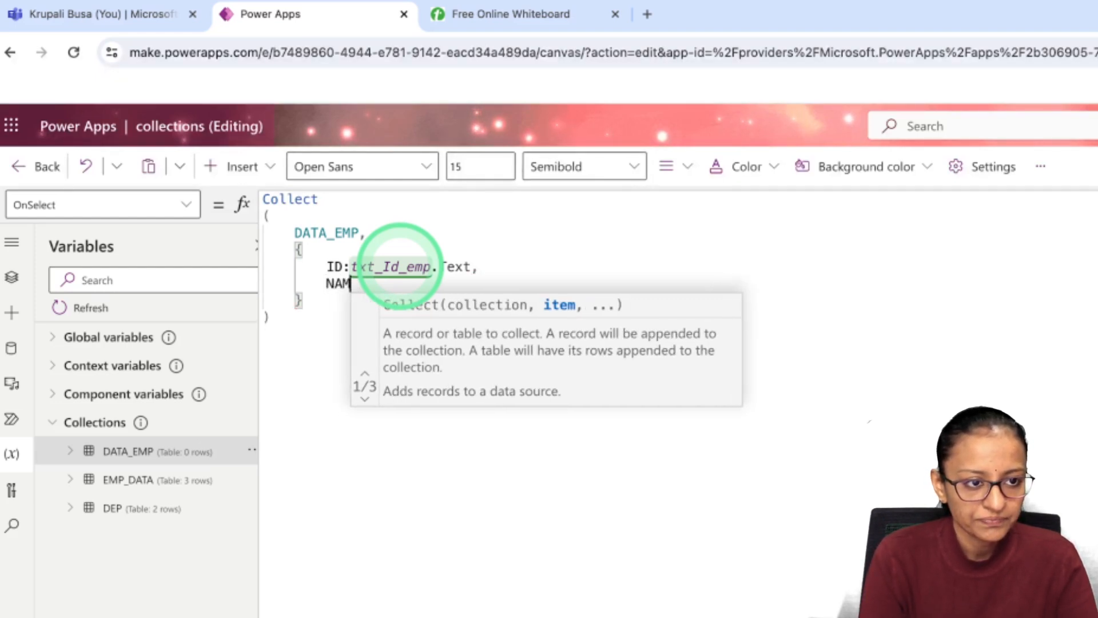
type("E:txt")
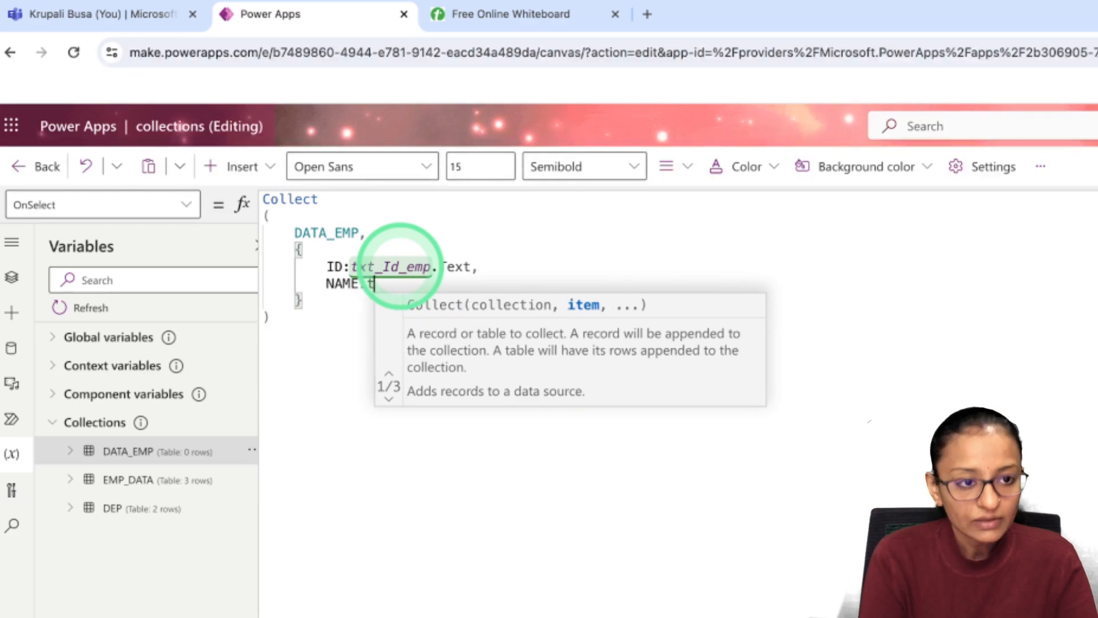
key("Down")
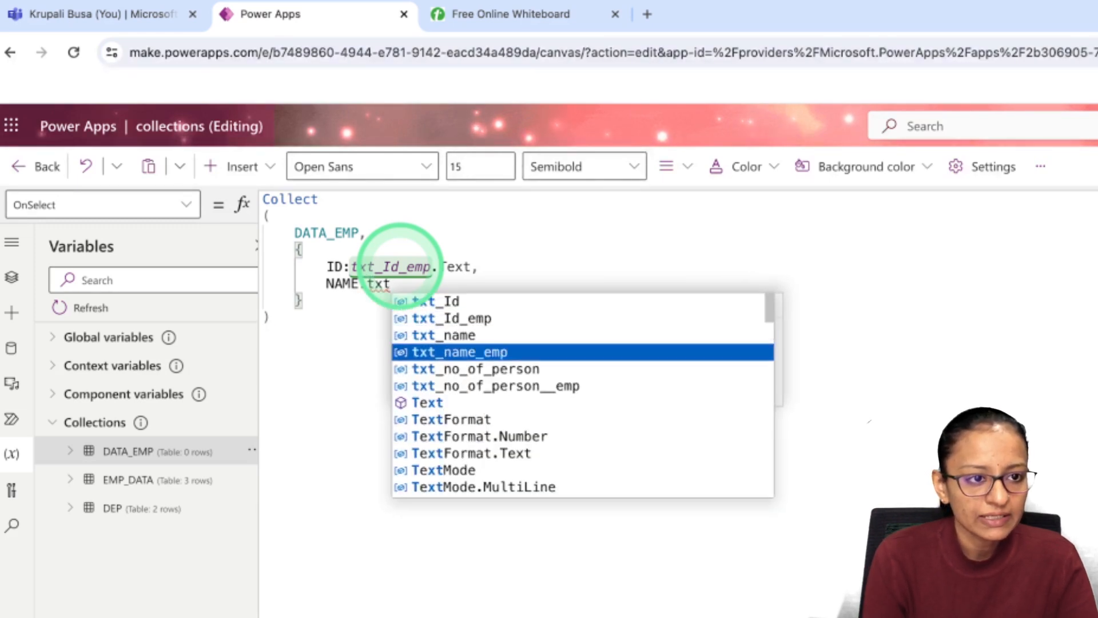
key("Tab")
type(".")
key("Tab")
type(",")
key("Return")
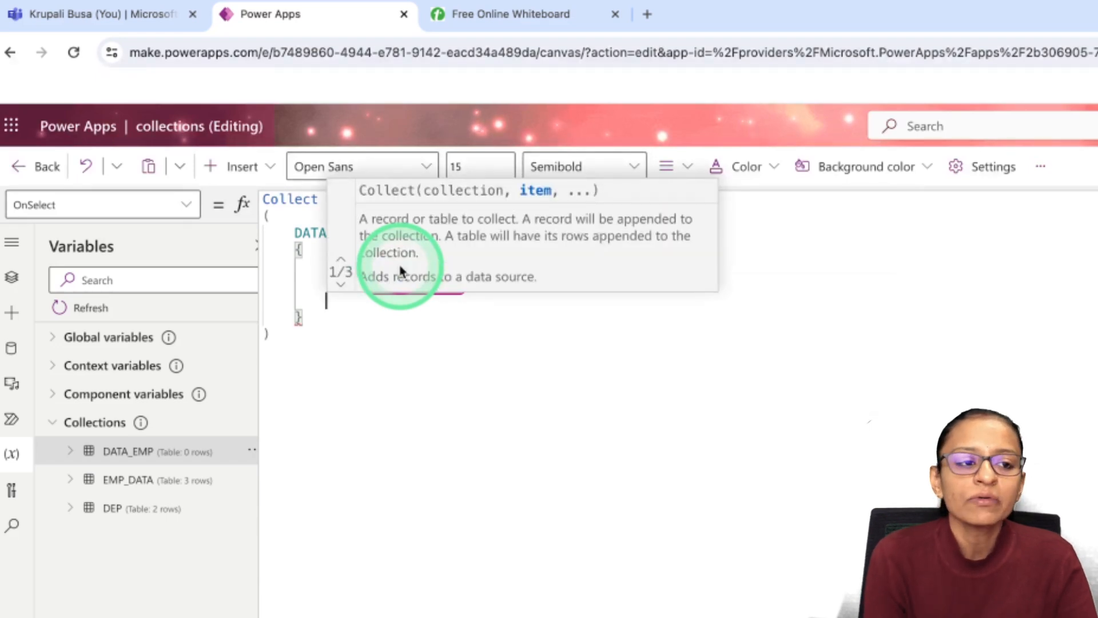
Add the field NO_OF_Person to the record and start its value with the Value( function
type("NO")
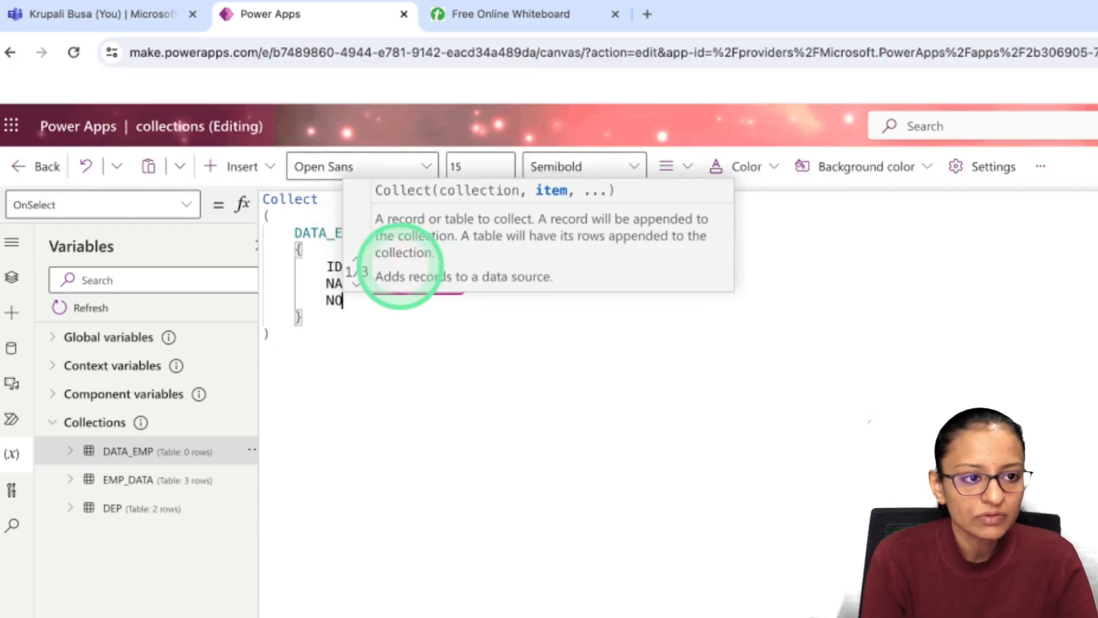
type("_OF")
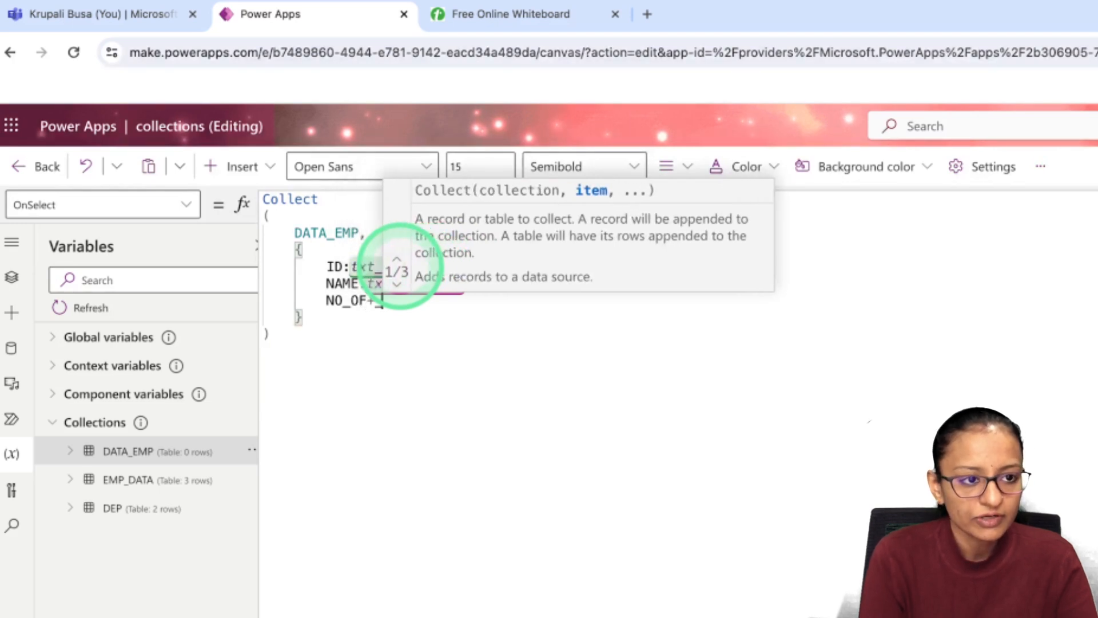
type("_Pe")
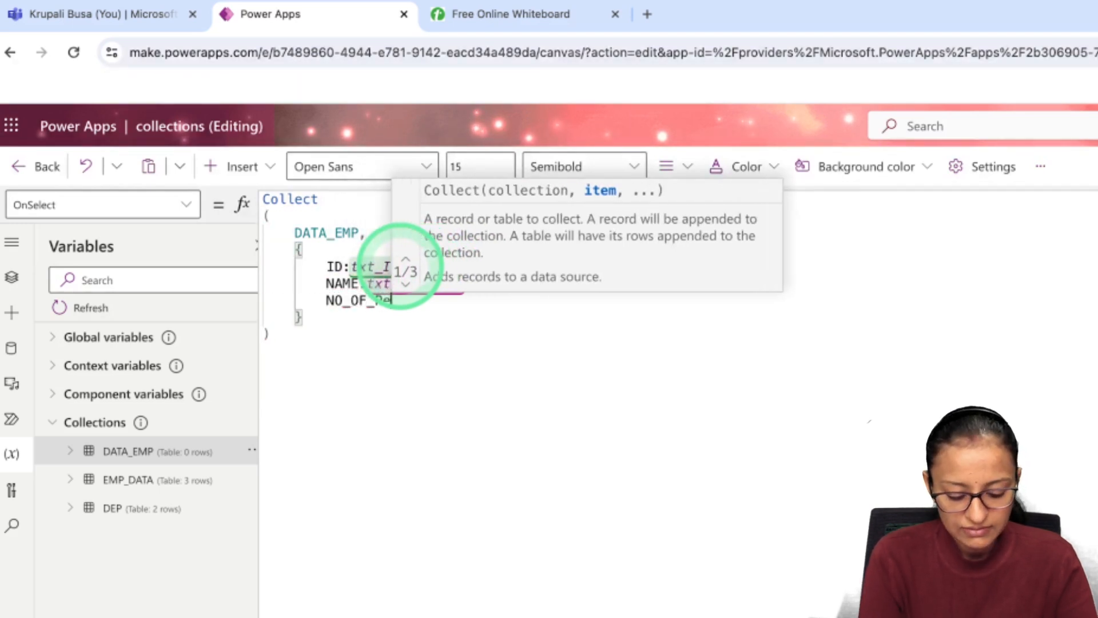
type("rson :tx")
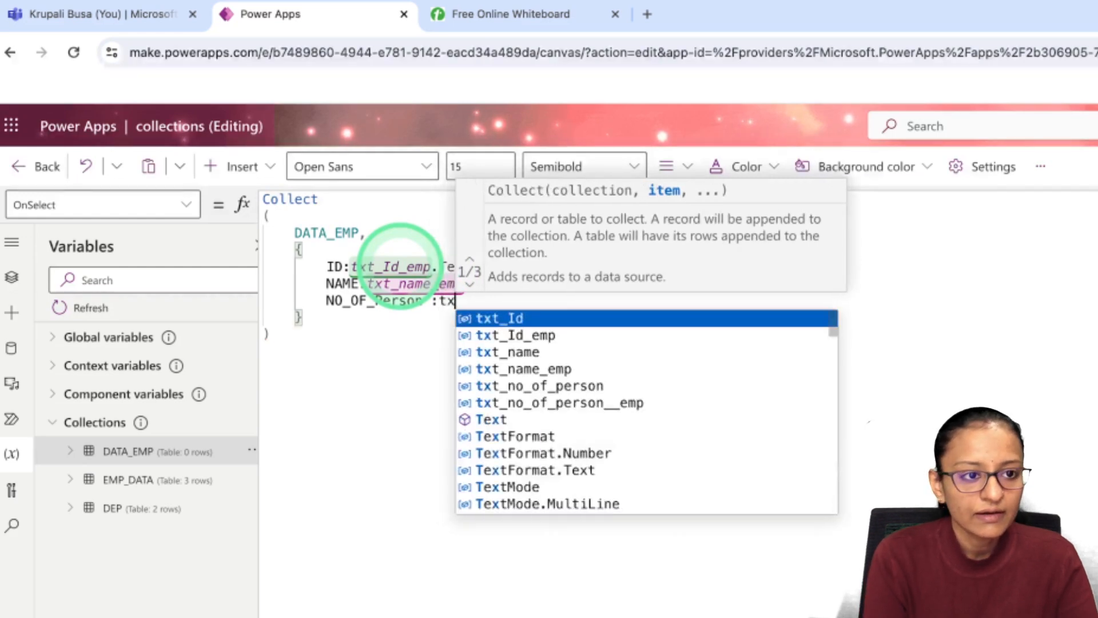
key("Escape")
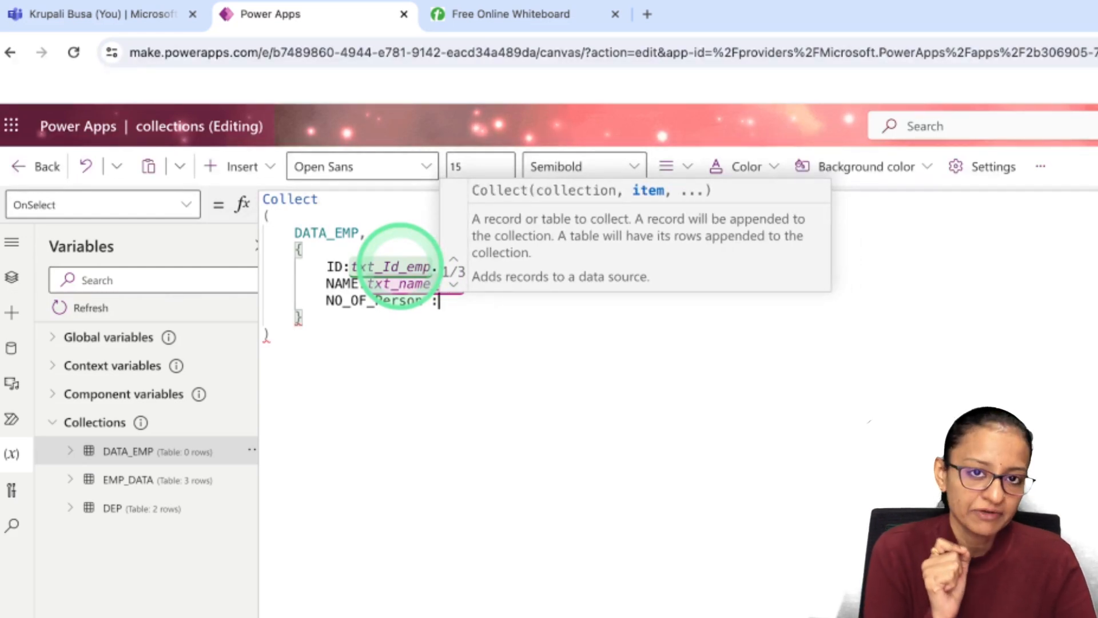
type("val")
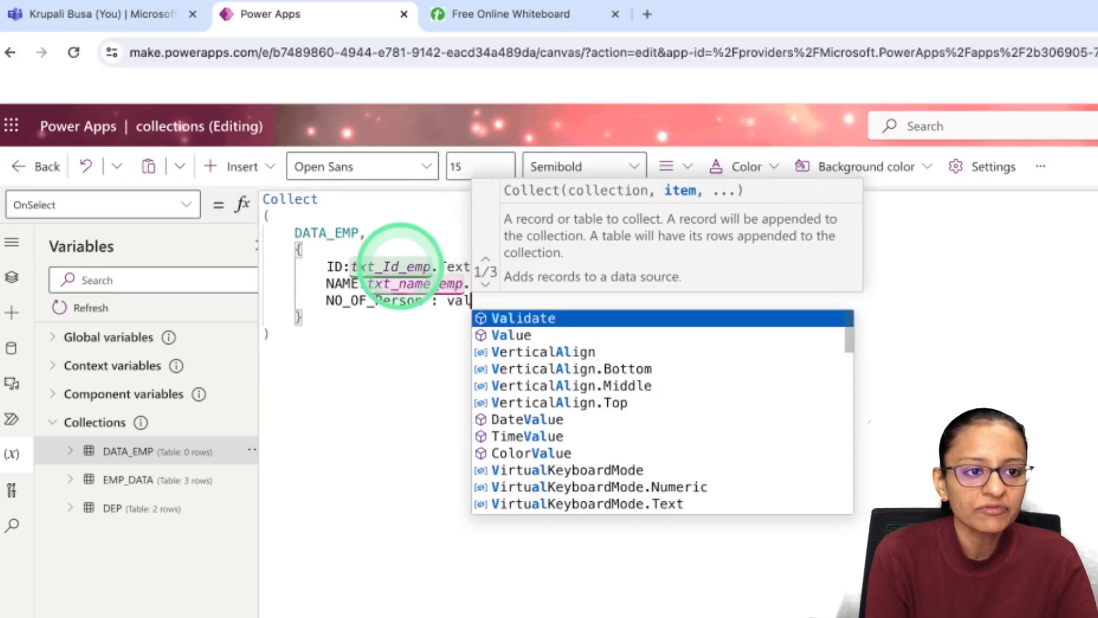
key("Down")
key("Tab")
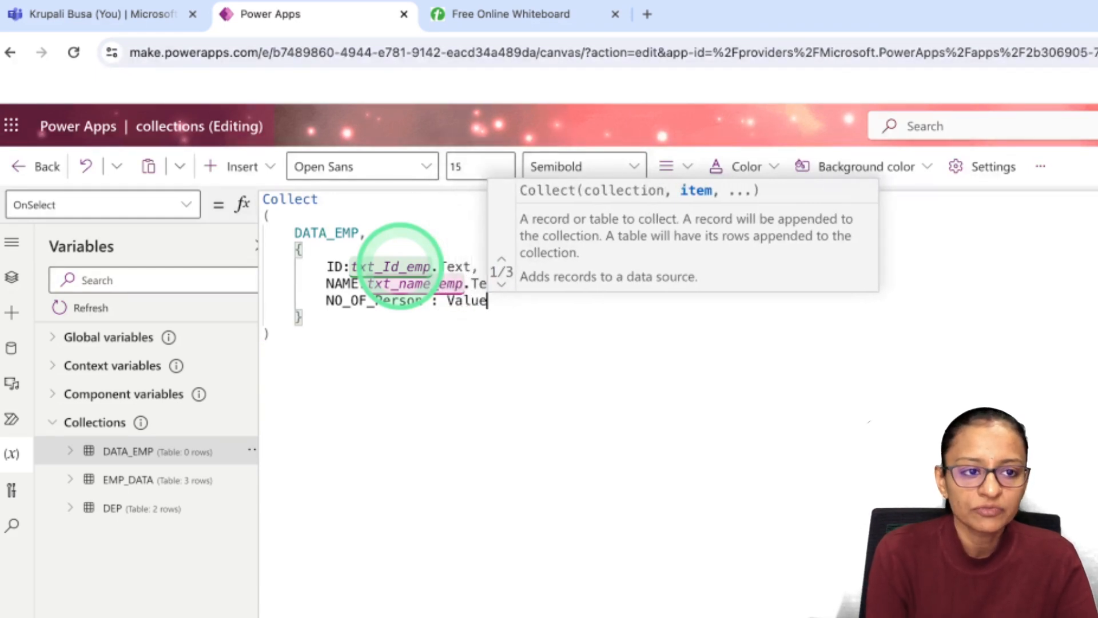
type("(")
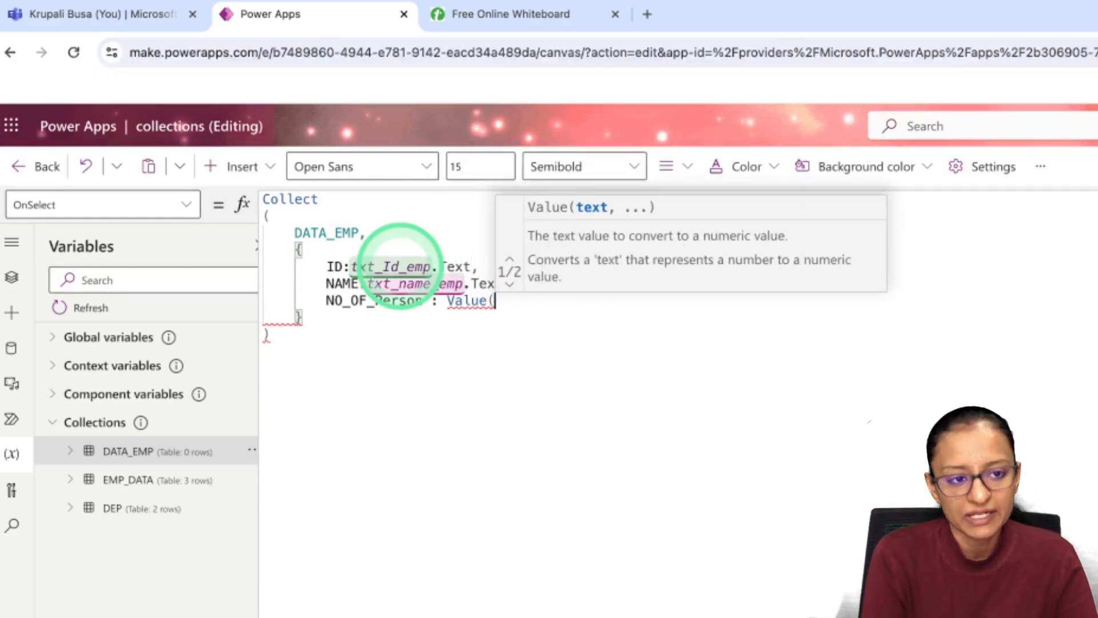
Pass txt_no_of_person__emp.Text to the Value function and close its parenthesis
type("txt")
key("Down")
key("Down")
key("Down")
key("Down")
key("Down")
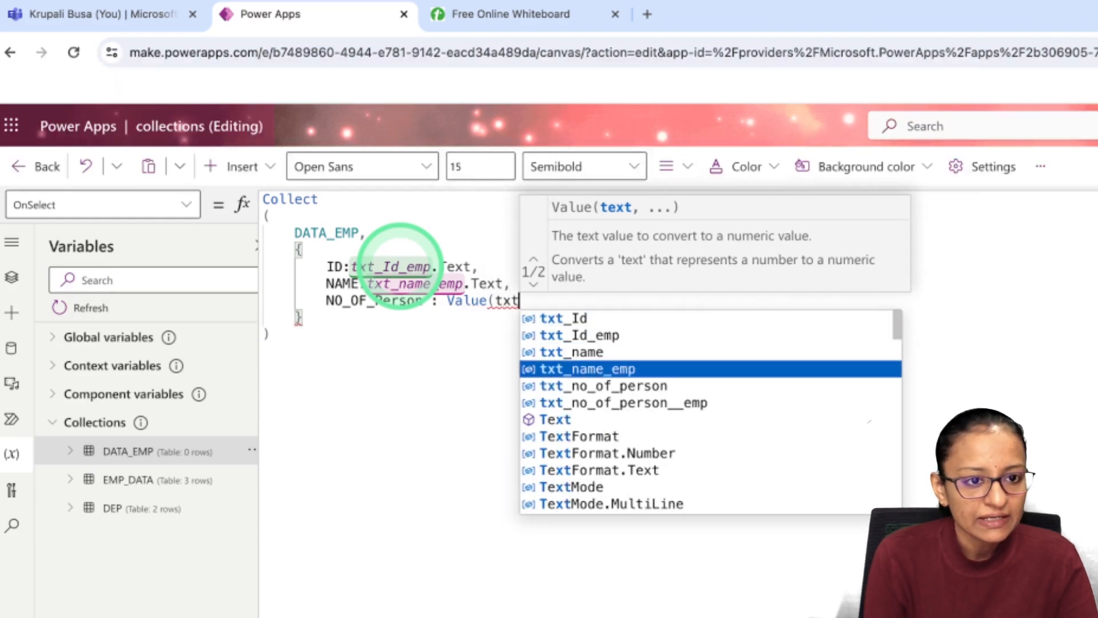
key("Tab")
type(".")
key("Tab")
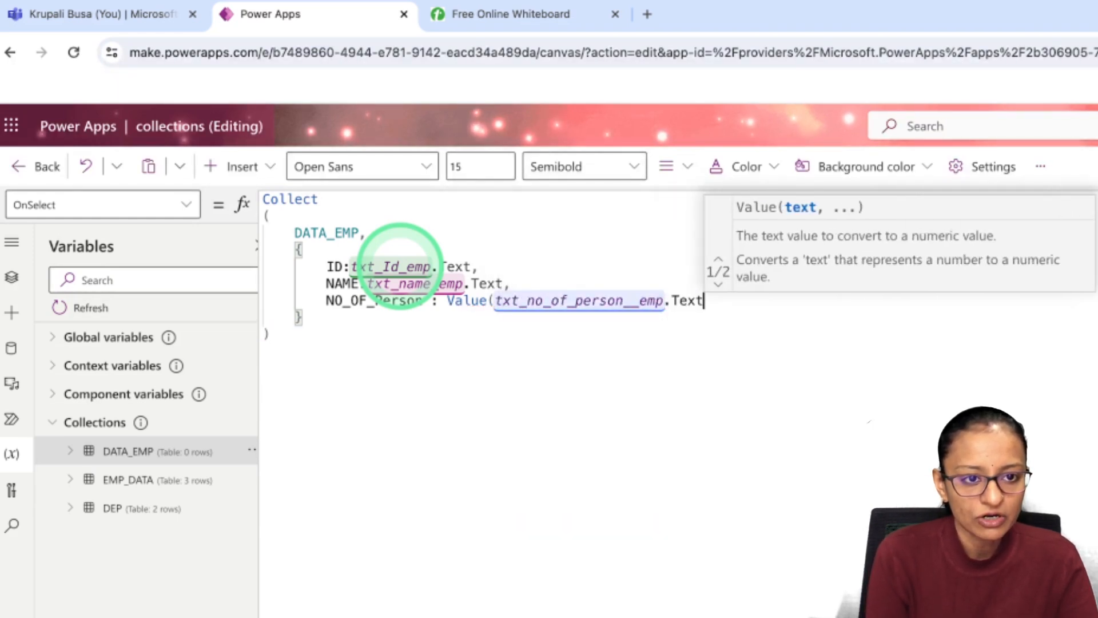
type(")")
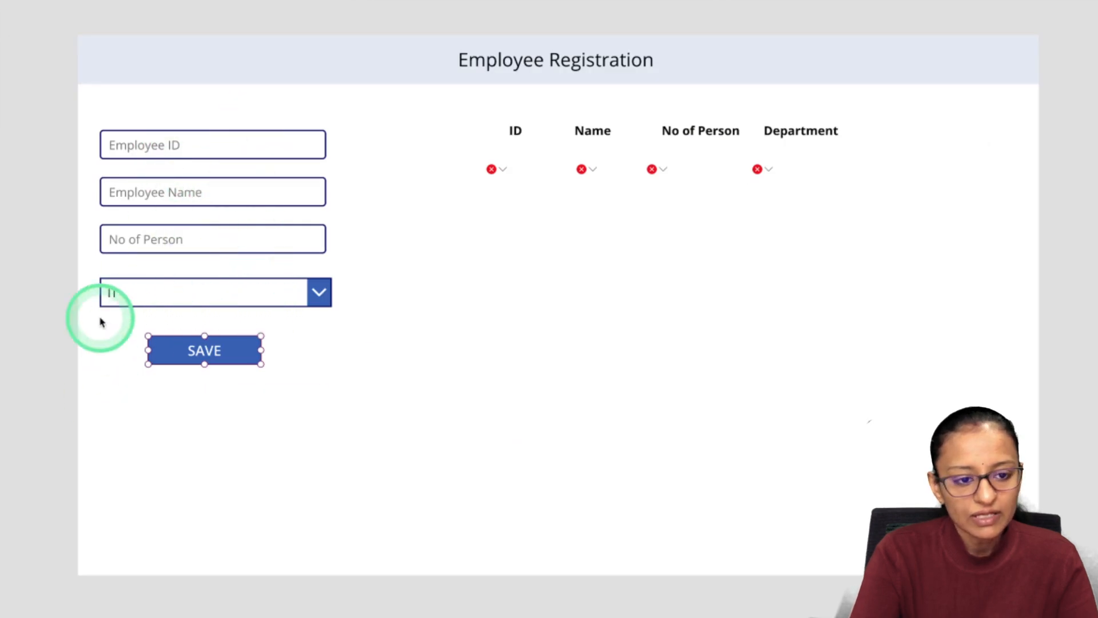
End the NO_OF_Person line with a comma and begin a new field DEPARTMENR: on the following line
left_click(204, 351)
key("Escape")
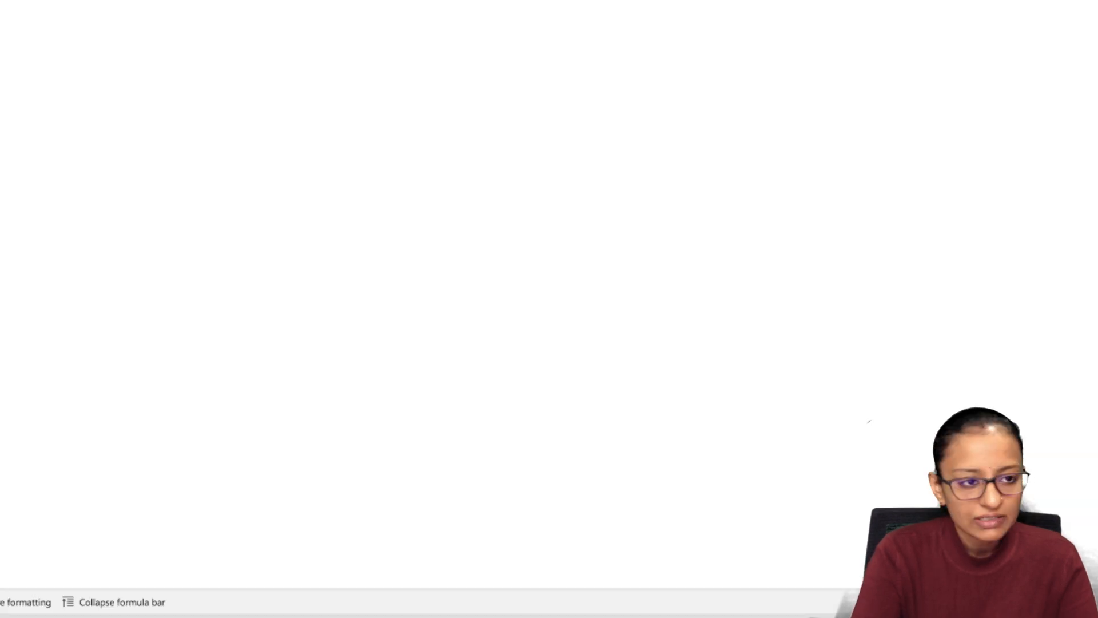
left_click(459, 368)
left_click(731, 300)
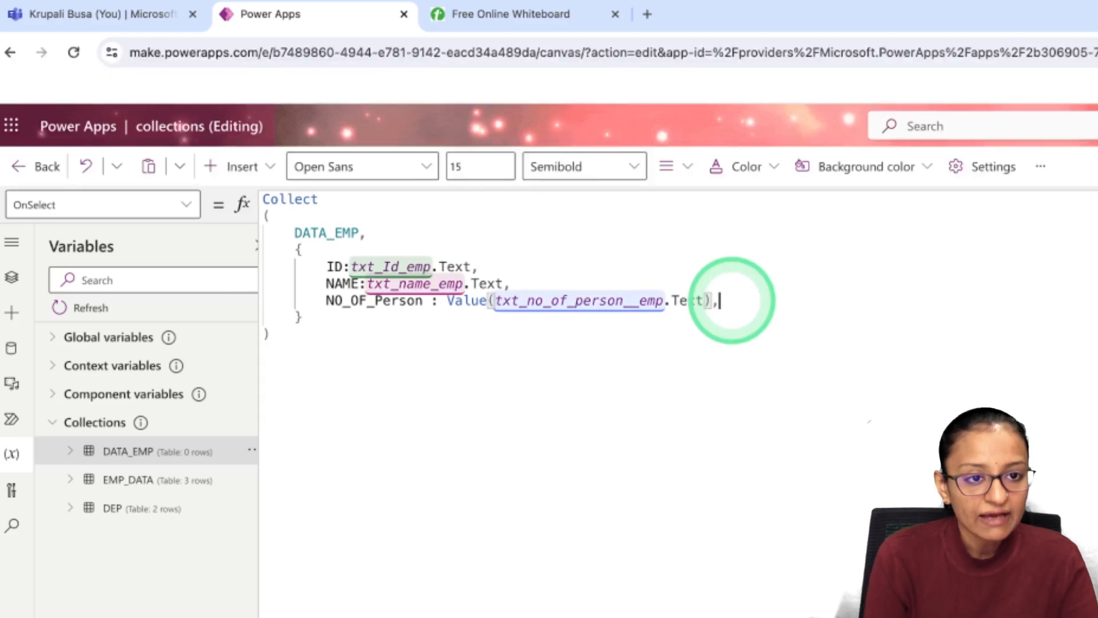
type(",")
key("shift+Return")
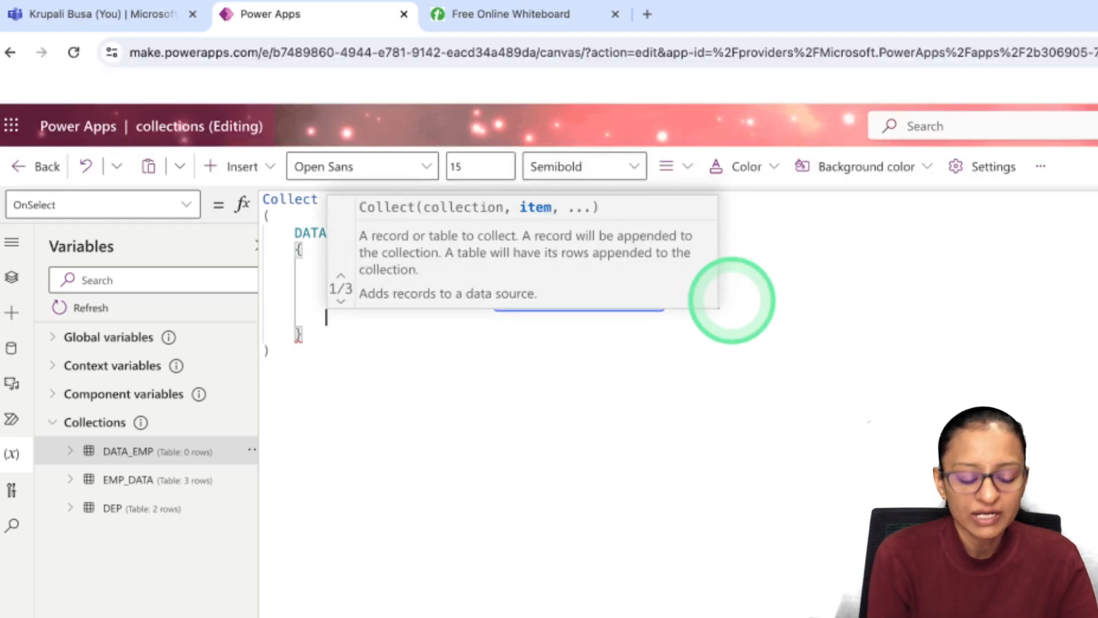
type("DEPARTM")
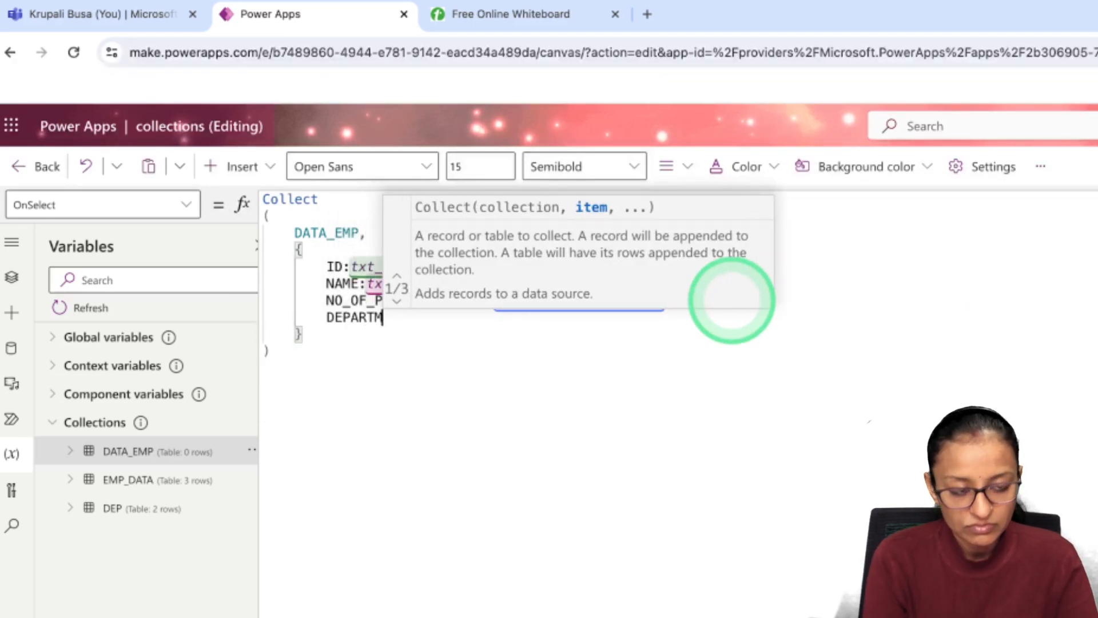
type("ENR:")
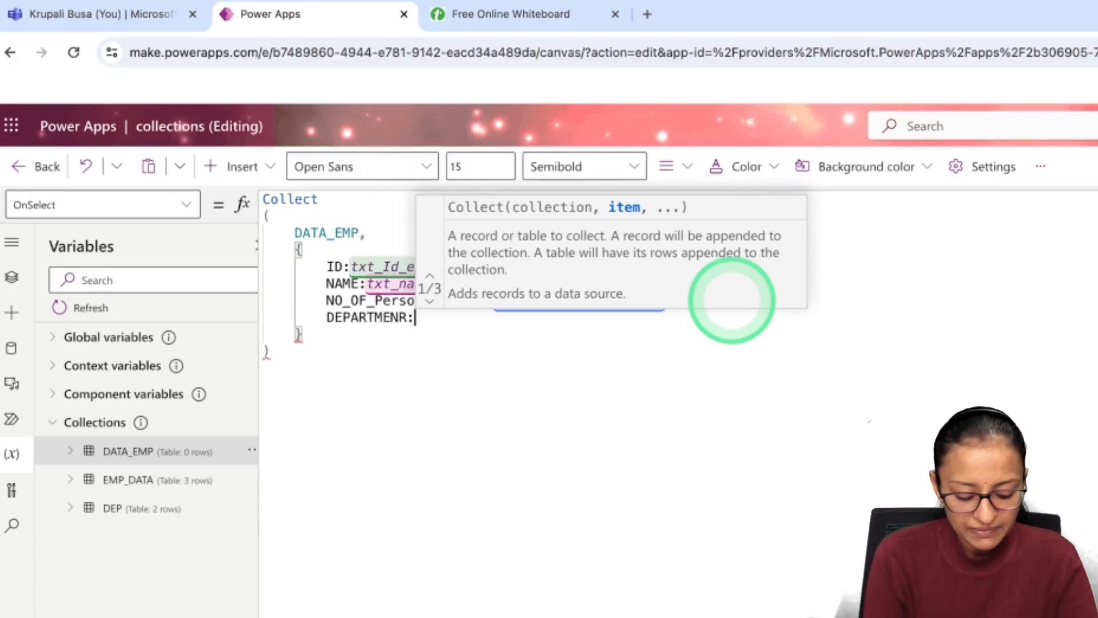
Set the DEPARTMENR field's value to drp_department_emp.SelectedText.Value
type("dro")
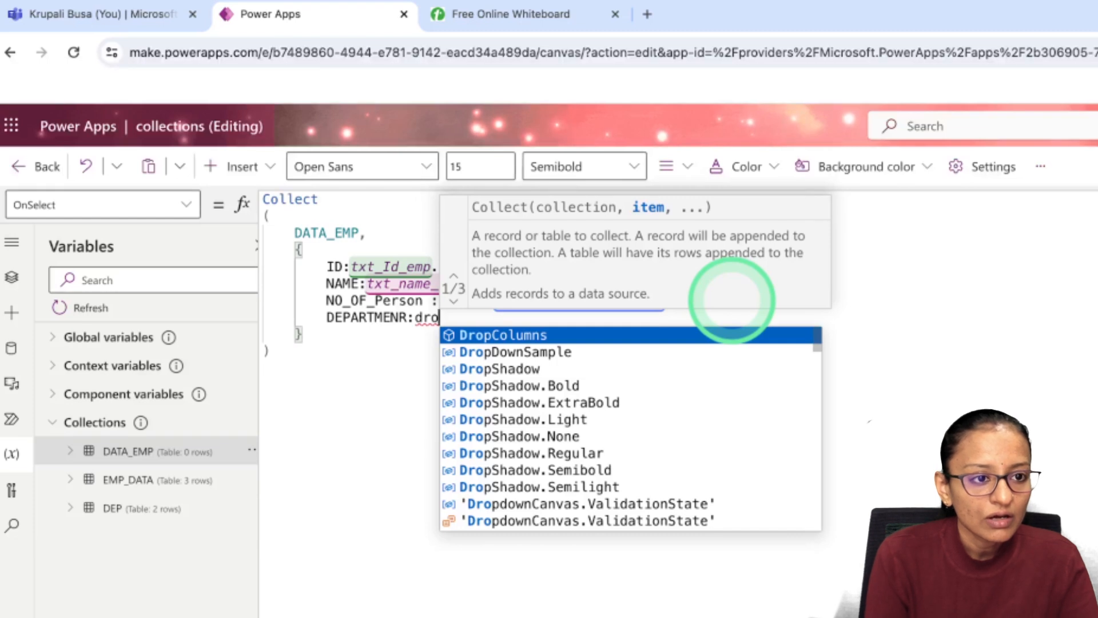
key("BackSpace")
type("p")
key("Down")
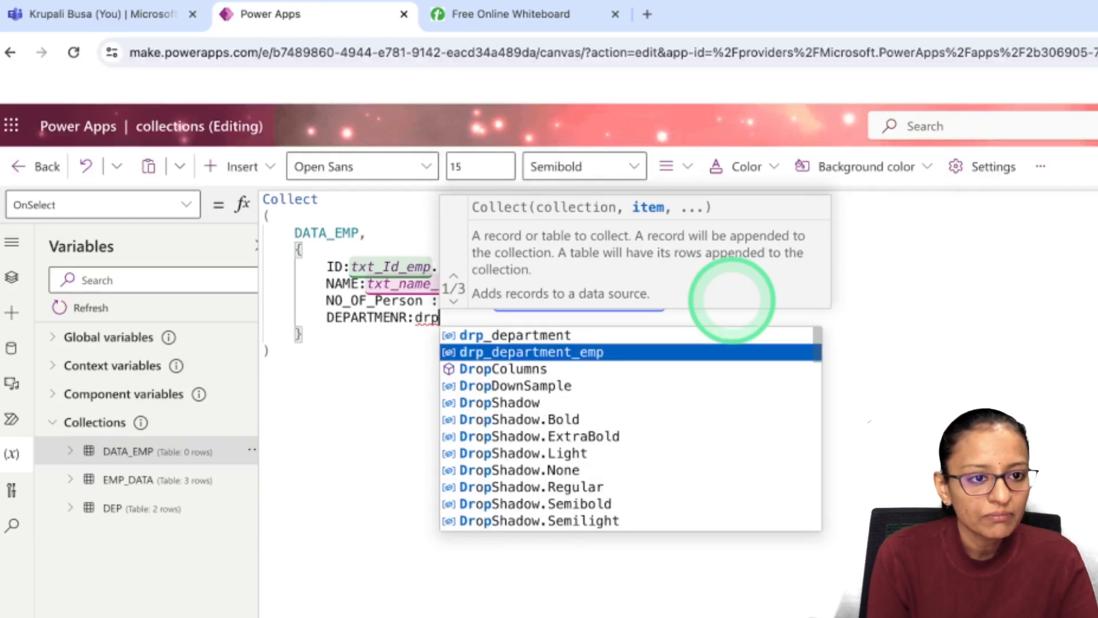
key("Tab")
type(".")
key("Tab")
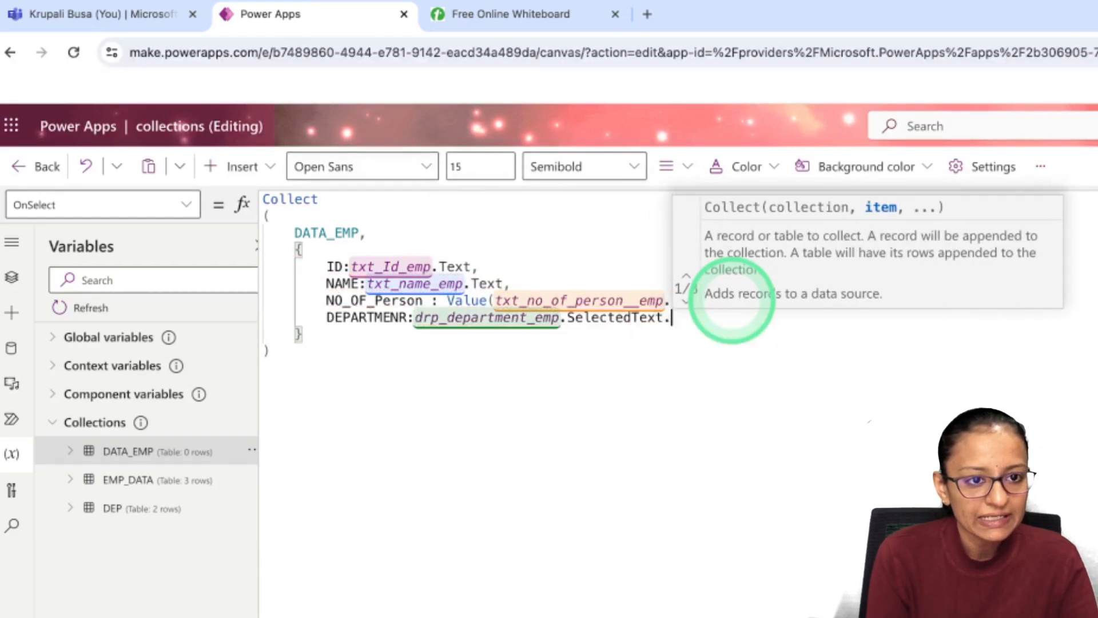
type(".")
key("Down")
key("Down")
key("Tab")
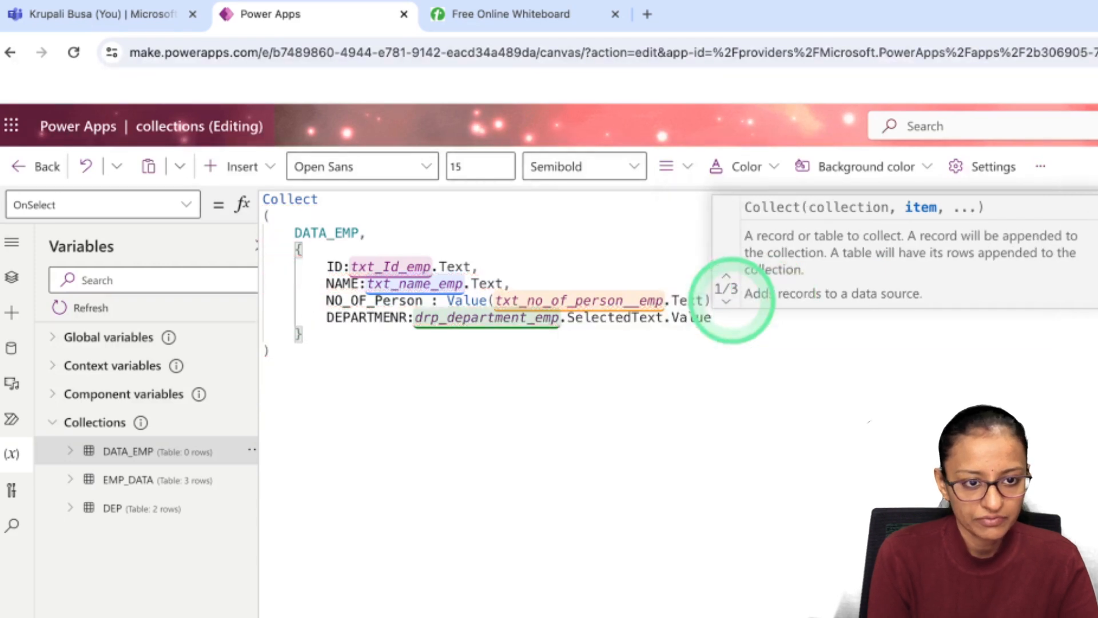
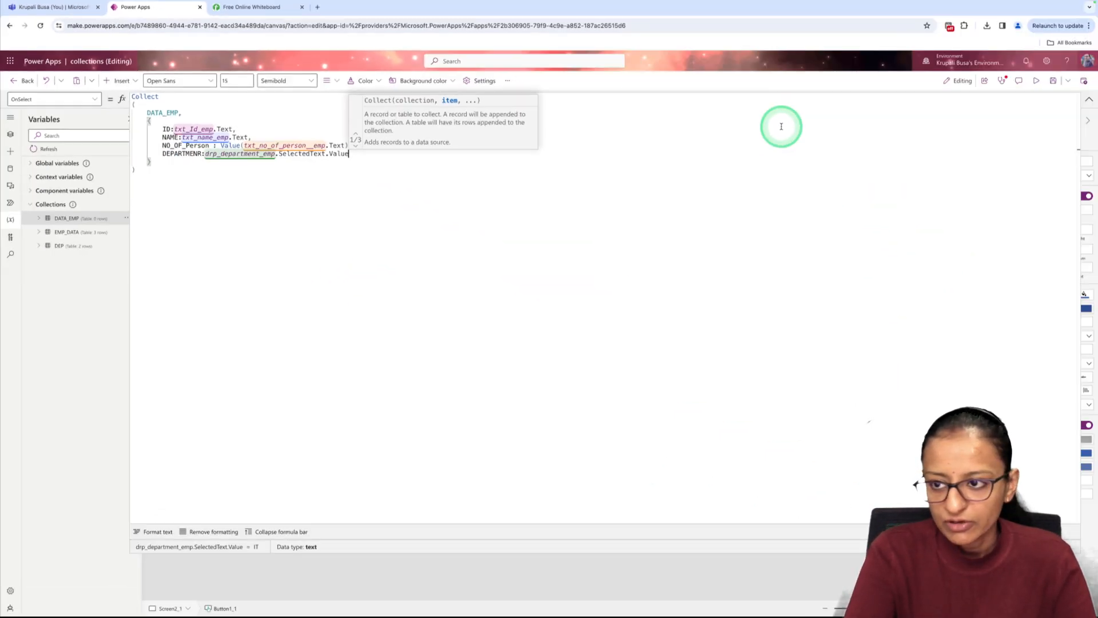
Review the SAVE button's completed Collect formula and start the app preview
left_click(1090, 101)
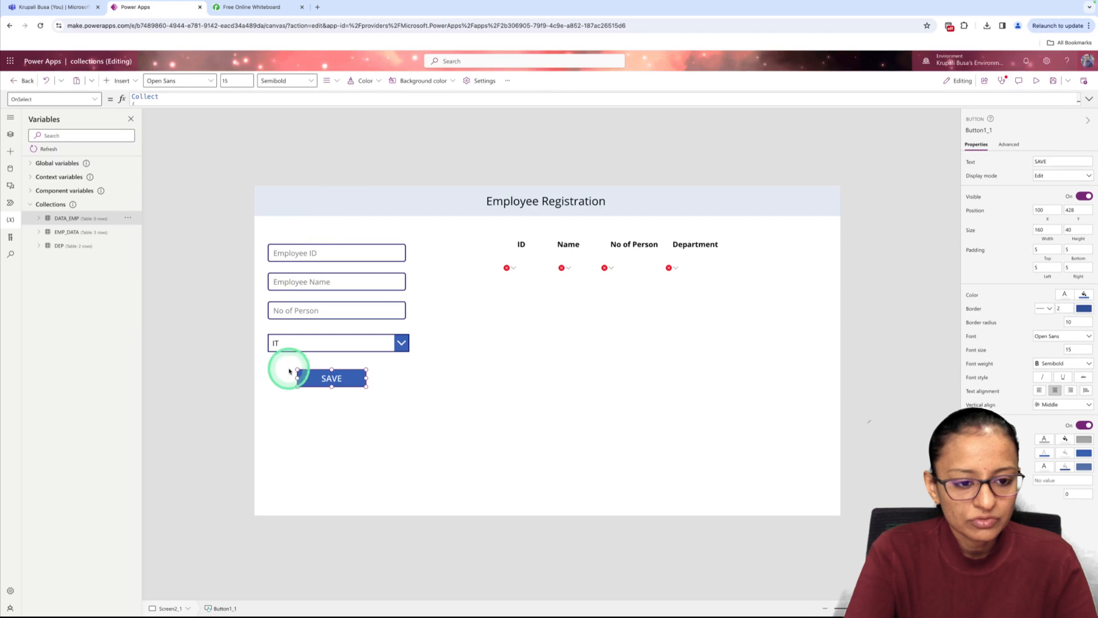
left_click(1089, 101)
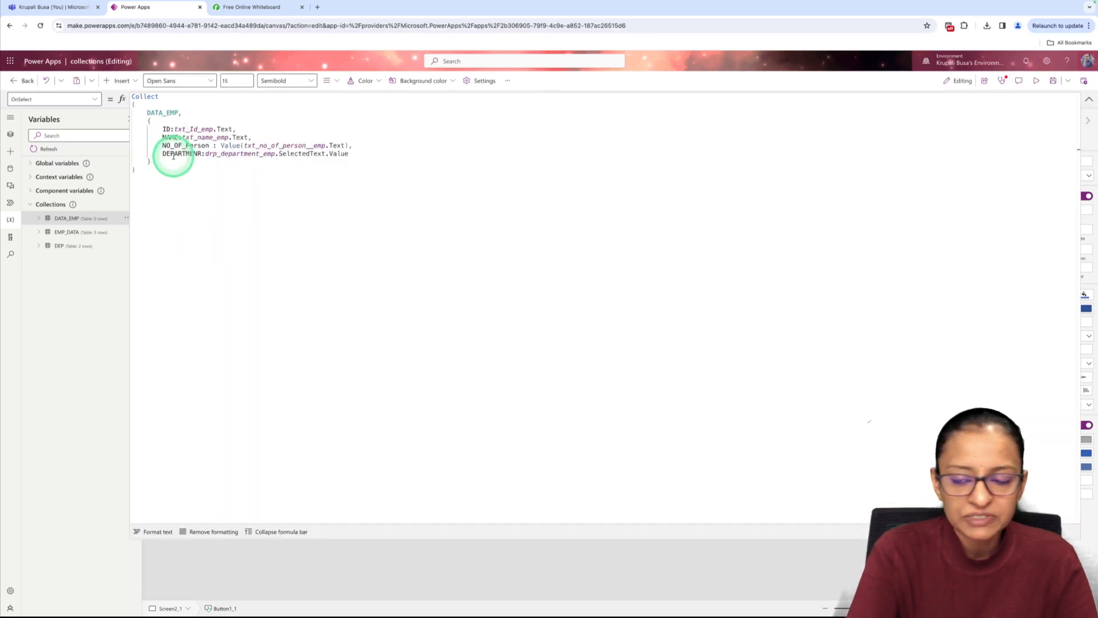
left_click(1090, 101)
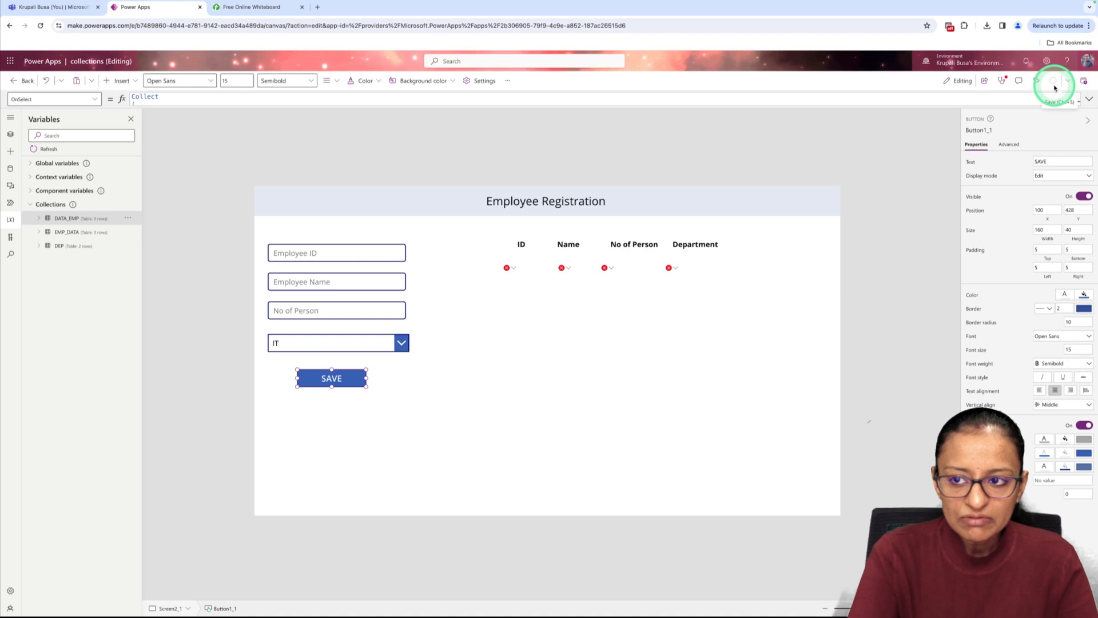
left_click(1036, 81)
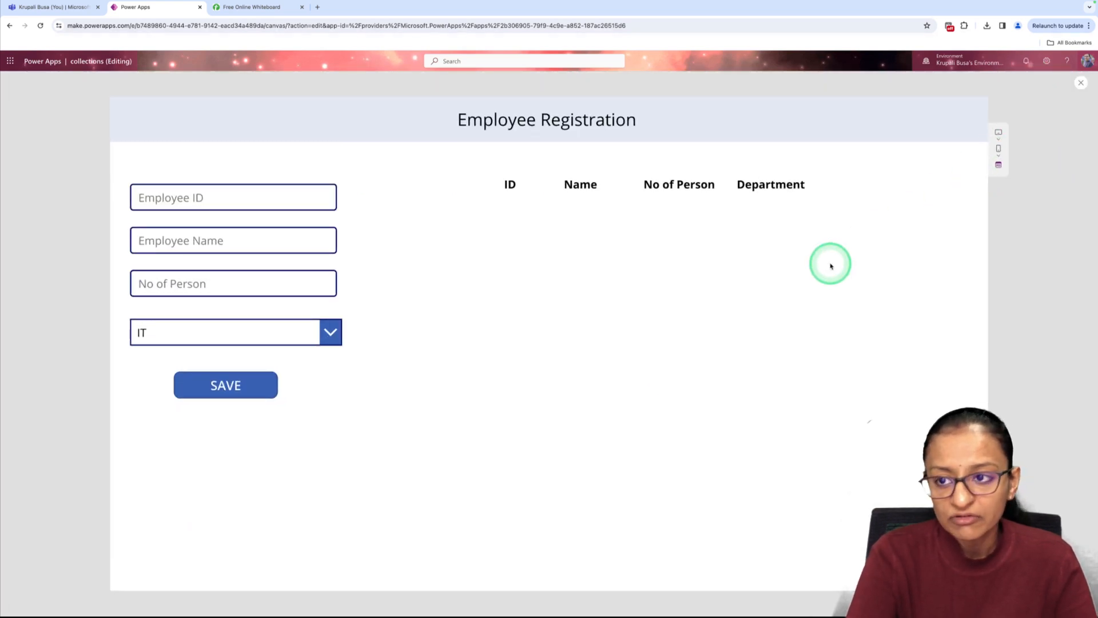
Leave the preview and check the app's formula errors in the App checker
left_click(1081, 82)
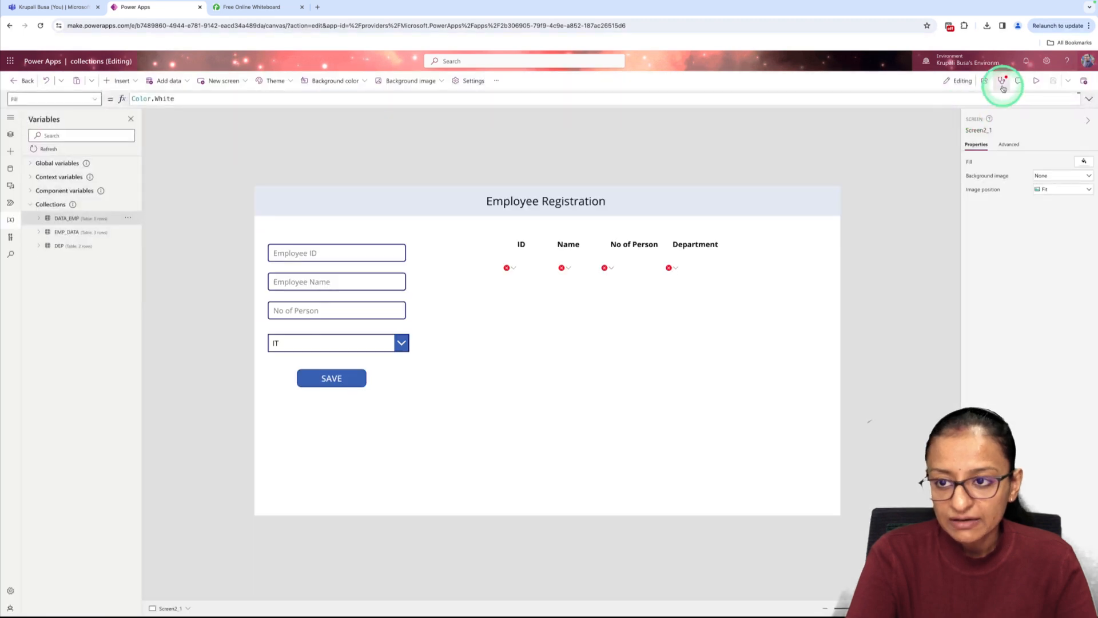
left_click(1004, 86)
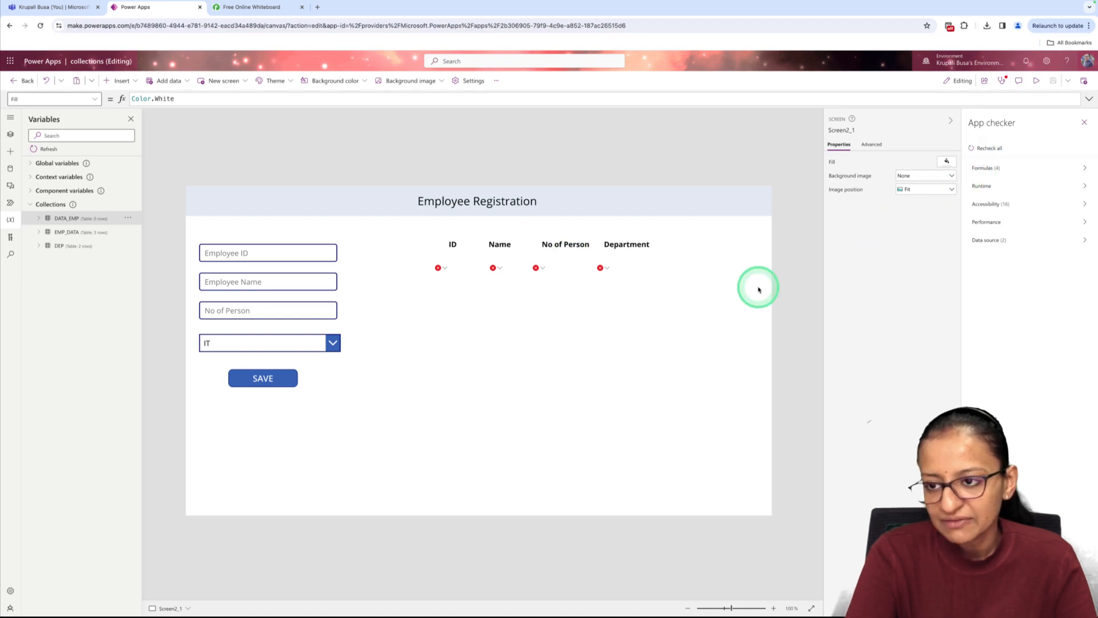
left_click(981, 167)
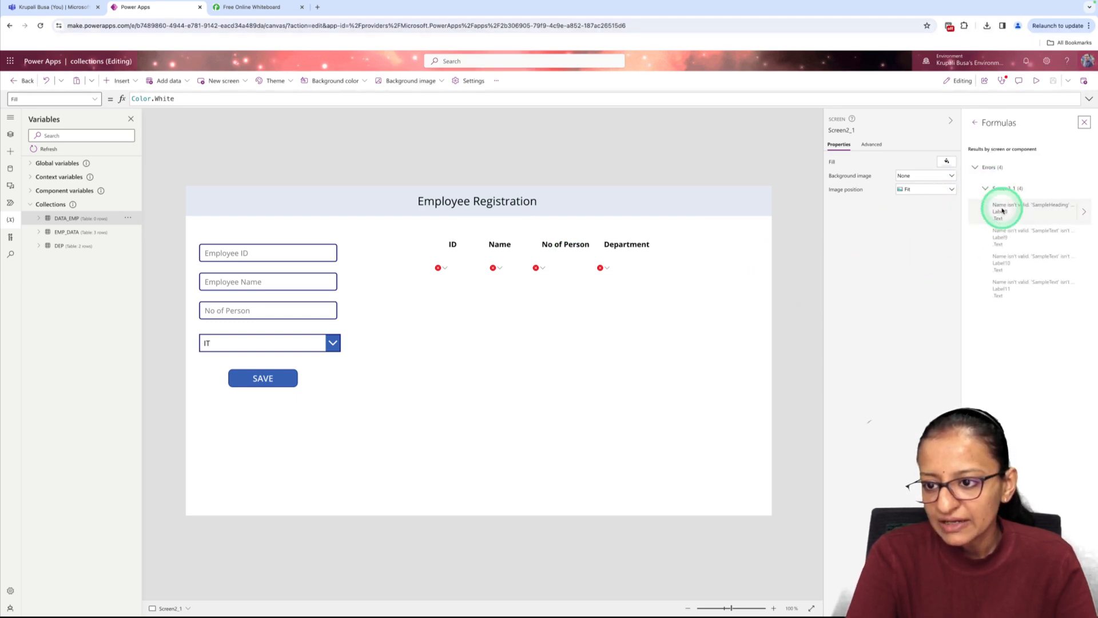
left_click(1084, 122)
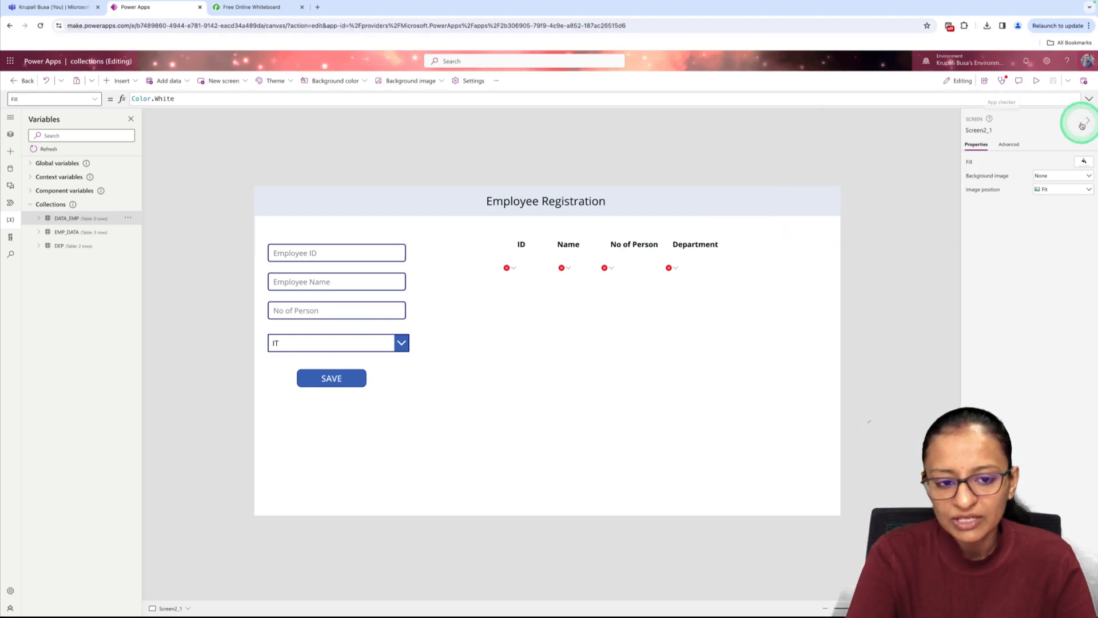
left_click(1037, 81)
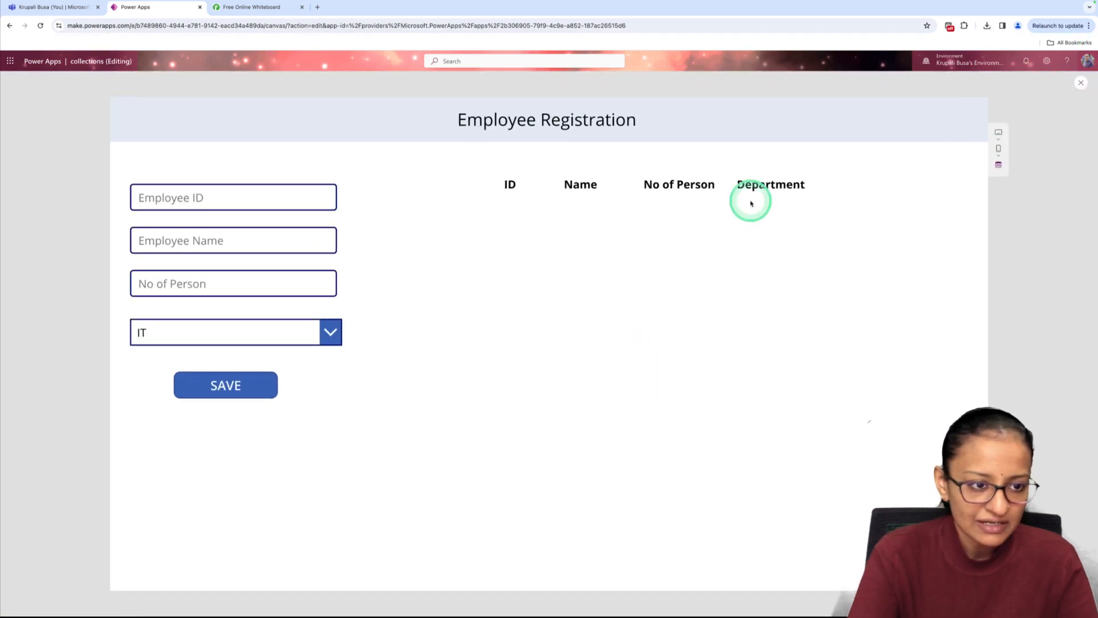
left_click(206, 198)
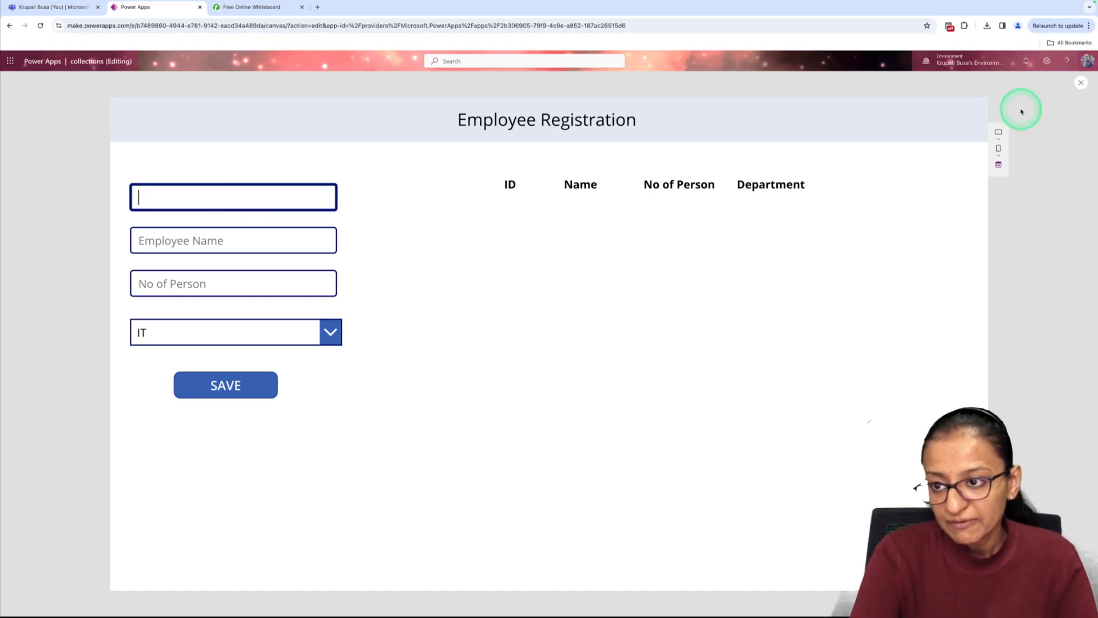
left_click(1082, 83)
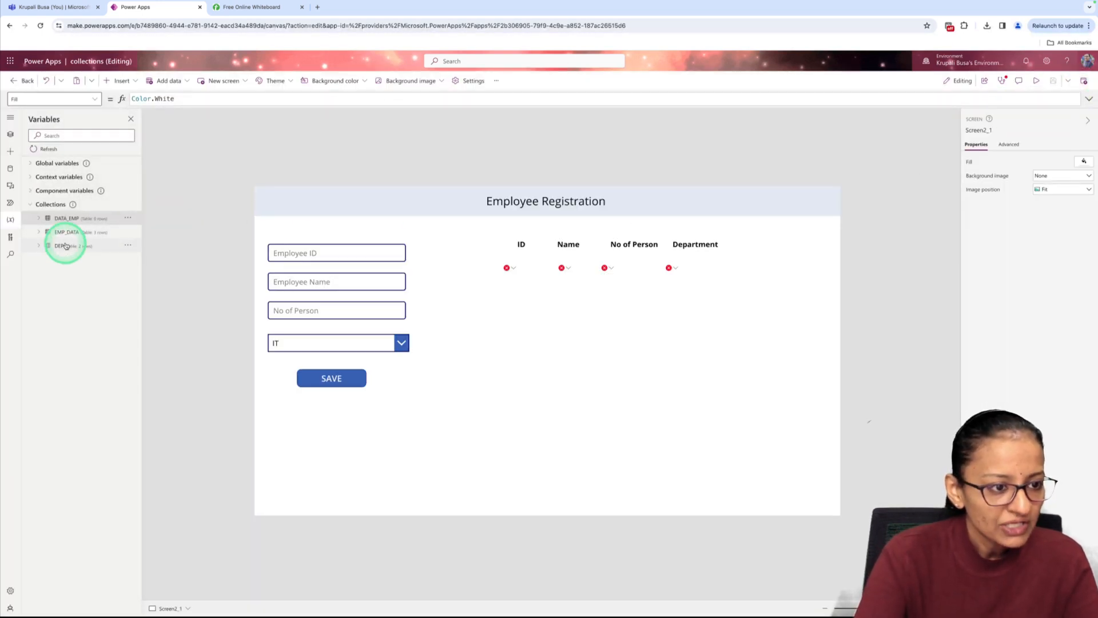
View the DATA_EMP collection's table before any record is saved, and close it
left_click(127, 218)
left_click(145, 233)
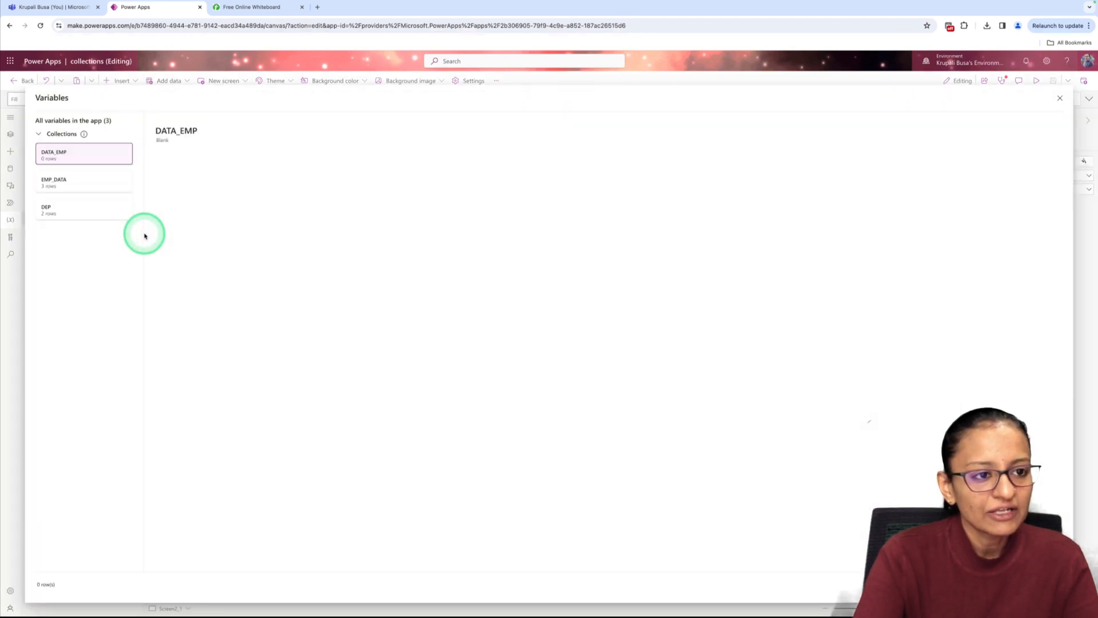
left_click(1060, 98)
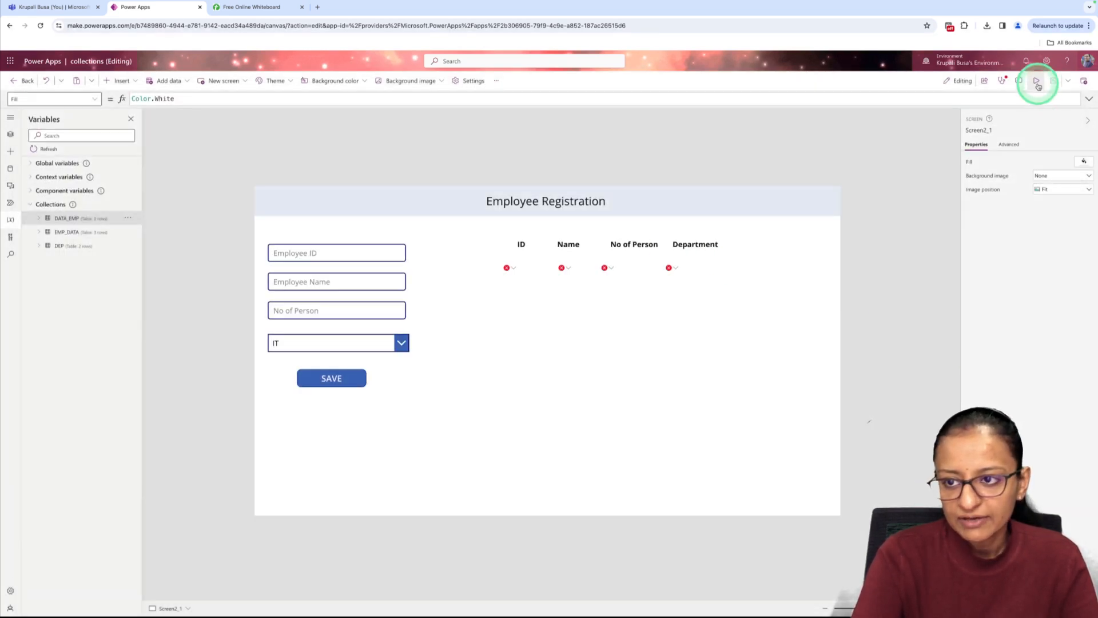
Preview the app and fill in the employee ID, the employee's name and 4 as the No of Person
left_click(1037, 82)
left_click(163, 198)
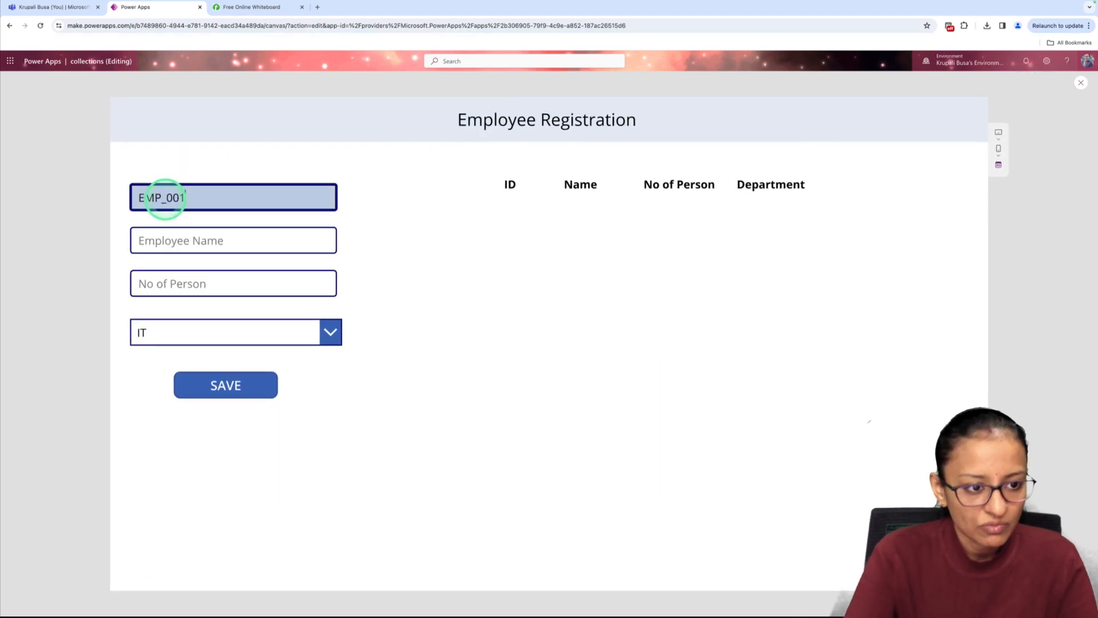
left_click(153, 240)
type("KRUPAL")
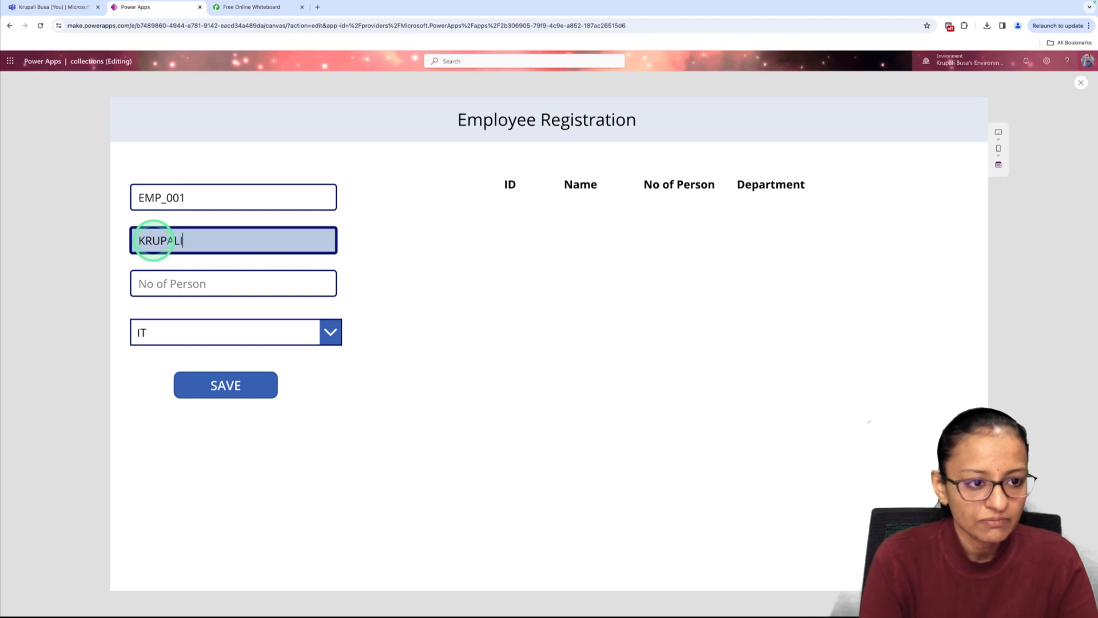
type("I")
key("Tab")
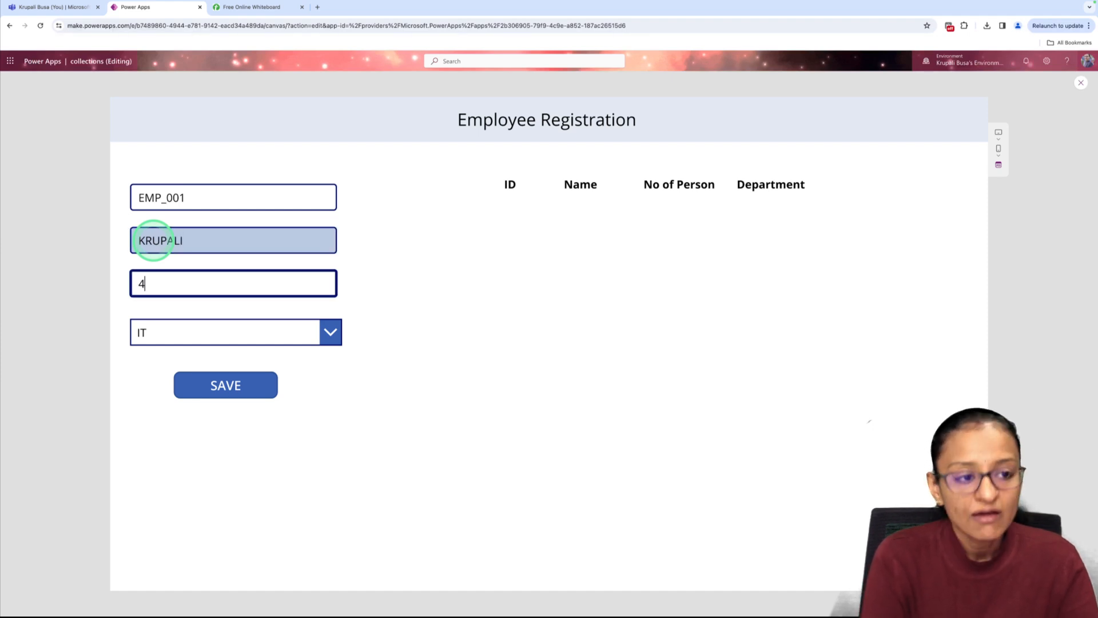
type("4")
Choose IT as the department and save the employee record
left_click(153, 323)
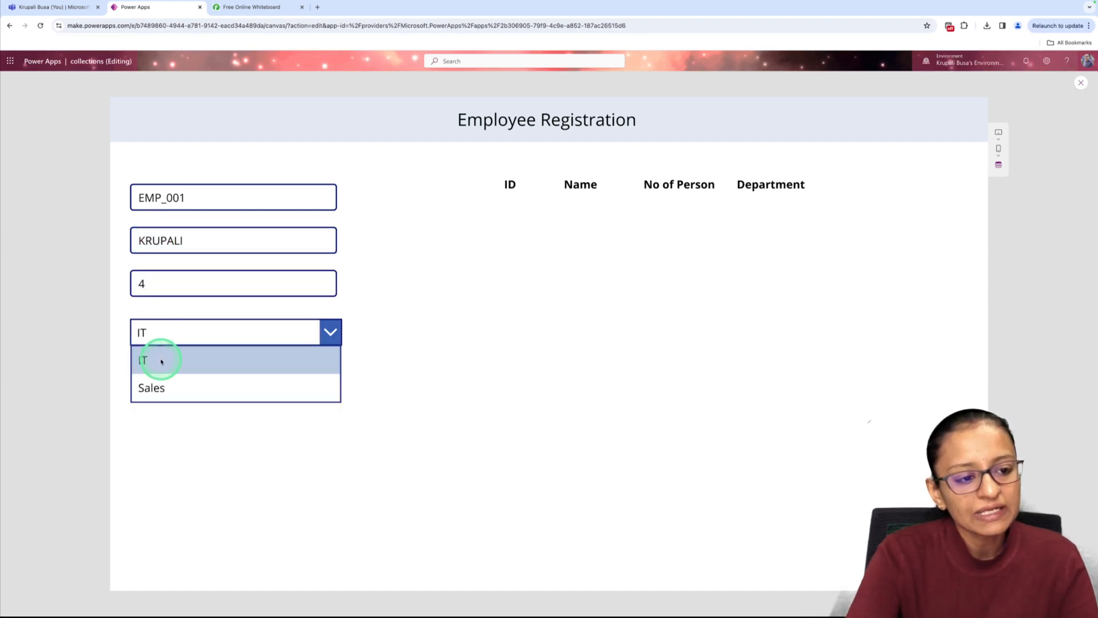
left_click(160, 359)
left_click(228, 385)
left_click(233, 386)
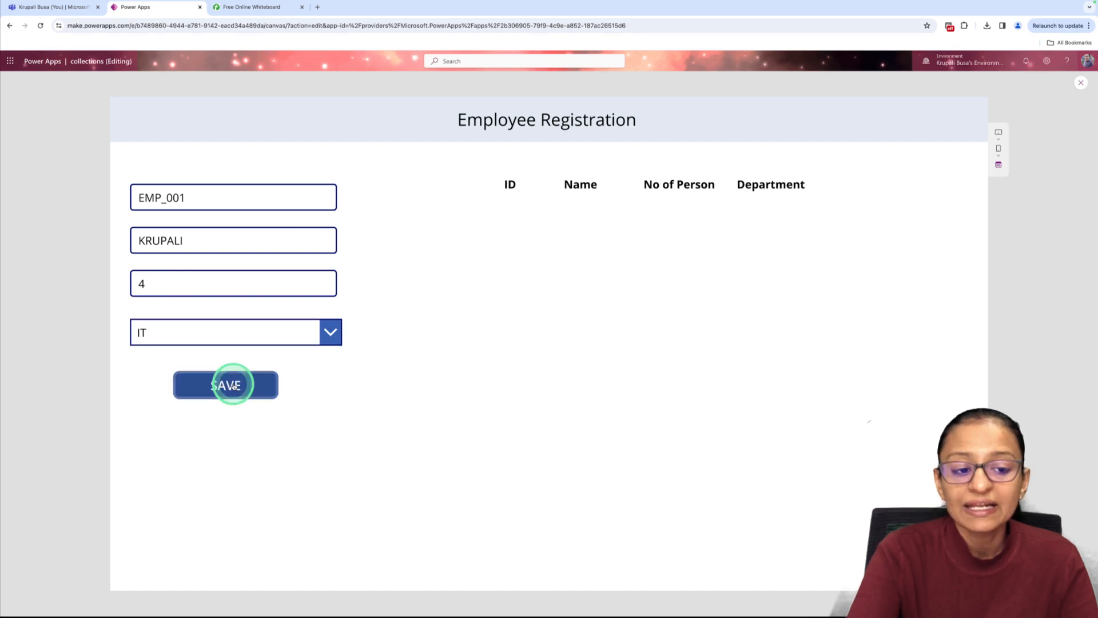
Exit the preview and inspect the saved record in the DATA_EMP collection's table
left_click(1081, 84)
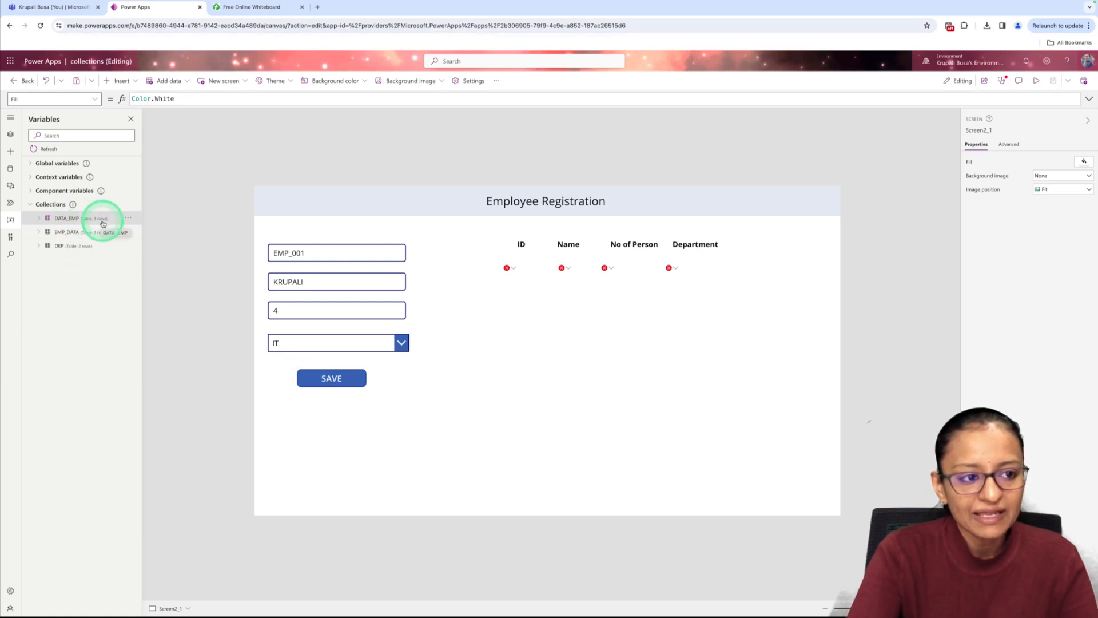
left_click(131, 220)
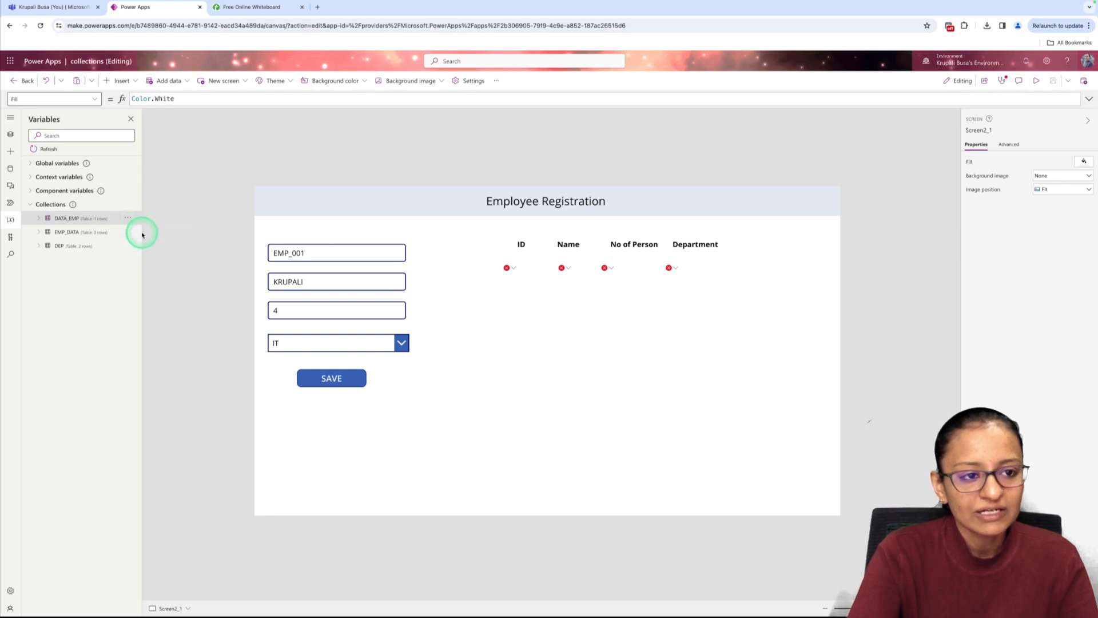
left_click(141, 239)
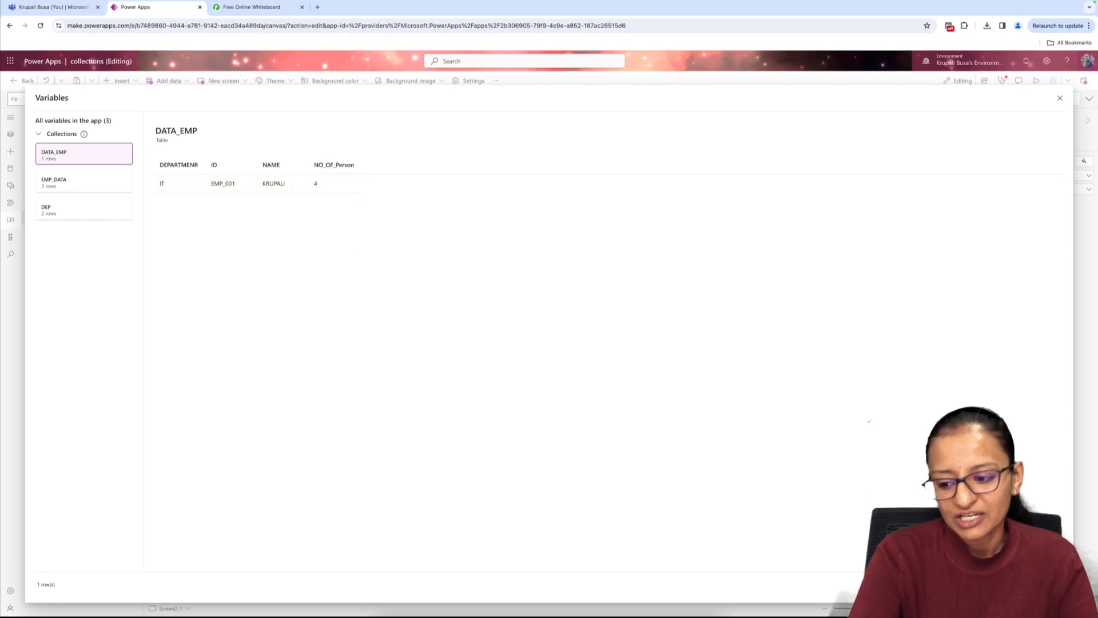
mouse_move(550, 616)
key("Escape")
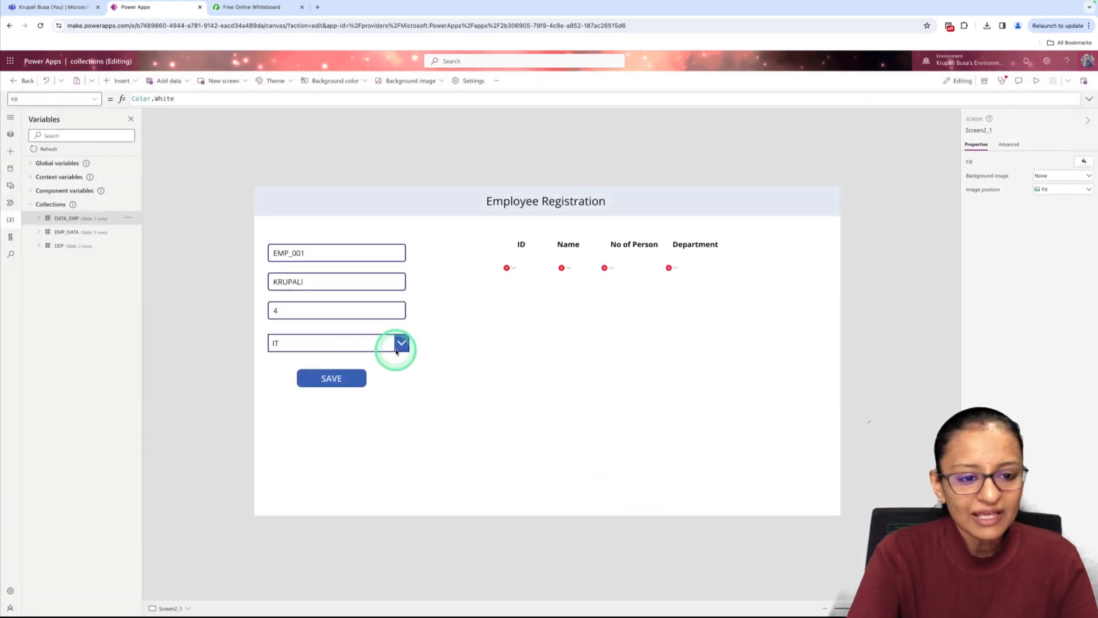
In the SAVE button's OnSelect formula, add Reset(txt_Id_emp) on a new line after the Collect statement
left_click(346, 378)
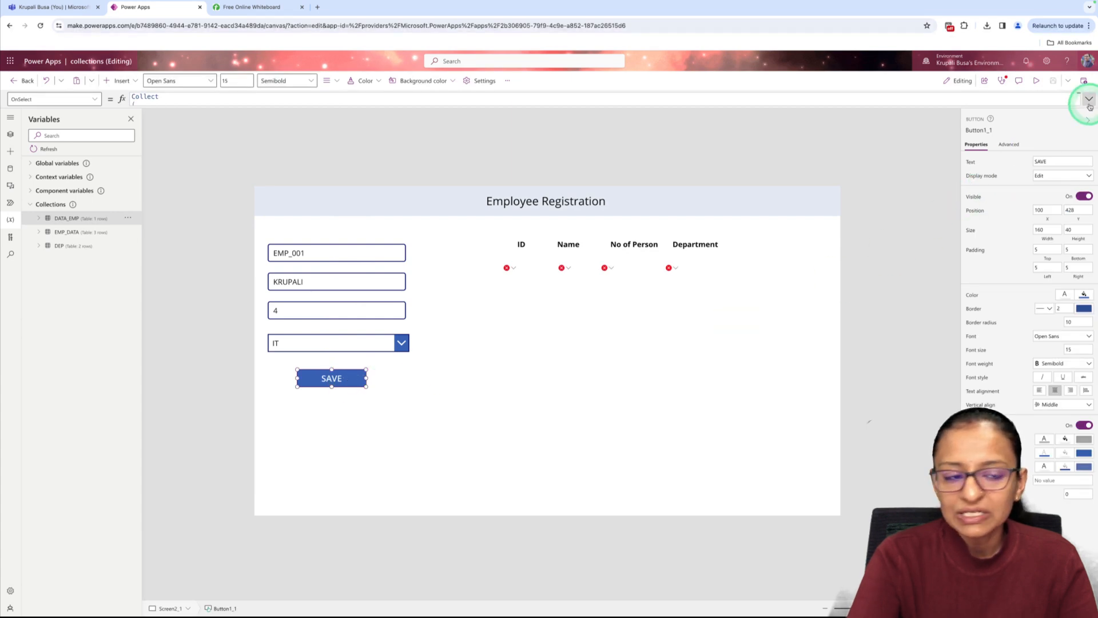
left_click(1089, 99)
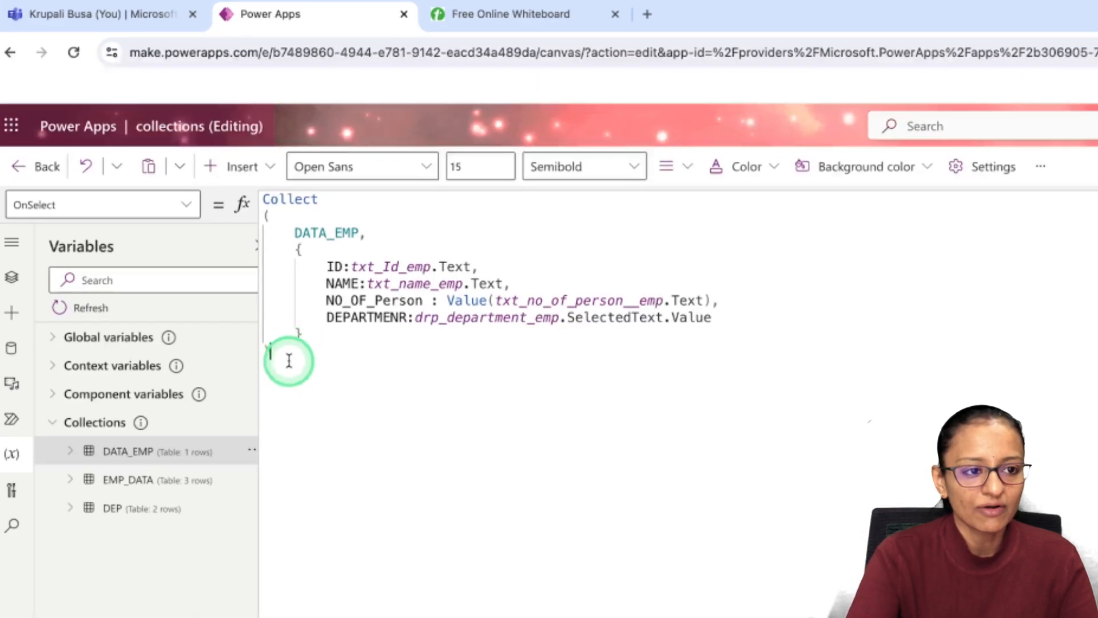
left_click(212, 152)
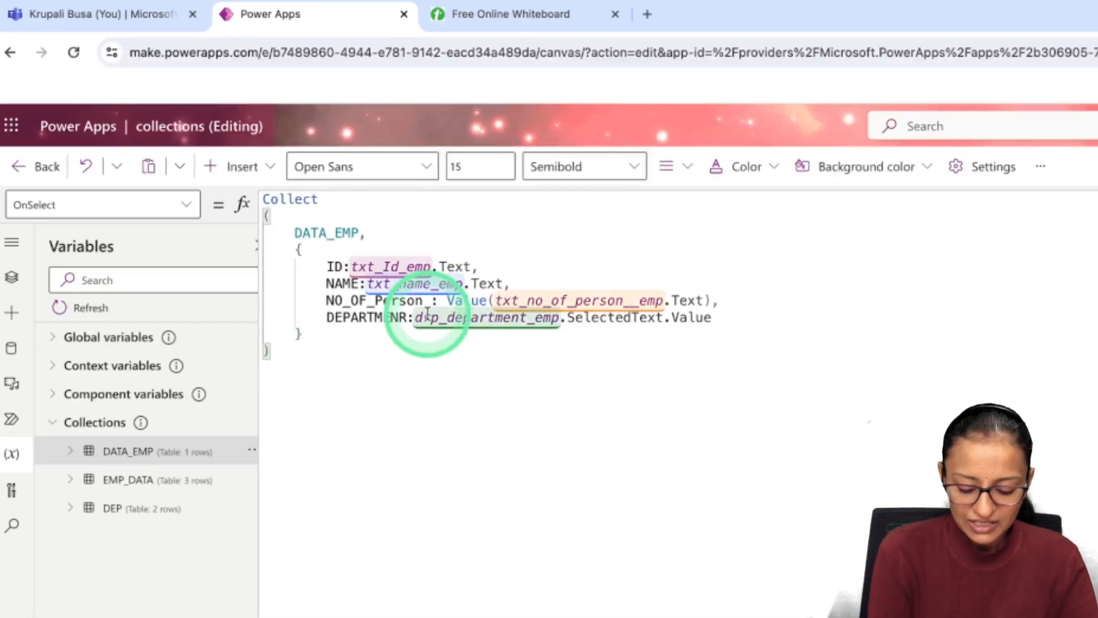
type("rese")
key("Tab")
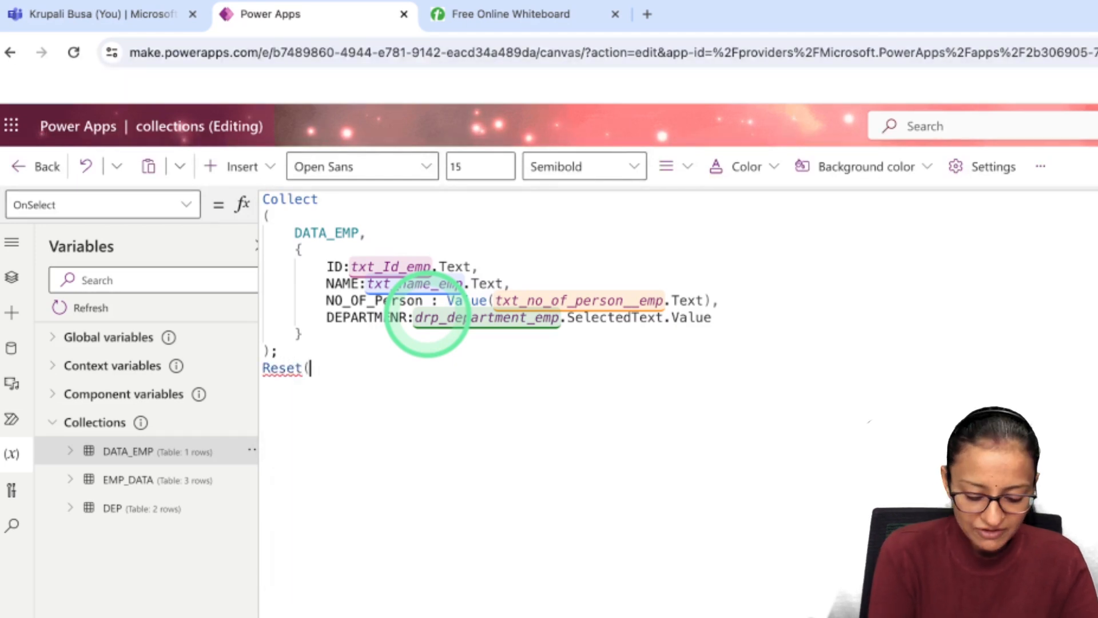
type("(txt")
key("Down")
key("Tab")
type(".")
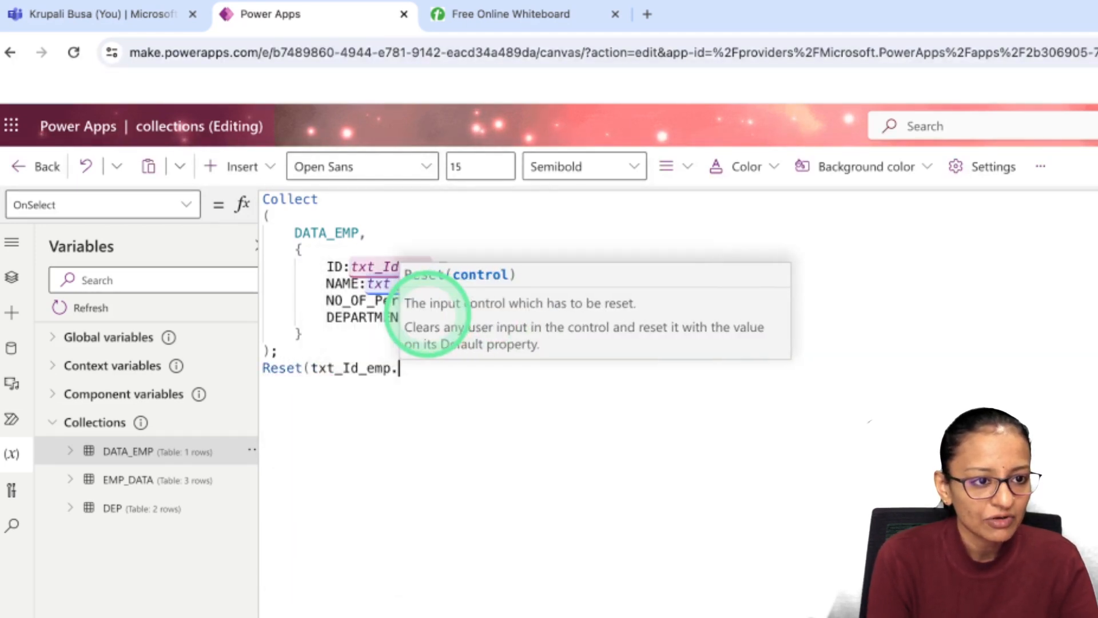
key("BackSpace")
type(")")
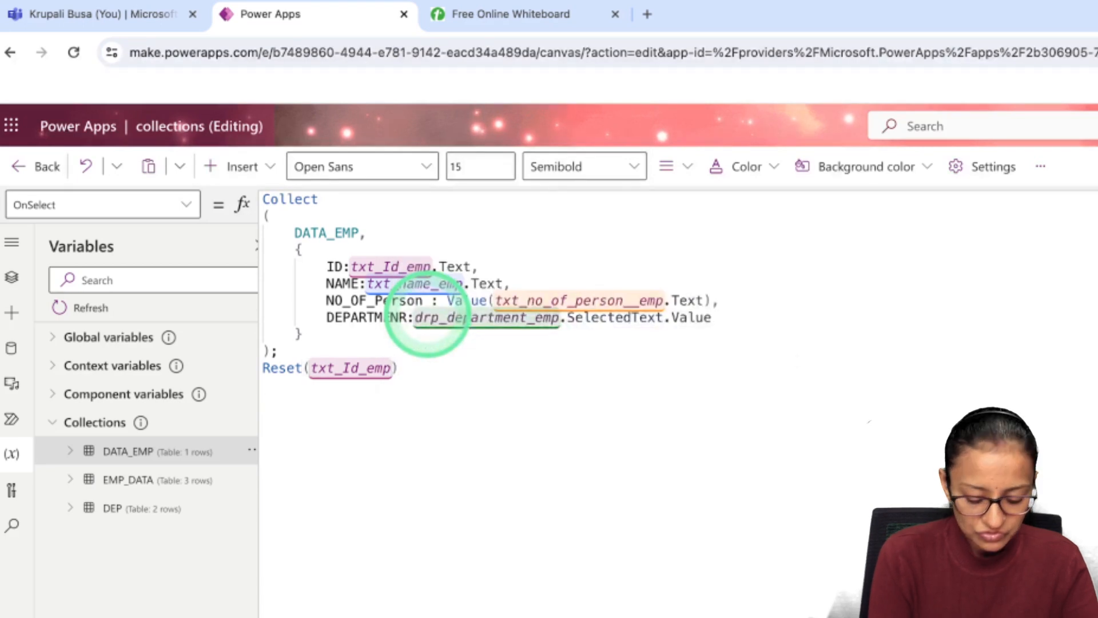
Add a Reset(drp_department_emp) statement on the line below the ID reset
type("rese")
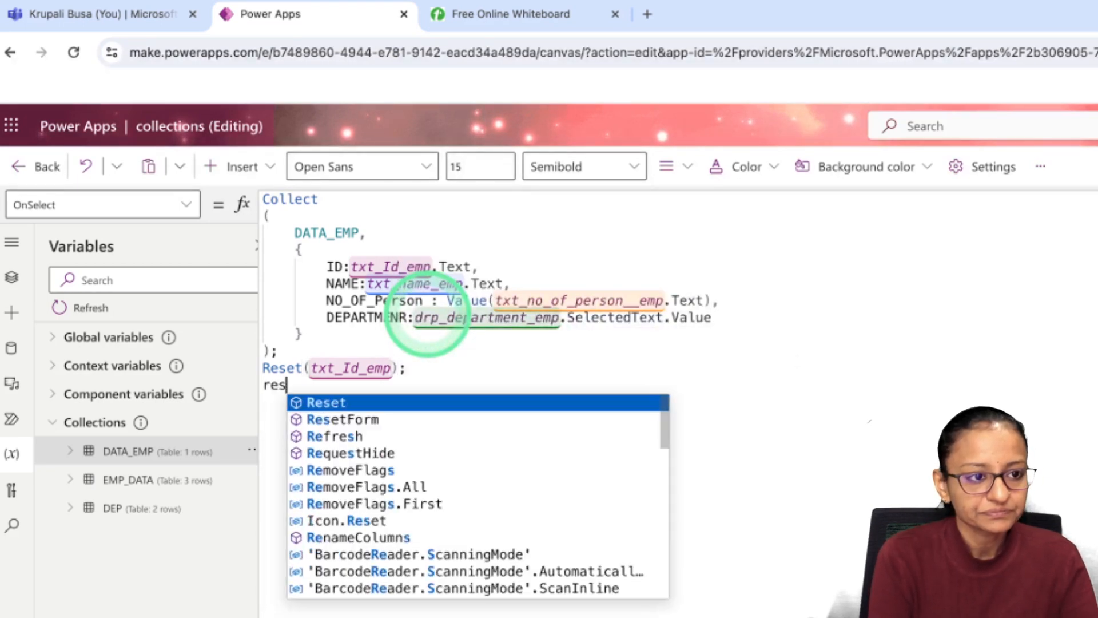
key("Tab")
type("(")
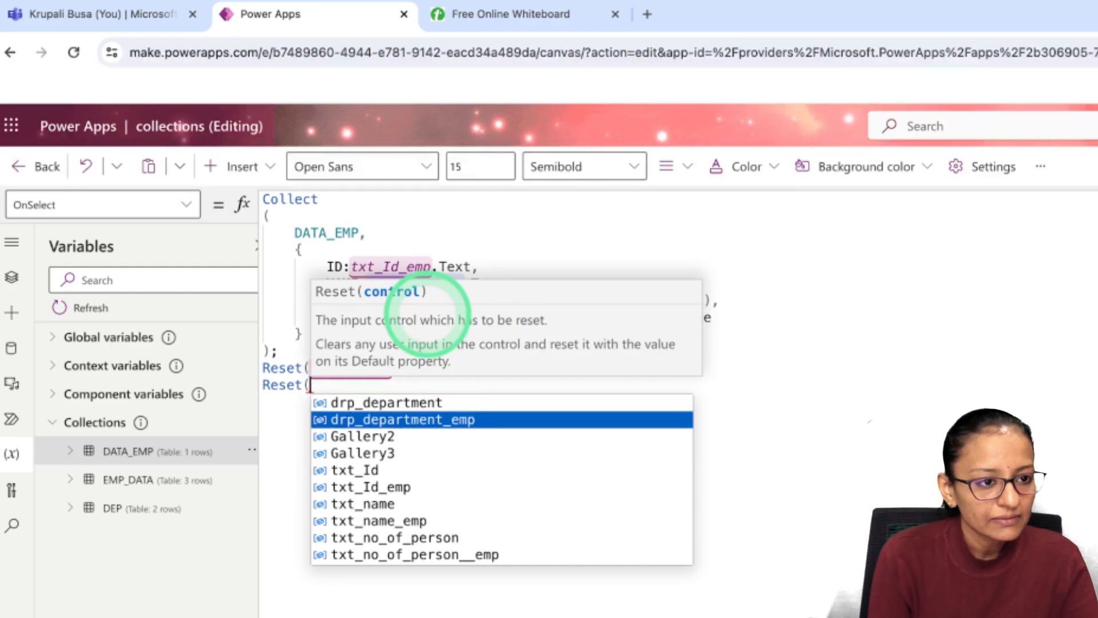
key("Tab")
type(")")
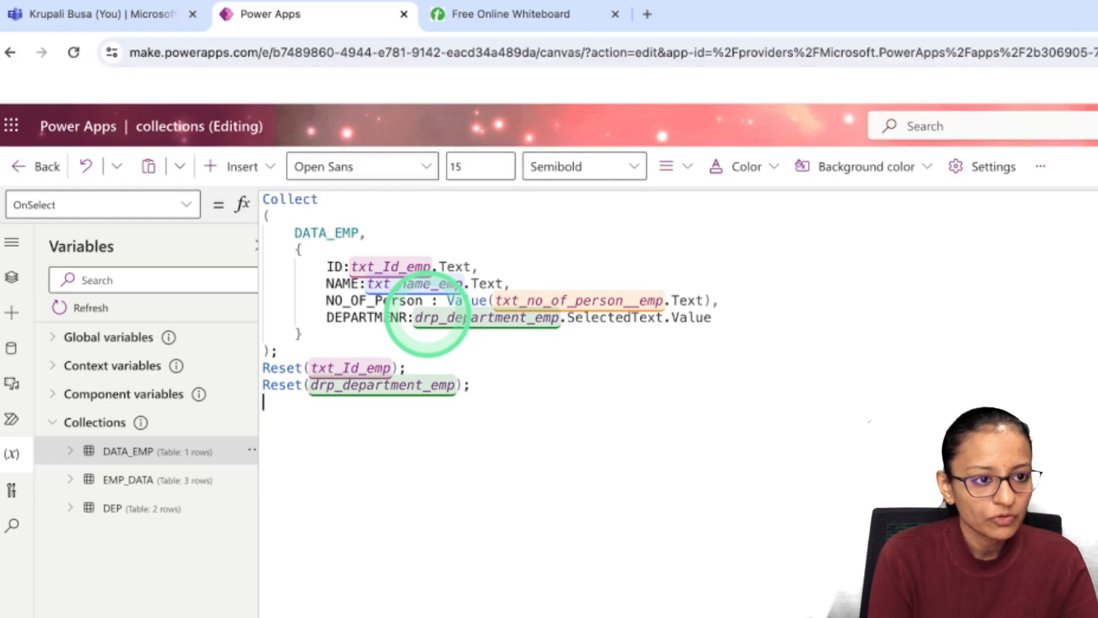
Add Reset(txt_name_emp); below the department reset and begin another Reset statement on the following line
type("res")
key("Tab")
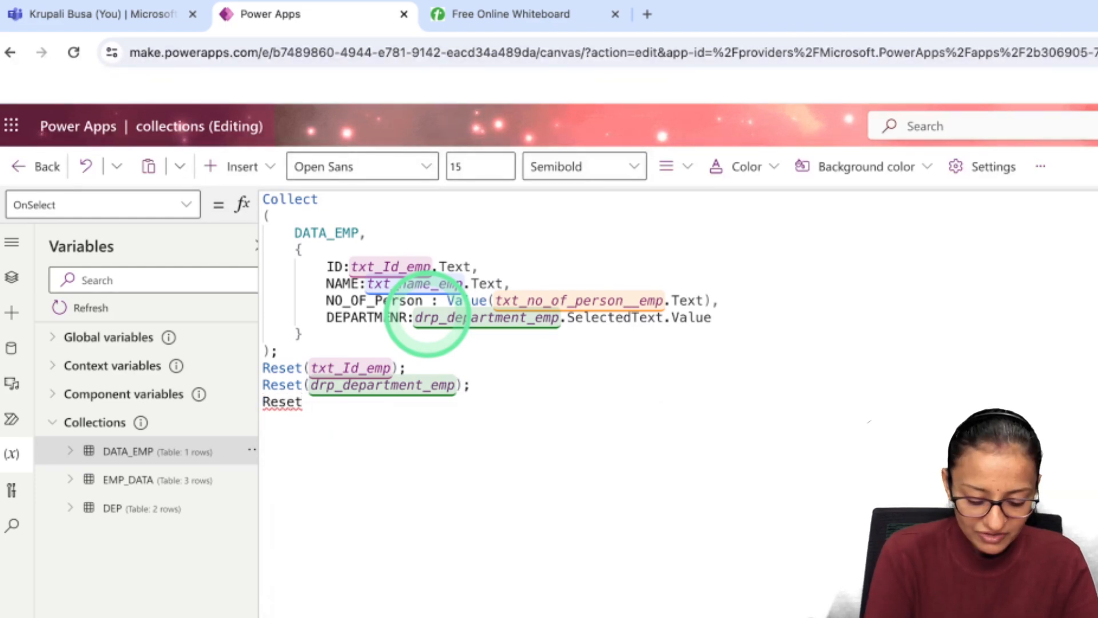
type("(txt")
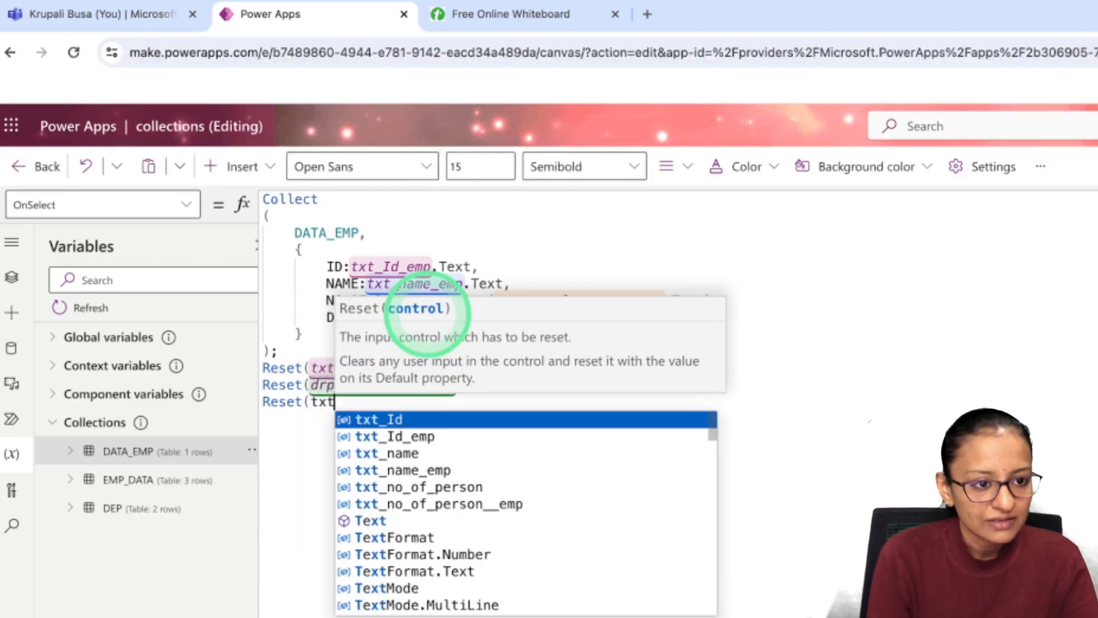
key("Down")
key("Down")
key("Down")
key("Tab")
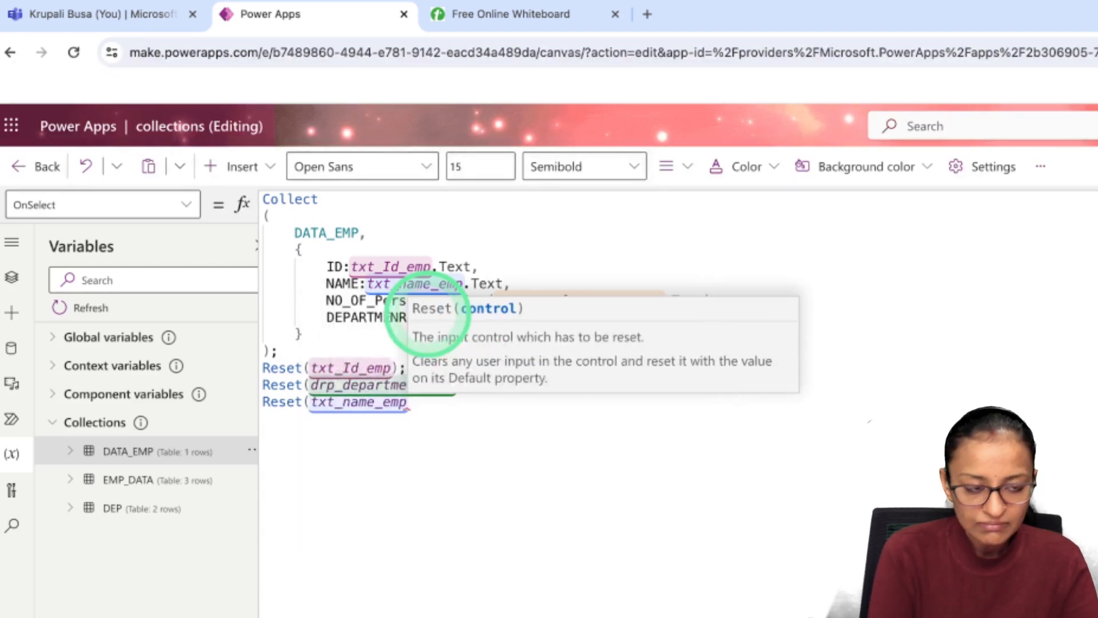
type("); rese")
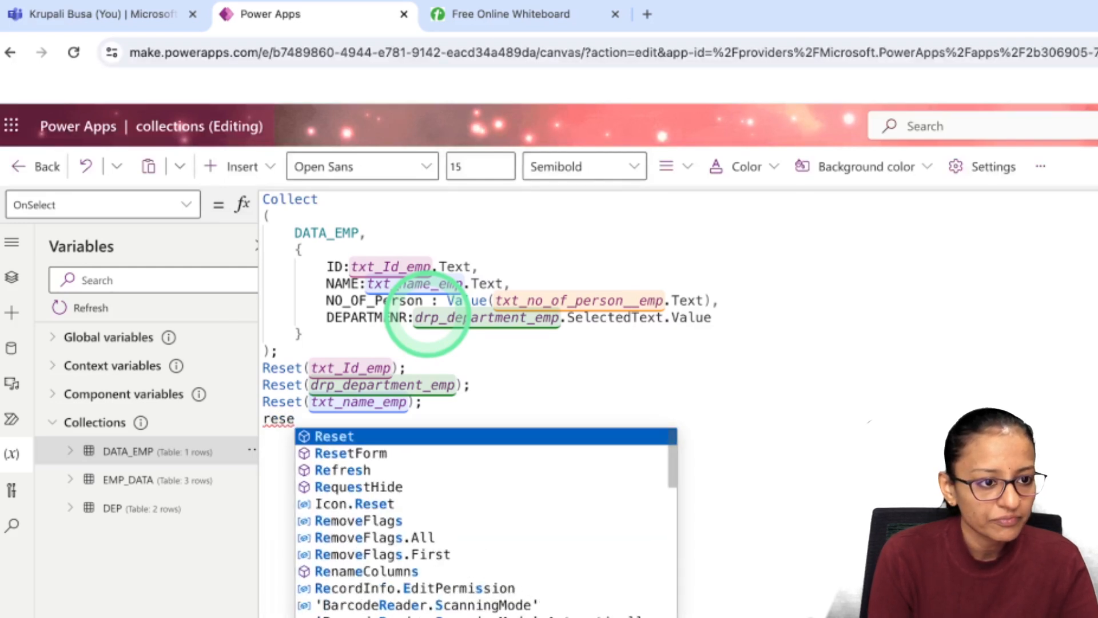
Complete the last statement of the formula as Reset(txt_no_of_person__emp)
key("Tab")
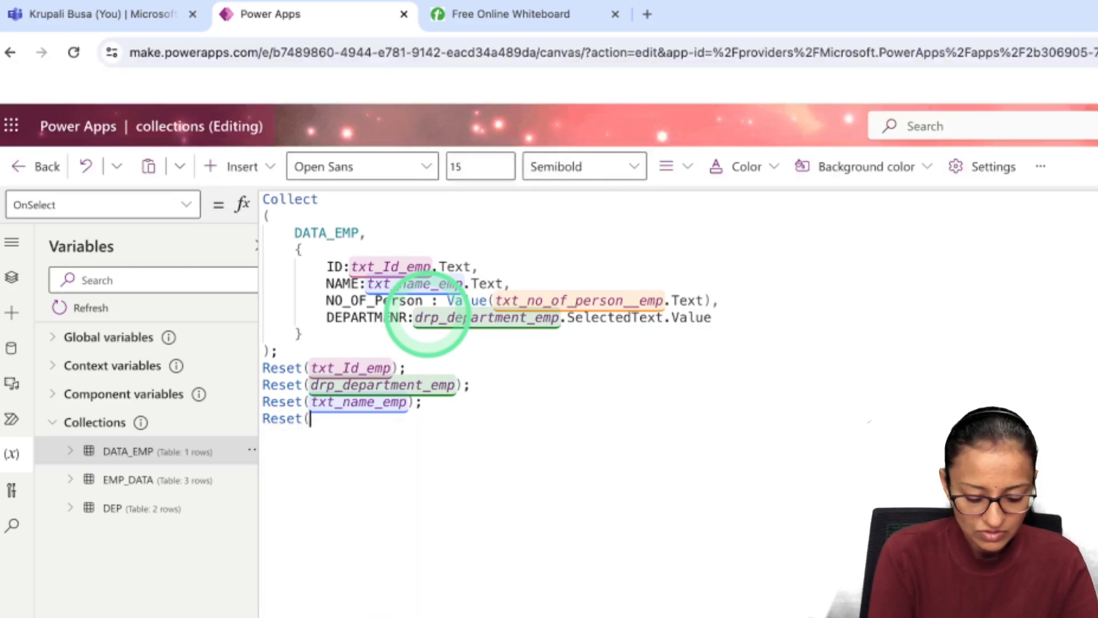
type("txt")
key("Down")
key("Down")
key("Down")
key("Down")
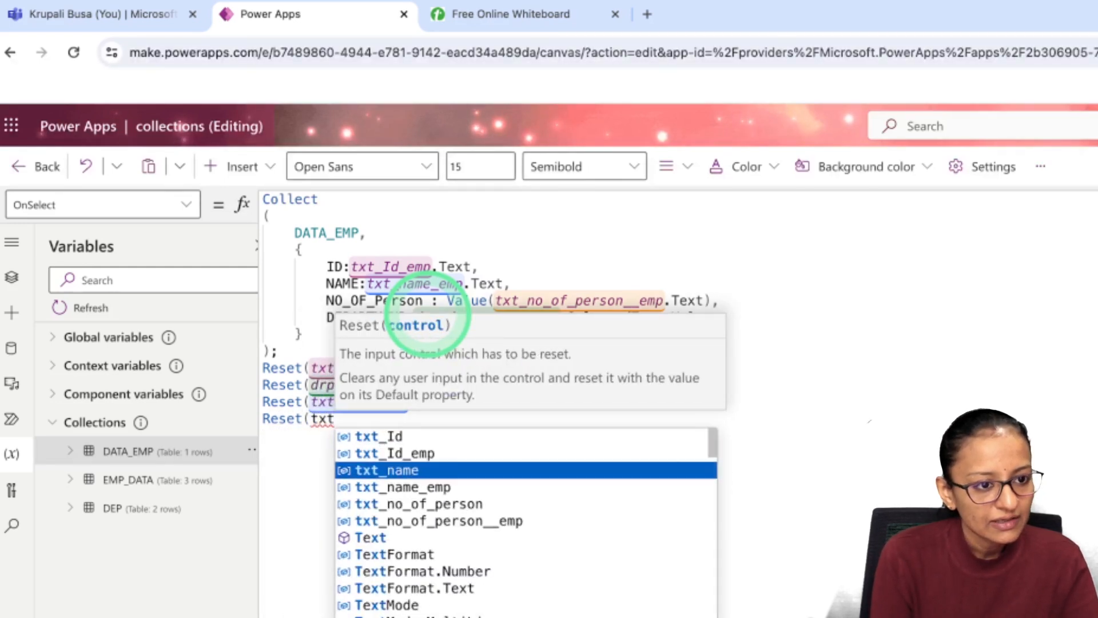
key("Return")
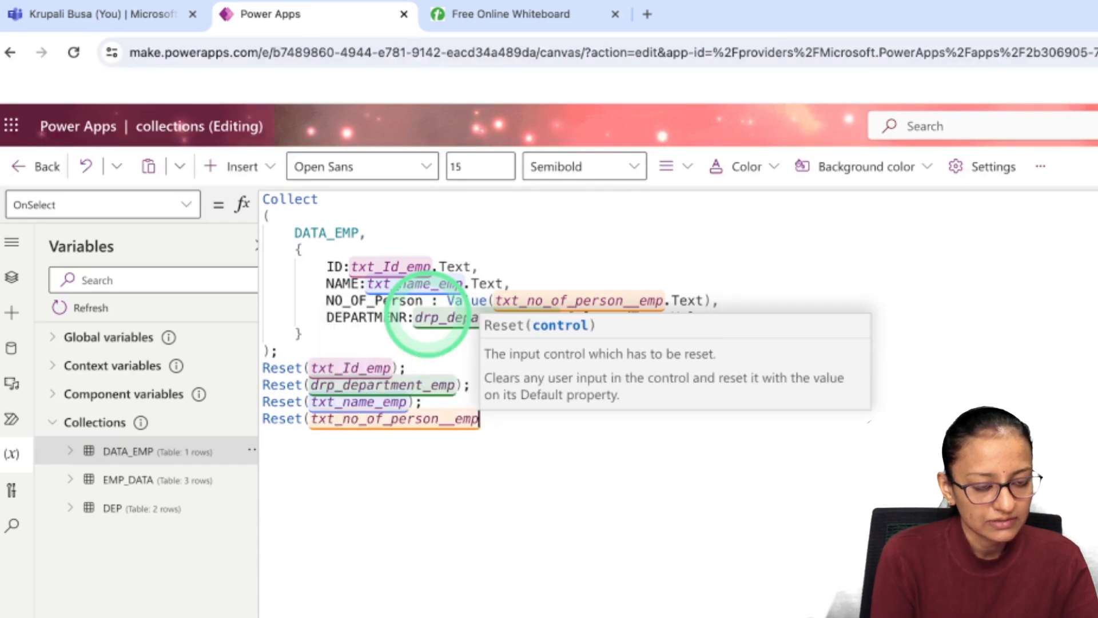
type(")")
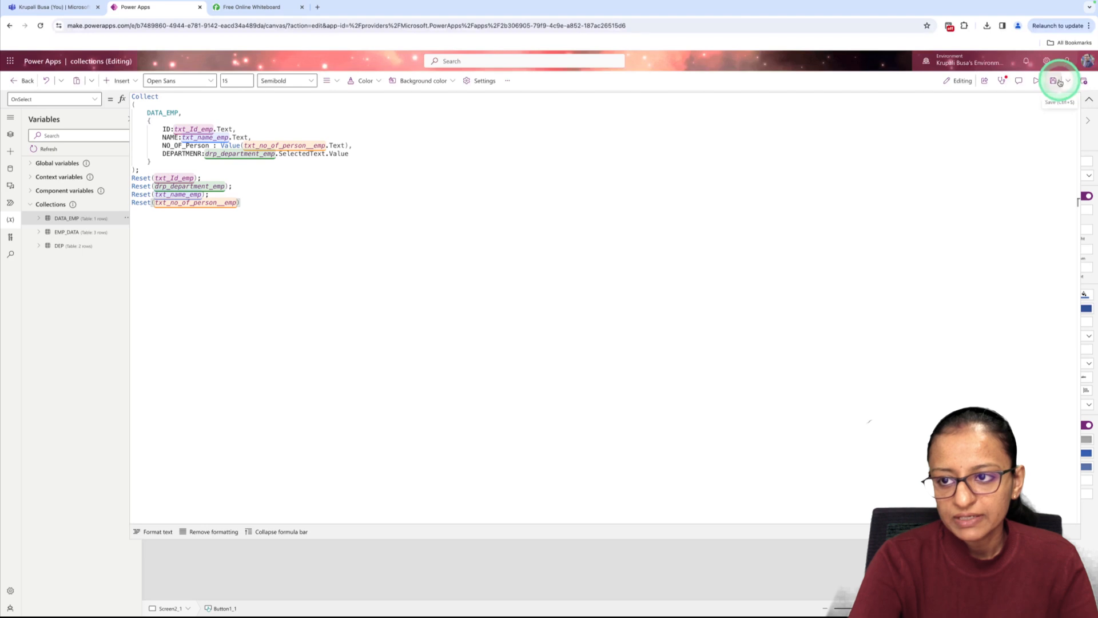
Save the app with the completed SAVE button formula and collapse the expanded formula editor
left_click(1061, 82)
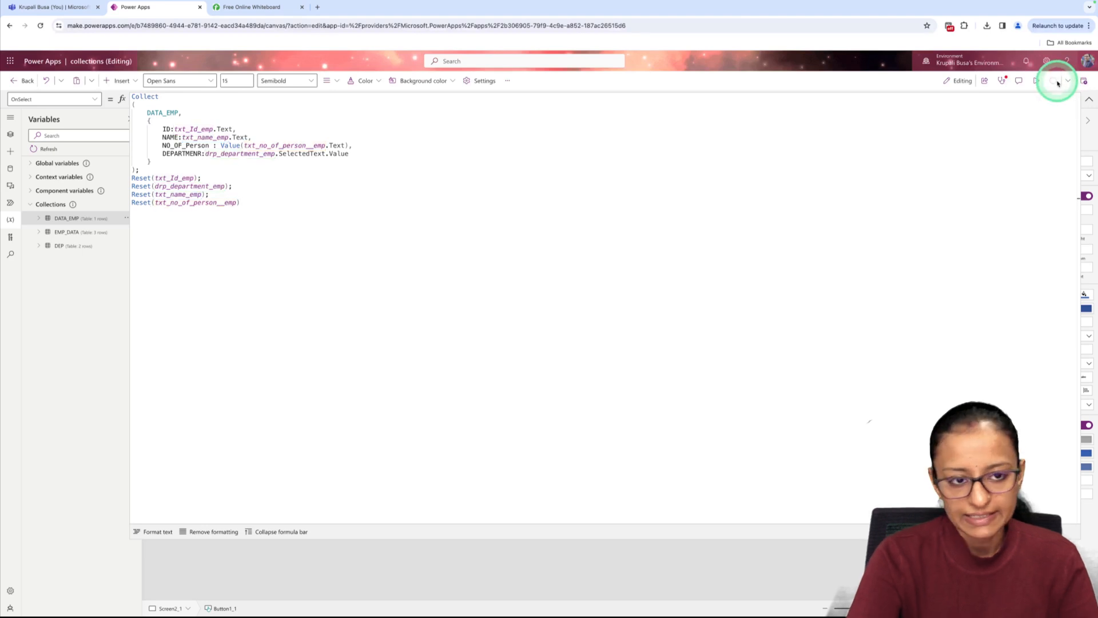
left_click(1088, 101)
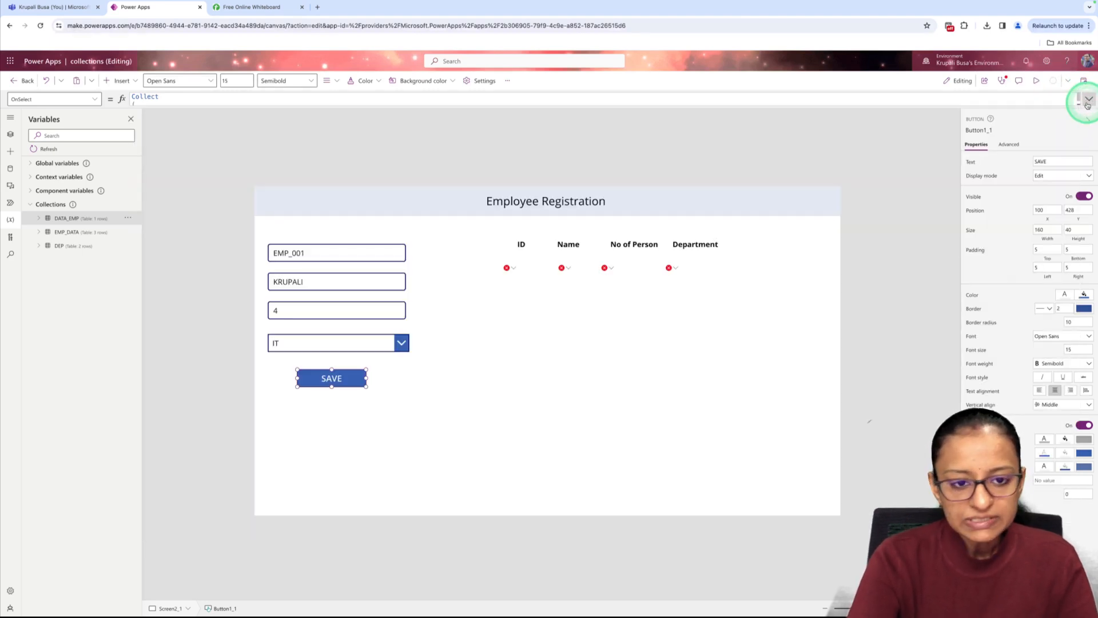
View the records stored in the DATA_EMP collection and return to the registration screen
left_click(129, 222)
left_click(143, 230)
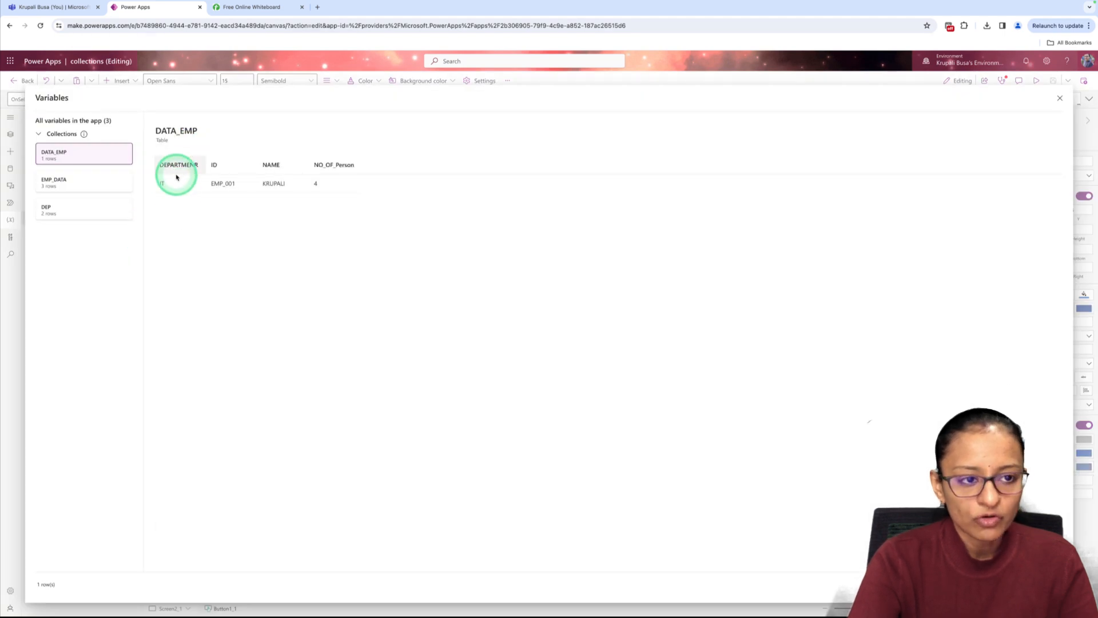
left_click_drag(178, 169, 200, 169)
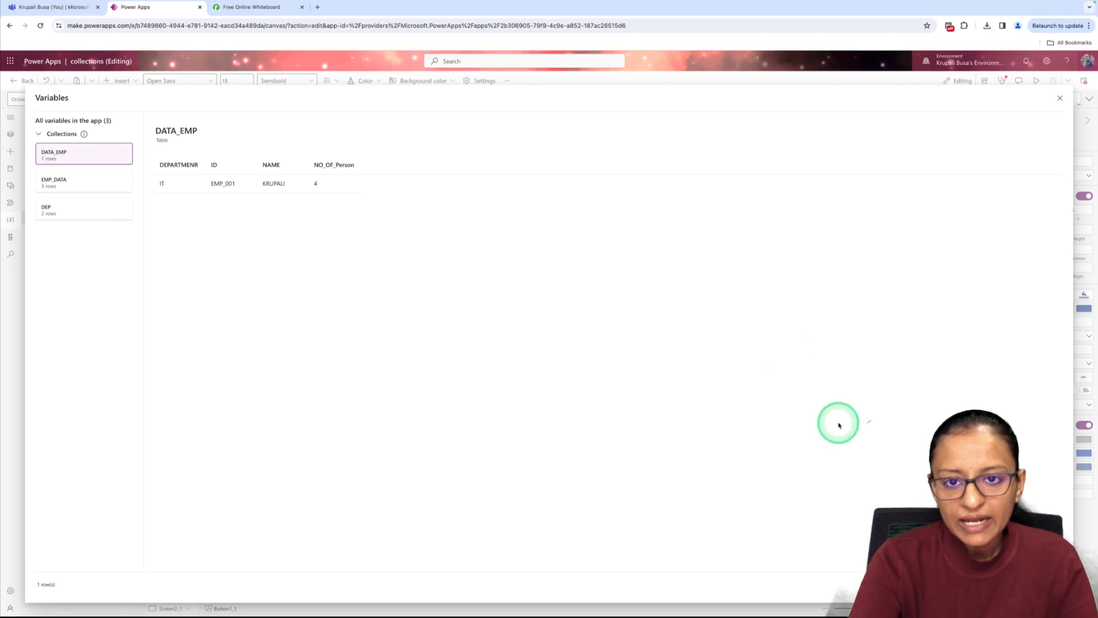
key("Escape")
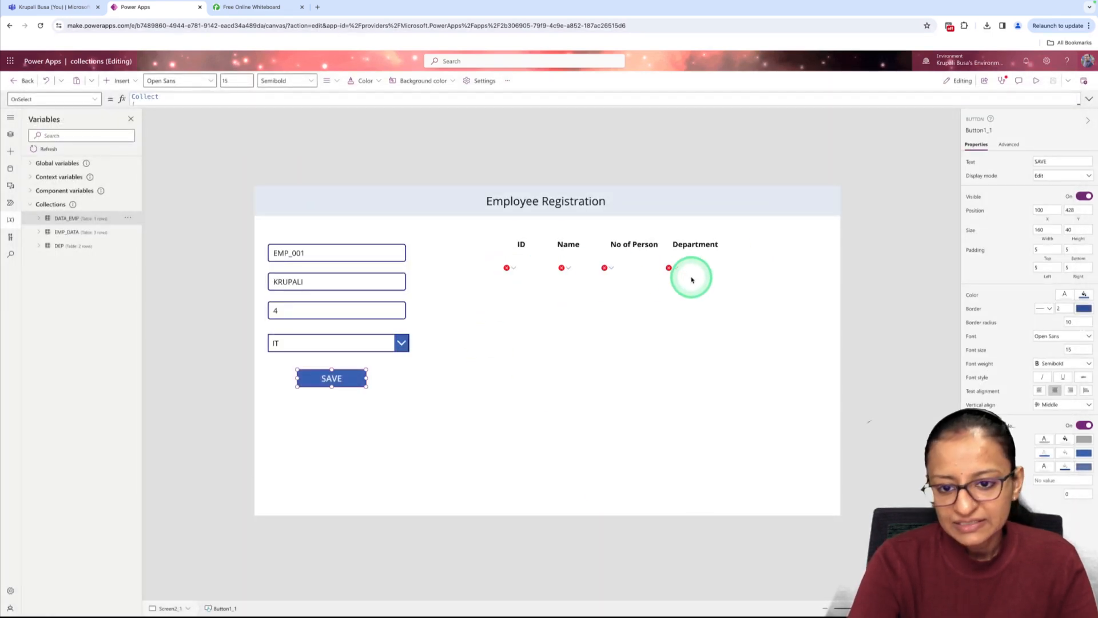
Set the Text of the gallery label under the ID heading to ThisItem.ID
left_click(522, 275)
left_click(590, 277)
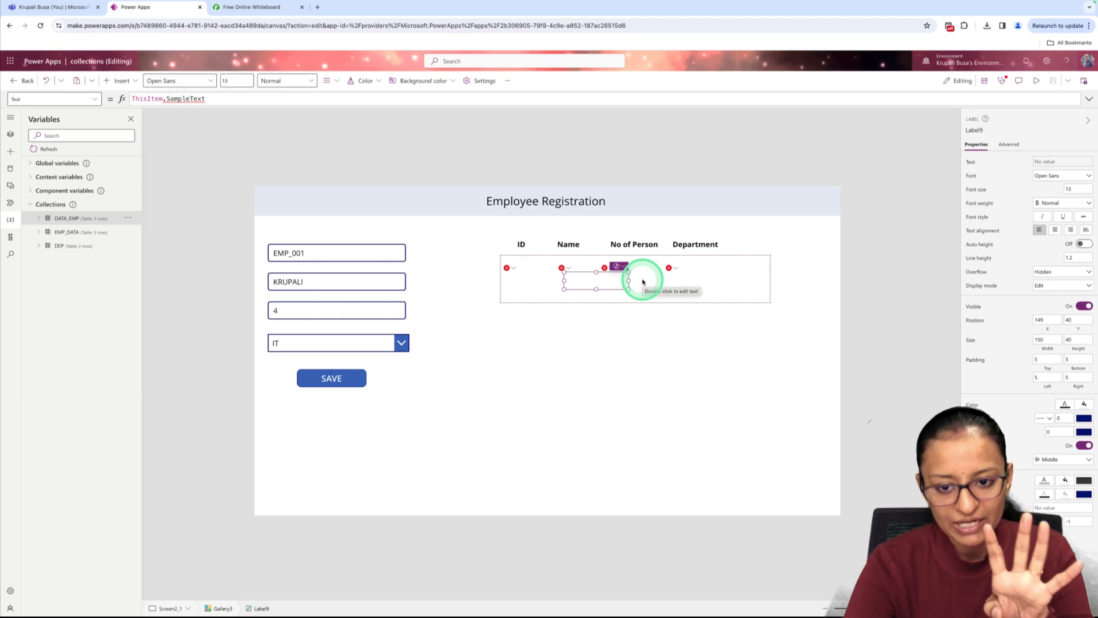
left_click(527, 278)
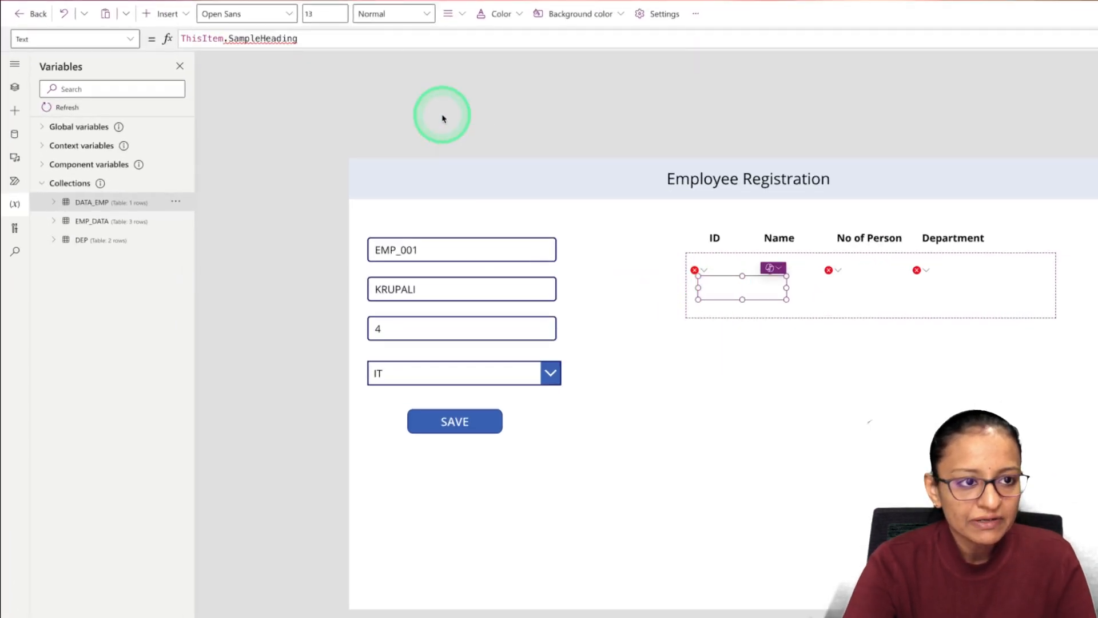
double_click(319, 38)
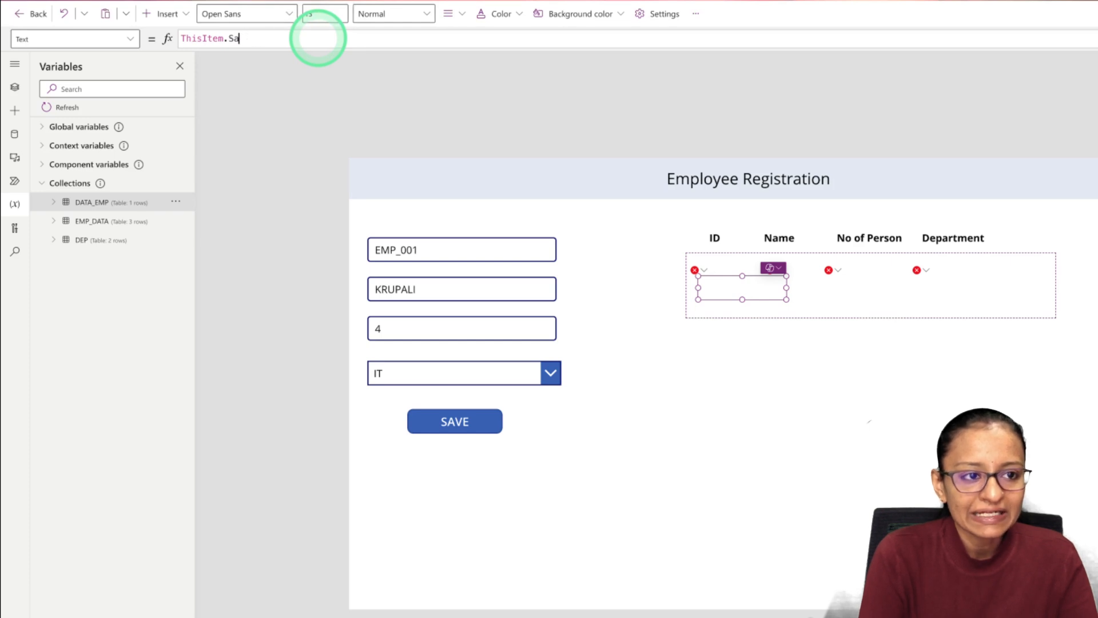
type(".")
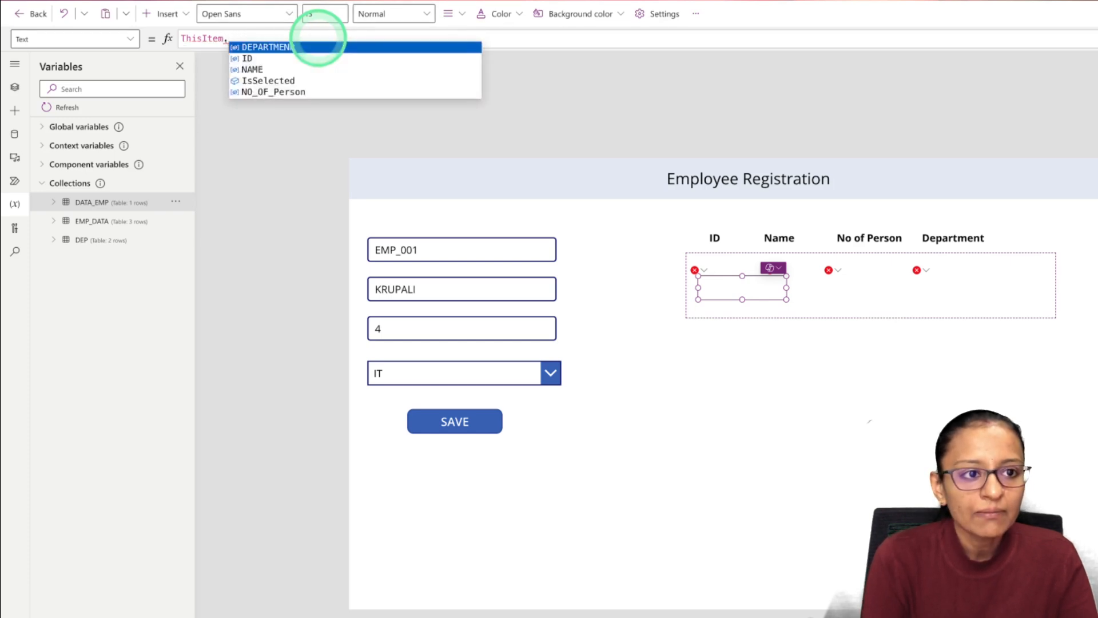
left_click(280, 68)
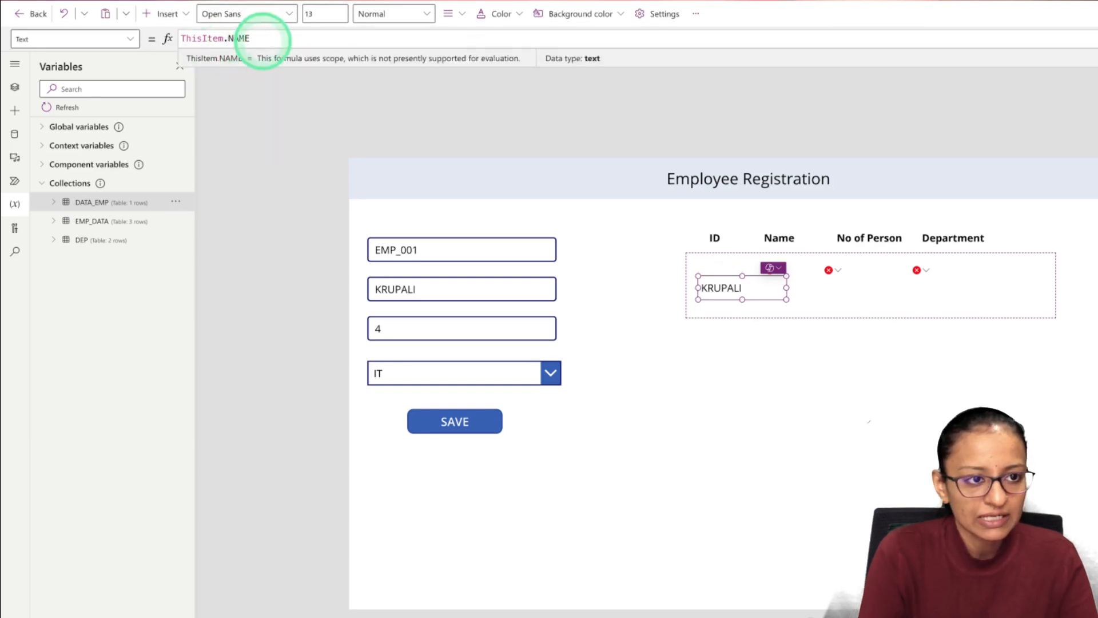
type("I")
left_click(263, 39)
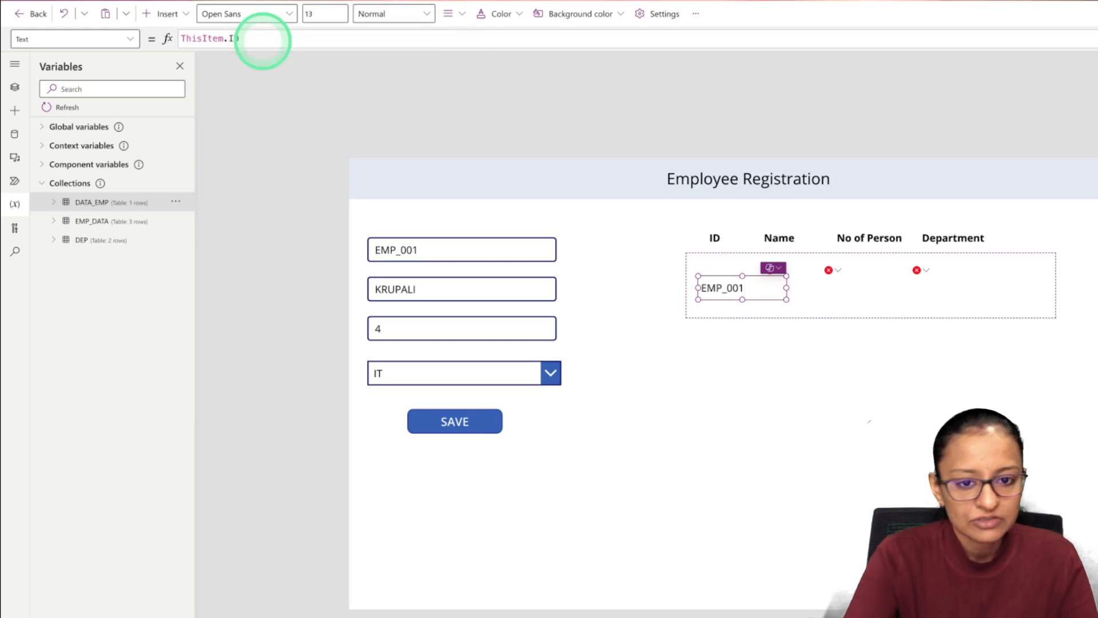
Set the Text of the gallery label under the Name heading to ThisItem.NAME
left_click(815, 292)
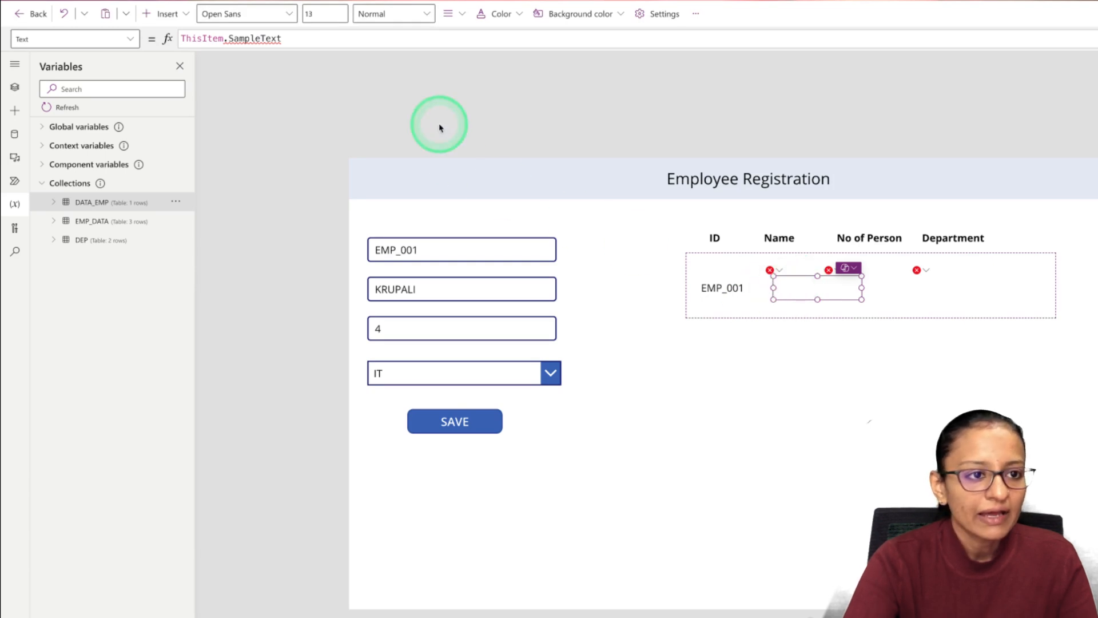
left_click(283, 38)
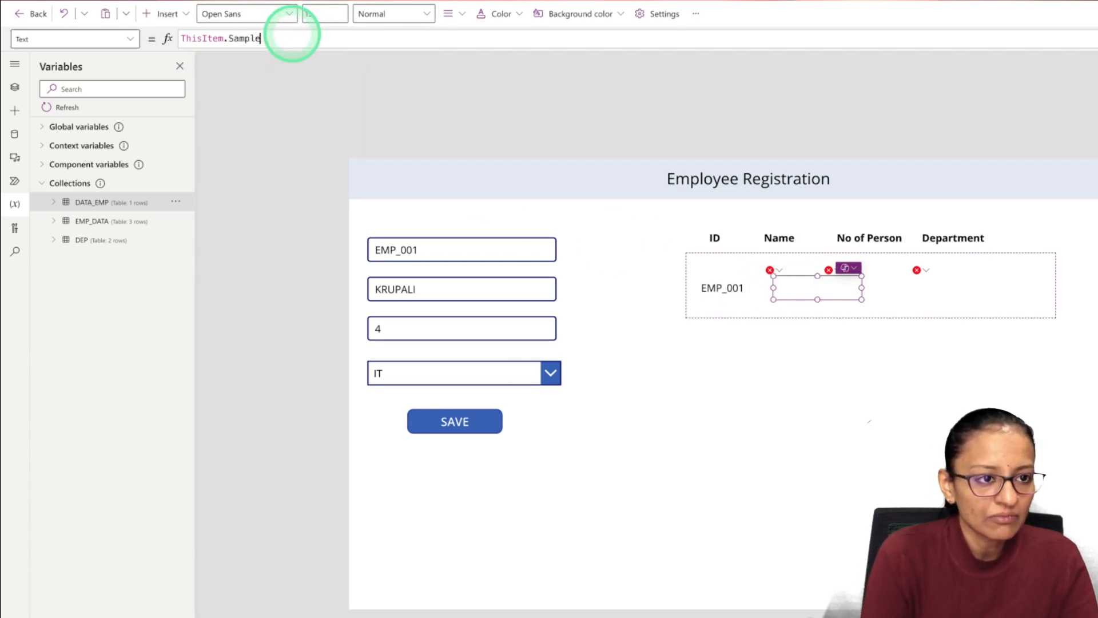
type(".NAME")
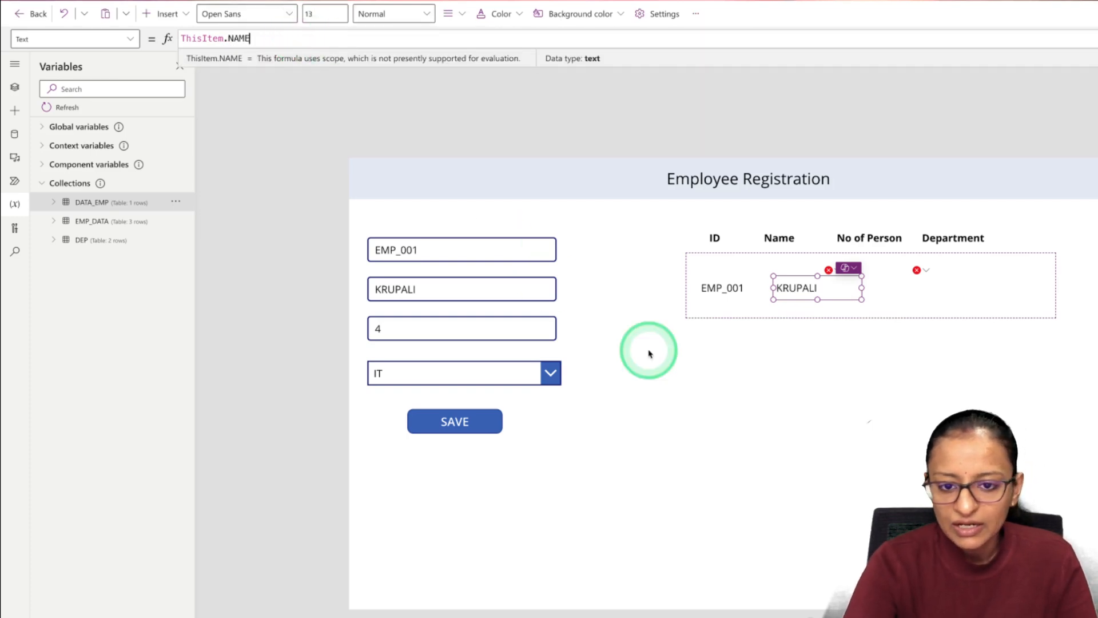
Set the Text of the gallery label under the No of Person heading to ThisItem.NO_OF_Person
left_click(855, 286)
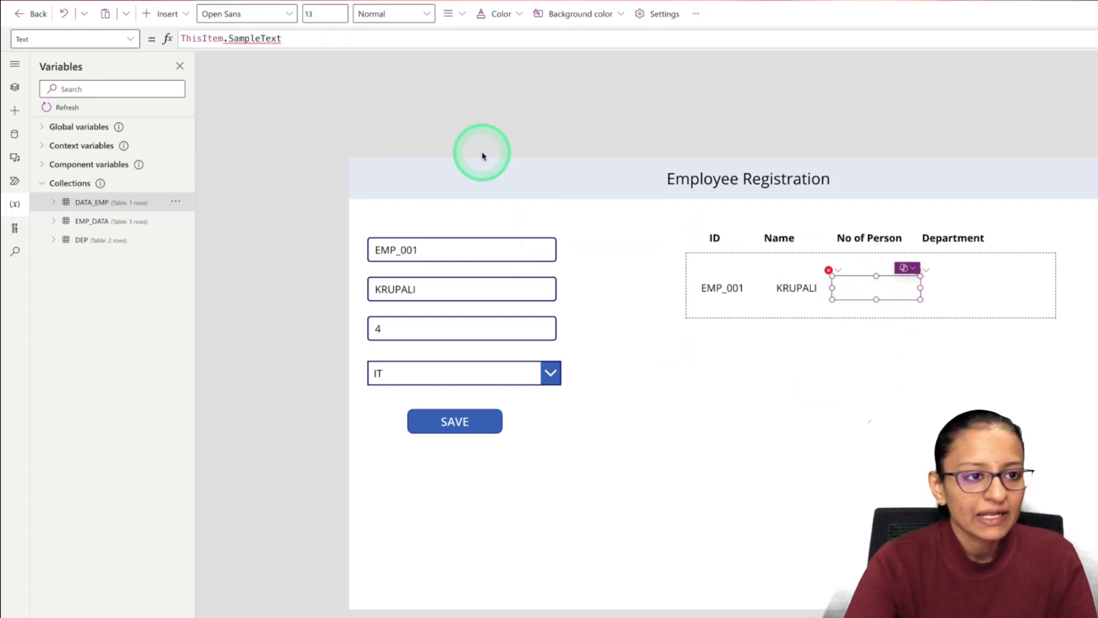
left_click(286, 38)
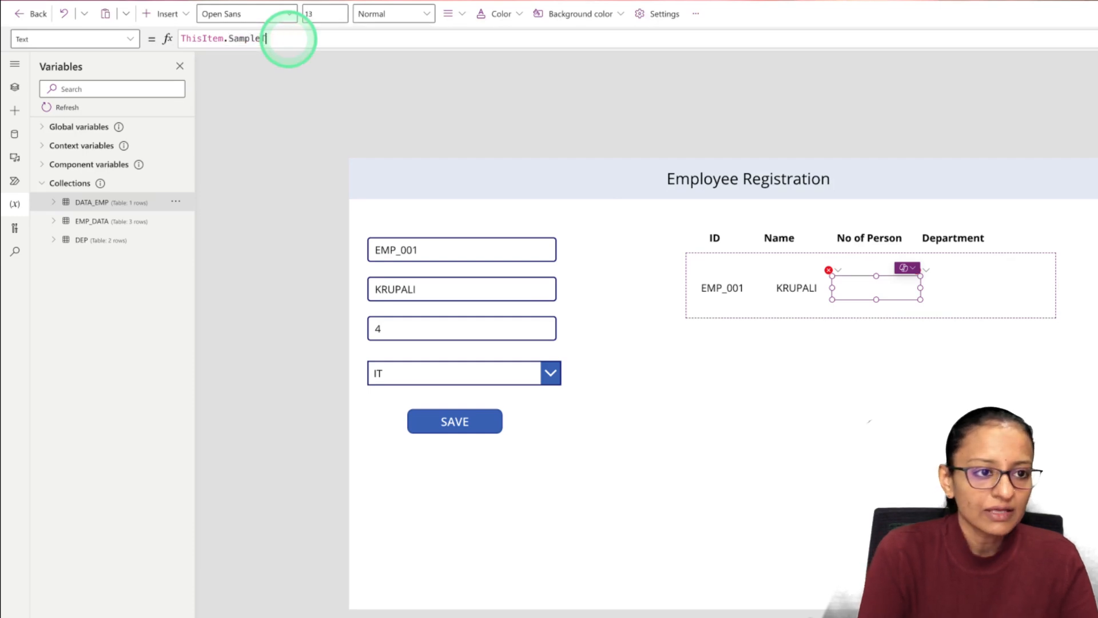
type(".")
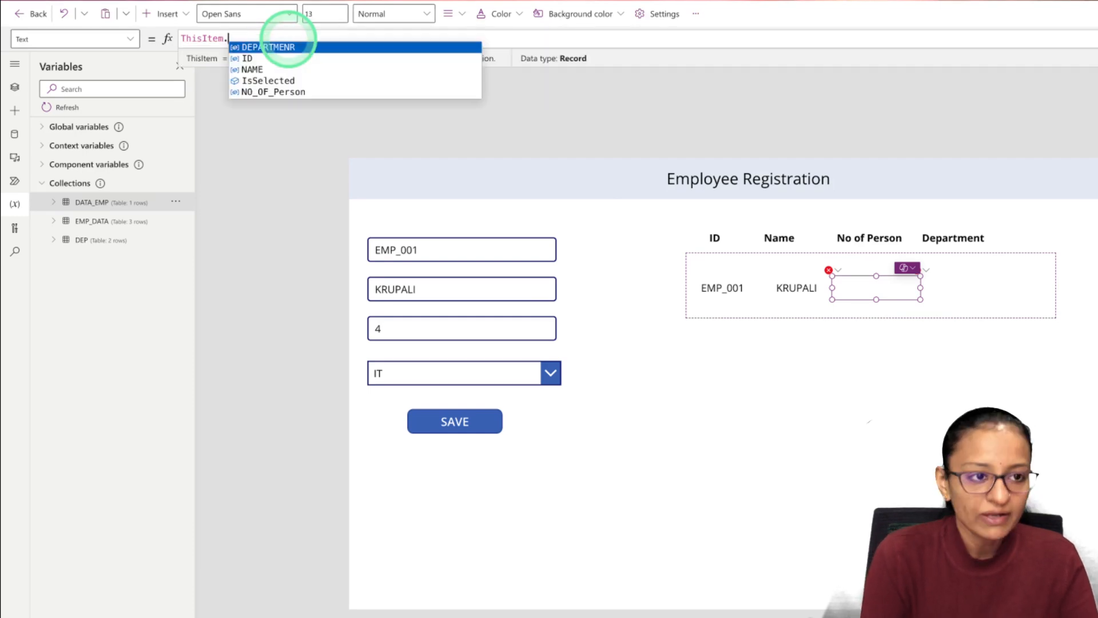
key("Down")
key("Down")
key("Down")
key("Down")
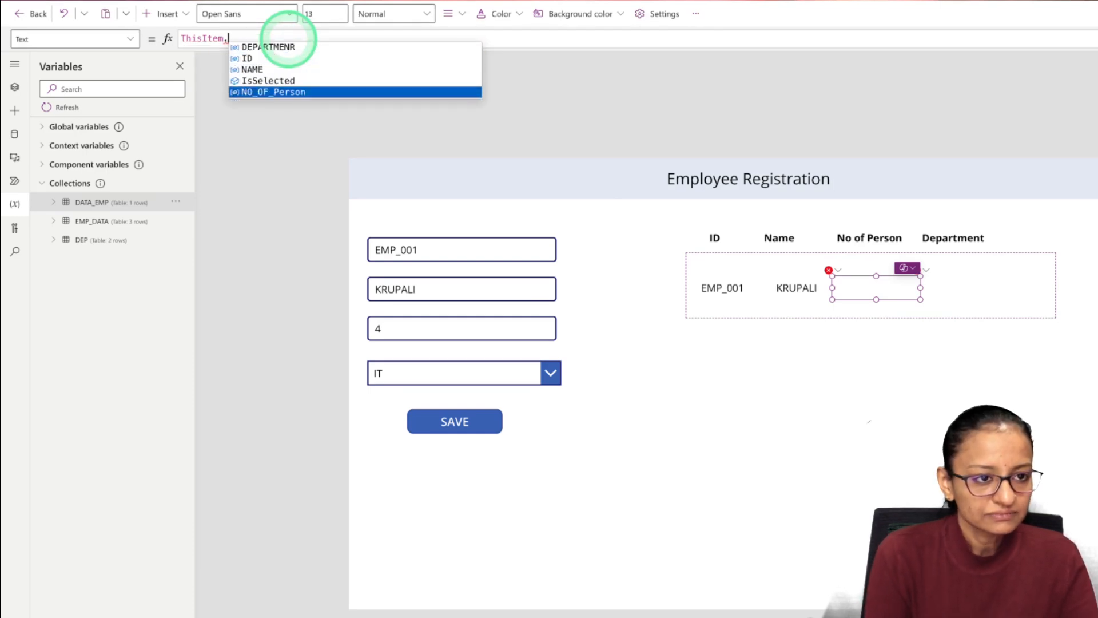
key("Tab")
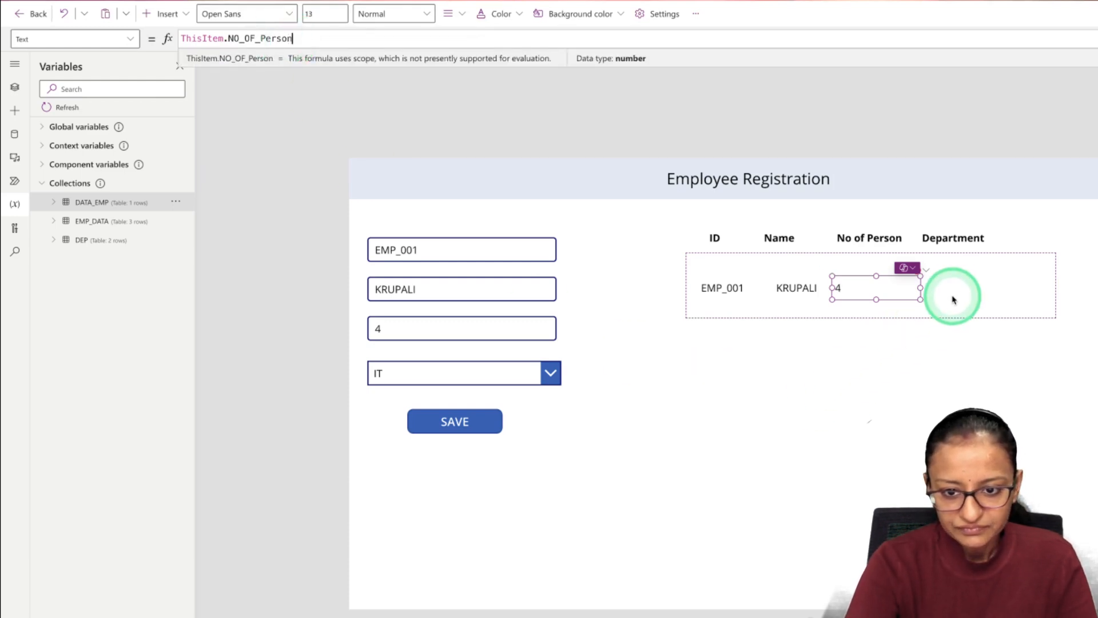
Set the Text of the gallery label under the Department heading to ThisItem.DEPARTMENR
left_click(959, 287)
left_click(315, 42)
key("BackSpace")
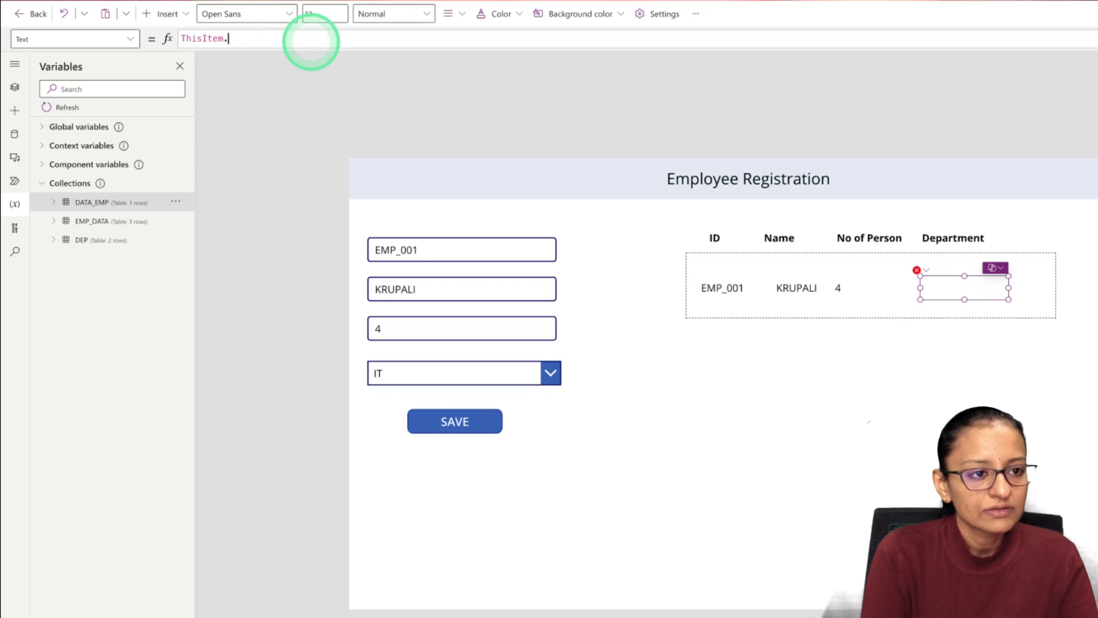
type(".")
key("Down")
key("Down")
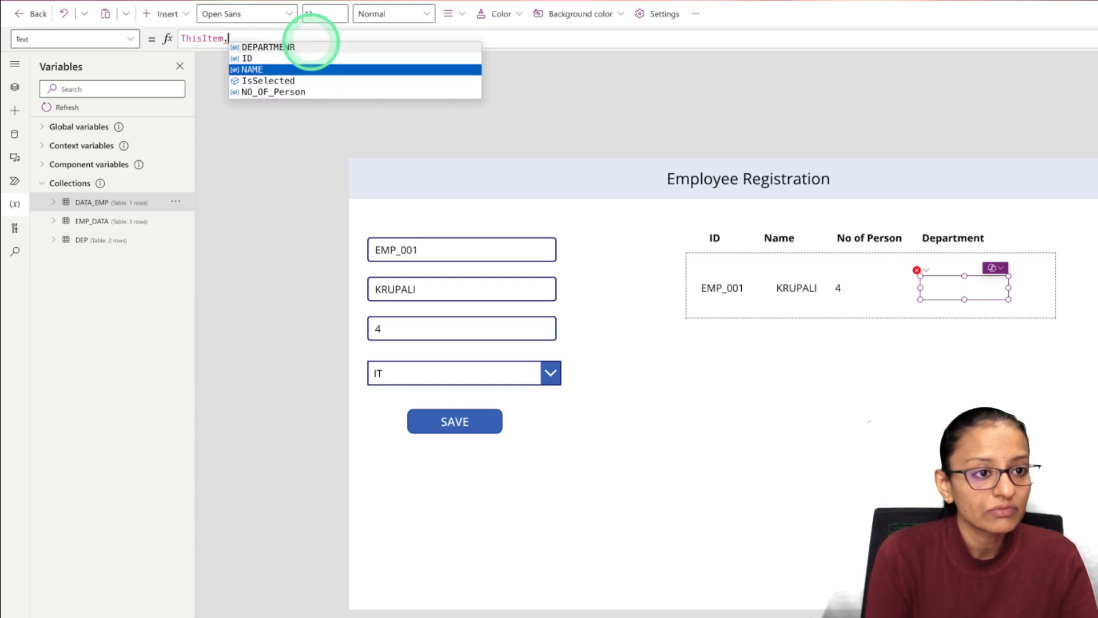
key("Up")
key("Up")
key("Tab")
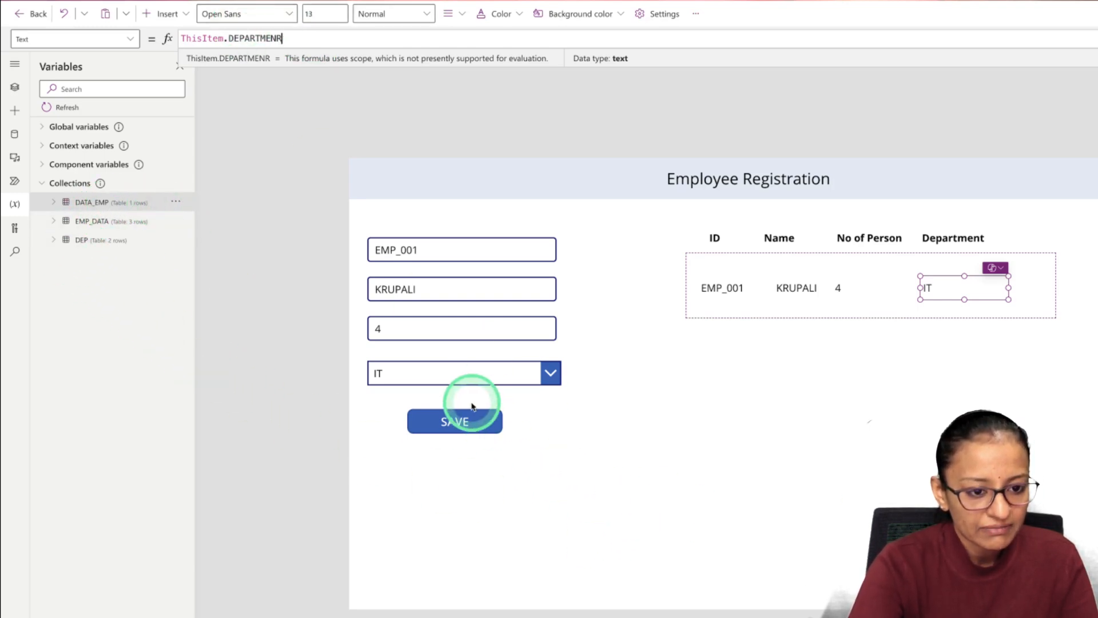
In the SAVE button's OnSelect formula, correct the misspelled department field name in the Collect record to DEPARTMENT
left_click(458, 422)
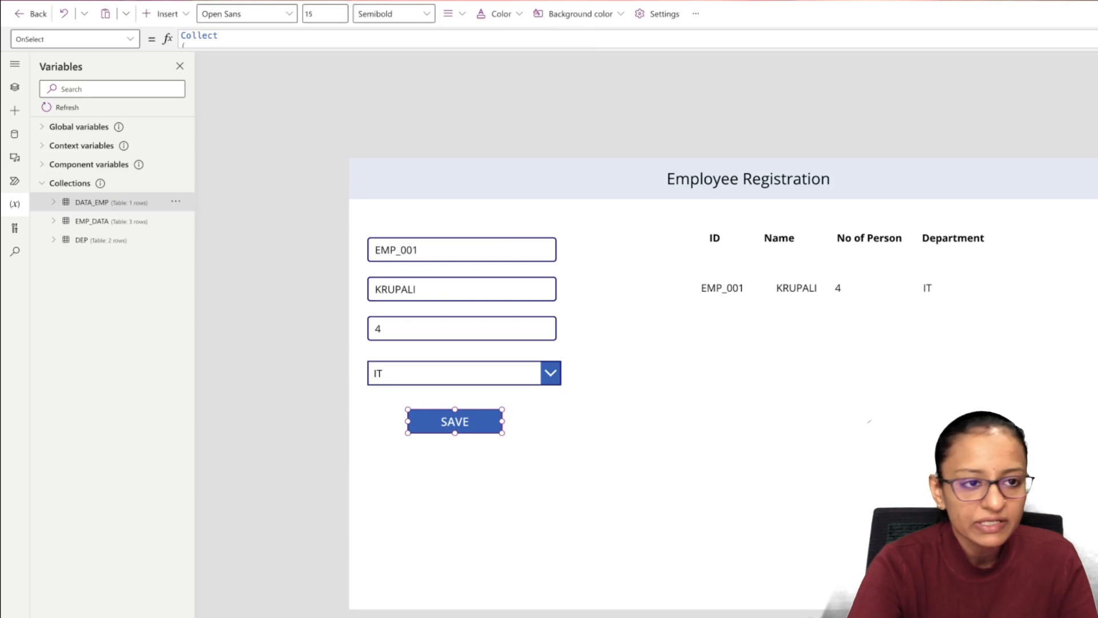
left_click(286, 39)
double_click(263, 114)
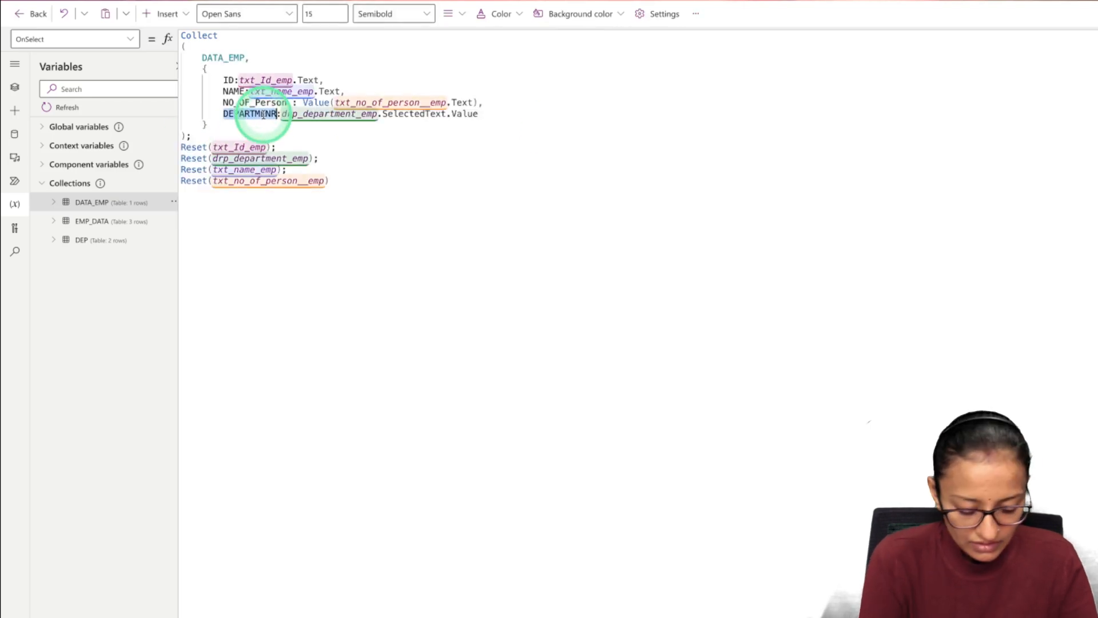
type("Depa")
key("BackSpace")
key("BackSpace")
key("BackSpace")
key("BackSpace")
type("DEPARTME")
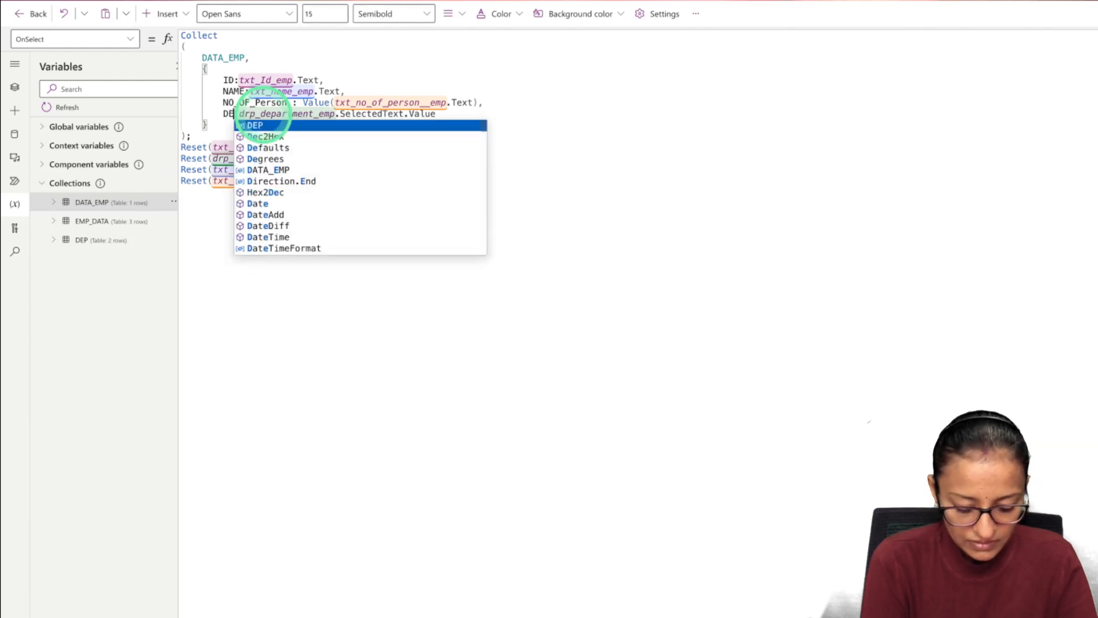
type("NT")
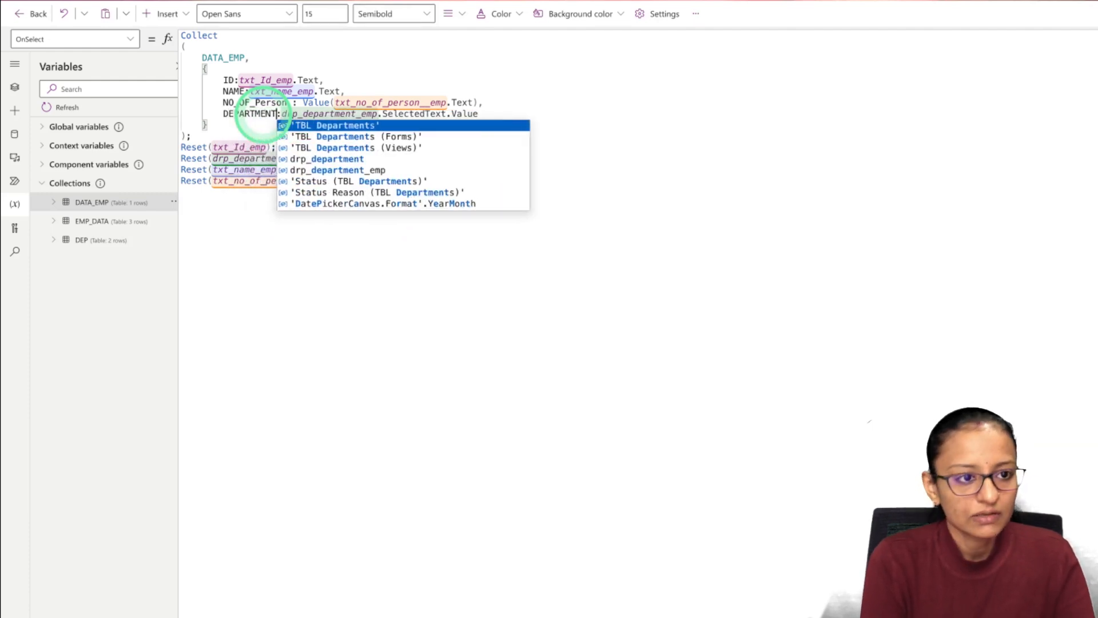
key("Escape")
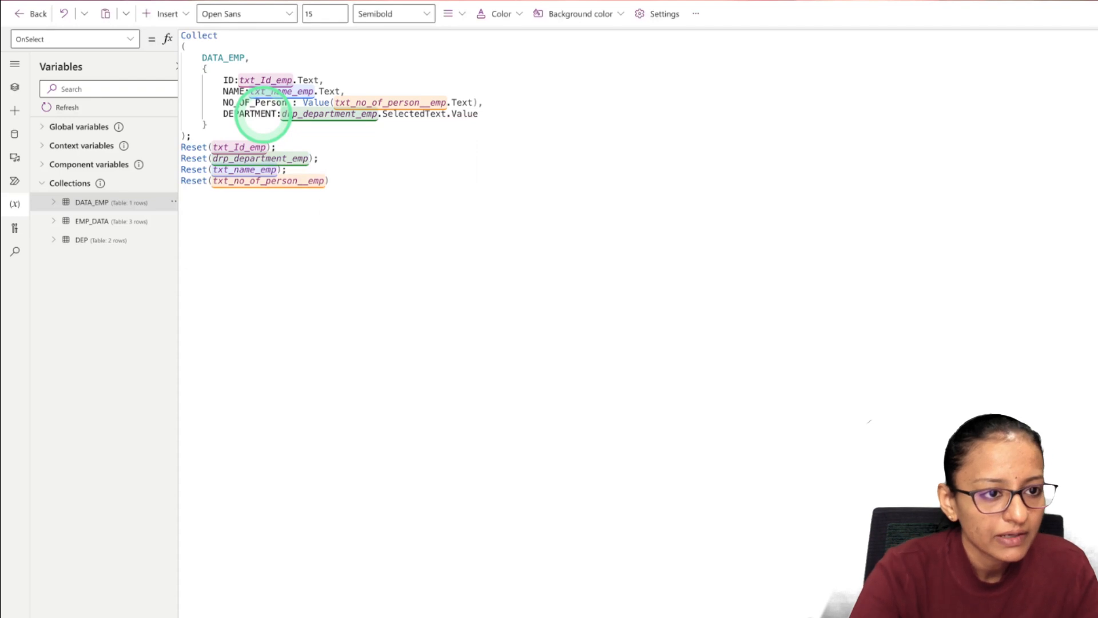
left_click(660, 93)
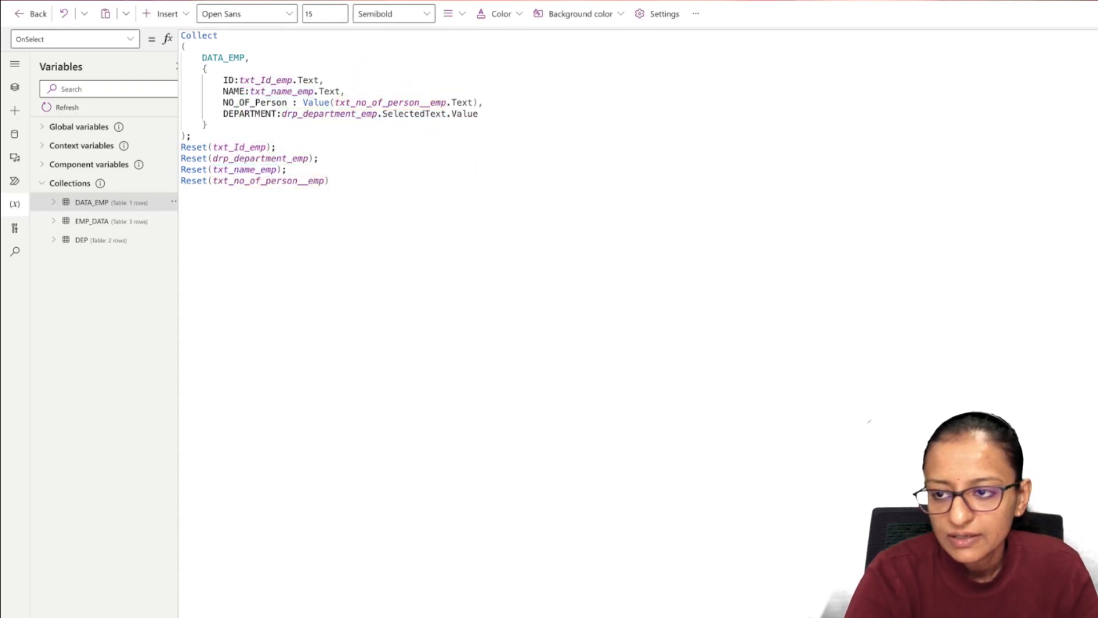
left_click(600, 596)
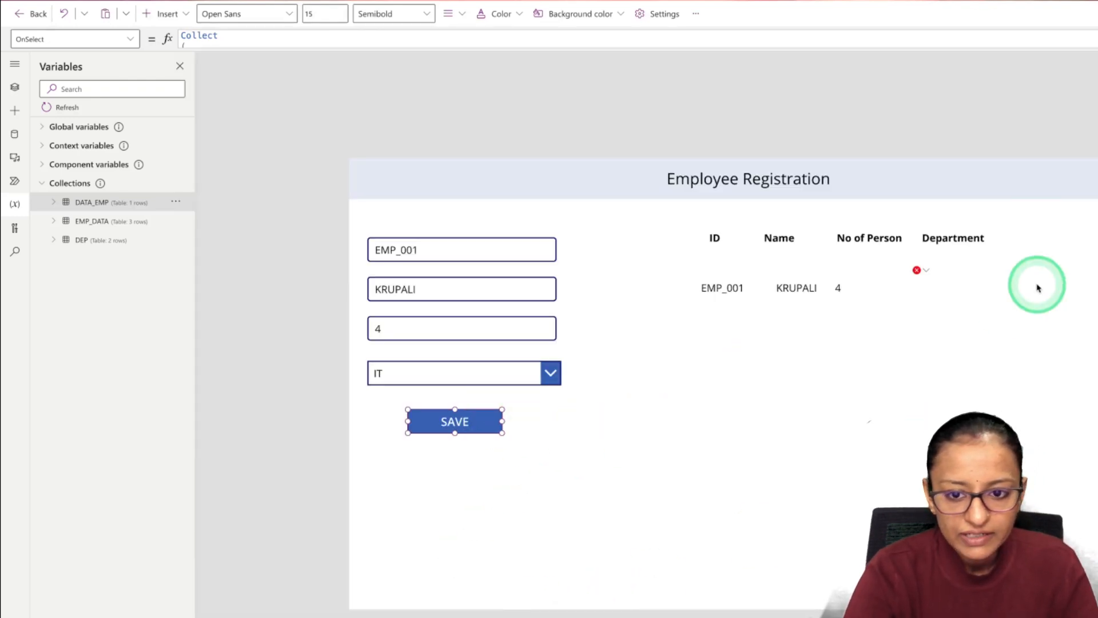
Update the gallery's Department label so its Text formula reads ThisItem.DEPARTMENT
left_click(939, 295)
left_click(293, 36)
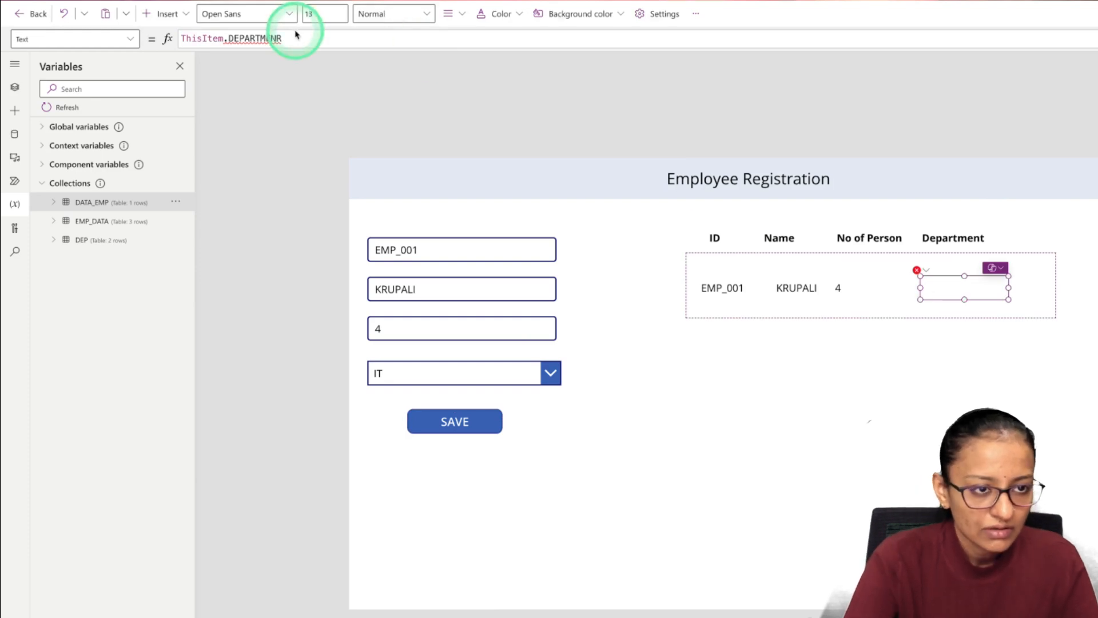
key("BackSpace")
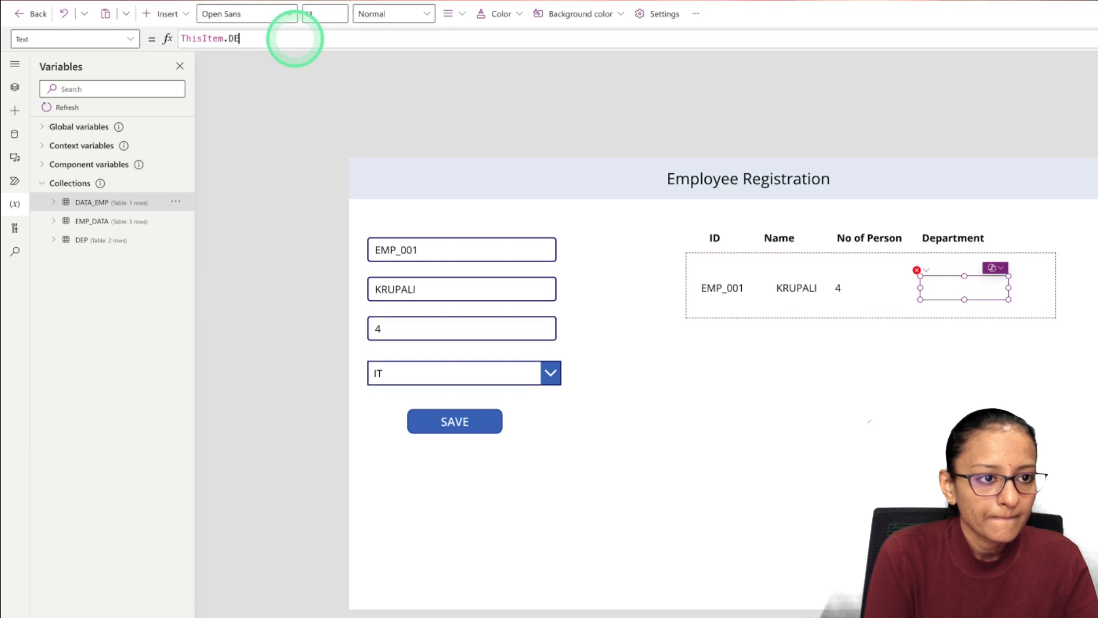
type(".DE")
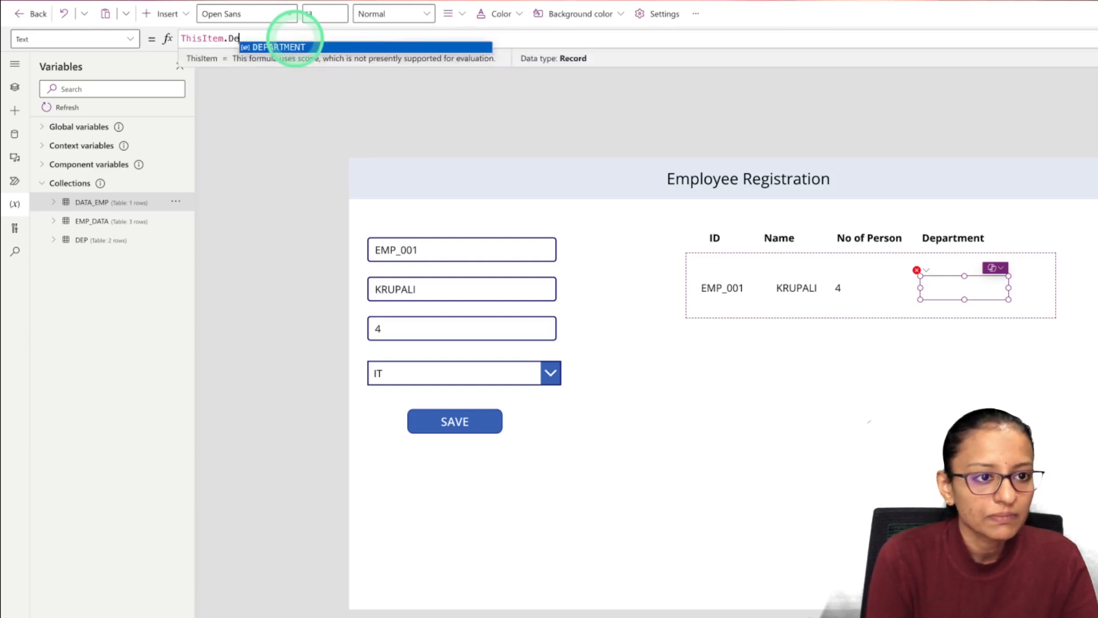
key("Tab")
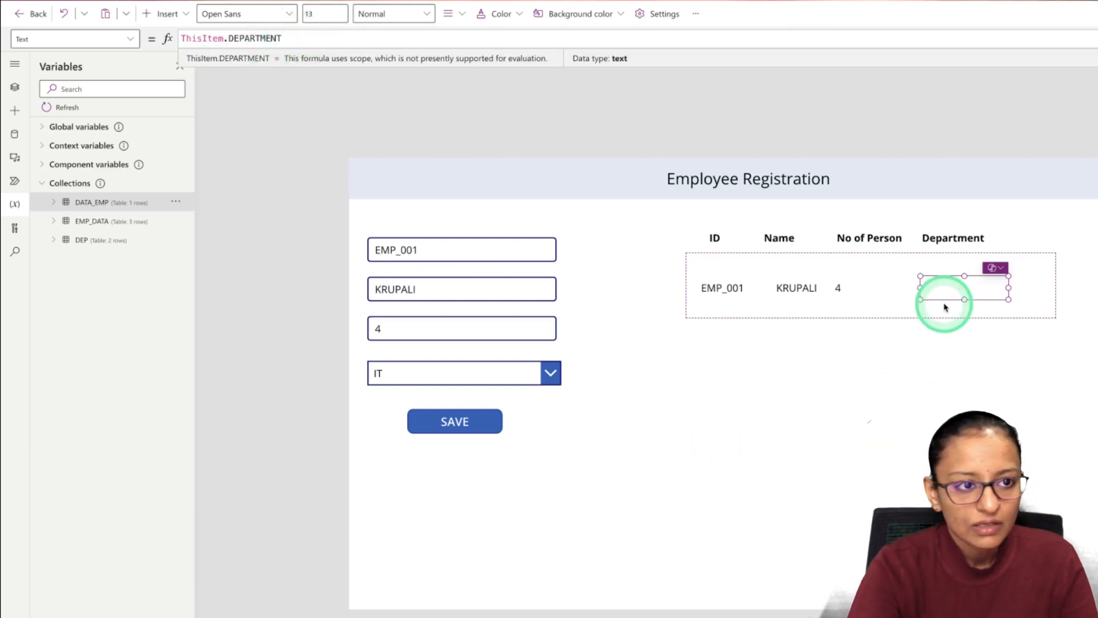
Check the Text formula of the gallery's No of Person label and the gallery's Items source
left_click(896, 353)
left_click(890, 290)
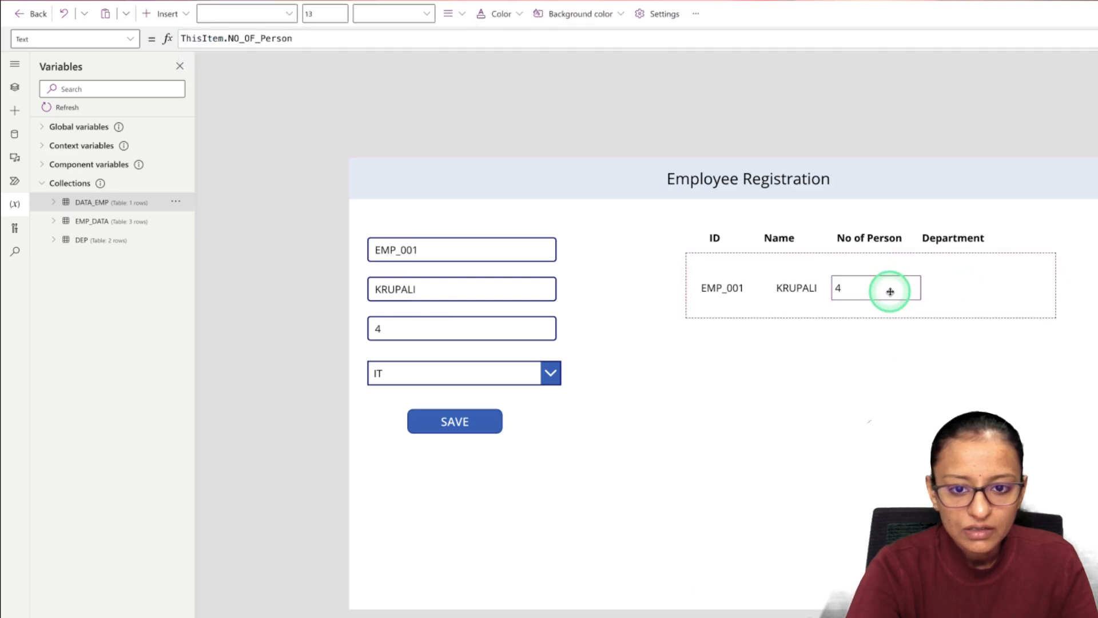
left_click(990, 281)
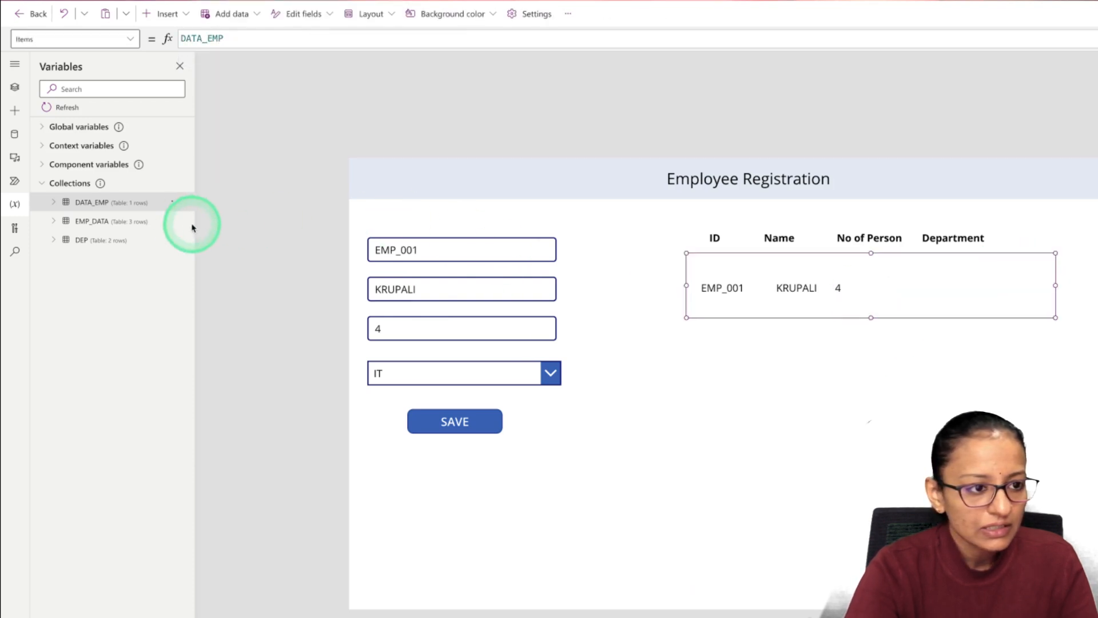
Check the Text formula of the gallery's Department label and the app's list of collections
left_click(157, 190)
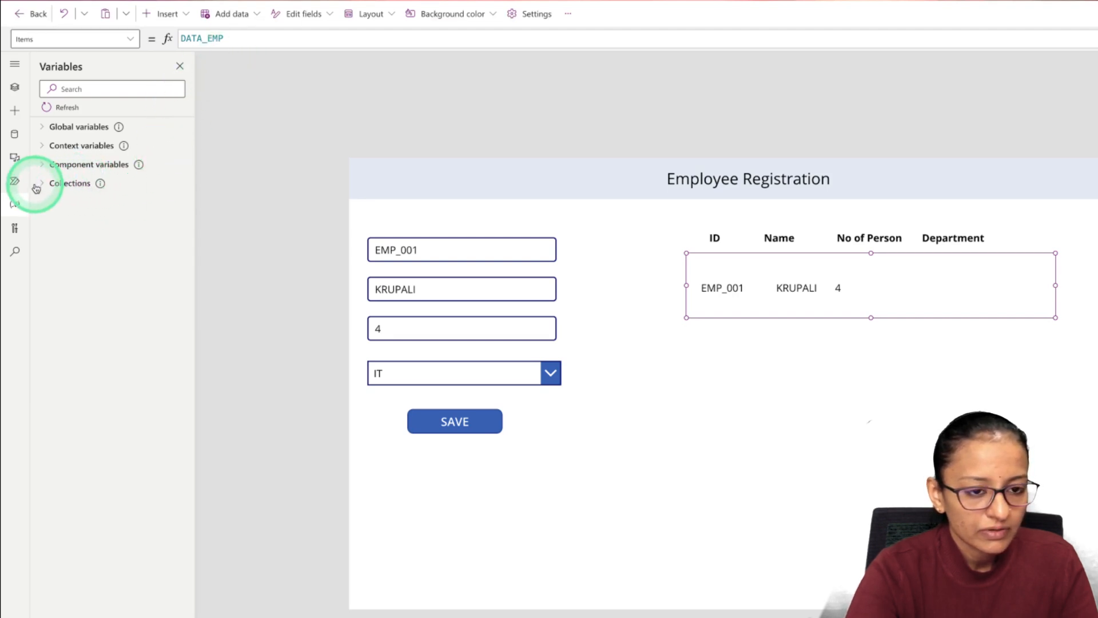
left_click(925, 283)
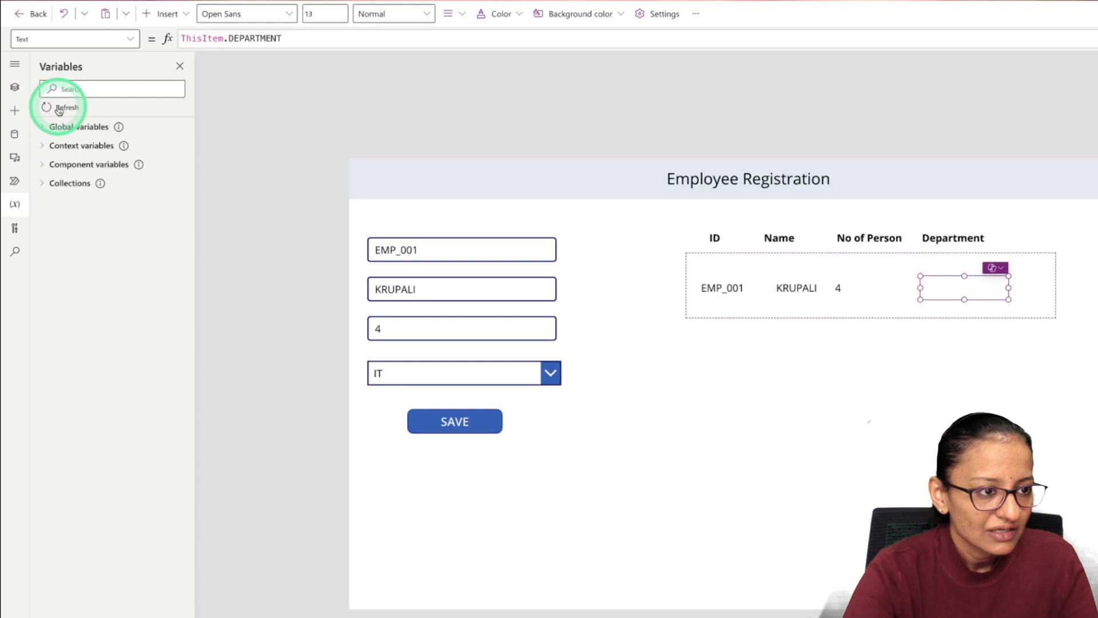
left_click(42, 184)
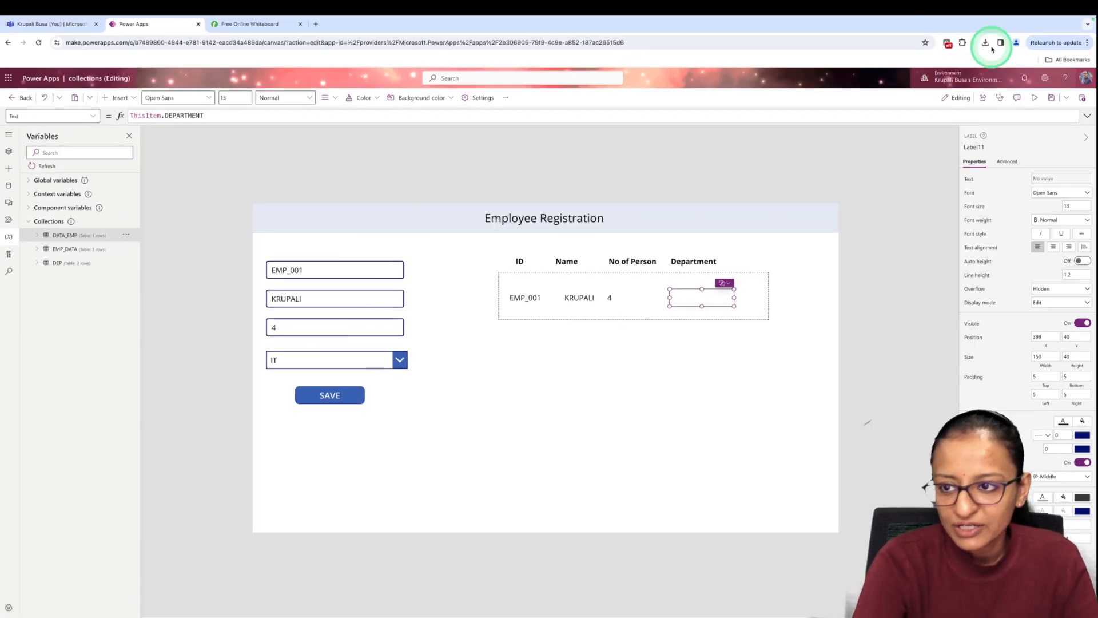
Preview the app and save a record with ID EMP_002, the employee's name, 5 persons and department Sales
left_click(1035, 98)
left_click(189, 215)
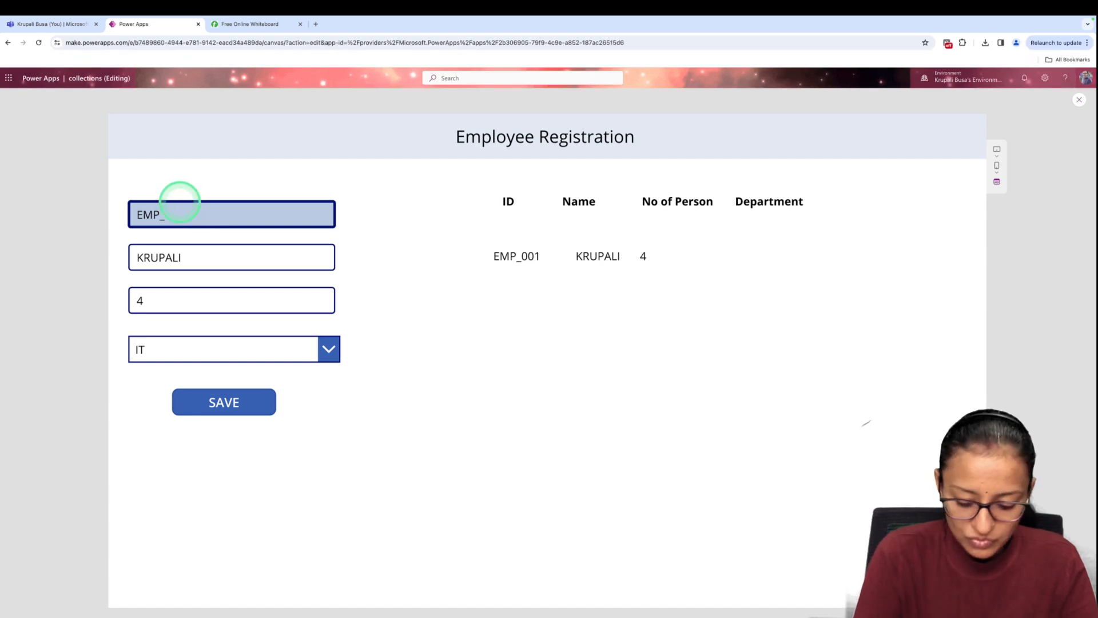
left_click(172, 256)
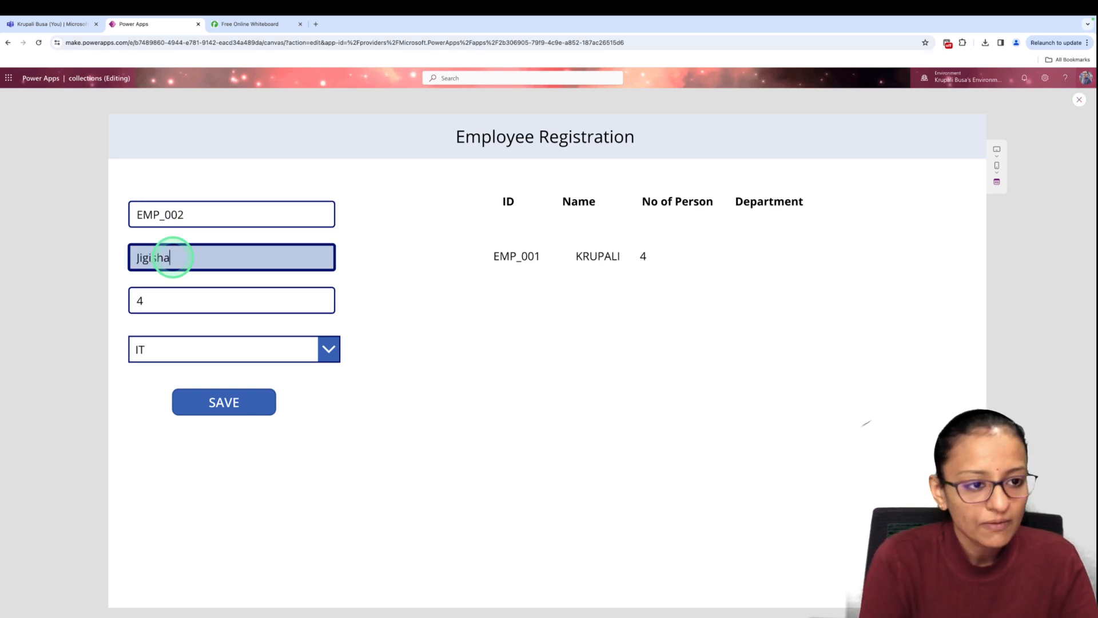
left_click(211, 300)
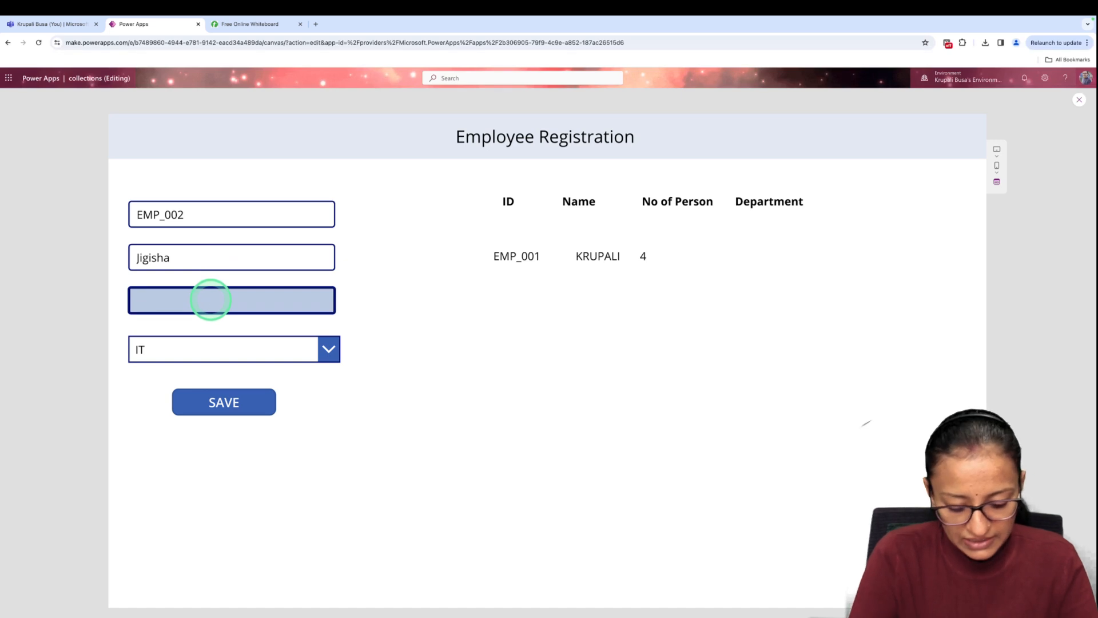
left_click(209, 350)
left_click(198, 394)
left_click(199, 396)
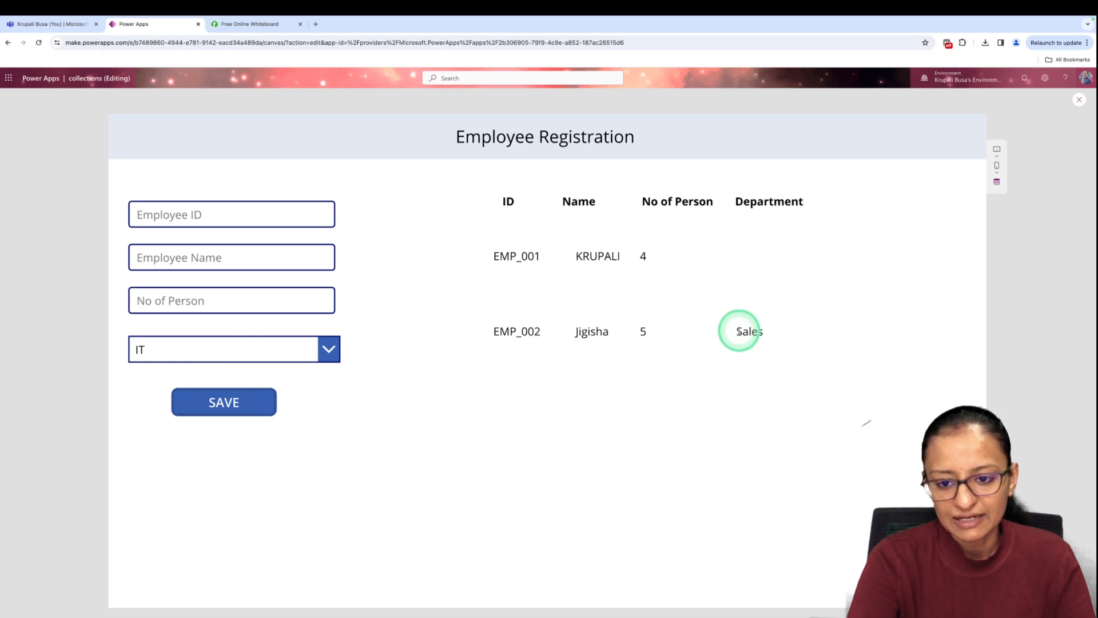
left_click(1079, 105)
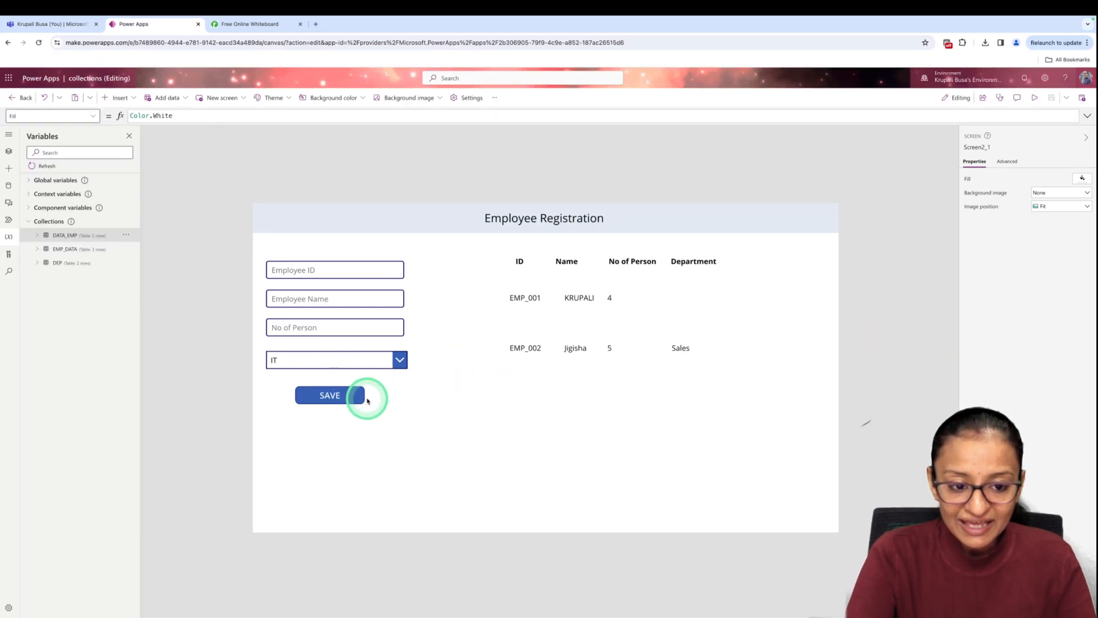
Review the SAVE button's full OnSelect formula and the gallery's Items source
left_click(312, 406)
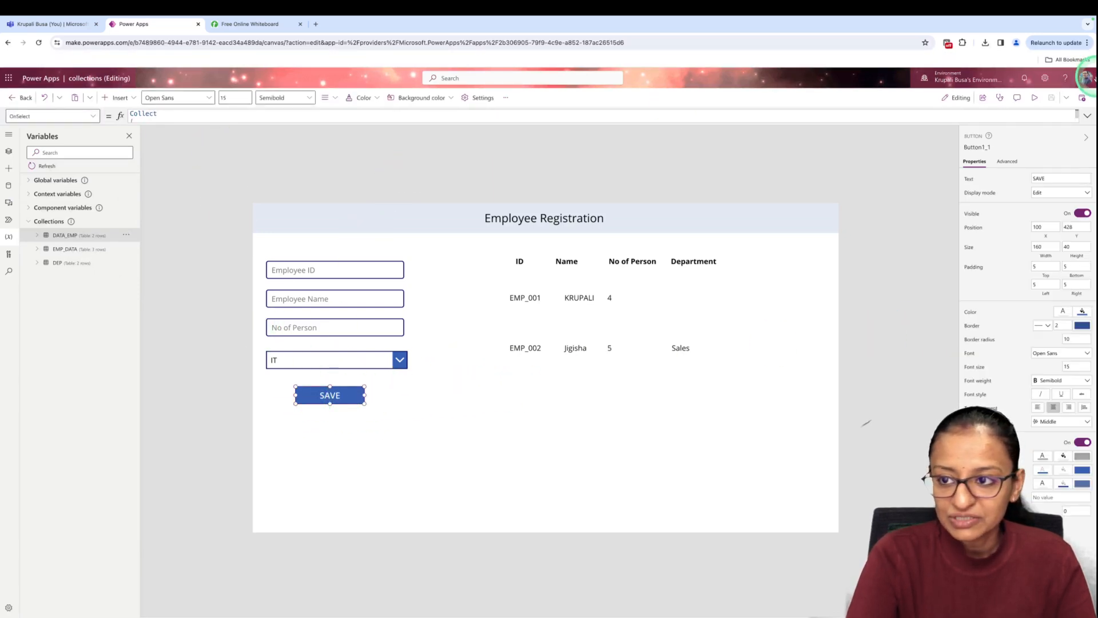
left_click(1086, 118)
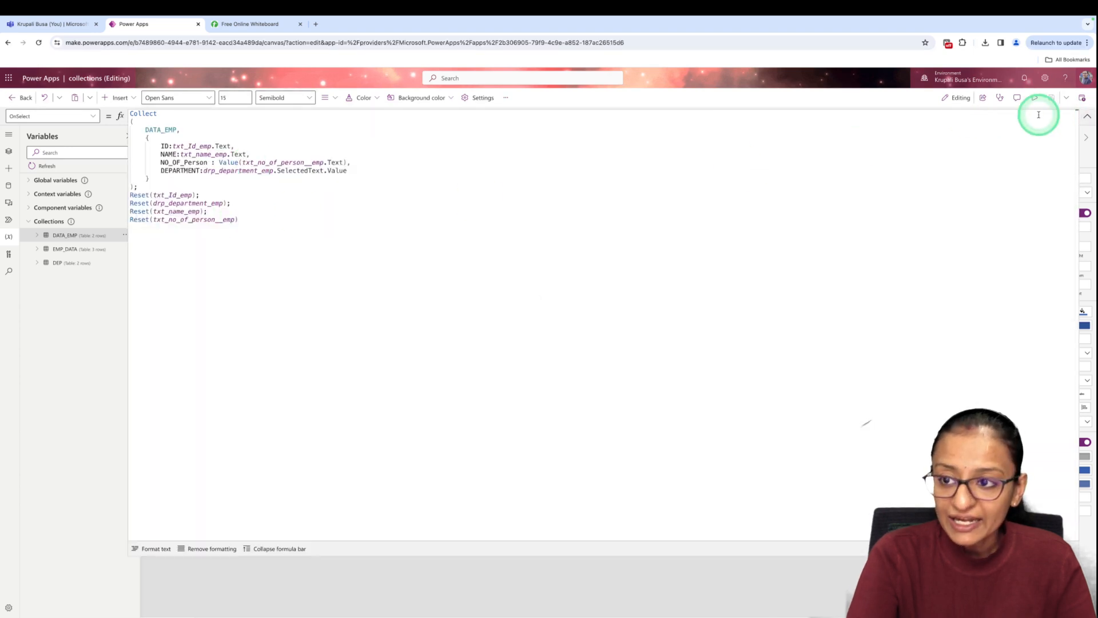
left_click(1086, 118)
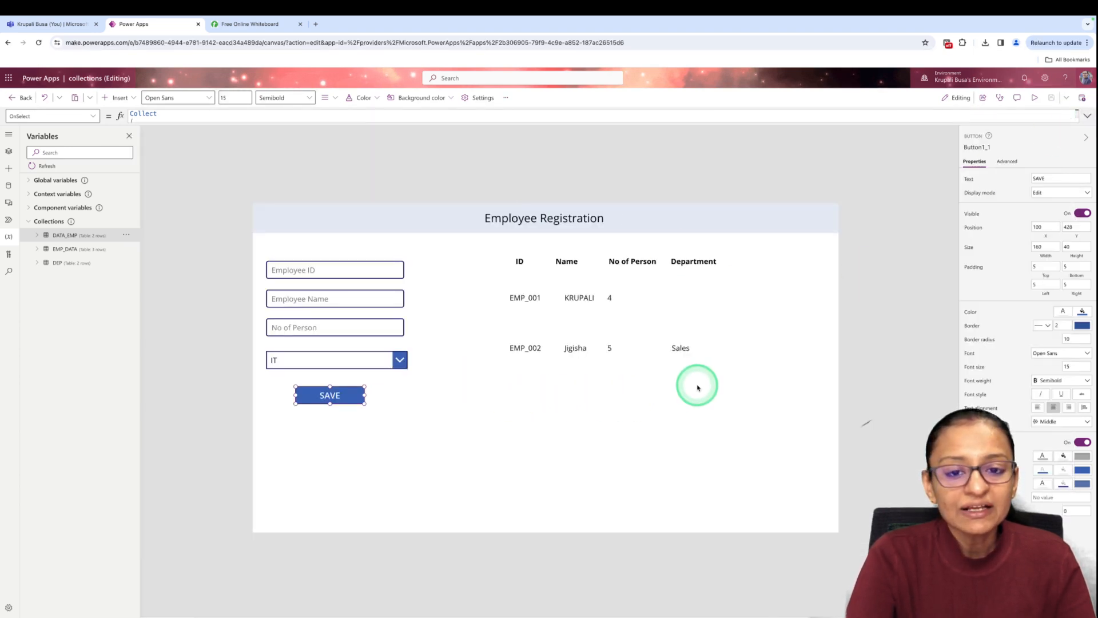
left_click(653, 402)
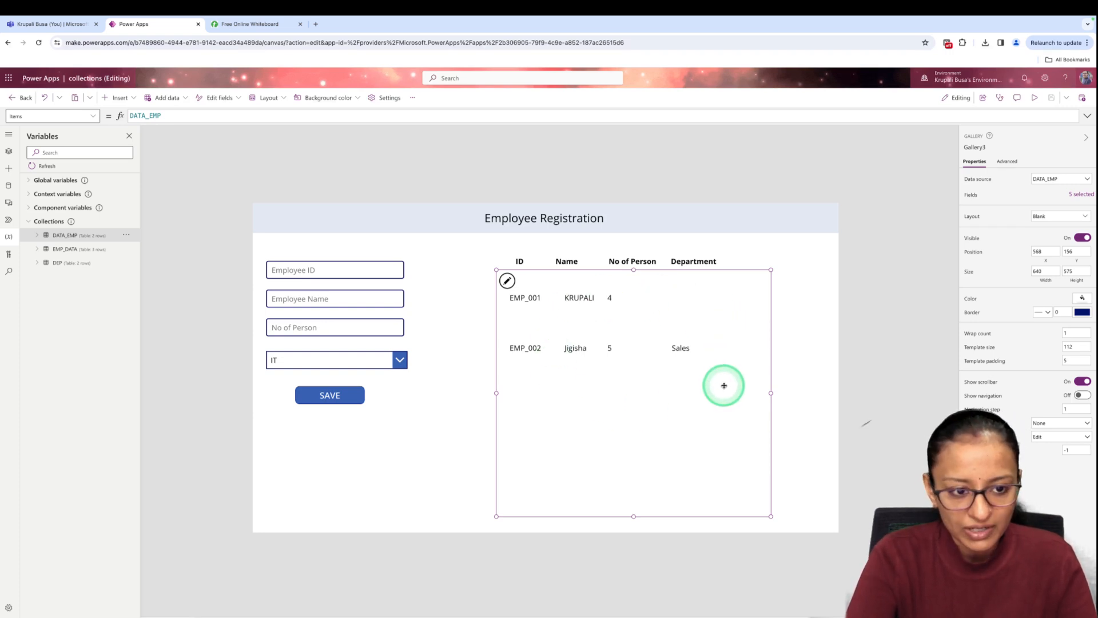
left_click(381, 453)
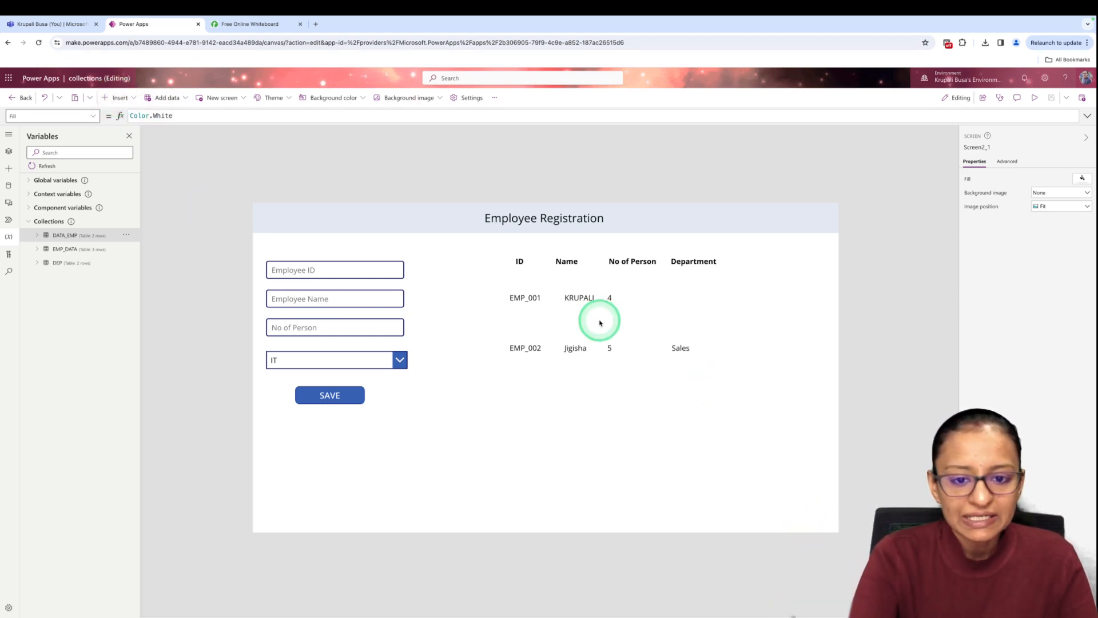
Insert a Trash icon into the gallery's row template and place it after the Department value
left_click(692, 351)
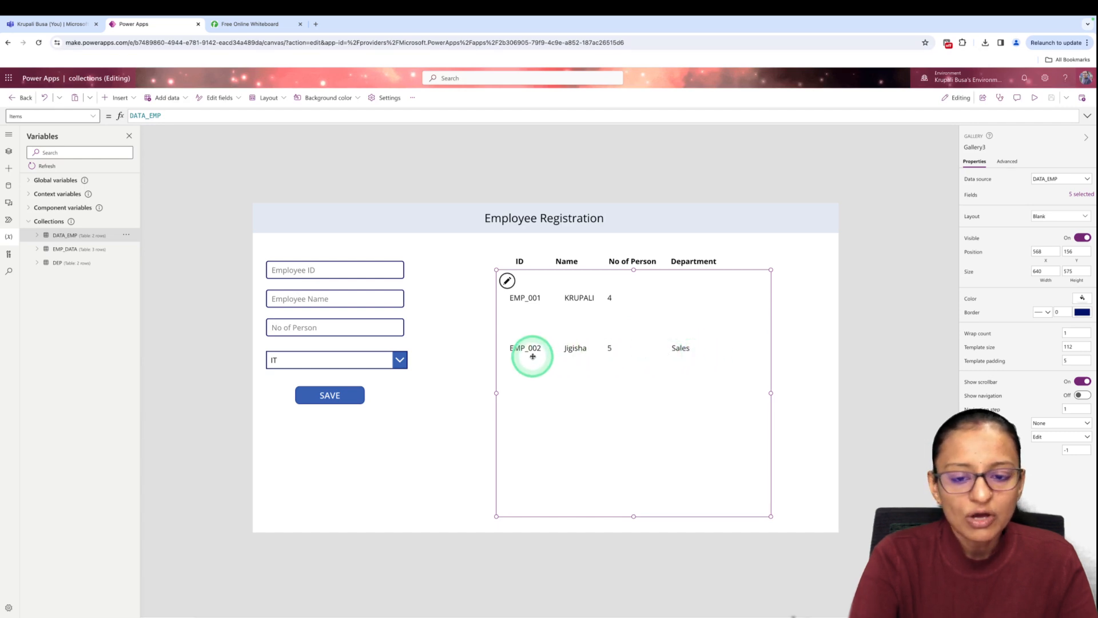
left_click(506, 281)
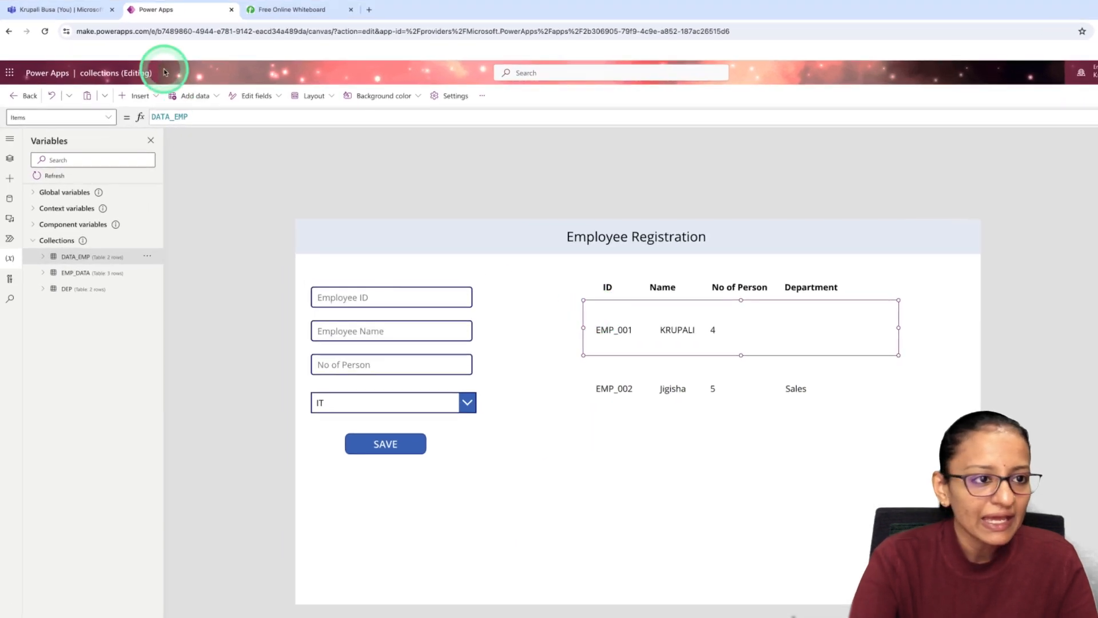
left_click(137, 96)
type("trash")
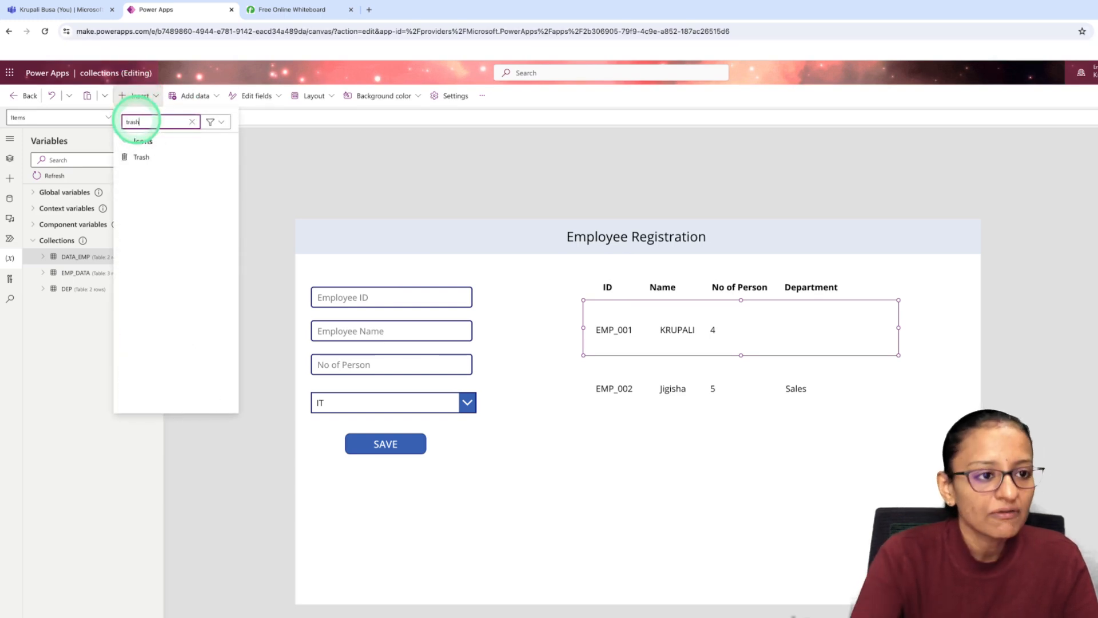
left_click(140, 156)
left_click_drag(652, 345, 874, 323)
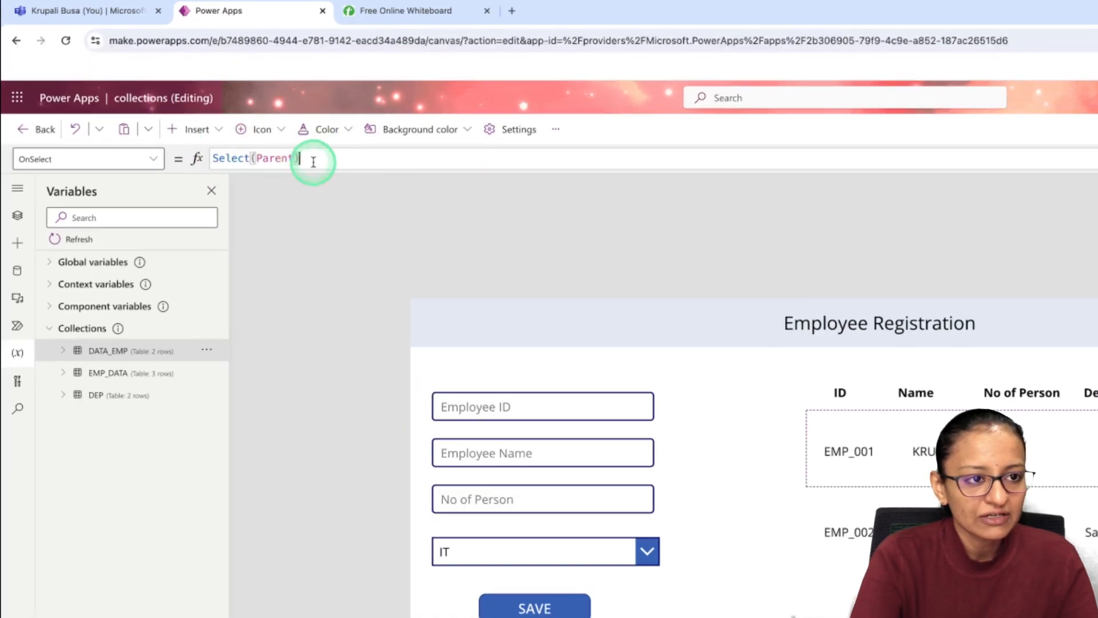
Set the trash icon's OnSelect formula to Remove(DATA_EMP,ThisItem)
triple_click(225, 118)
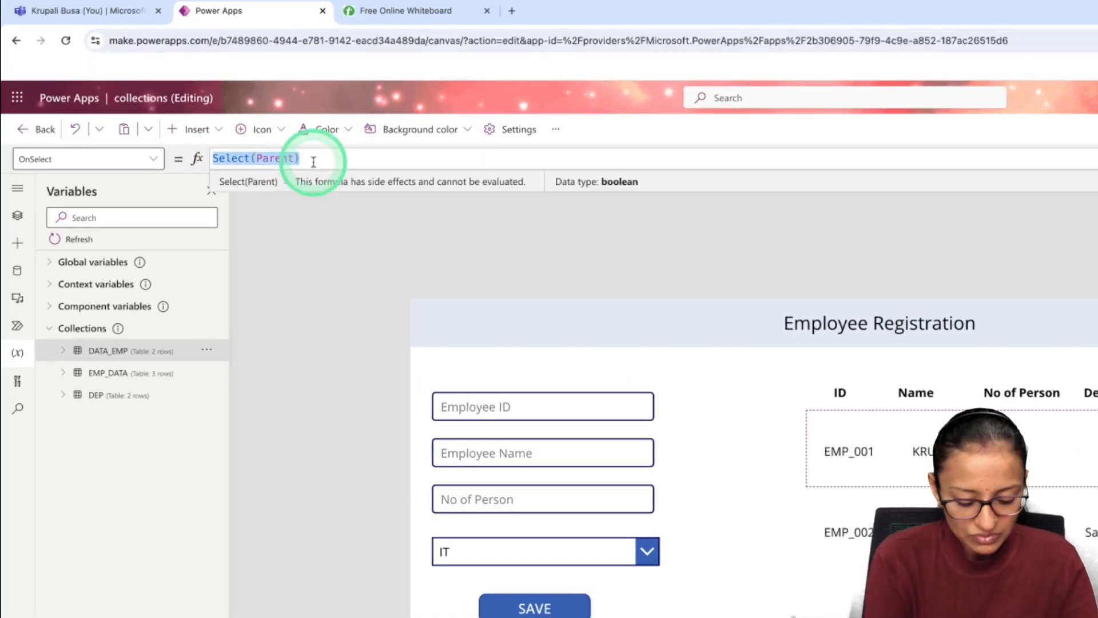
type("remo")
key("Tab")
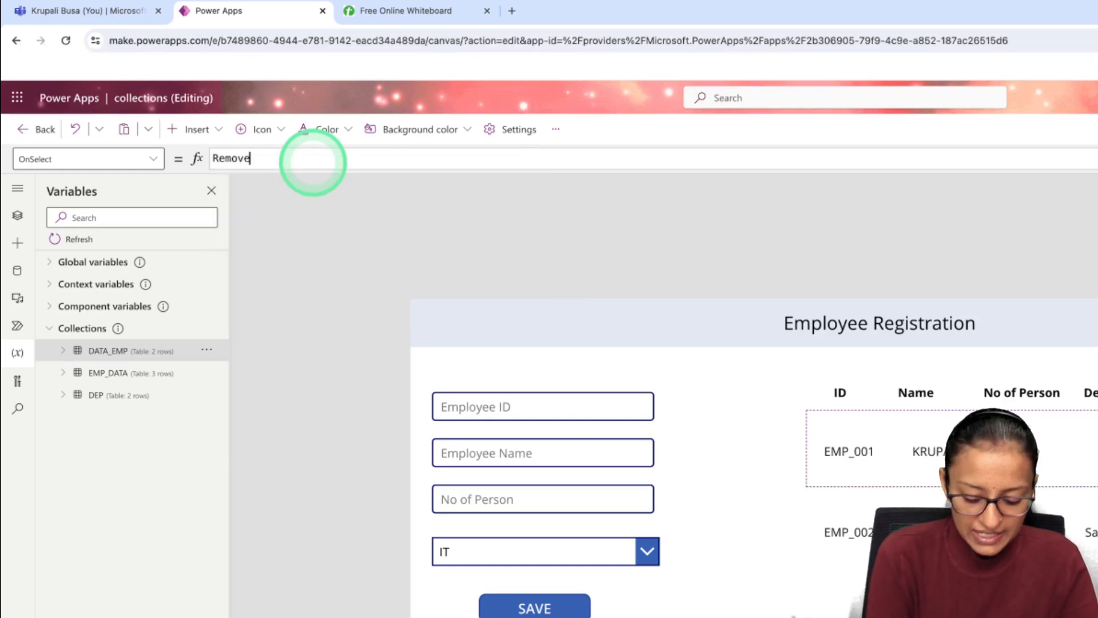
type("(dat")
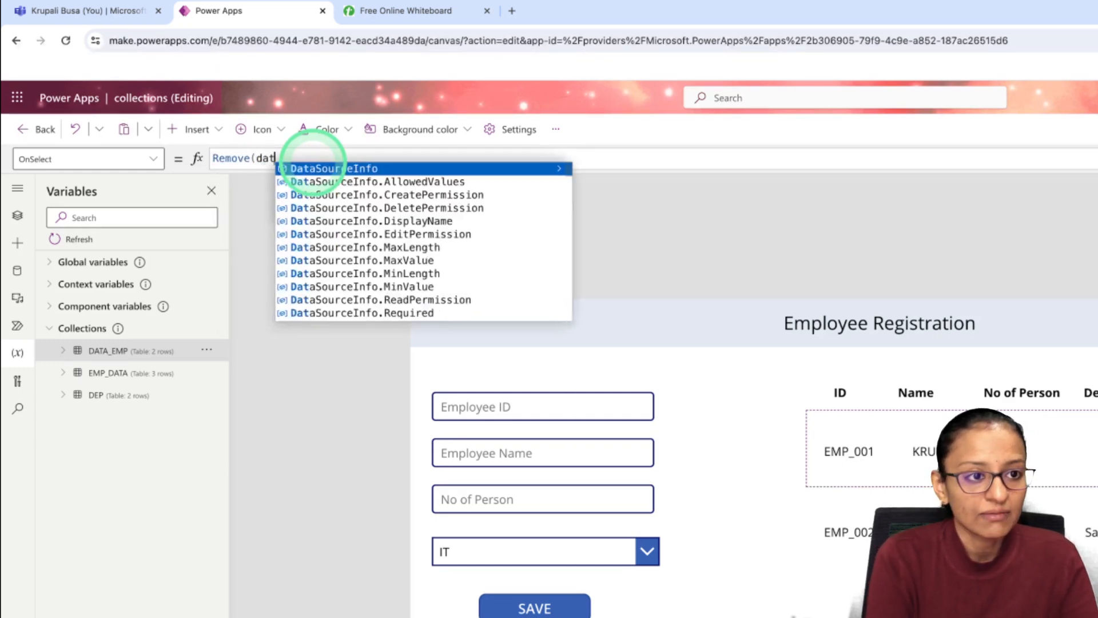
key("BackSpace")
key("BackSpace")
key("BackSpace")
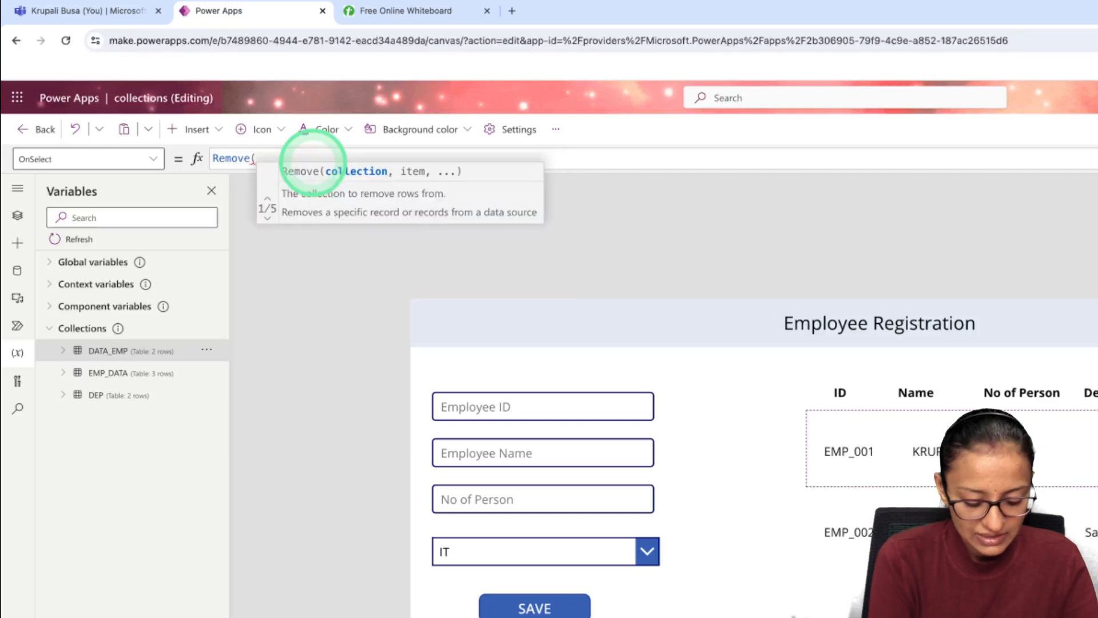
type("DATA")
left_click(315, 167)
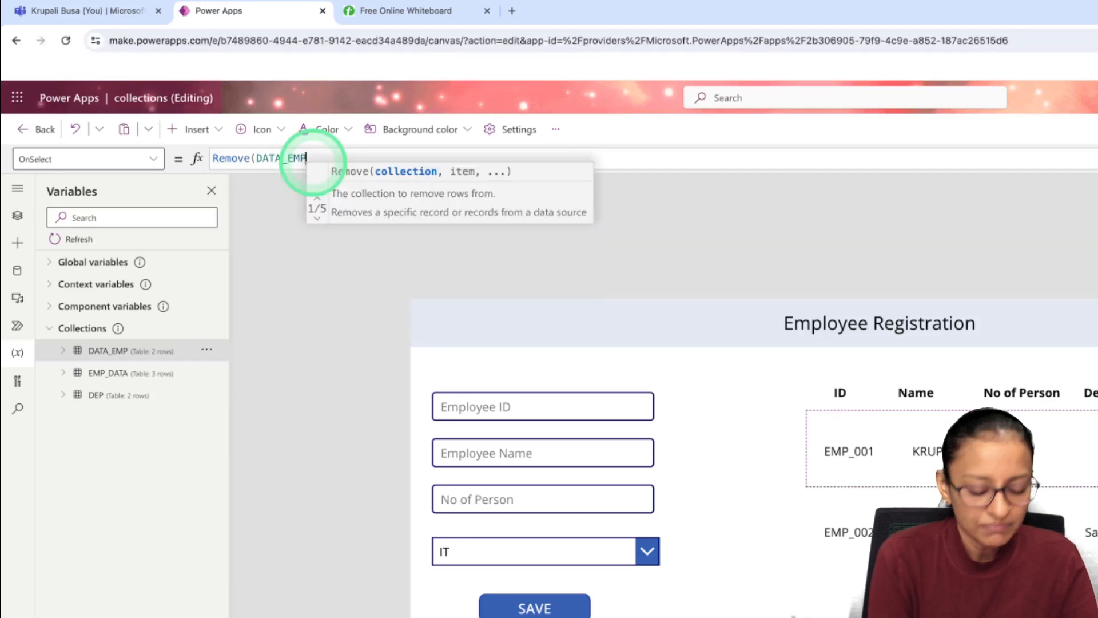
type(",")
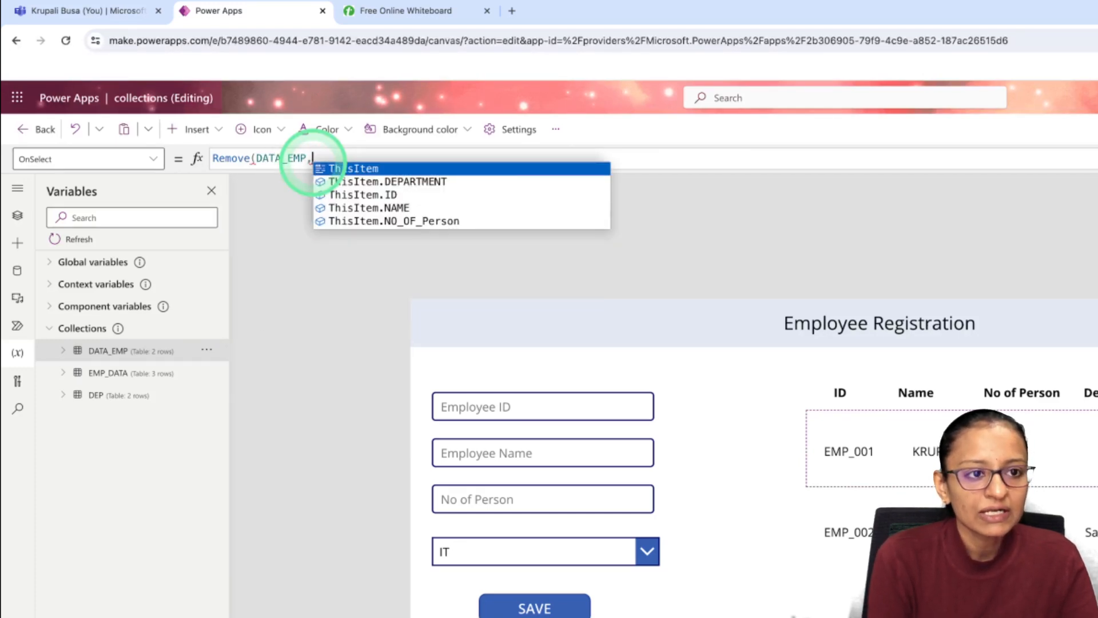
left_click(316, 168)
type(")")
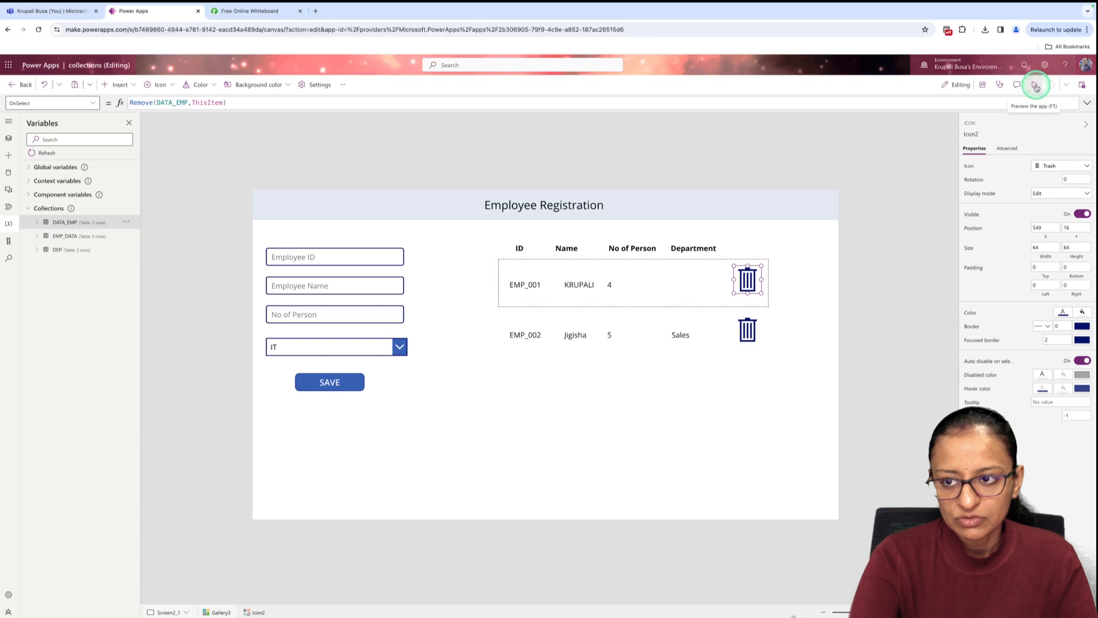
Preview the app and delete the EMP_001 record with its trash icon
left_click(1037, 87)
left_click(853, 235)
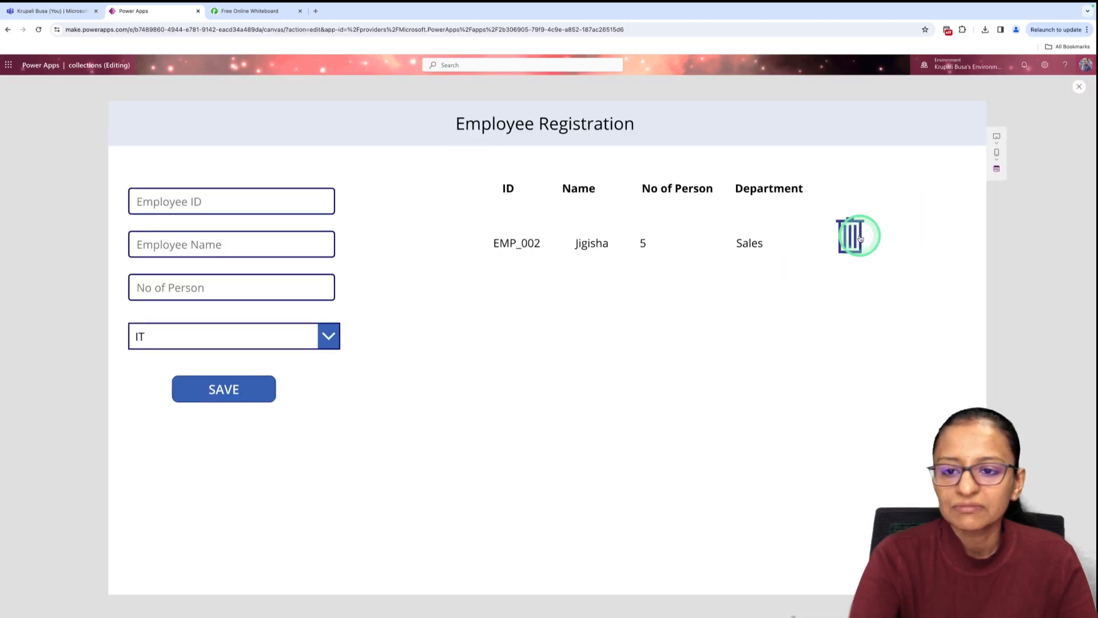
left_click(1078, 86)
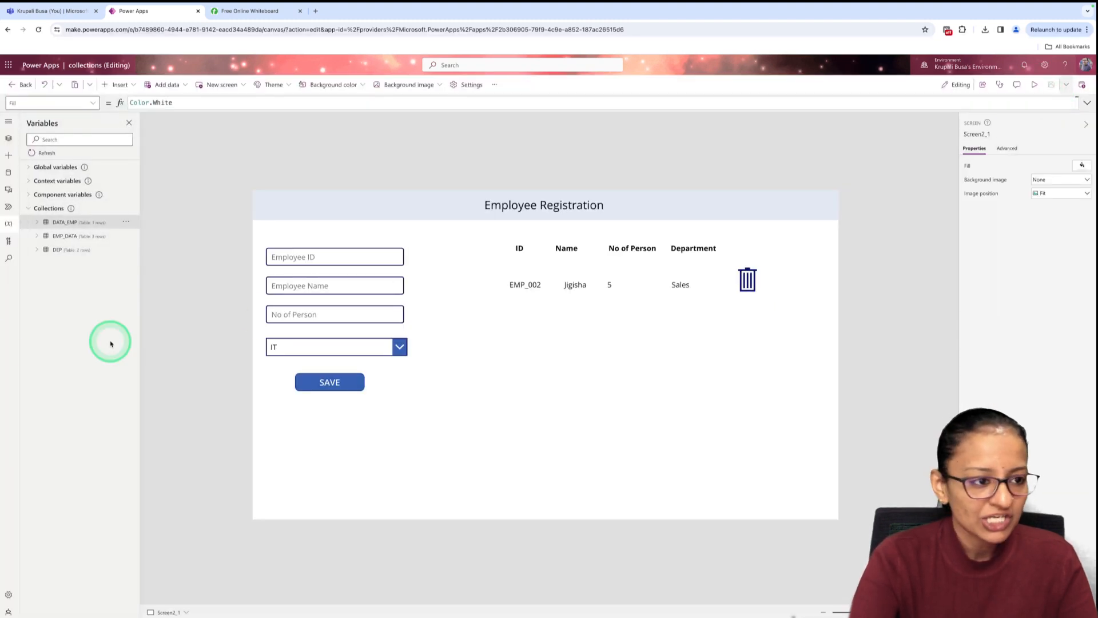
Examine the records stored in the DATA_EMP collection
left_click(127, 224)
left_click(145, 241)
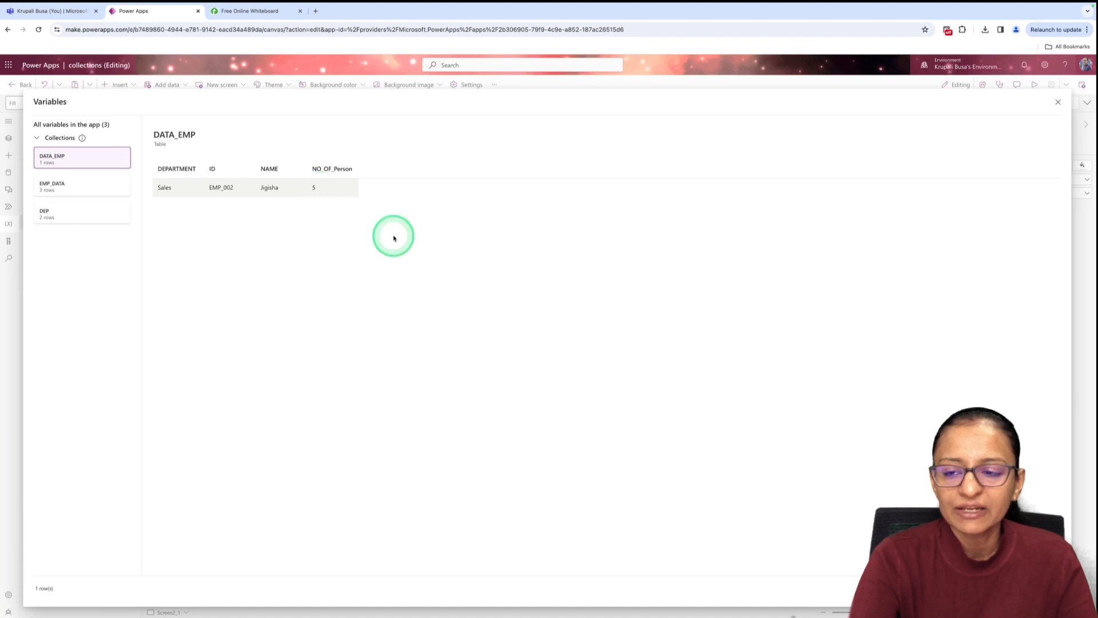
key("Escape")
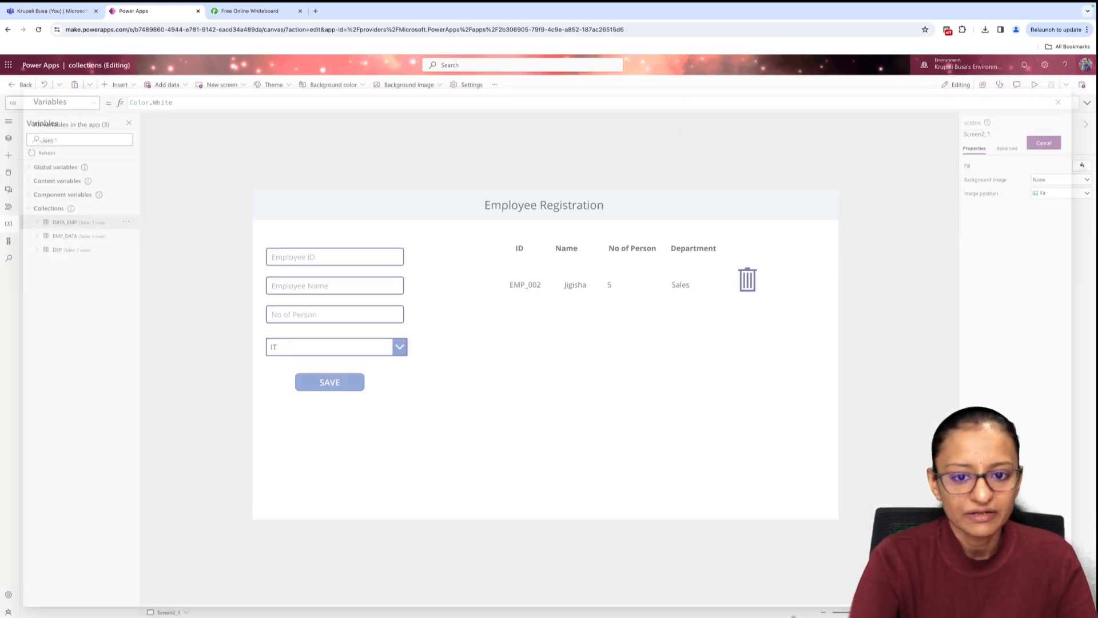